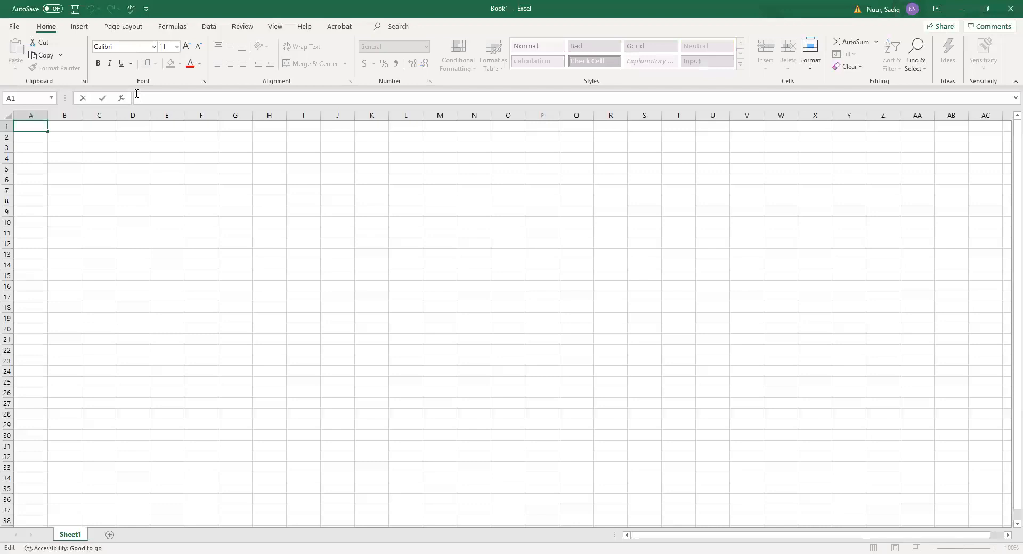
# Zoom the empty Sheet1 in to about 214% with the status-bar zoom slider.
pyautogui.click(403, 338)
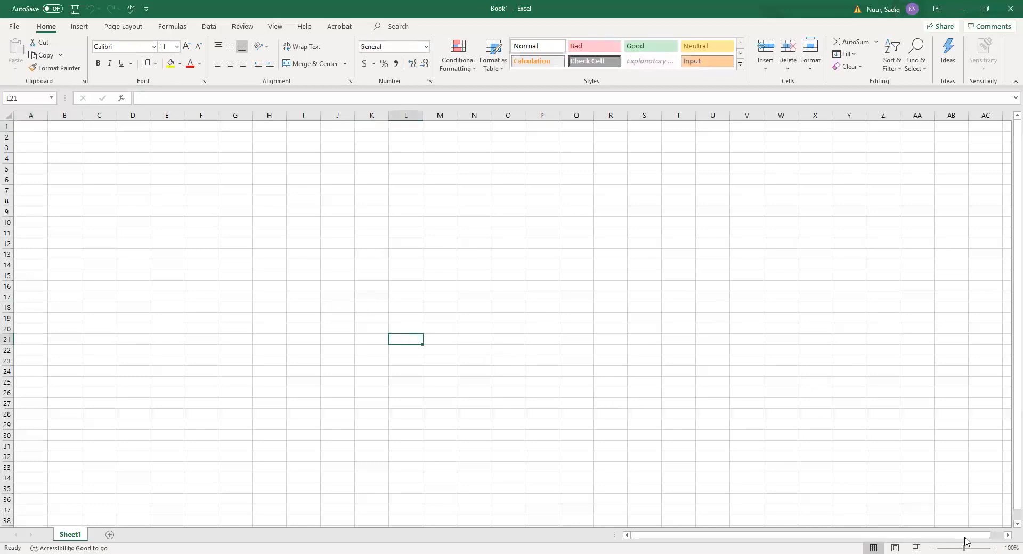
pyautogui.moveTo(966, 541); pyautogui.dragTo(976, 543)
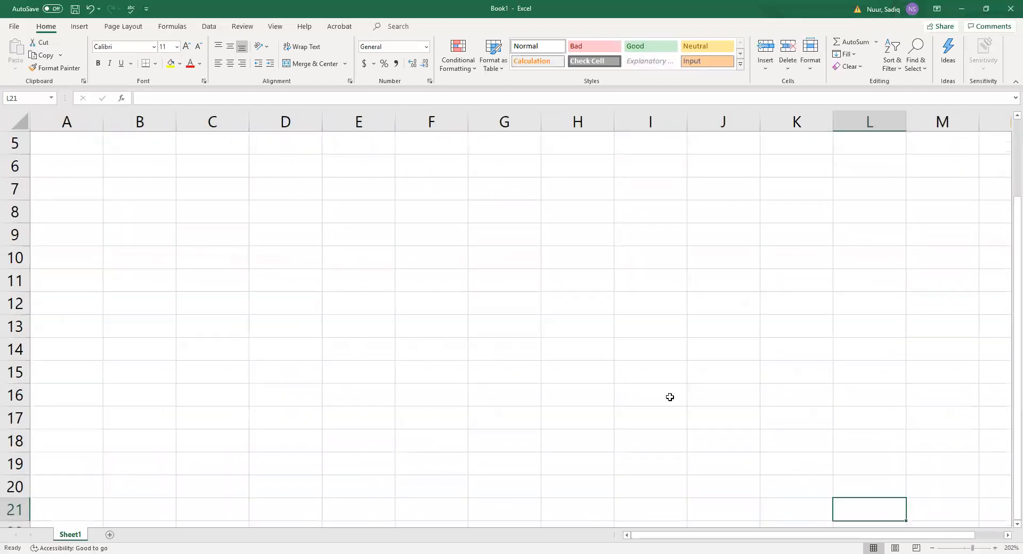
pyautogui.scroll(-3, 264, 244)
pyautogui.moveTo(974, 541); pyautogui.dragTo(976, 541)
pyautogui.scroll(2, 144, 293)
# Enter the title 'Olivia's Art Supply' in cell A1.
pyautogui.click(78, 142)
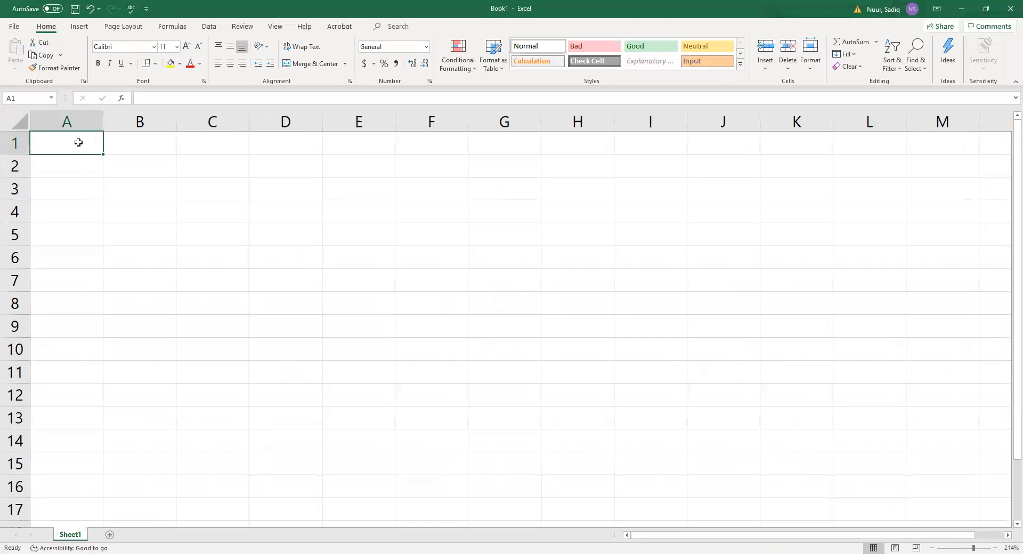
pyautogui.write('Ol')
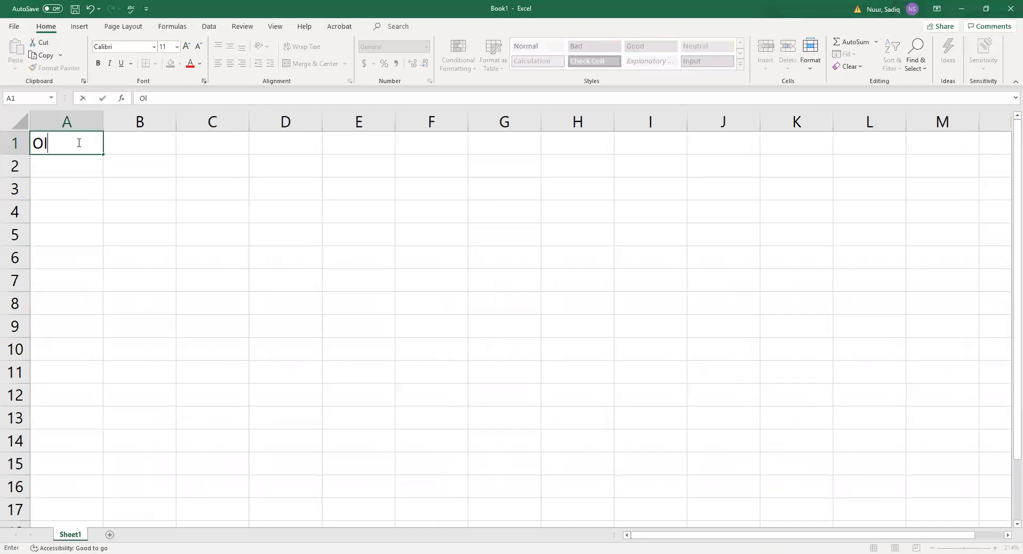
pyautogui.write("ivia's Art Supply")
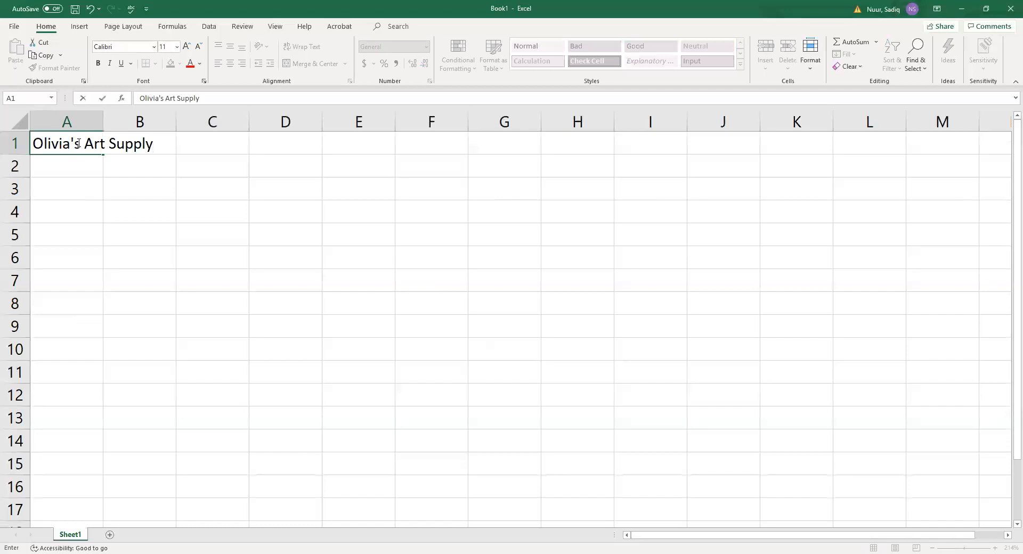
pyautogui.hotkey('ctrl', 'Return')
pyautogui.press('Return')
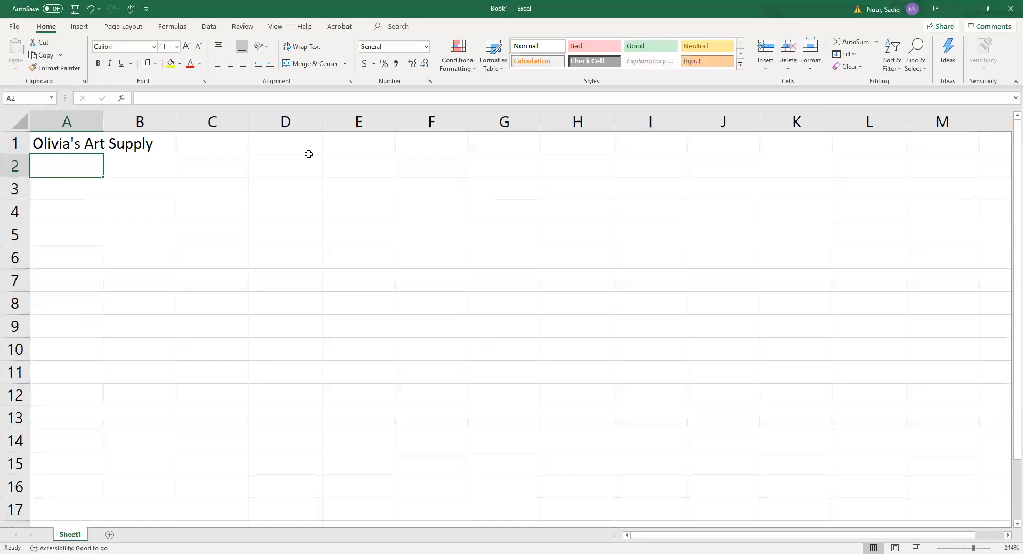
# Enter 'Salary Report' in cell A2 beneath the title.
pyautogui.write('Salary Report')
pyautogui.hotkey('ctrl', 'Return')
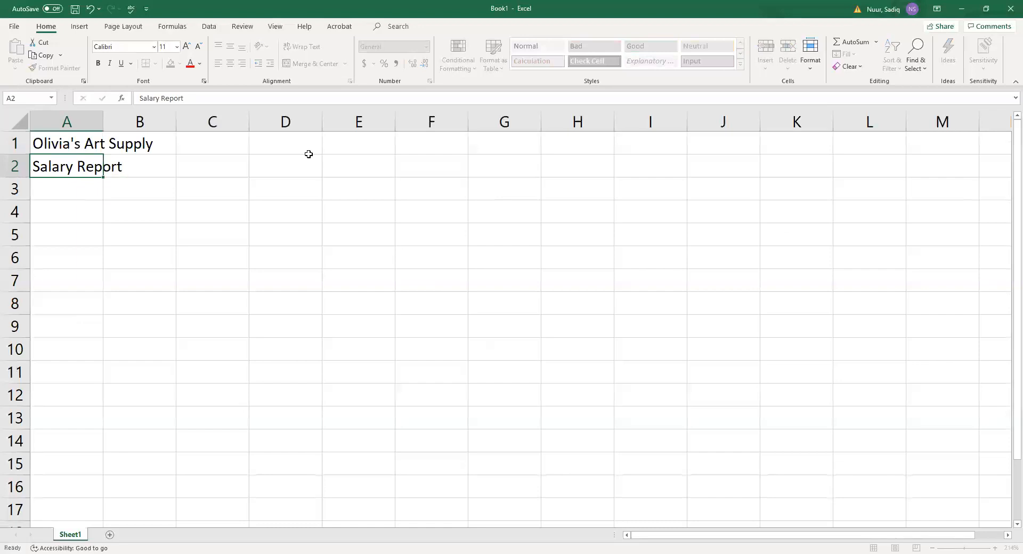
pyautogui.press('Return')
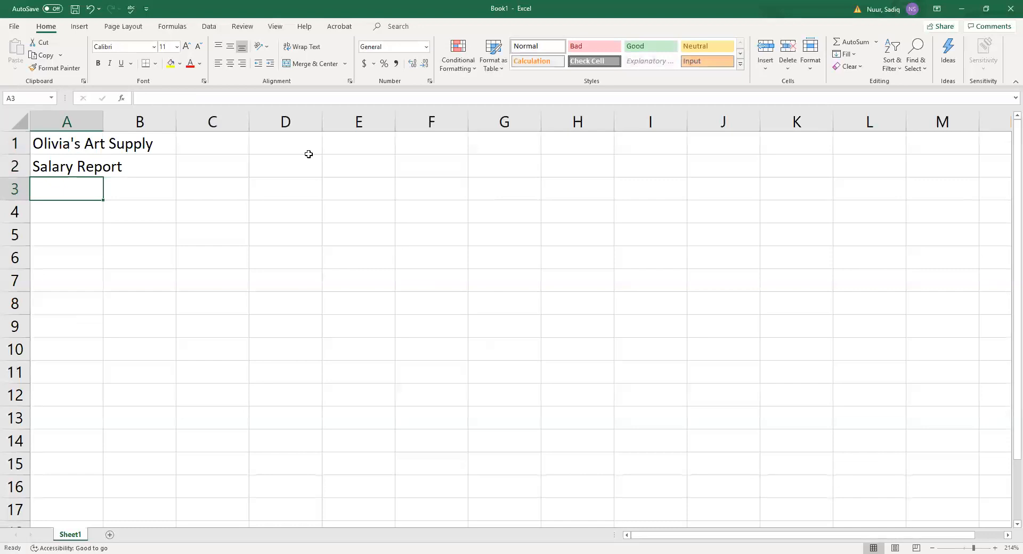
# Enter the headings Employee in A3 and Email Address in B3.
pyautogui.write('Emplo')
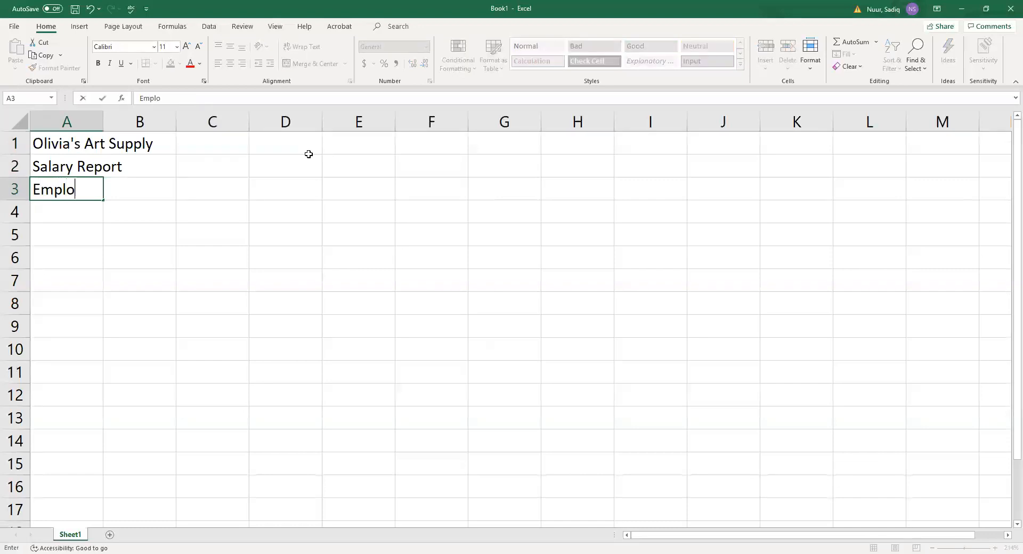
pyautogui.write('yee')
pyautogui.press('Tab')
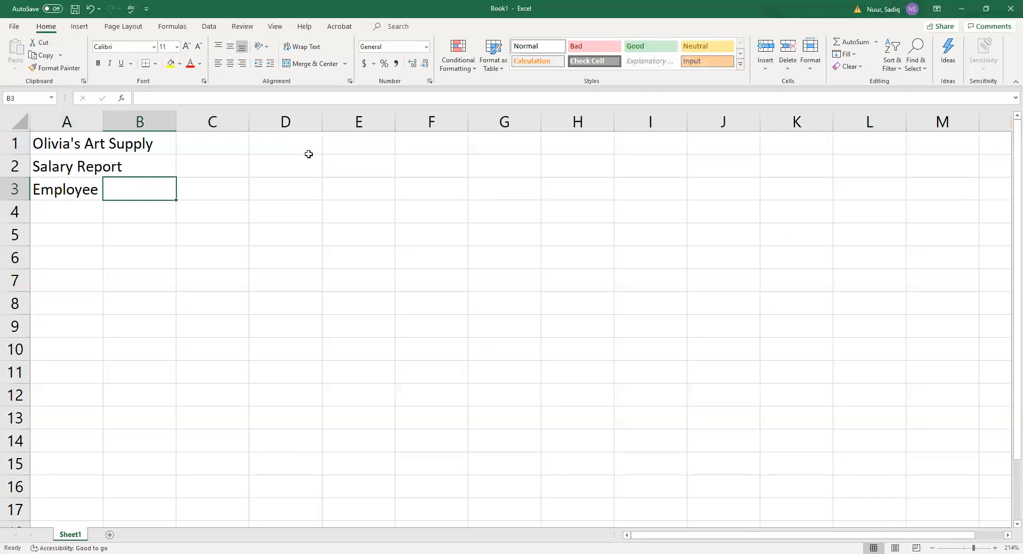
pyautogui.write('Emai')
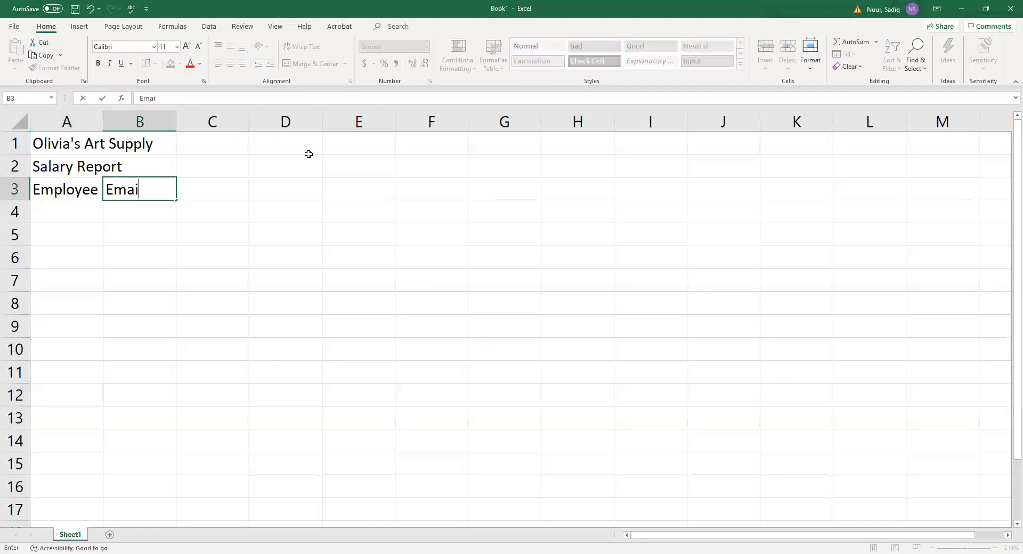
pyautogui.write('l Address')
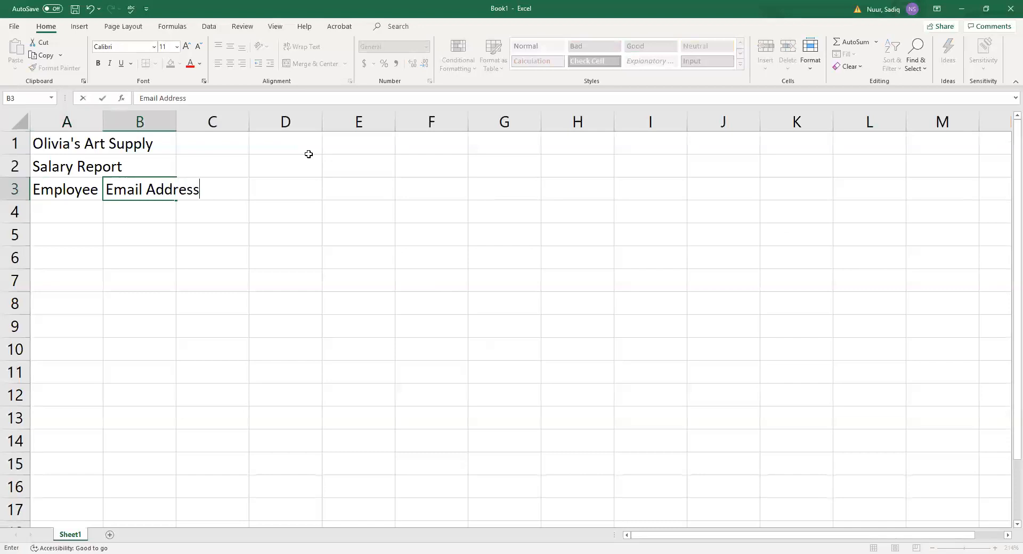
pyautogui.press('Tab')
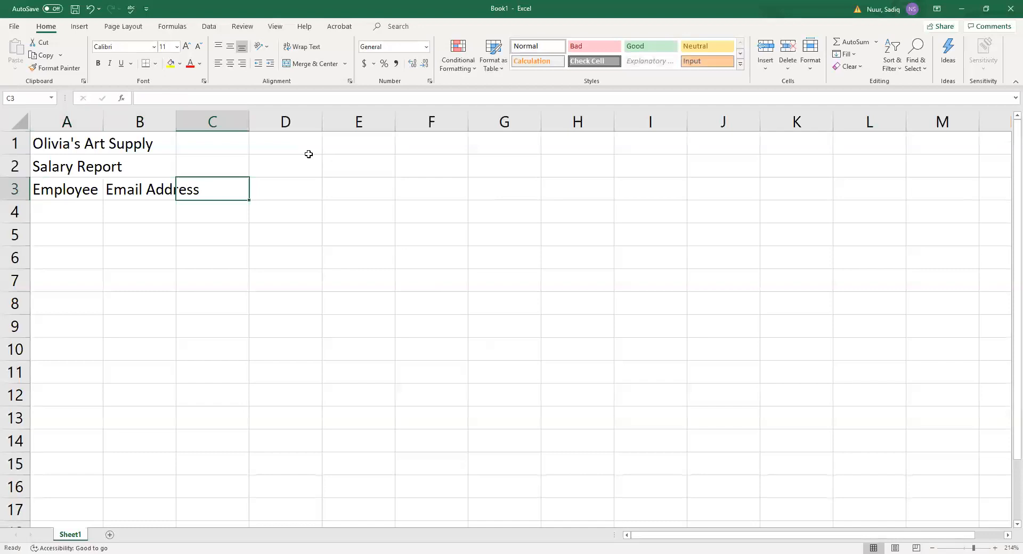
pyautogui.press('Left')
pyautogui.press('Right')
pyautogui.press('Left')
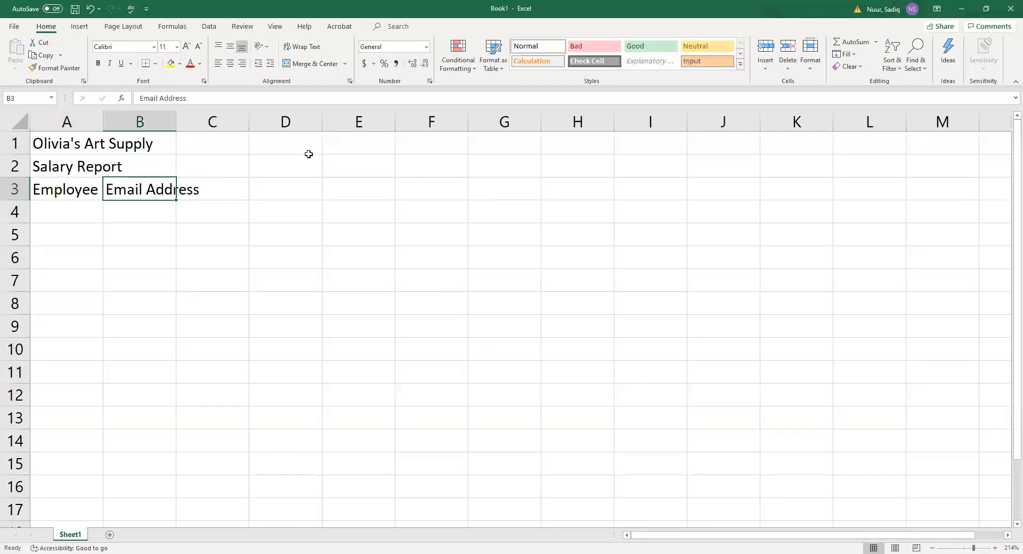
pyautogui.press('Right')
pyautogui.press('Left')
pyautogui.press('Right')
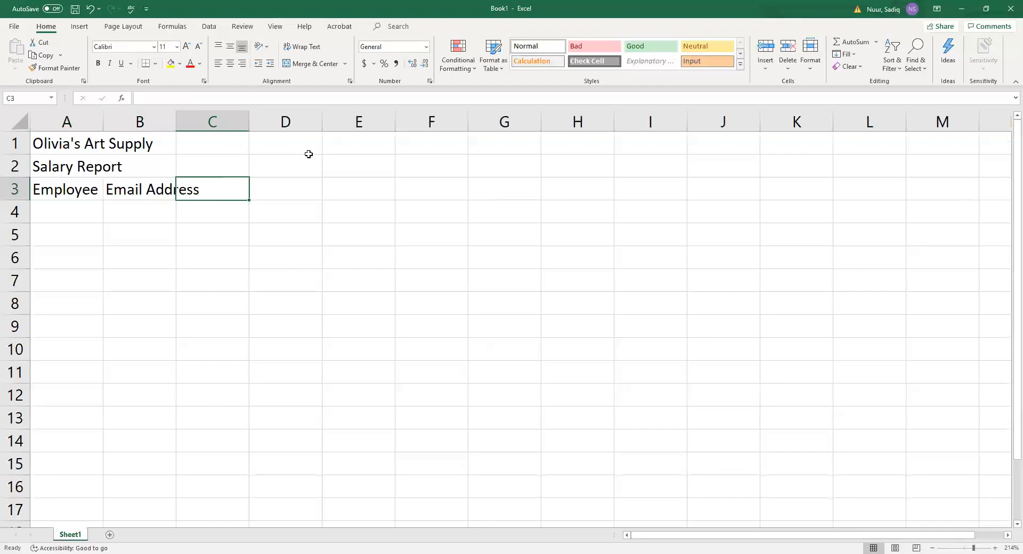
# Enter Dependents in C3 and start a two-line Hours heading in D3.
pyautogui.write('Depend')
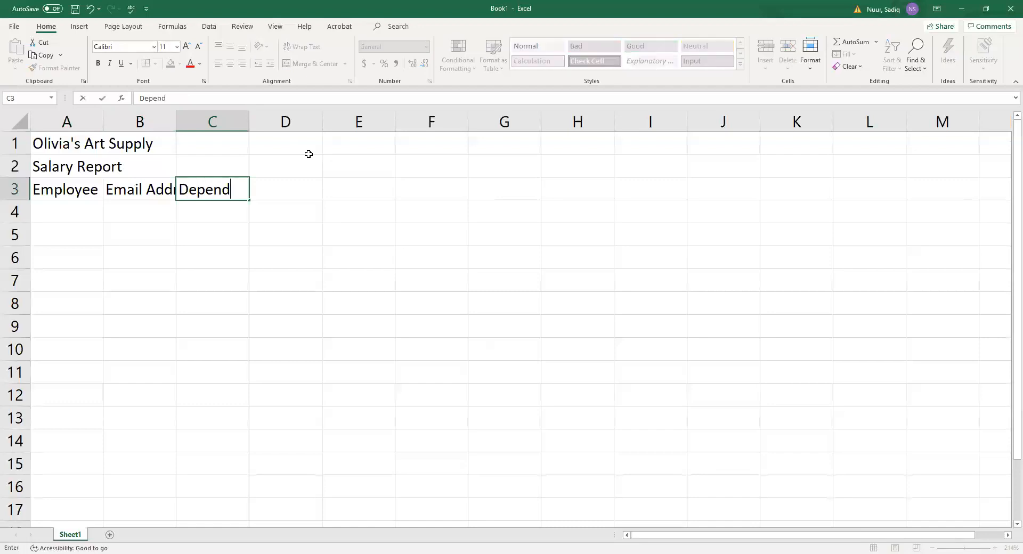
pyautogui.write('ents')
pyautogui.press('Tab')
pyautogui.write('Hours')
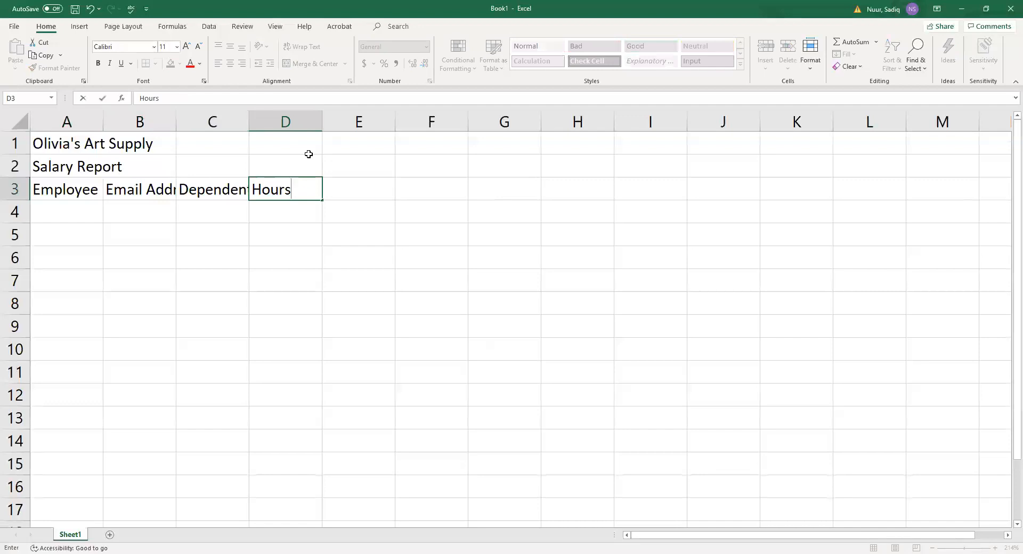
pyautogui.press('Return')
# Complete D3 as the two-line heading 'Hours Worked'.
pyautogui.write('Worked')
pyautogui.press('Return')
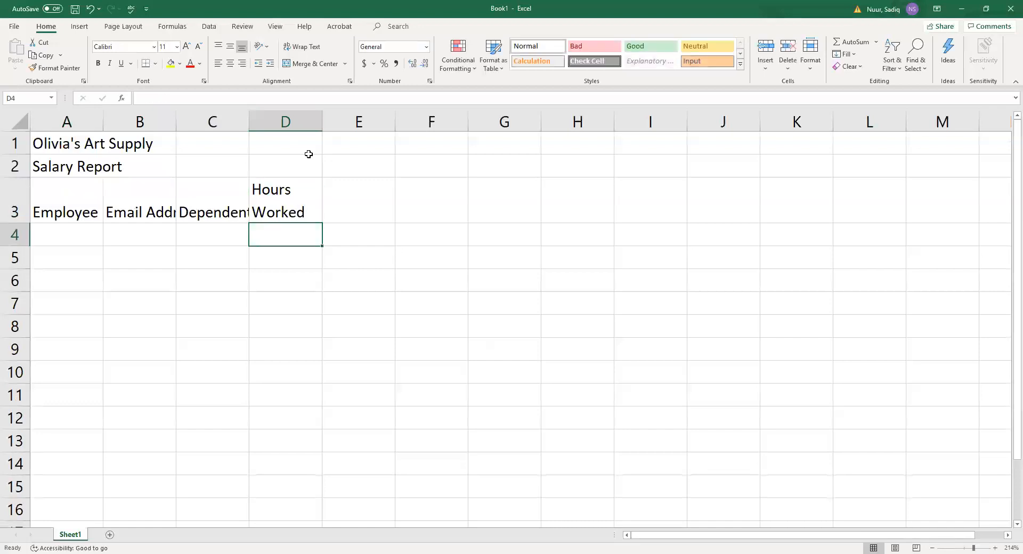
pyautogui.press('Right')
pyautogui.press('Up')
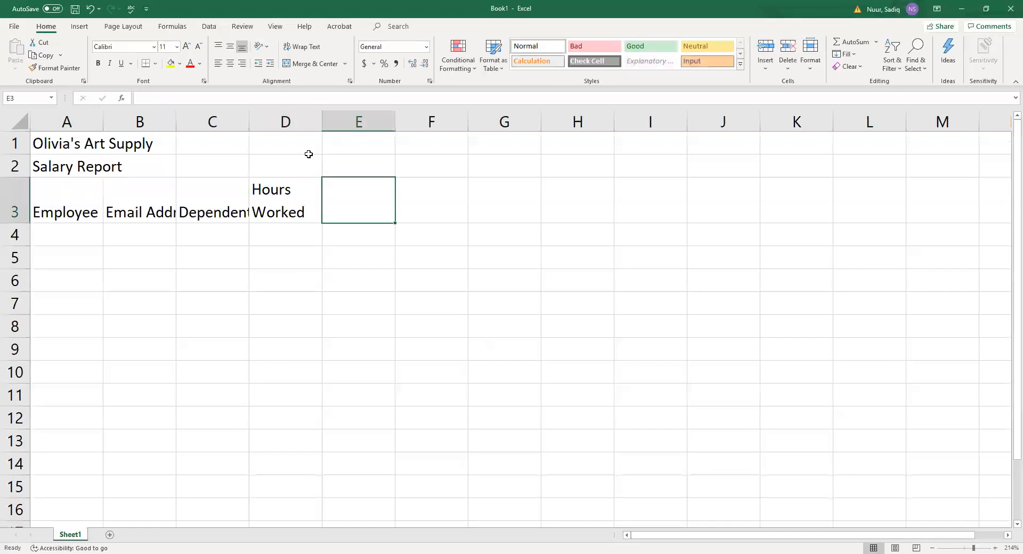
# Add headings Hourly Pay Rate (two lines) in E3, Gross Pay in F3 and Federal Tax in G3.
pyautogui.write('Hour')
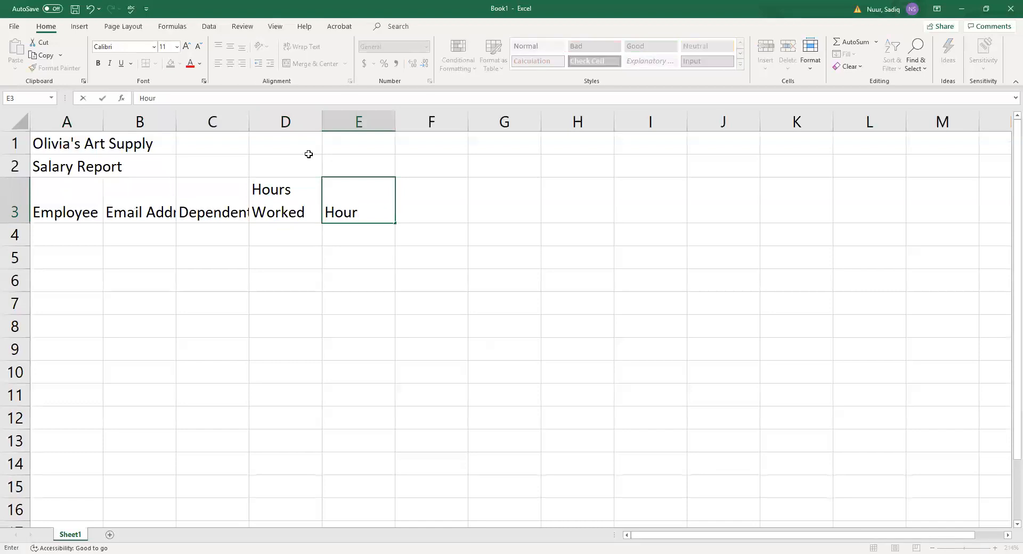
pyautogui.write('ly')
pyautogui.hotkey('alt', 'Return')
pyautogui.write('Pay Rate')
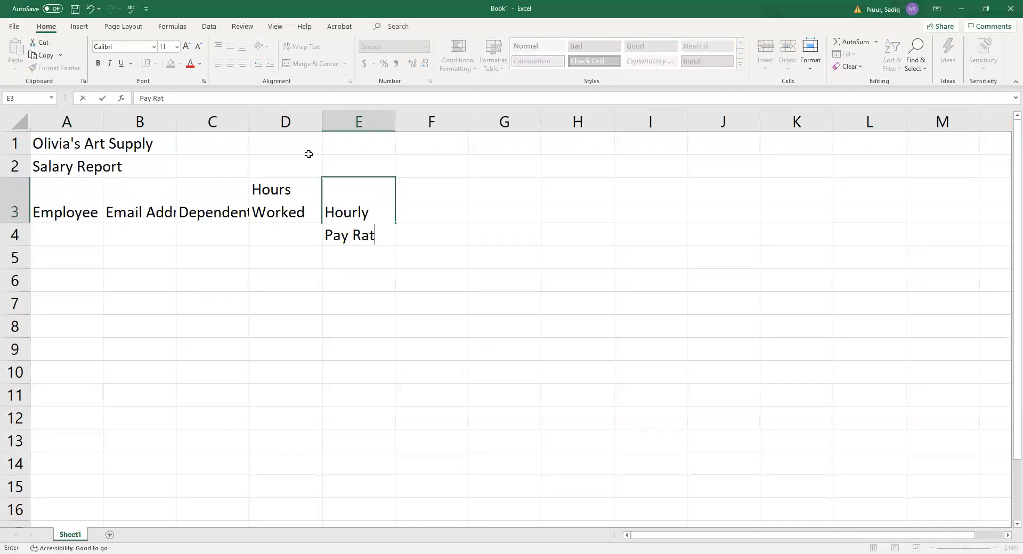
pyautogui.hotkey('ctrl', 'Return')
pyautogui.press('Tab')
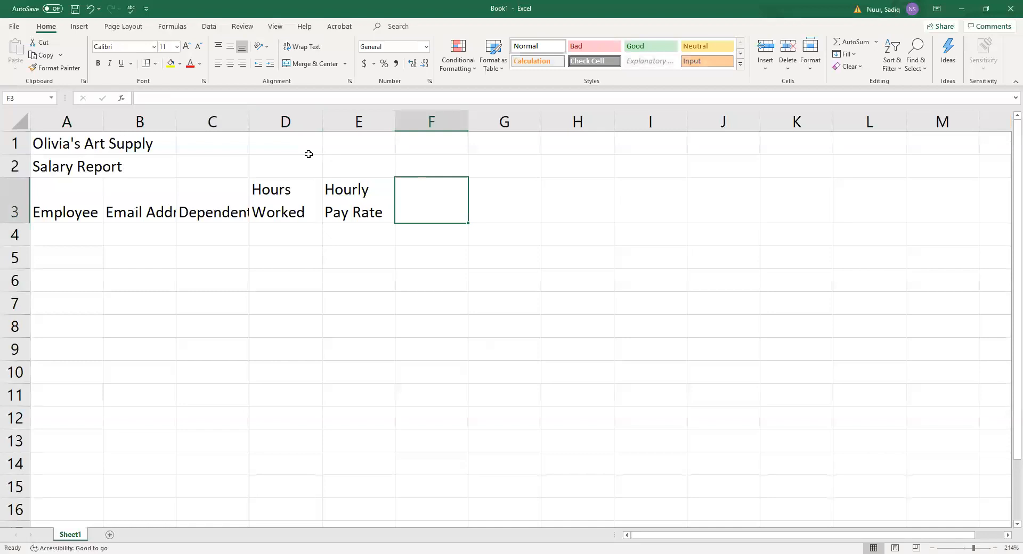
pyautogui.write('Gross Pay')
pyautogui.press('Tab')
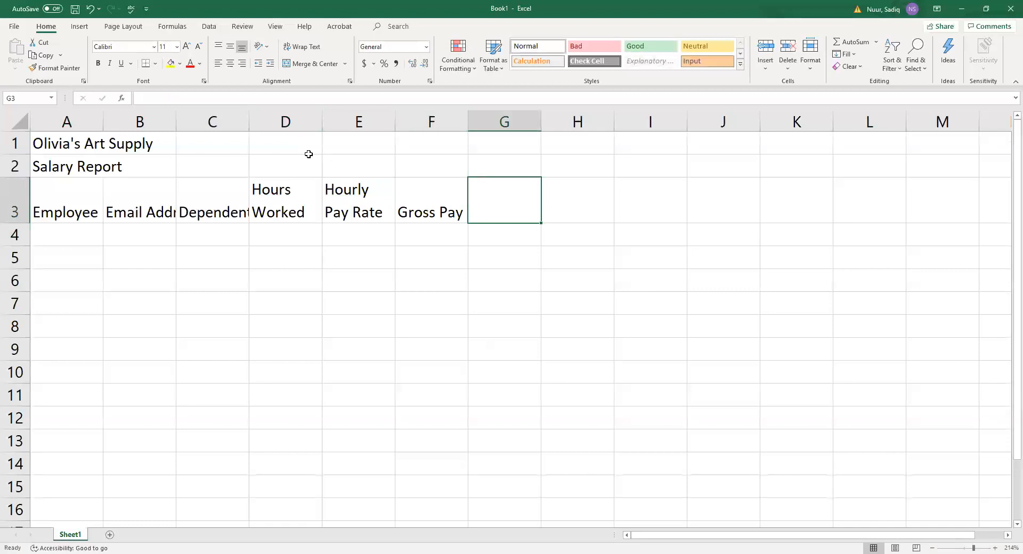
pyautogui.write('Fede')
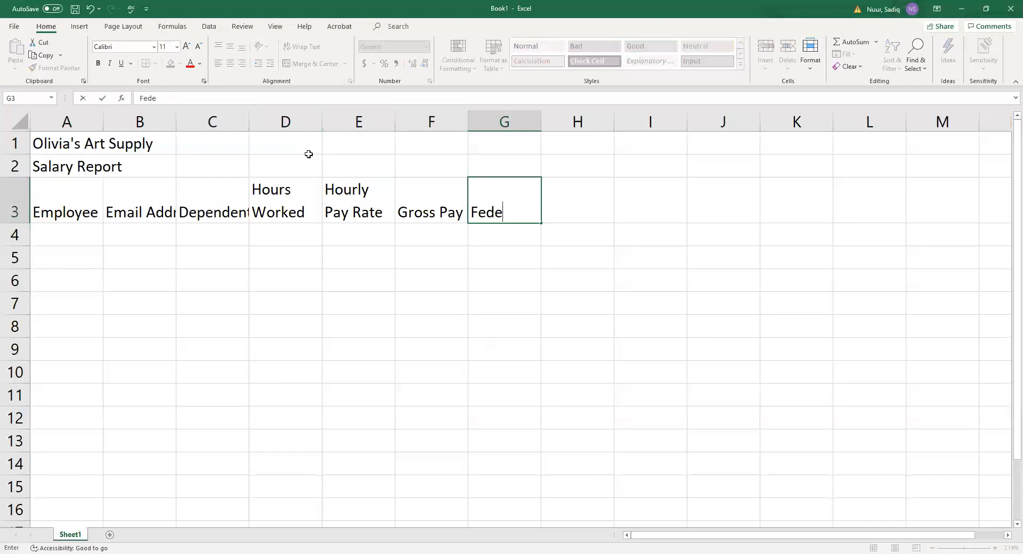
pyautogui.write('ral Tax')
pyautogui.press('Tab')
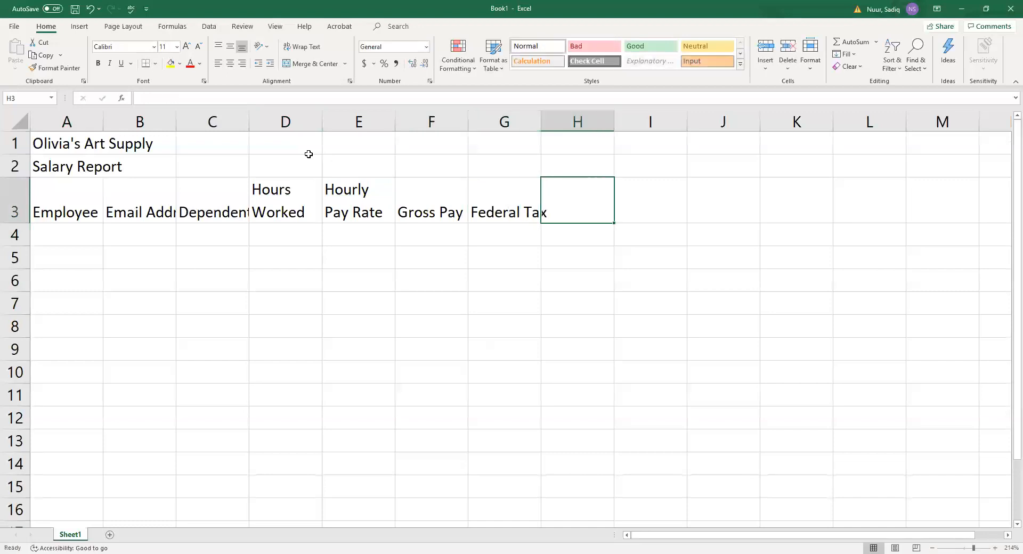
# Add headings State Tax, Tax %, Net Pay and Hire Date in H3 through K3.
pyautogui.write('Sa')
pyautogui.press('BackSpace')
pyautogui.write('tate Tax')
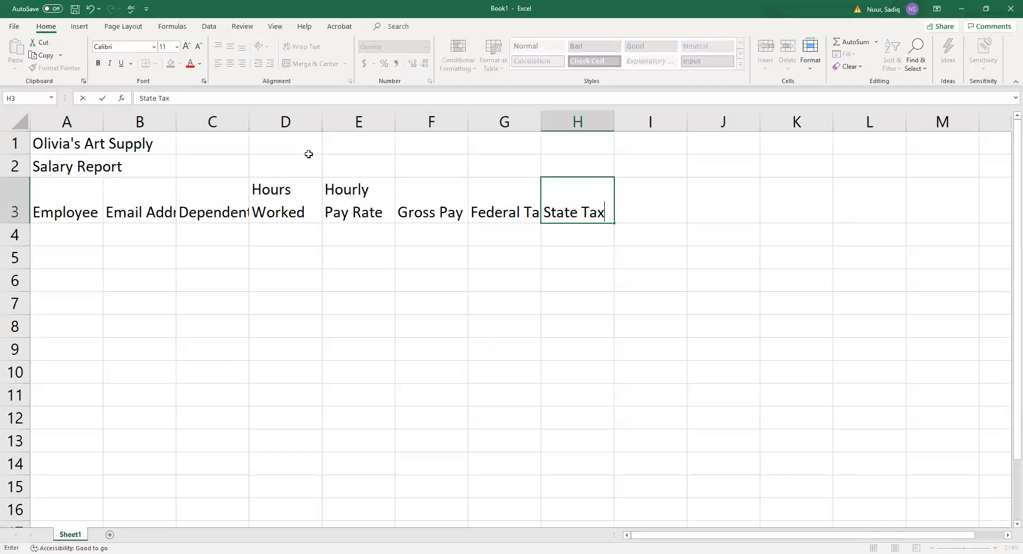
pyautogui.press('Tab')
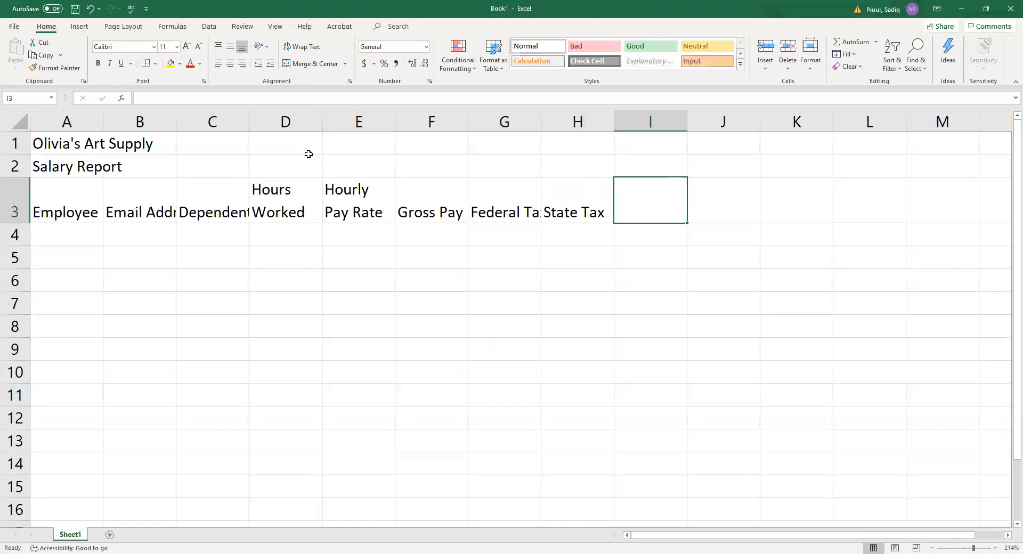
pyautogui.write('Tax ')
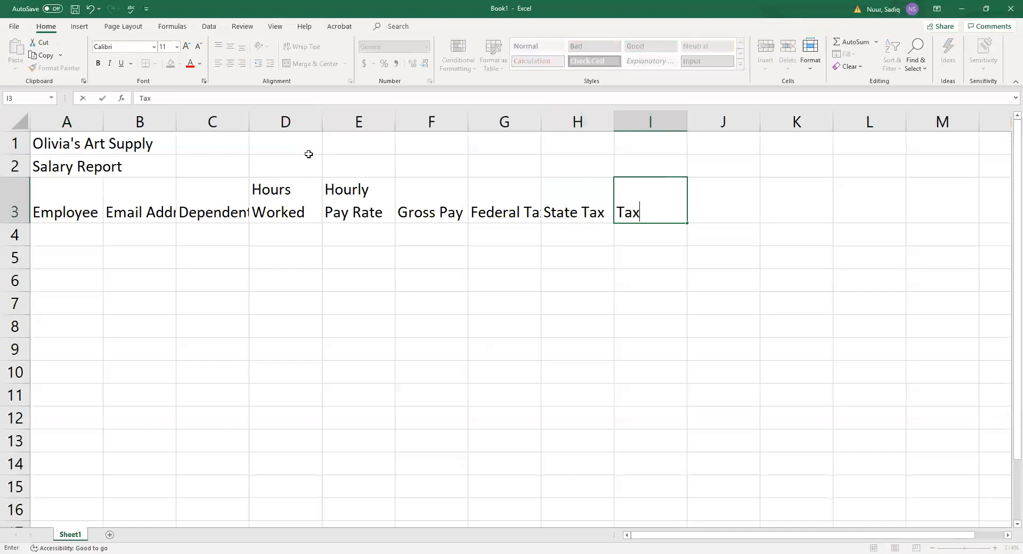
pyautogui.write('%')
pyautogui.press('Tab')
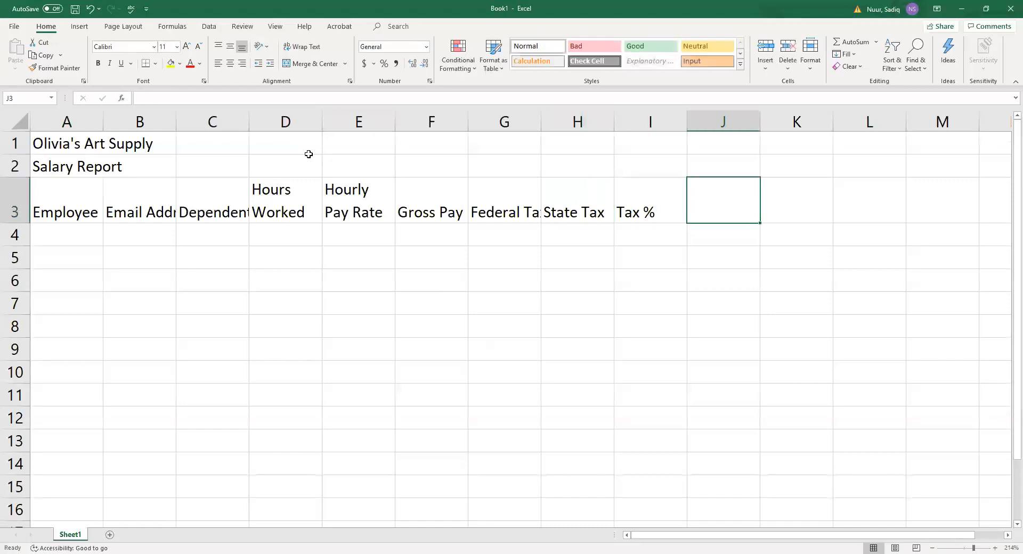
pyautogui.write('Net')
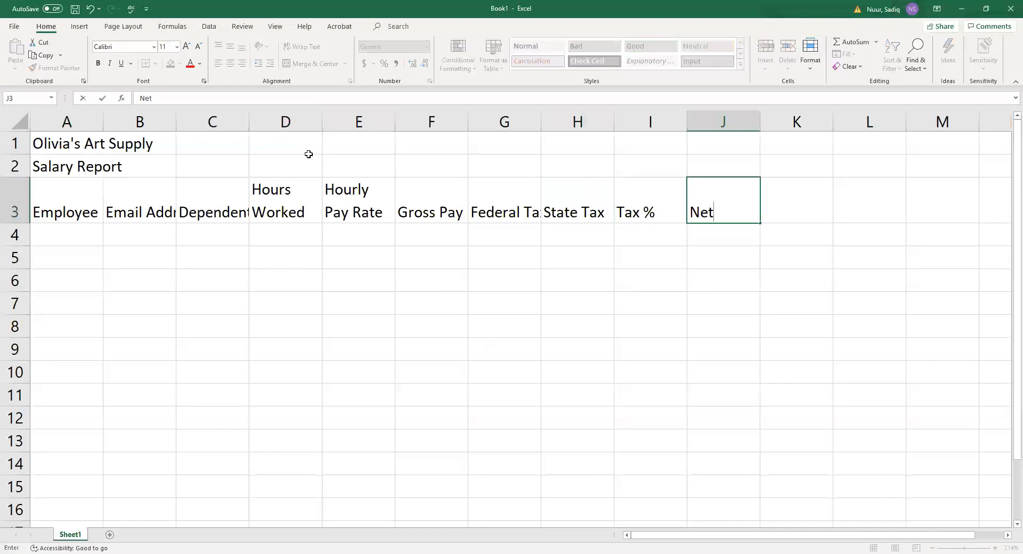
pyautogui.write(' Pay')
pyautogui.press('Tab')
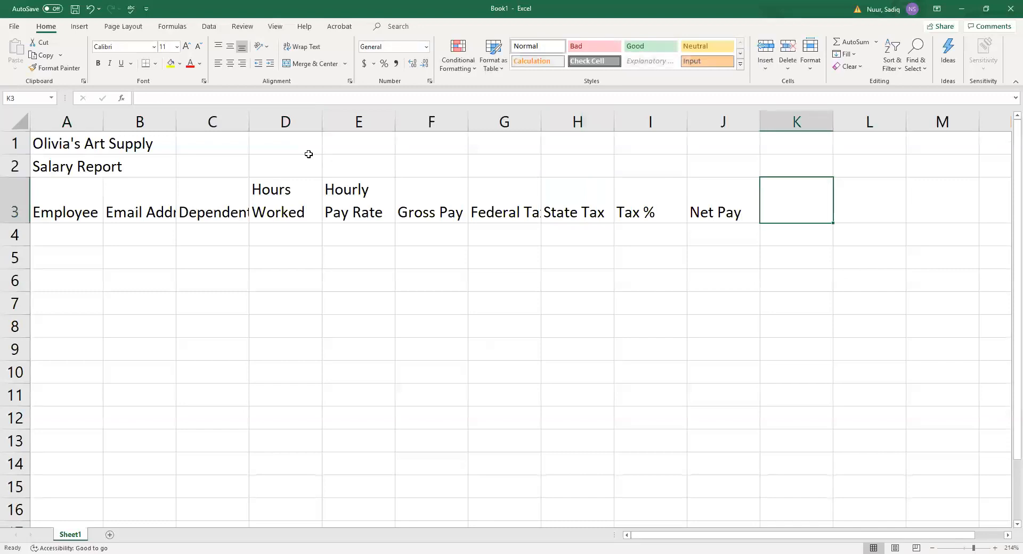
pyautogui.write('B')
pyautogui.press('BackSpace')
pyautogui.write('Hire')
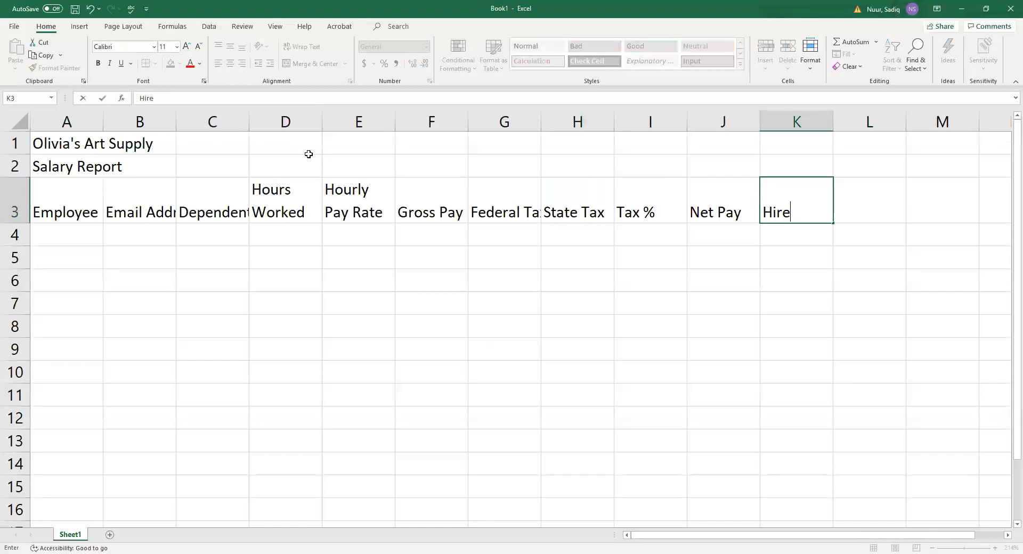
pyautogui.write(' Date')
pyautogui.press('Return')
pyautogui.press('Left')
pyautogui.press('Left')
pyautogui.press('Left')
pyautogui.press('Left')
pyautogui.press('Left')
pyautogui.press('Left')
pyautogui.press('Left')
pyautogui.press('Left')
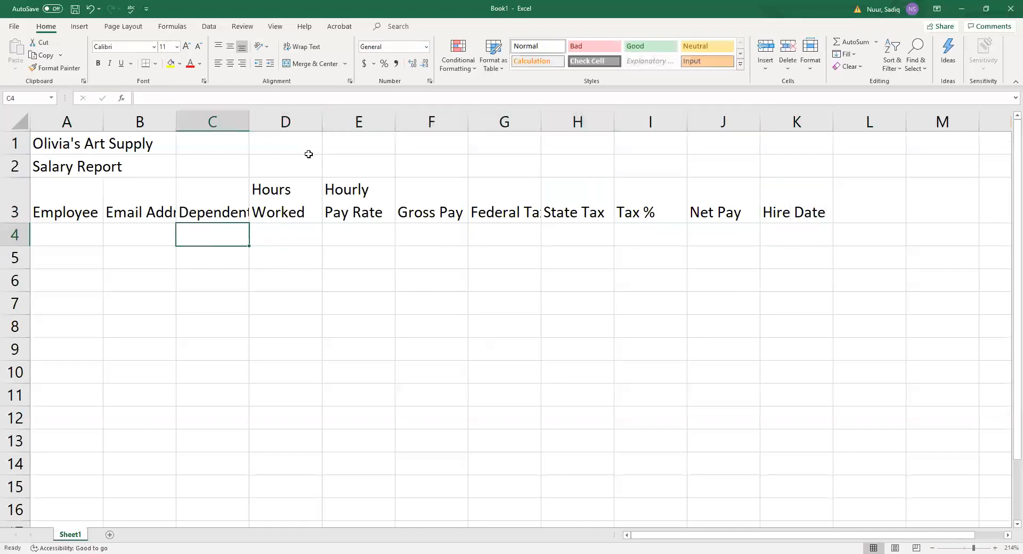
pyautogui.press('Left')
pyautogui.press('Left')
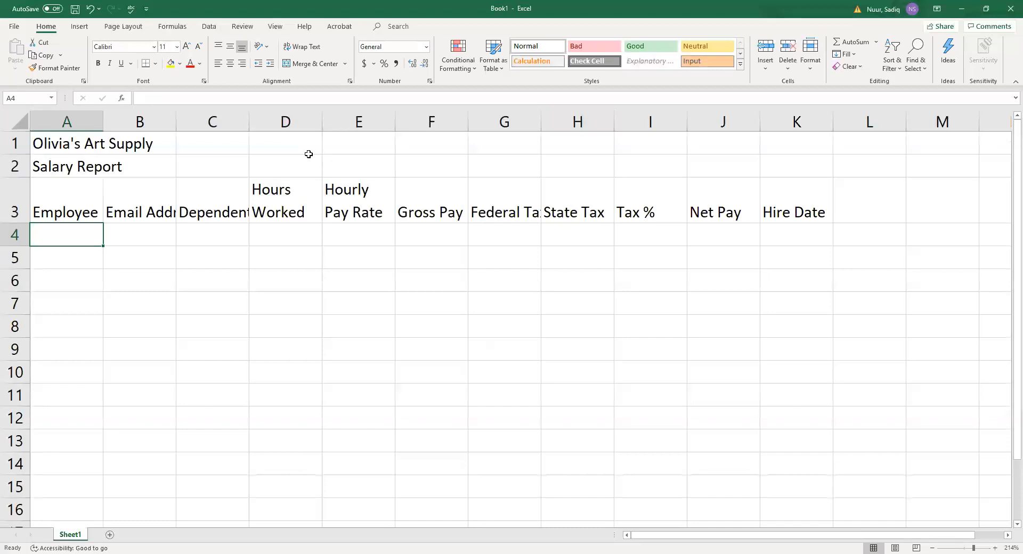
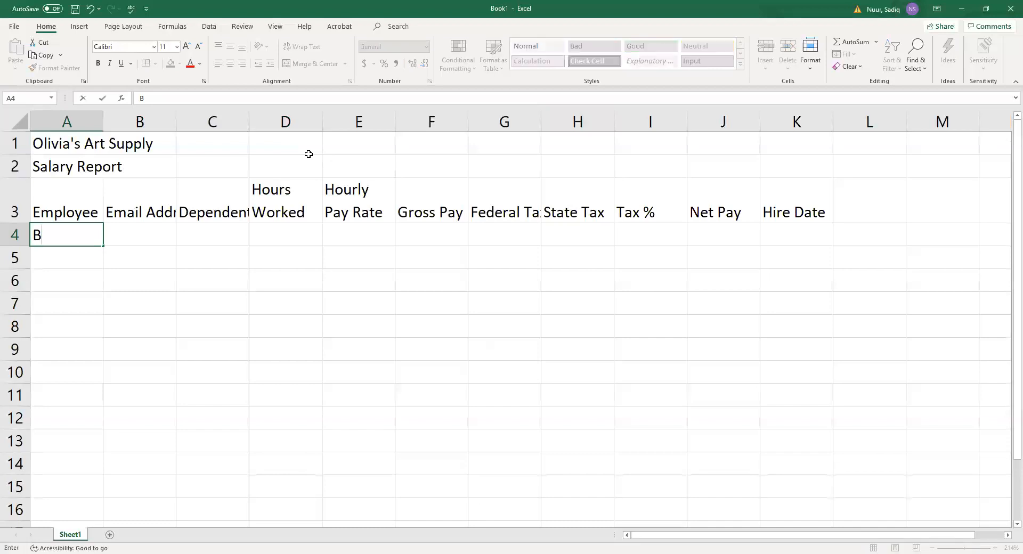
# Enter the first five employee names, surname first, in A4 through A8.
pyautogui.press('Return')
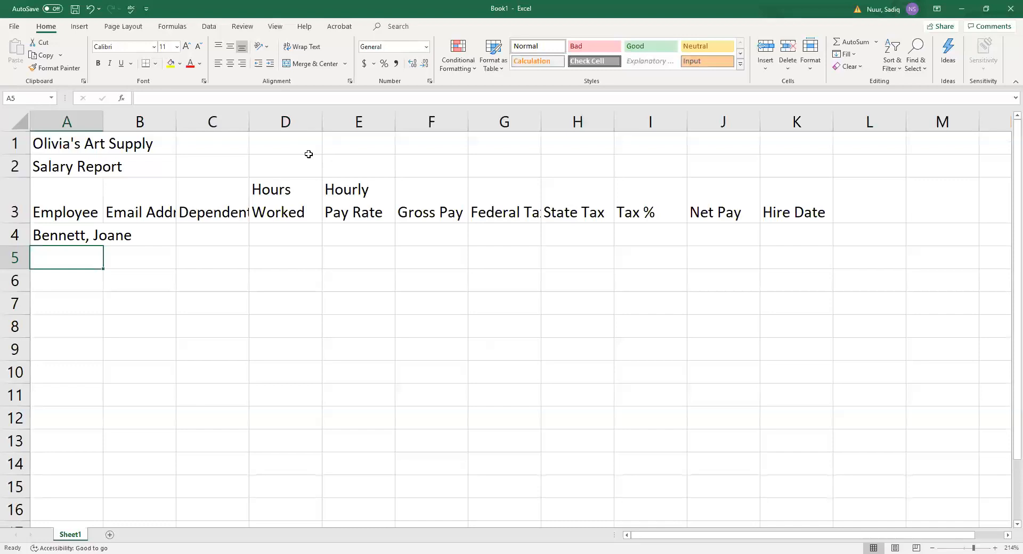
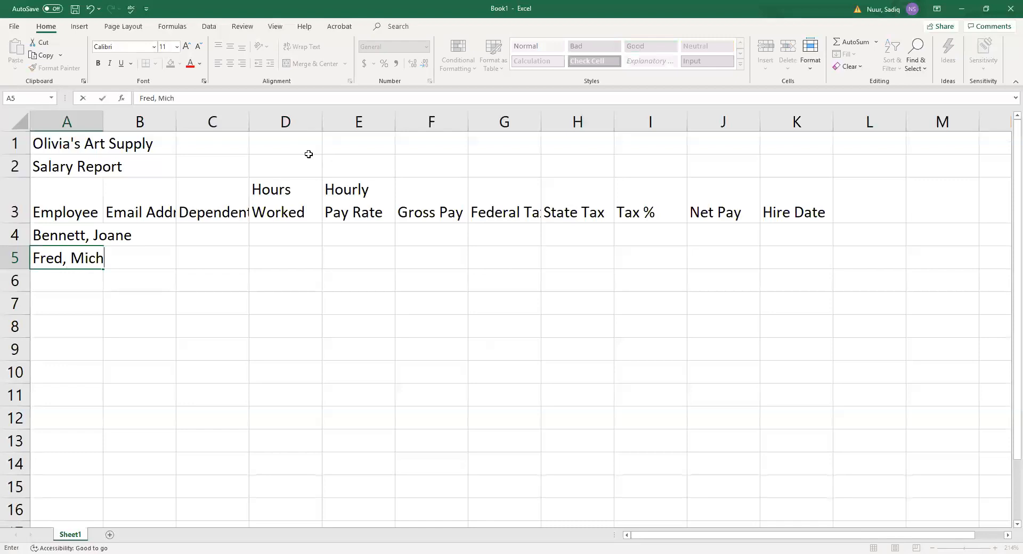
pyautogui.press('Return')
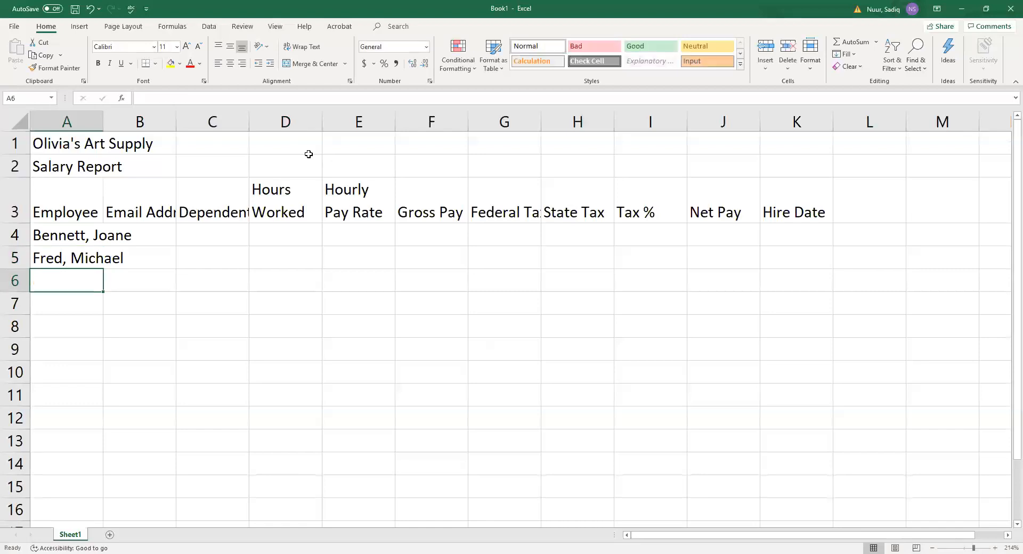
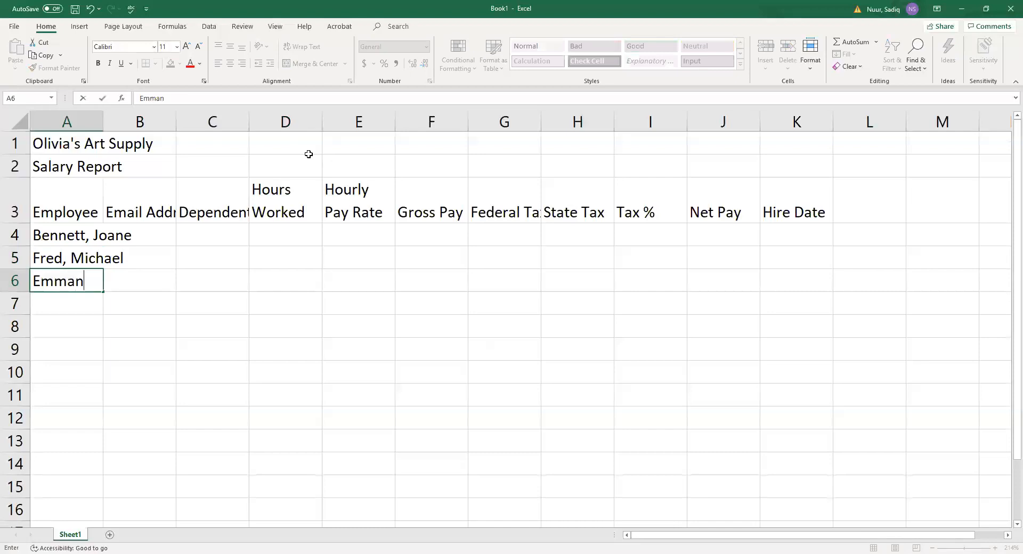
pyautogui.press('Return')
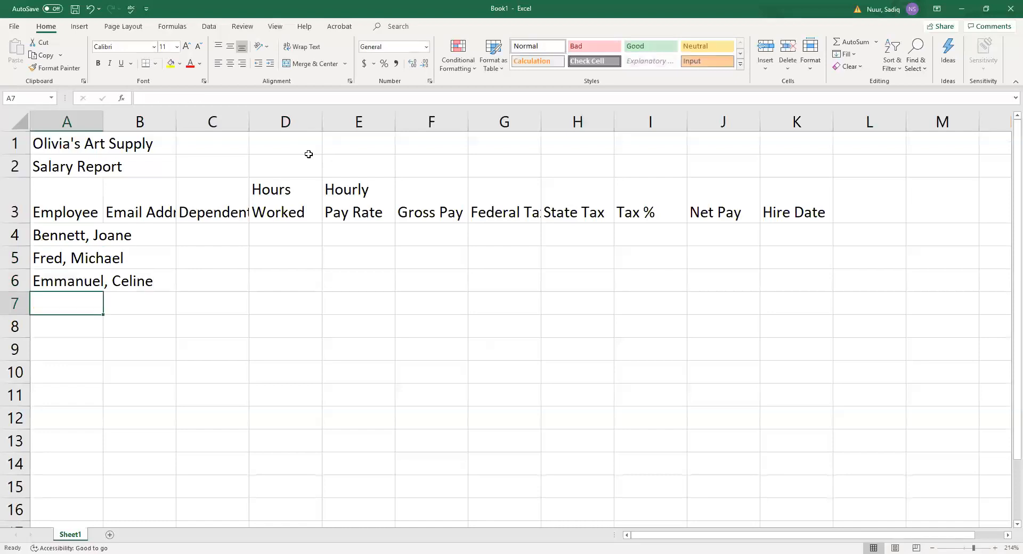
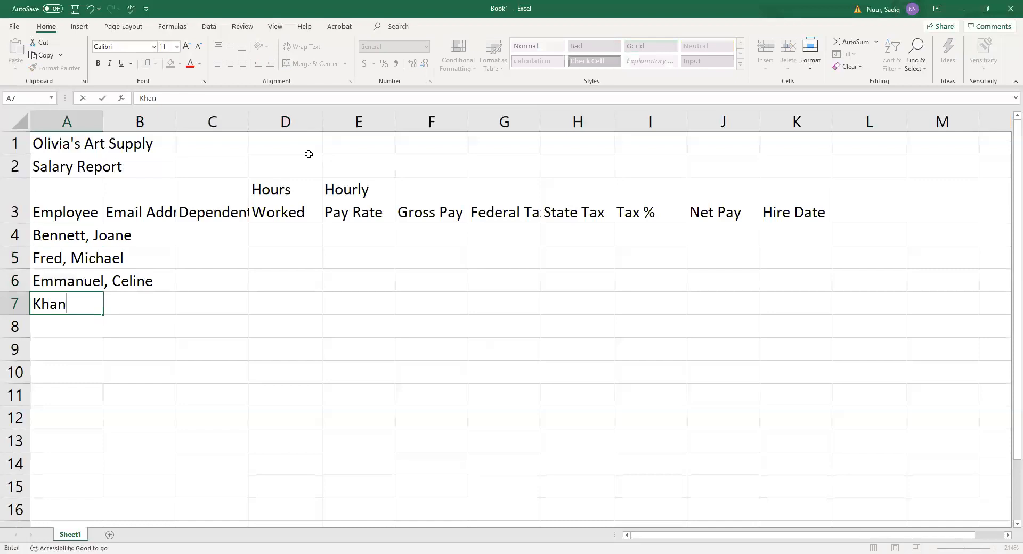
pyautogui.press('Return')
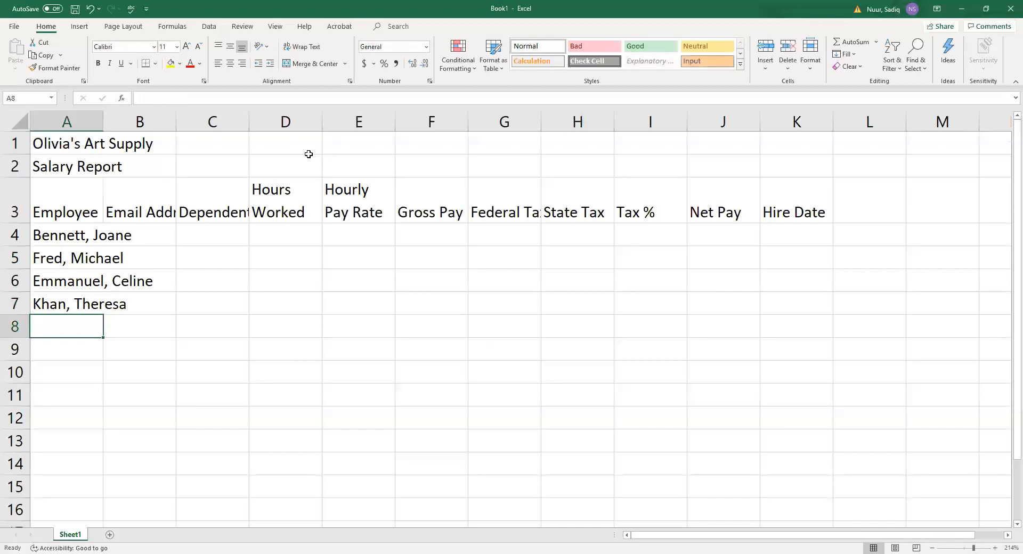
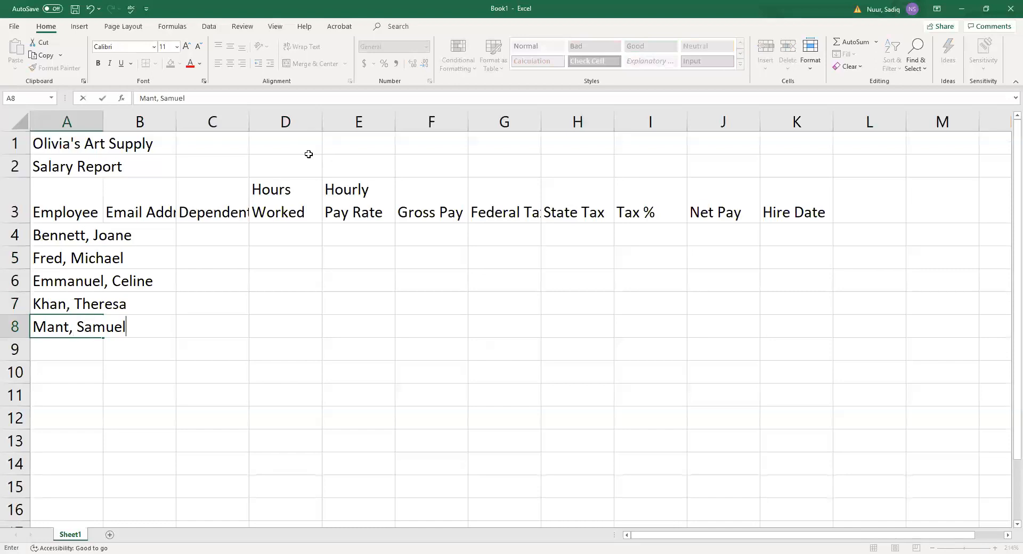
pyautogui.press('Return')
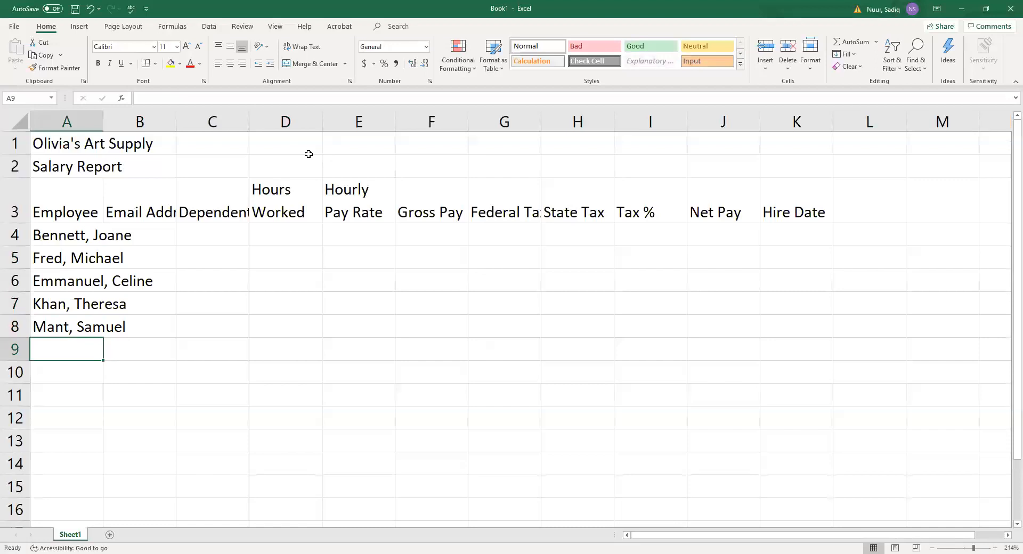
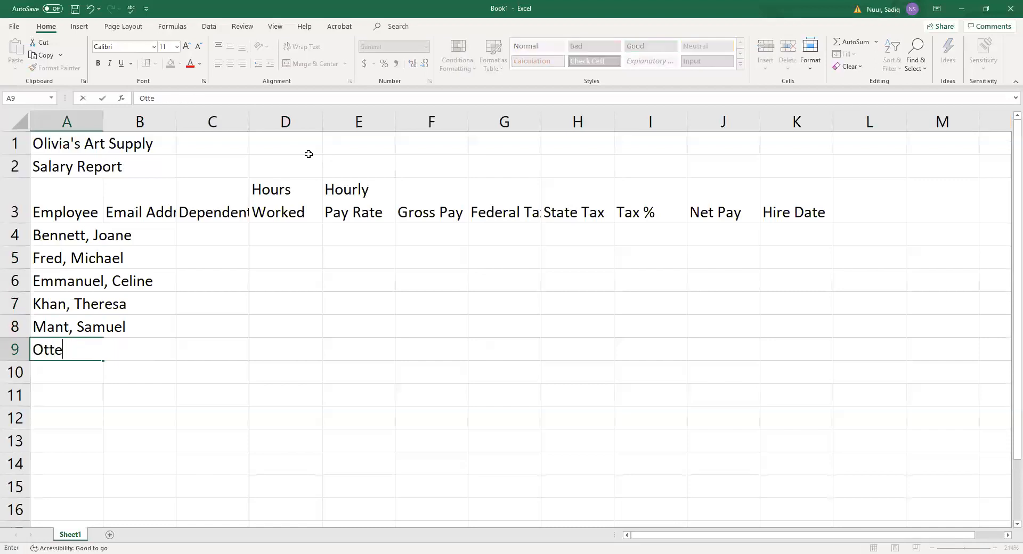
# Enter the remaining four employee names in A9 through A12, fixing a typo.
pyautogui.press('Return')
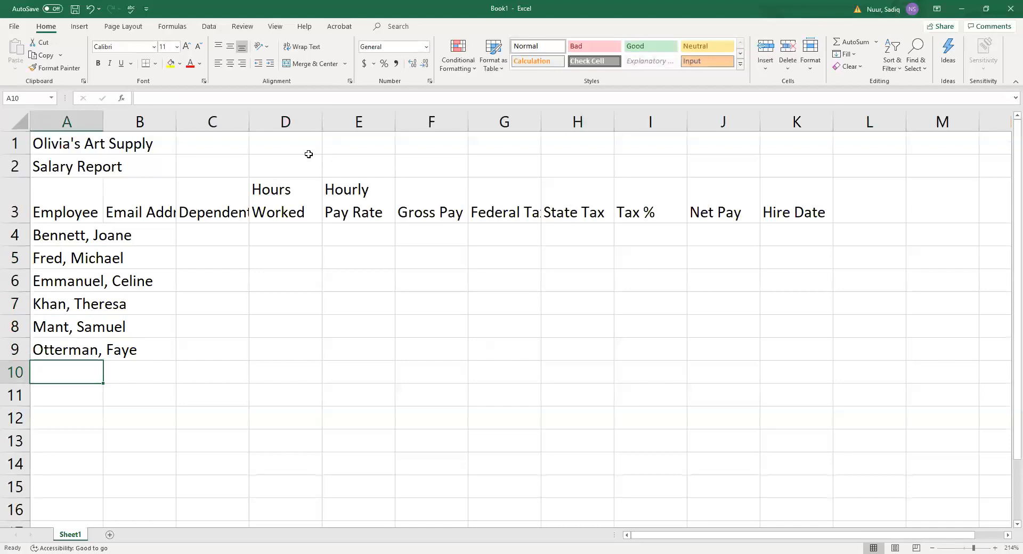
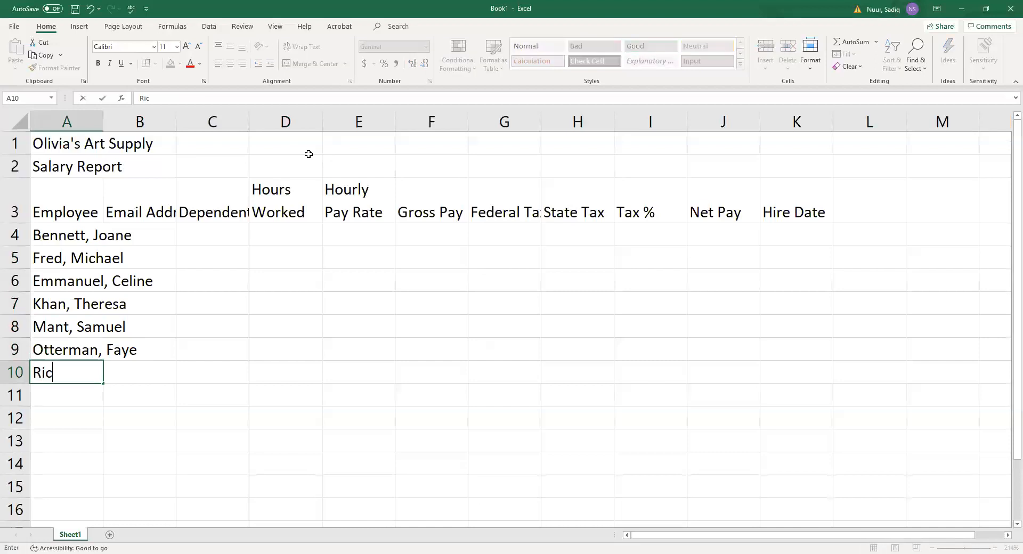
pyautogui.press('Return')
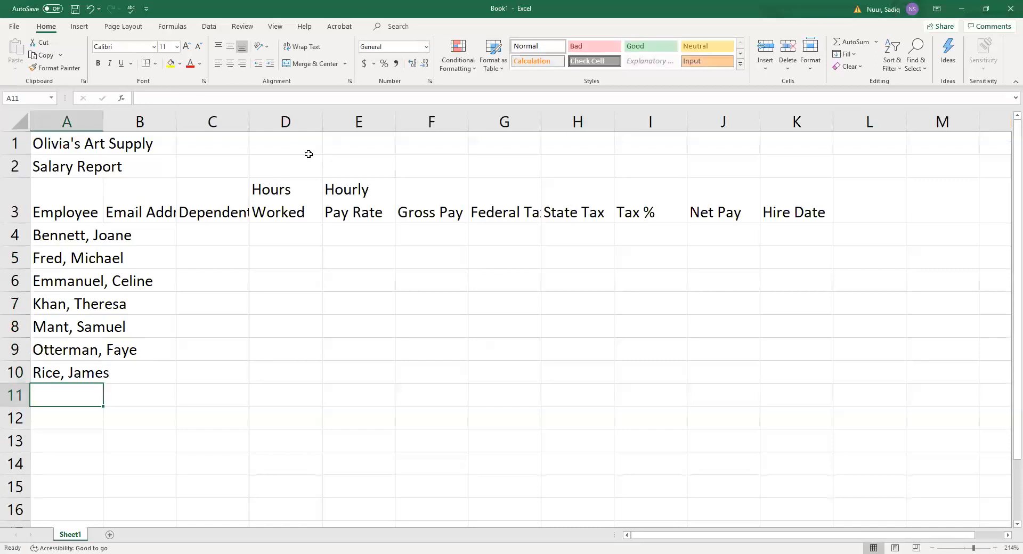
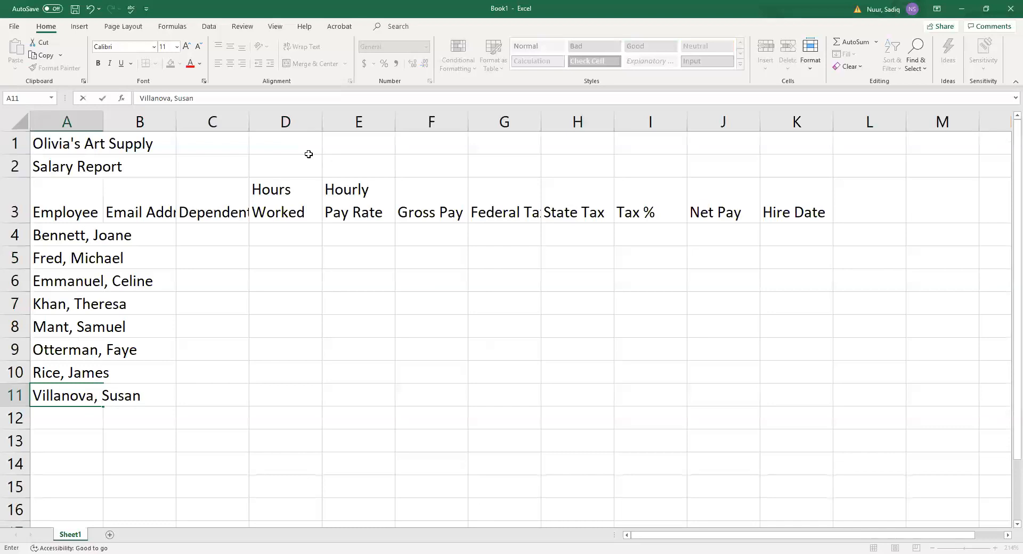
pyautogui.press('Return')
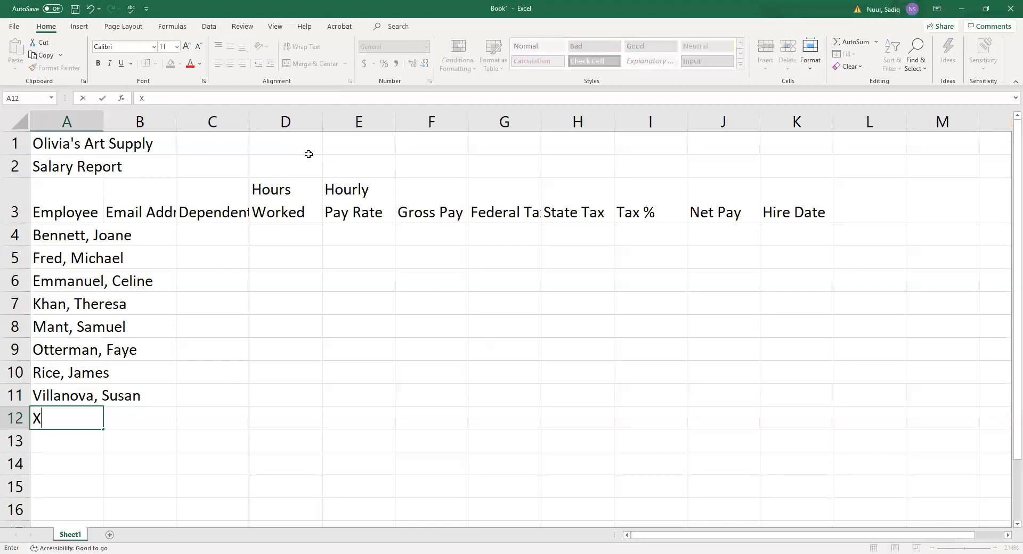
pyautogui.press('Return')
pyautogui.press('Up')
pyautogui.press('Up')
pyautogui.press('Up')
pyautogui.press('Up')
pyautogui.press('Up')
pyautogui.press('Up')
pyautogui.press('Up')
pyautogui.press('Up')
pyautogui.press('Up')
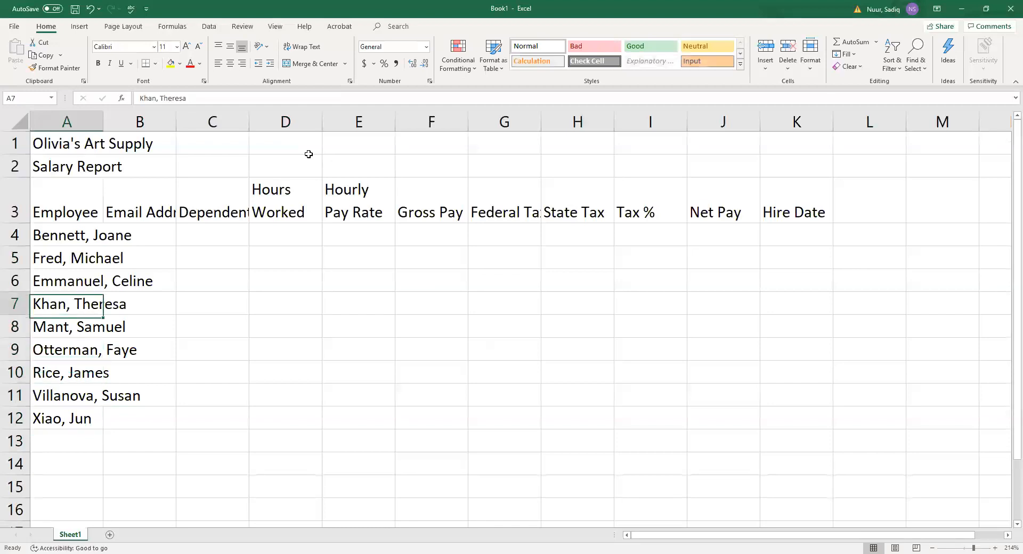
# Enter dependents 2, 1, 0, 3 and 2 in C4:C8.
pyautogui.press('Right')
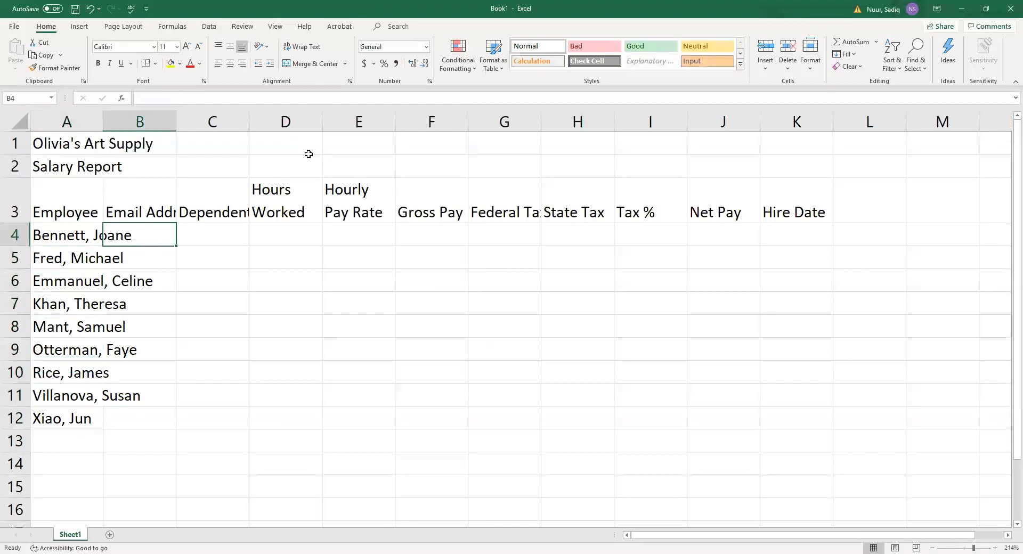
pyautogui.press('Right')
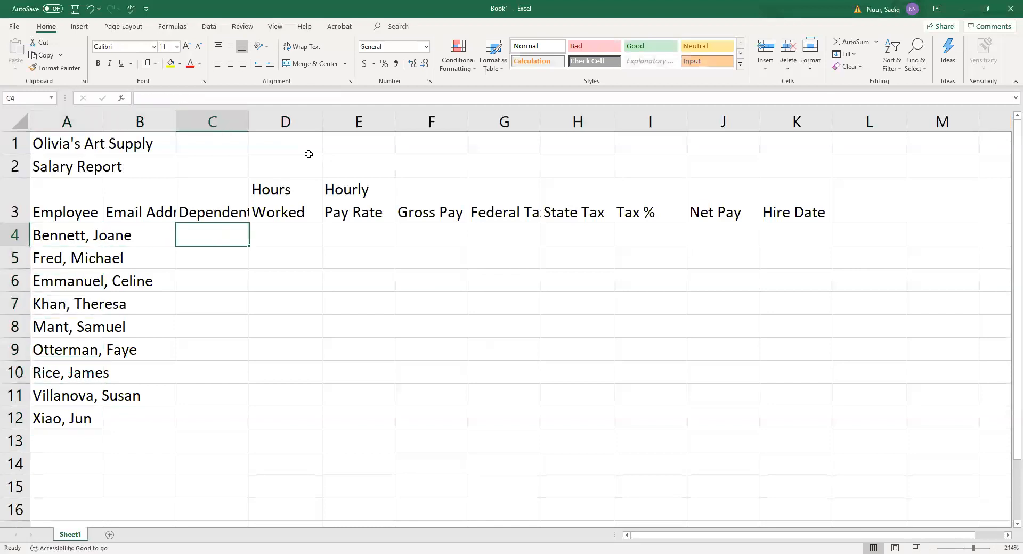
pyautogui.write('2')
pyautogui.press('Return')
pyautogui.write('1')
pyautogui.press('Return')
pyautogui.write('0')
pyautogui.press('Return')
pyautogui.write('3')
pyautogui.press('Return')
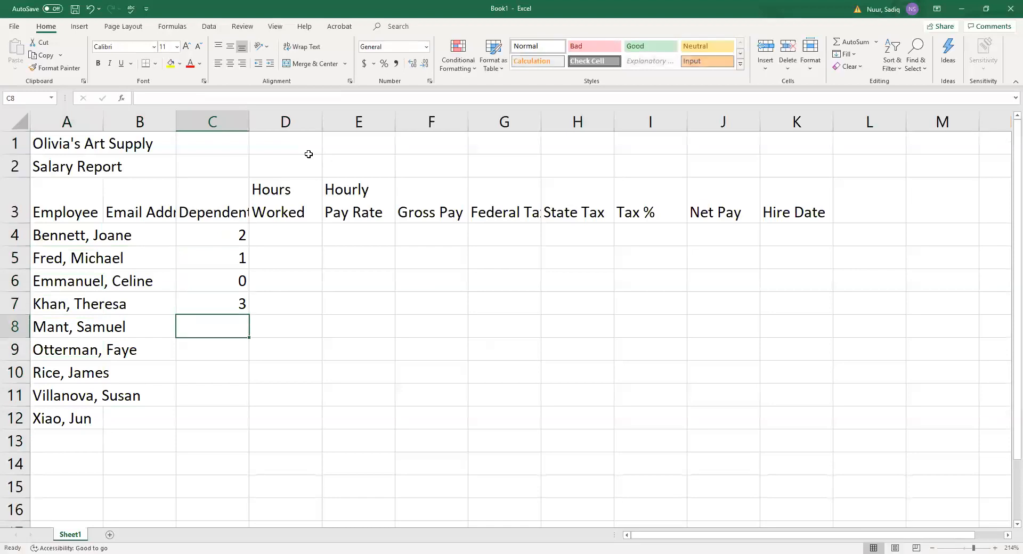
pyautogui.write('2')
pyautogui.press('Return')
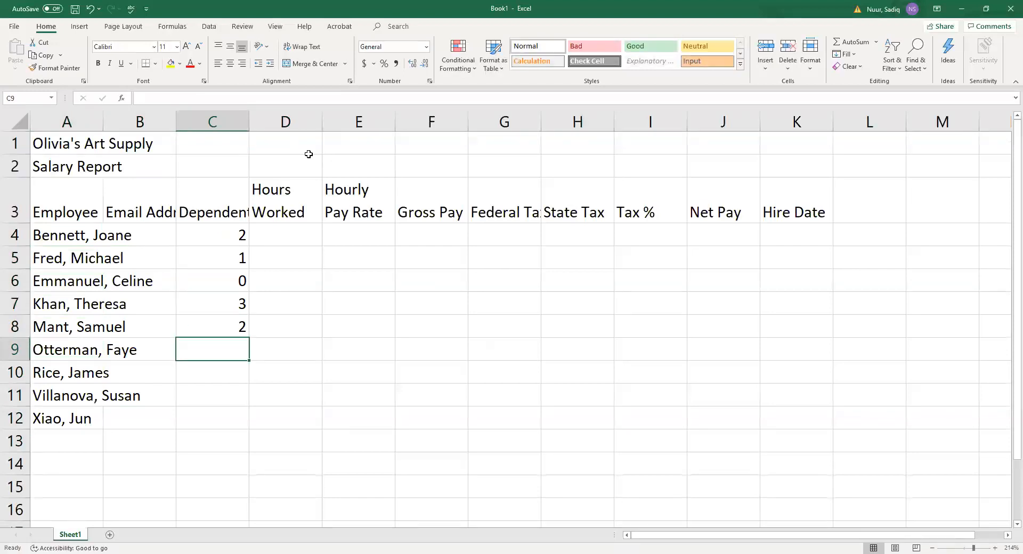
# Enter dependents 0, 0, 2 and 1 in C9:C12.
pyautogui.write('0')
pyautogui.press('Return')
pyautogui.write('0')
pyautogui.press('Return')
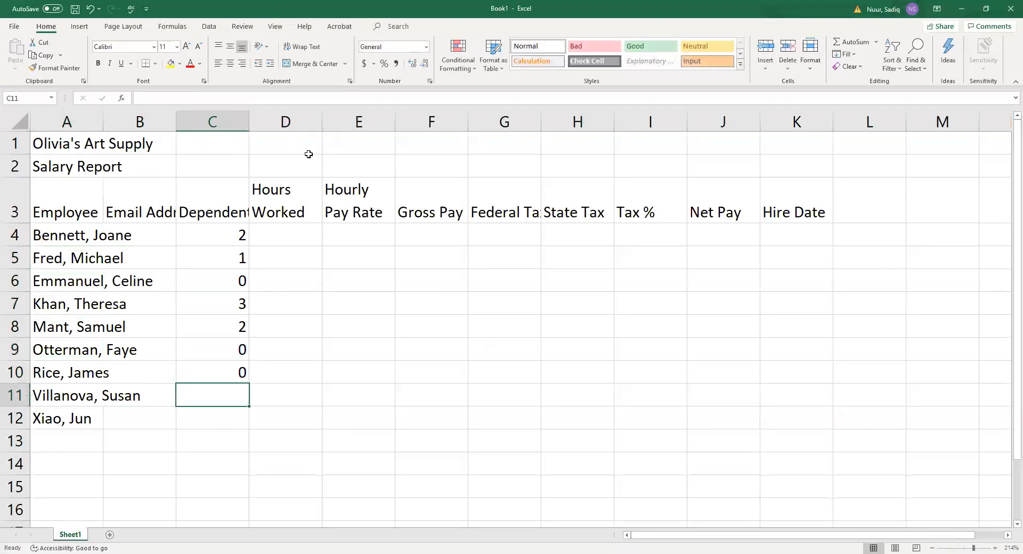
pyautogui.write('2')
pyautogui.press('Return')
pyautogui.write('1')
pyautogui.press('Return')
pyautogui.press('Up')
pyautogui.press('Up')
pyautogui.press('Up')
pyautogui.press('Up')
pyautogui.press('Up')
pyautogui.press('Up')
pyautogui.press('Up')
pyautogui.press('Up')
pyautogui.press('Up')
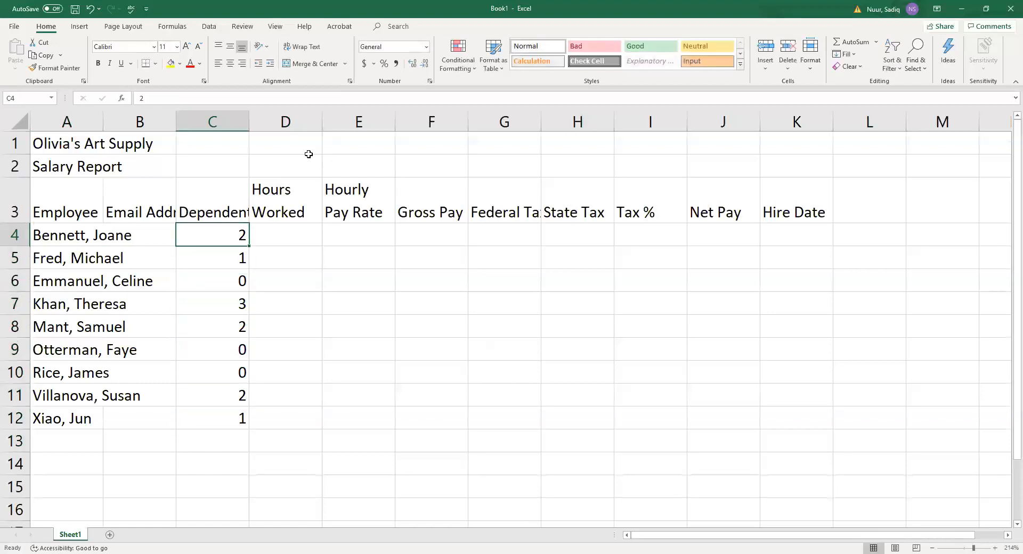
pyautogui.press('Right')
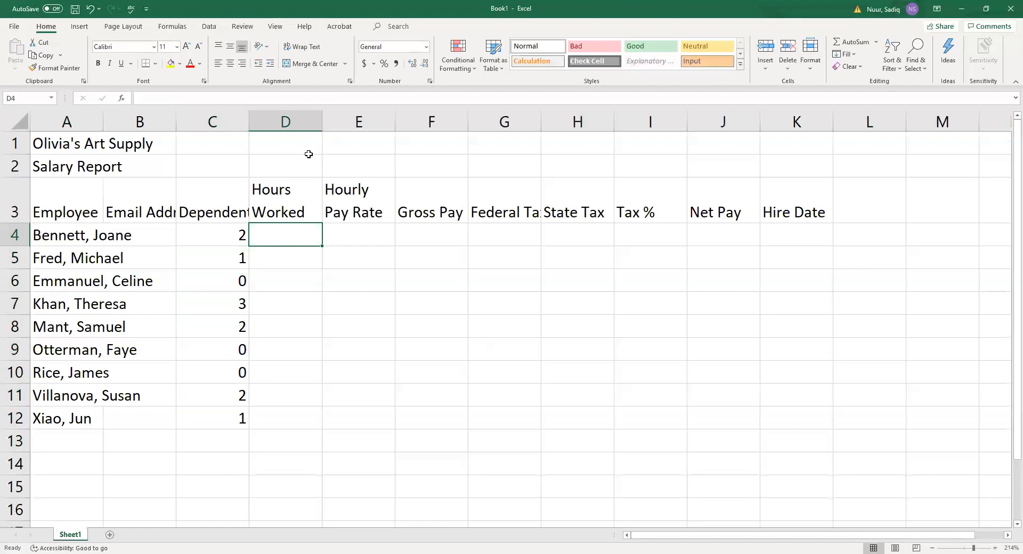
# Enter hours worked 64.25, 80, 75.5, 60 and 46 in D4:D8.
pyautogui.write('64.')
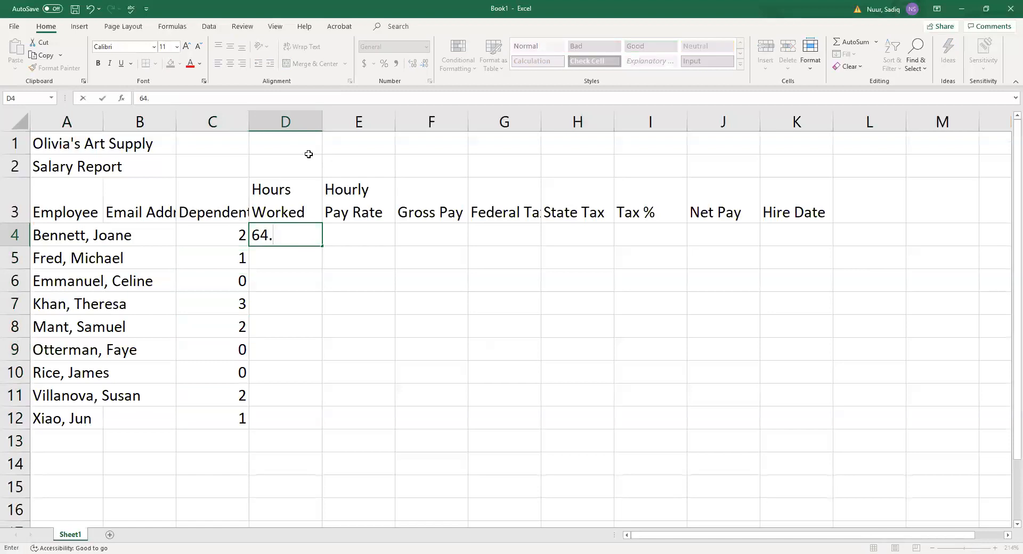
pyautogui.write('25')
pyautogui.press('Return')
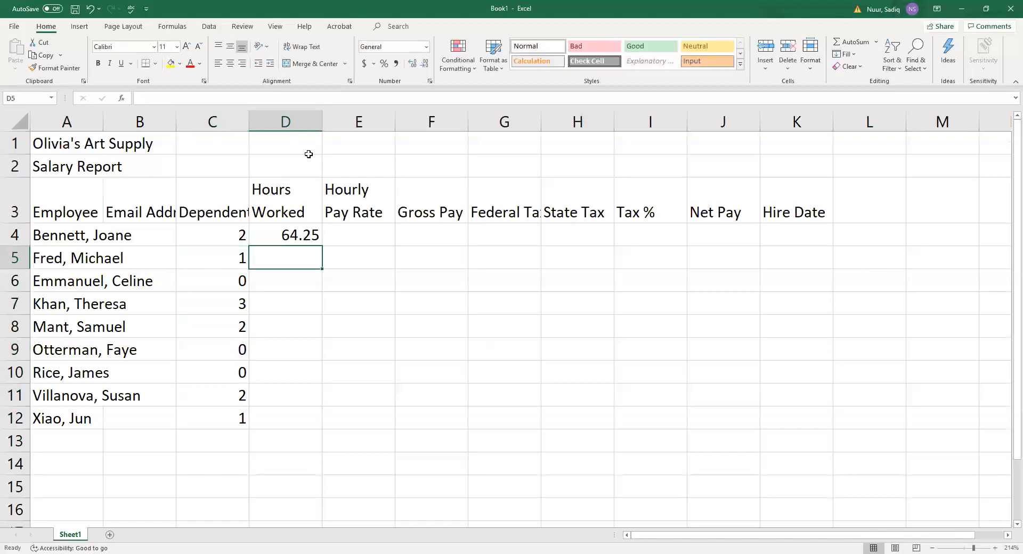
pyautogui.write('80')
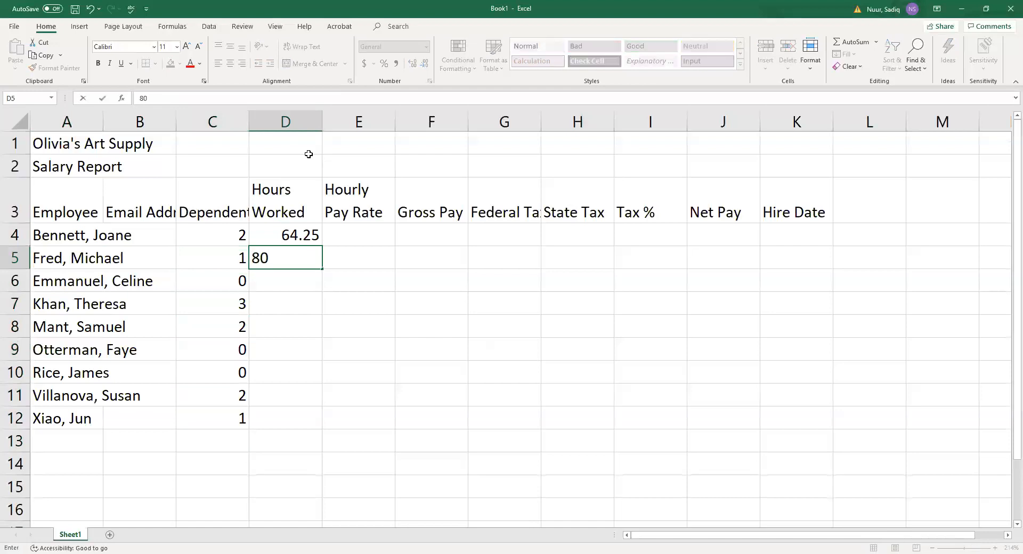
pyautogui.press('Return')
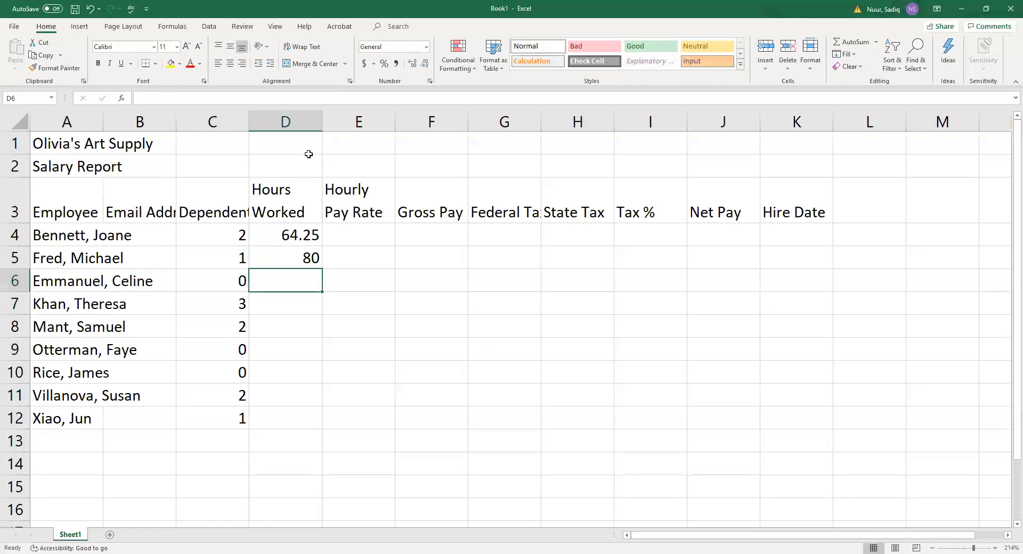
pyautogui.write('75.')
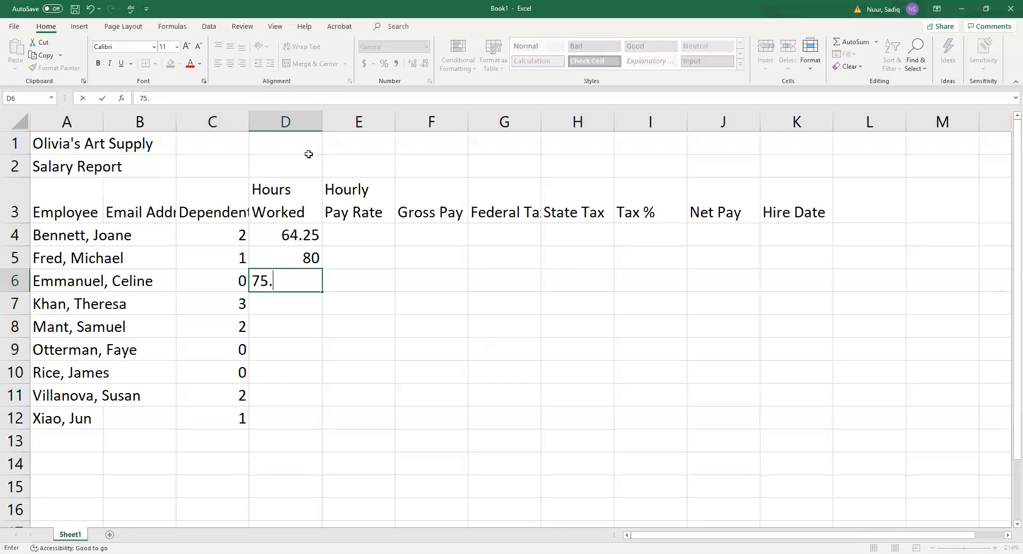
pyautogui.write('50')
pyautogui.press('Return')
pyautogui.press('Up')
pyautogui.press('Up')
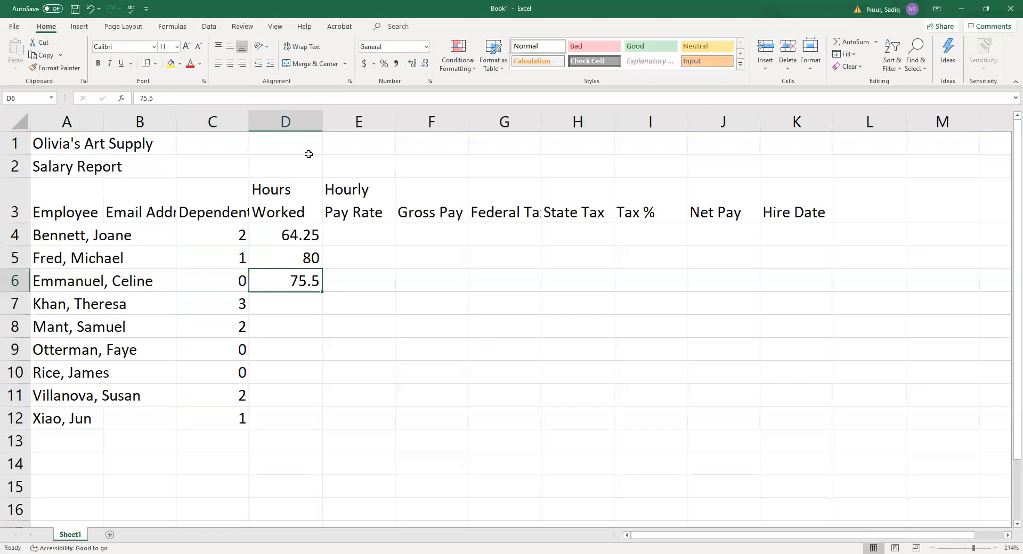
pyautogui.press('Down')
pyautogui.press('Down')
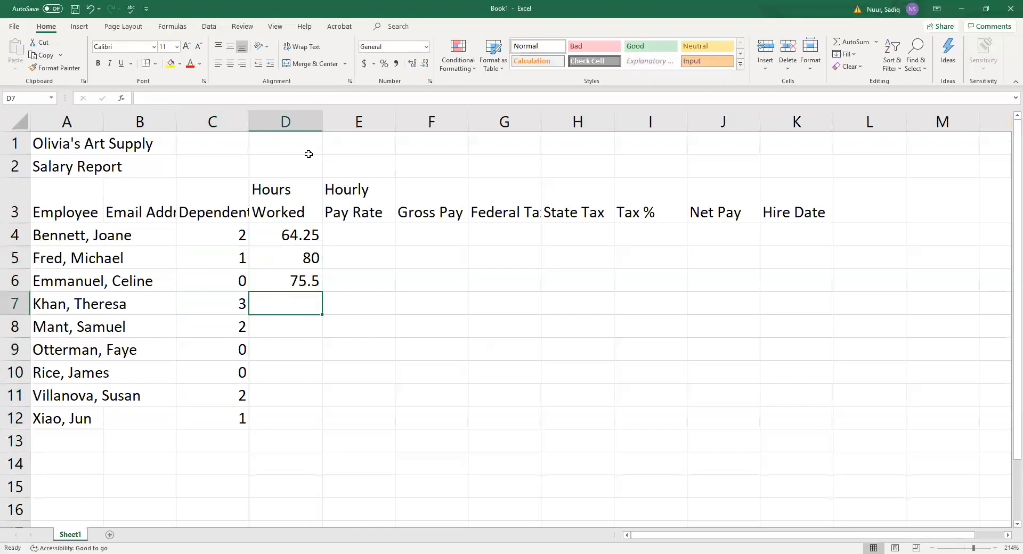
pyautogui.write('60')
pyautogui.press('Return')
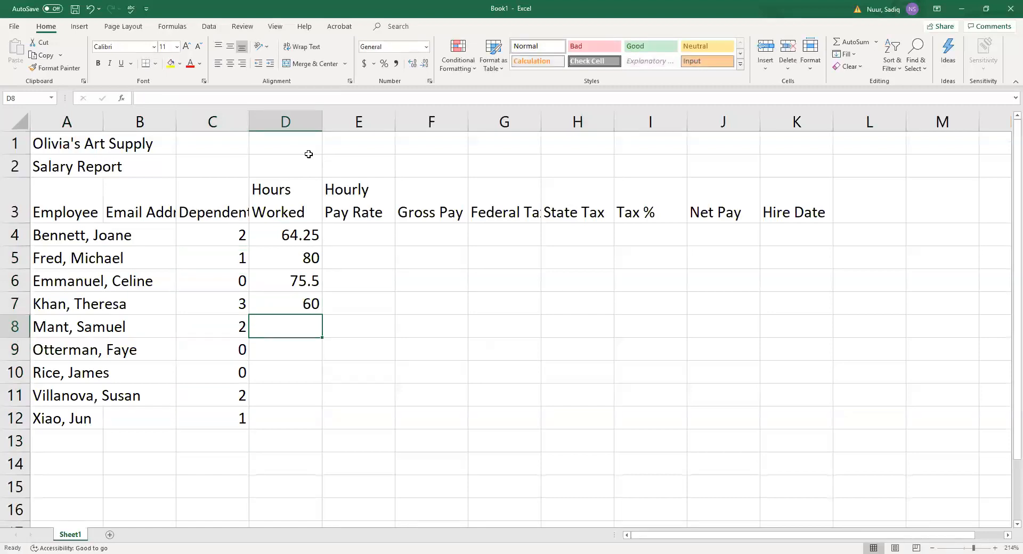
pyautogui.write('46')
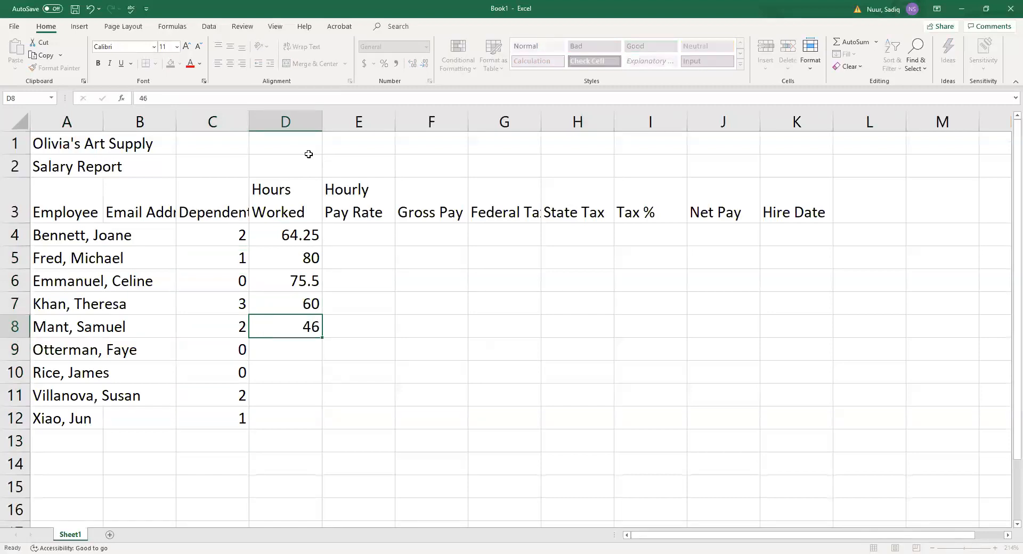
pyautogui.press('Return')
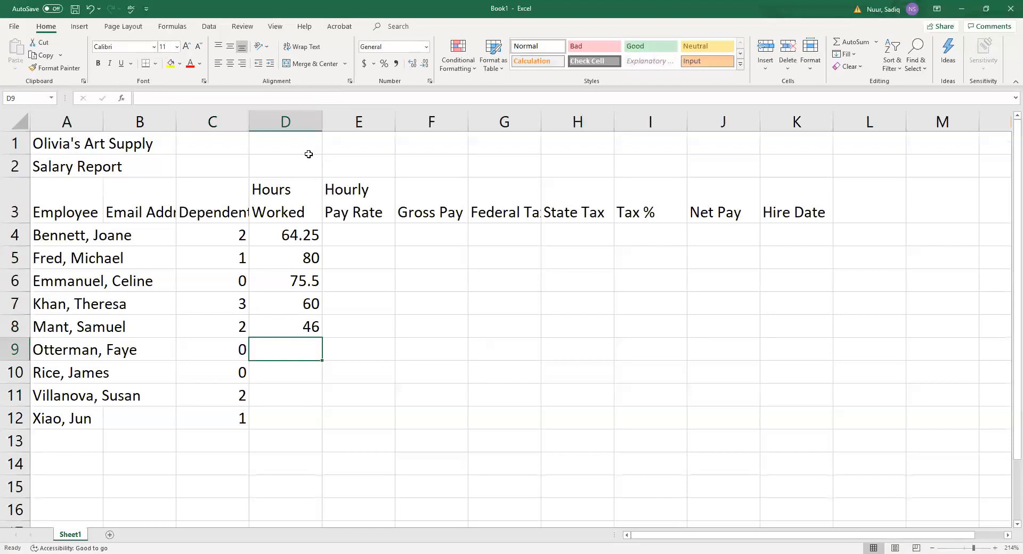
# Enter hours worked 75.75, 80, 74.25 and 68 in D9:D12.
pyautogui.write('7')
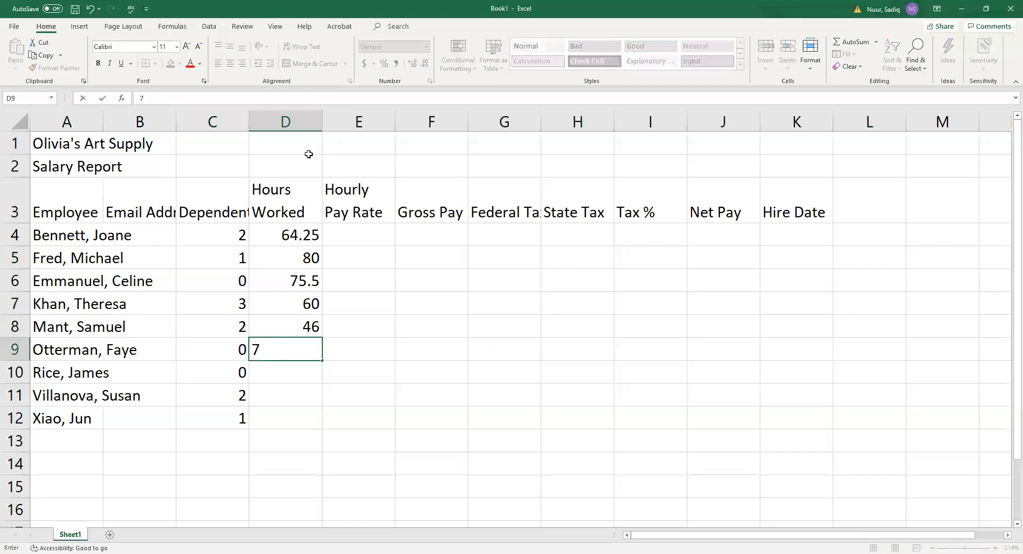
pyautogui.write('5.75')
pyautogui.press('Return')
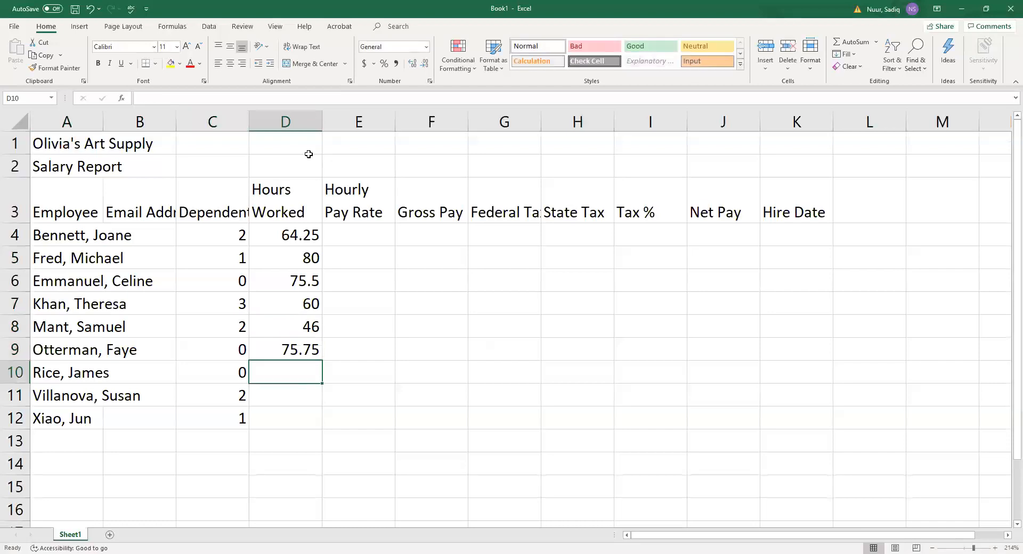
pyautogui.write('80')
pyautogui.press('Return')
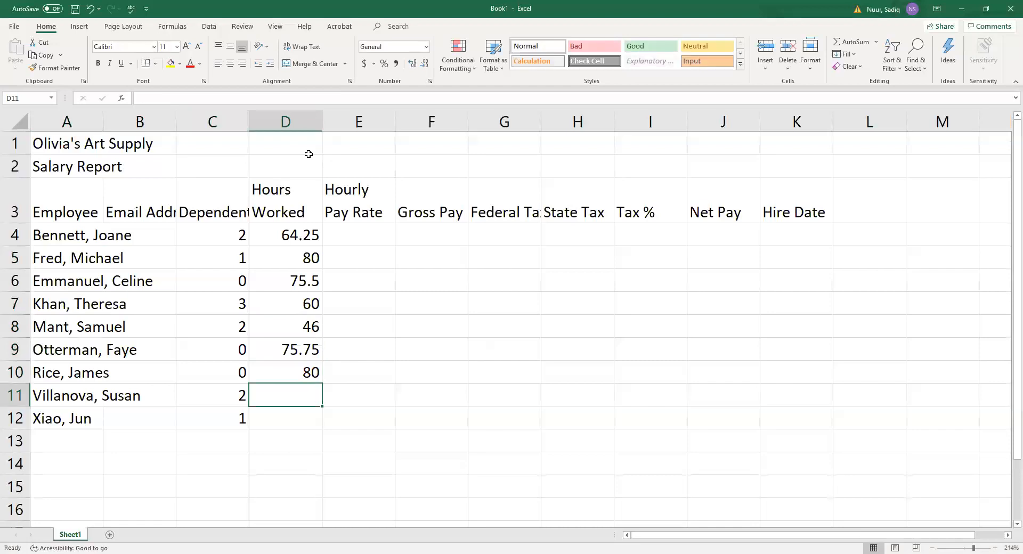
pyautogui.write('74.')
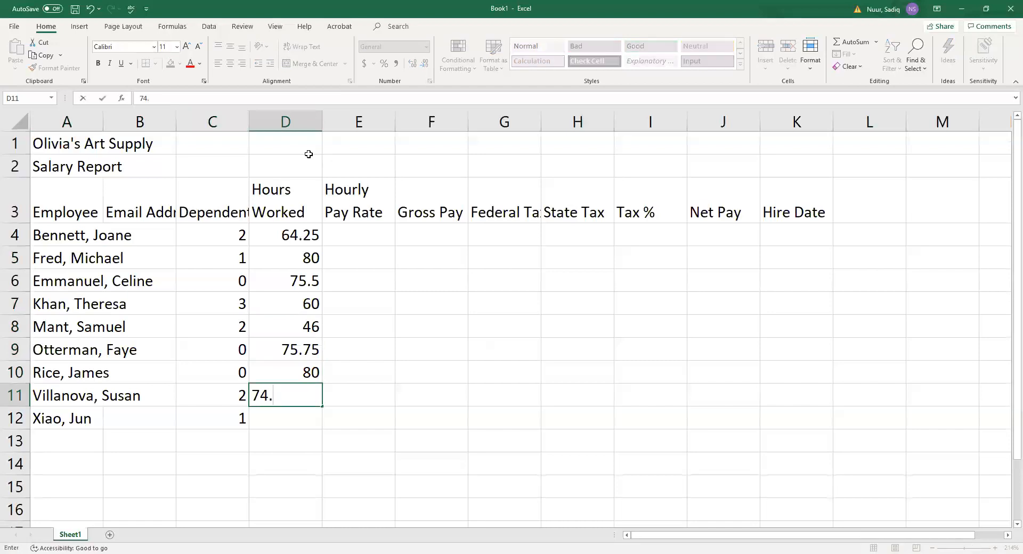
pyautogui.write('25')
pyautogui.press('Return')
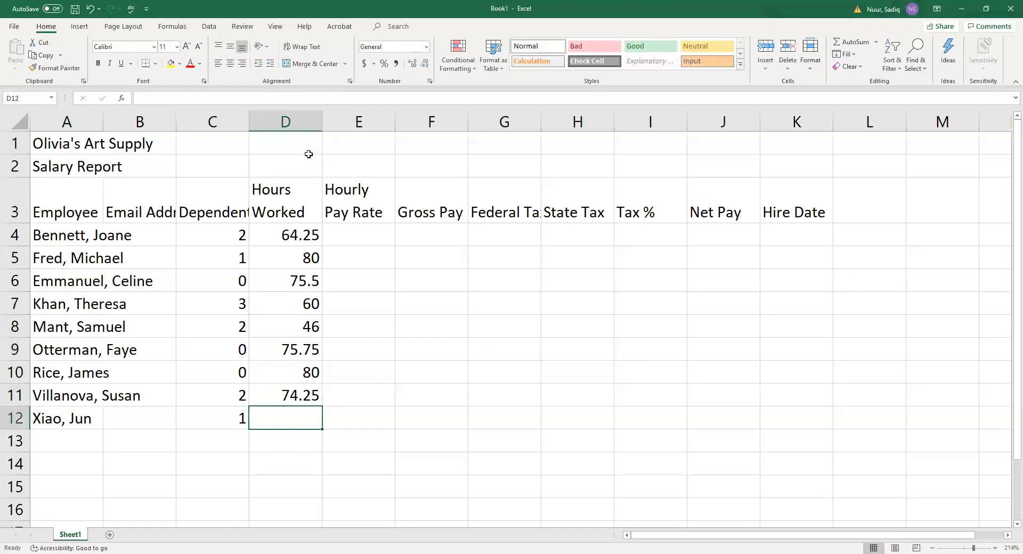
pyautogui.write('68')
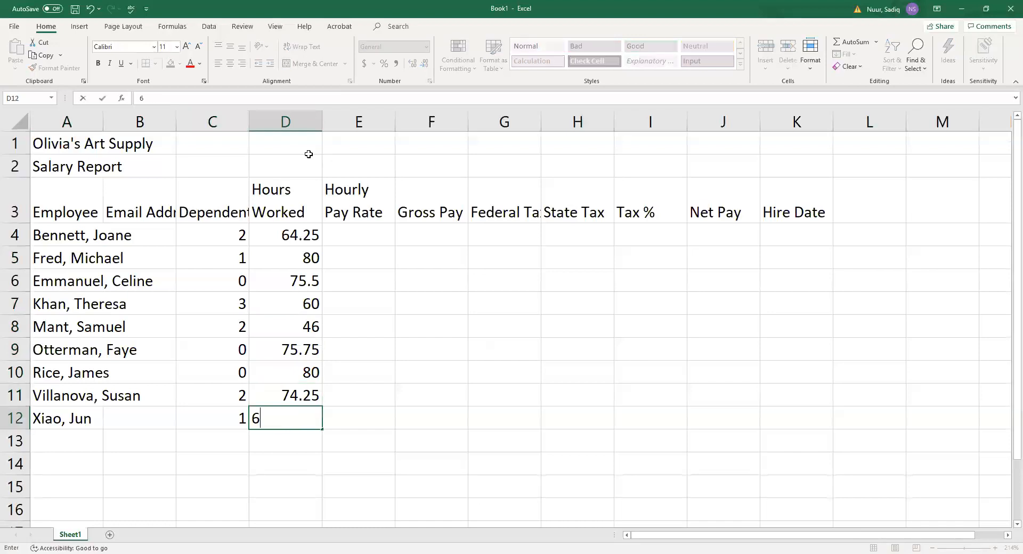
pyautogui.press('Return')
pyautogui.press('Up')
pyautogui.press('Up')
pyautogui.press('Up')
pyautogui.press('Up')
pyautogui.press('Up')
pyautogui.press('Up')
pyautogui.press('Up')
pyautogui.press('Up')
pyautogui.press('Up')
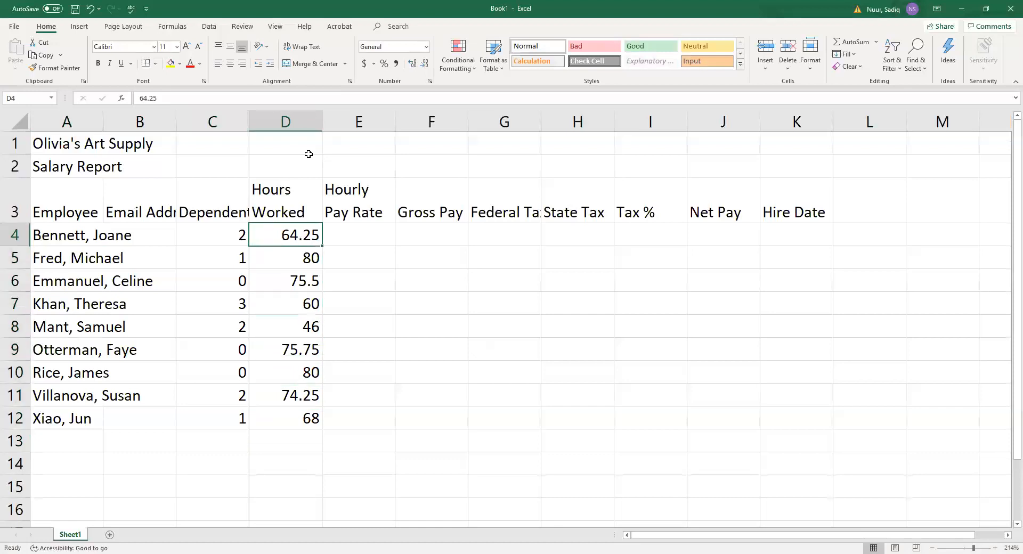
pyautogui.press('Right')
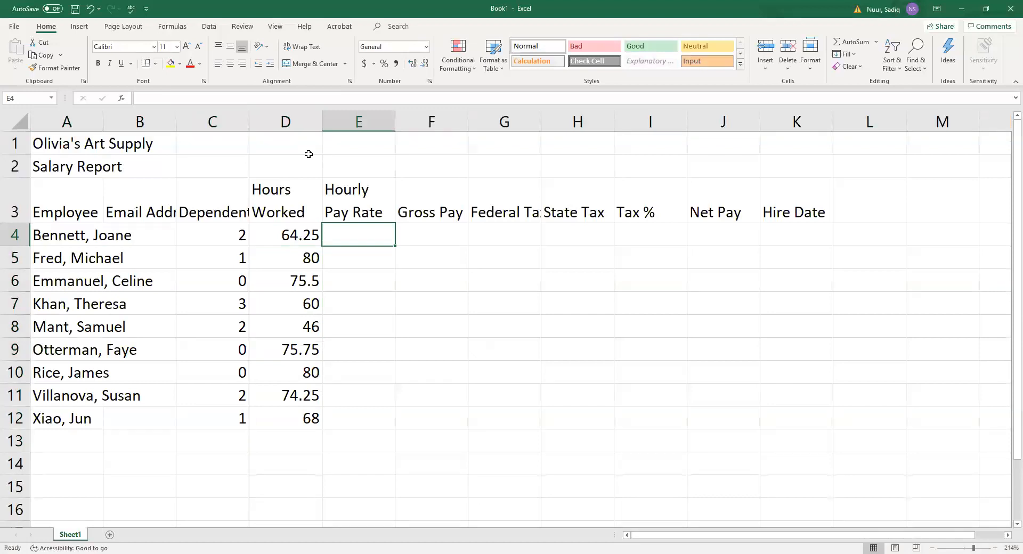
# Enter hourly pay rates 19.75, 23.1, 18.65, 18 and 15.90 in E4:E8.
pyautogui.write('19.')
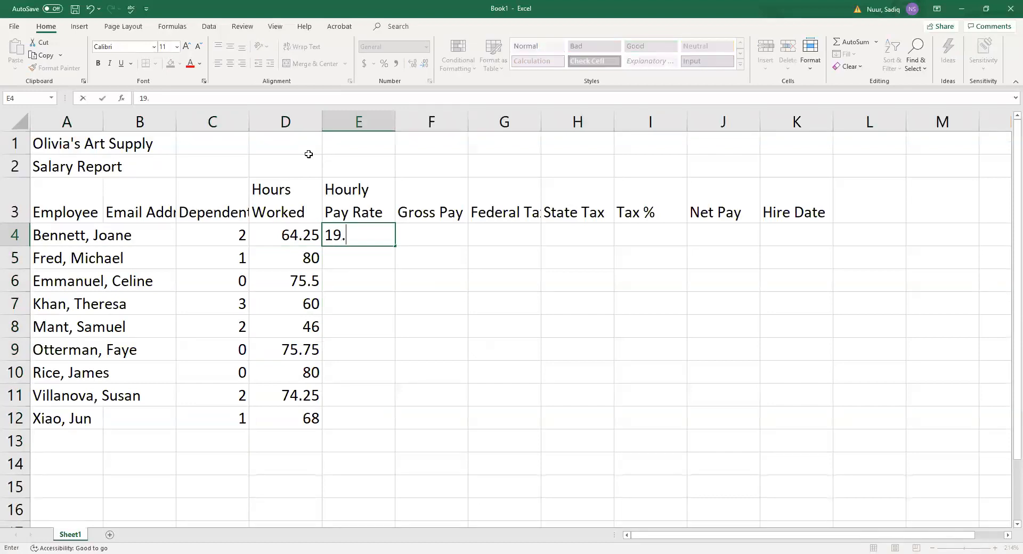
pyautogui.write('75')
pyautogui.press('Return')
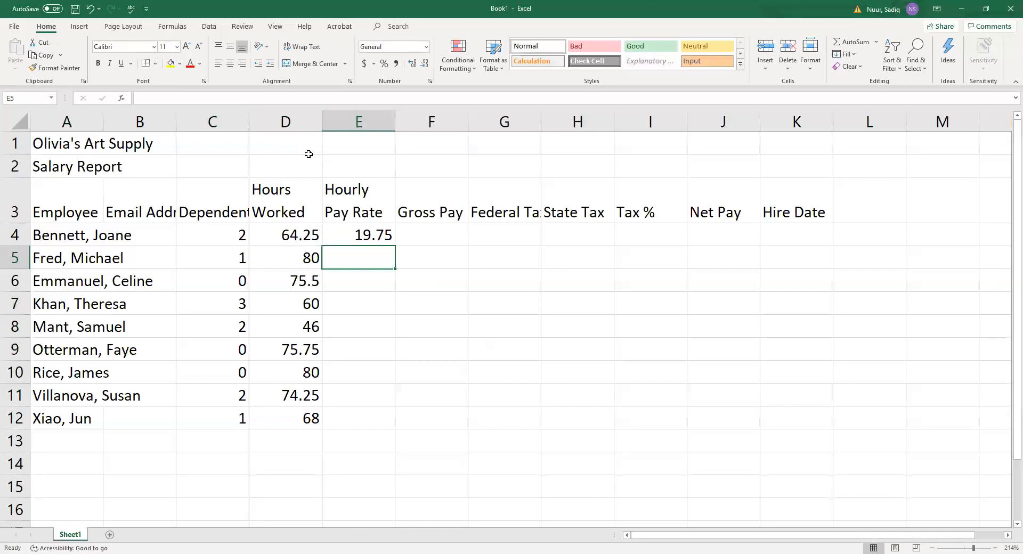
pyautogui.write('23.1')
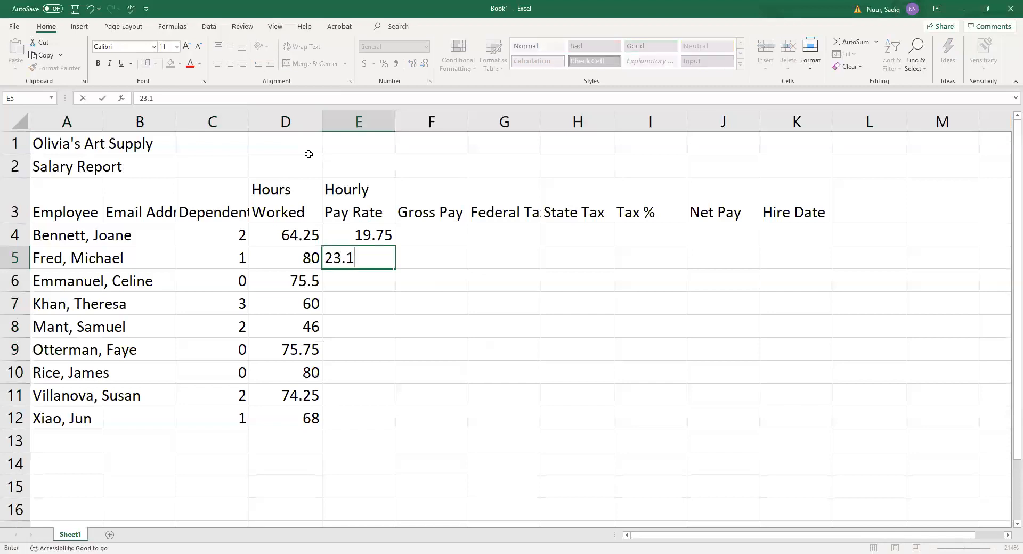
pyautogui.press('Return')
pyautogui.write('18.')
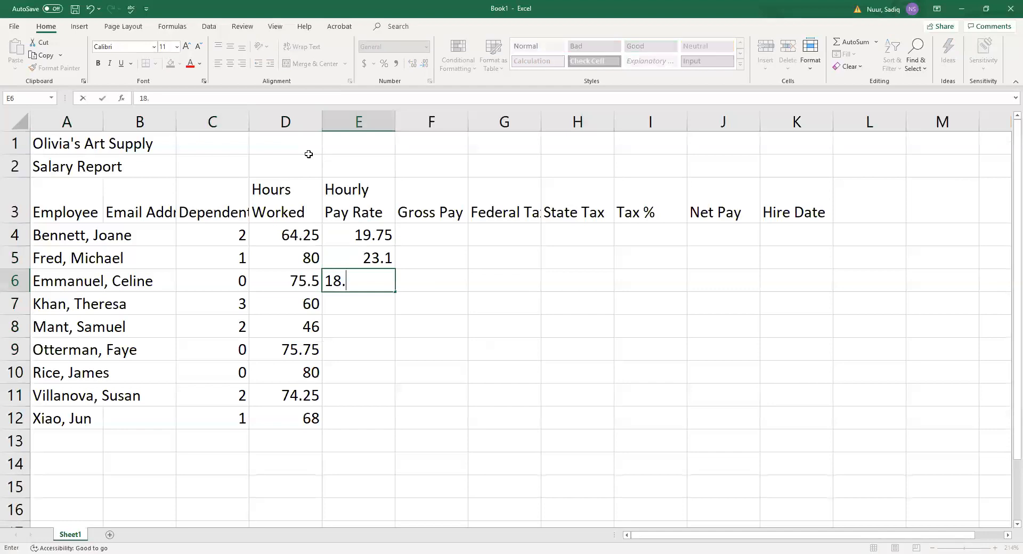
pyautogui.write('65')
pyautogui.press('Return')
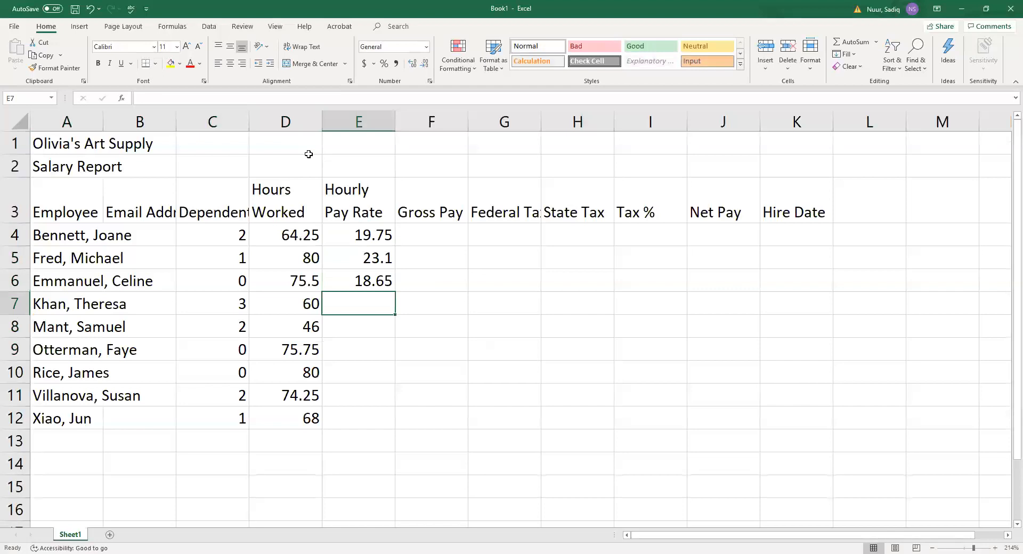
pyautogui.write('18')
pyautogui.press('Return')
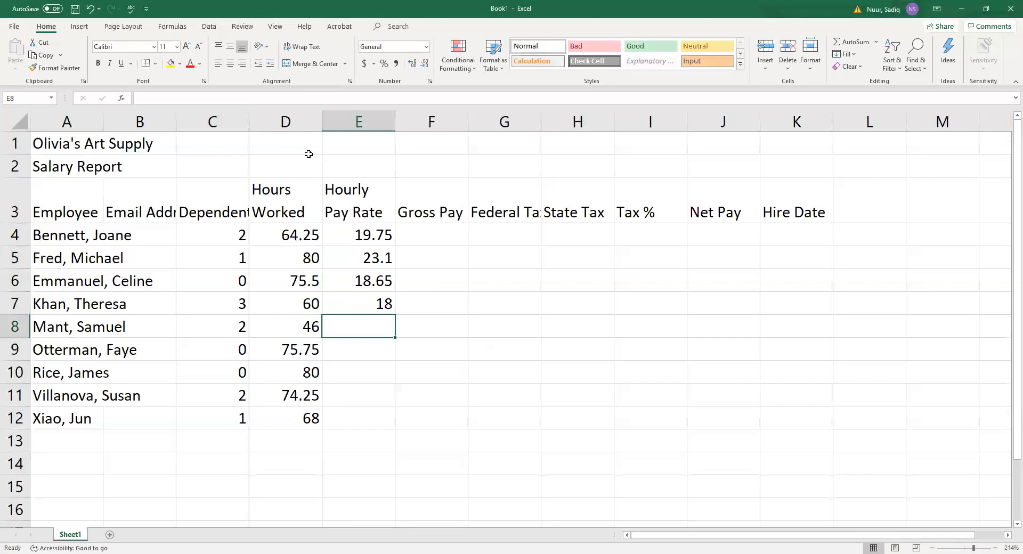
pyautogui.write('15.')
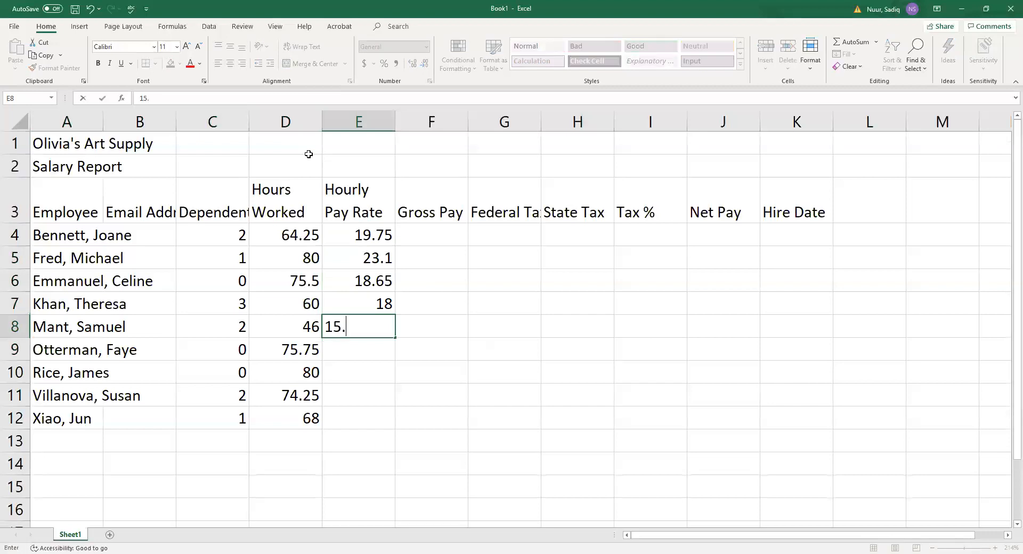
pyautogui.write('90')
pyautogui.press('Return')
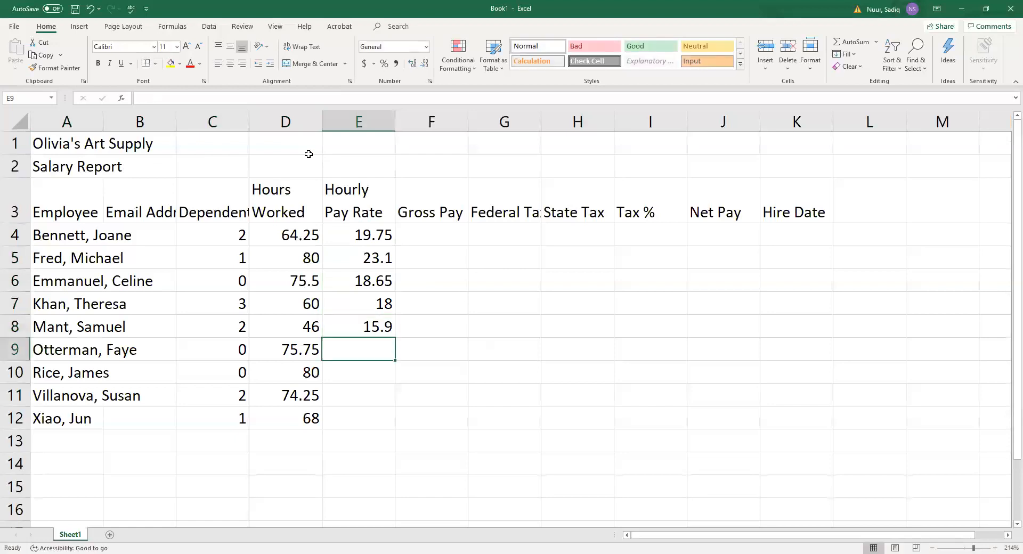
# Enter hourly pay rates 21.05, 22.5, 21.02 and 18.43 in E9:E12.
pyautogui.write('21.')
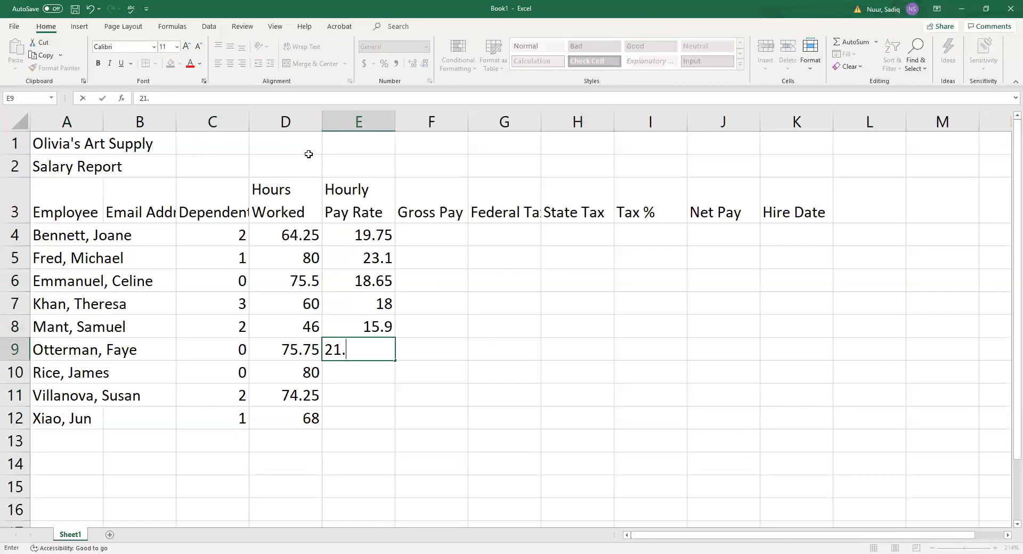
pyautogui.write('05')
pyautogui.press('Return')
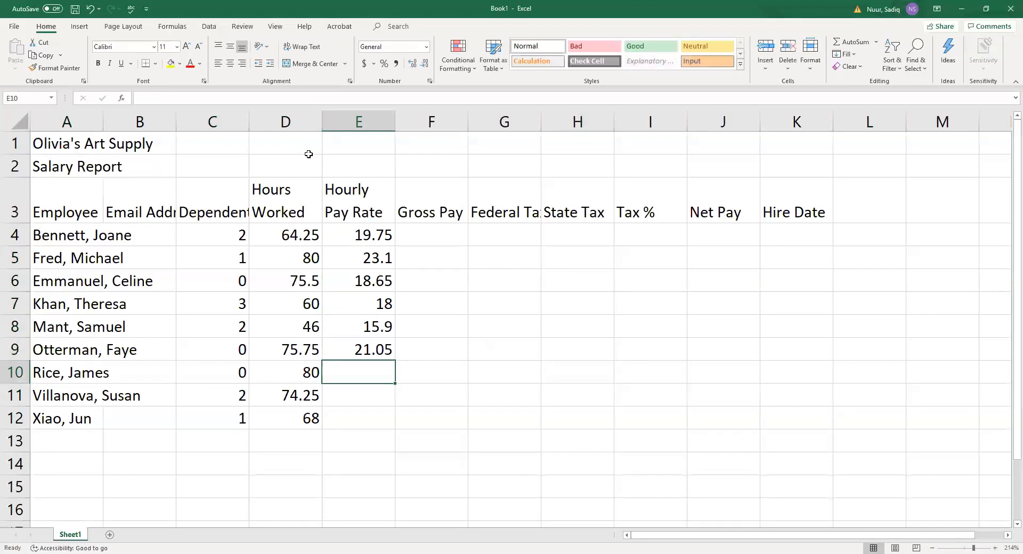
pyautogui.write('22.5')
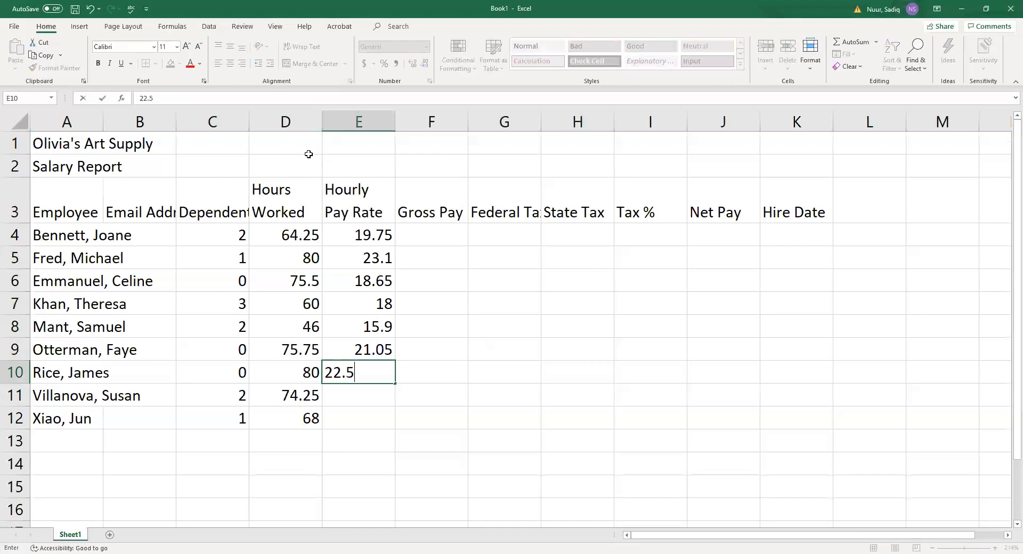
pyautogui.press('Return')
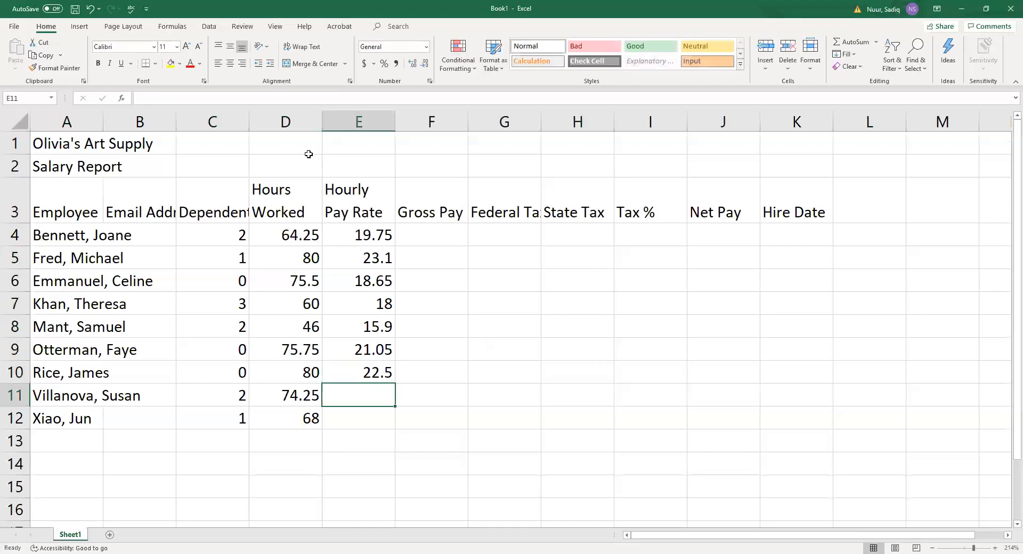
pyautogui.write('21.02')
pyautogui.press('Return')
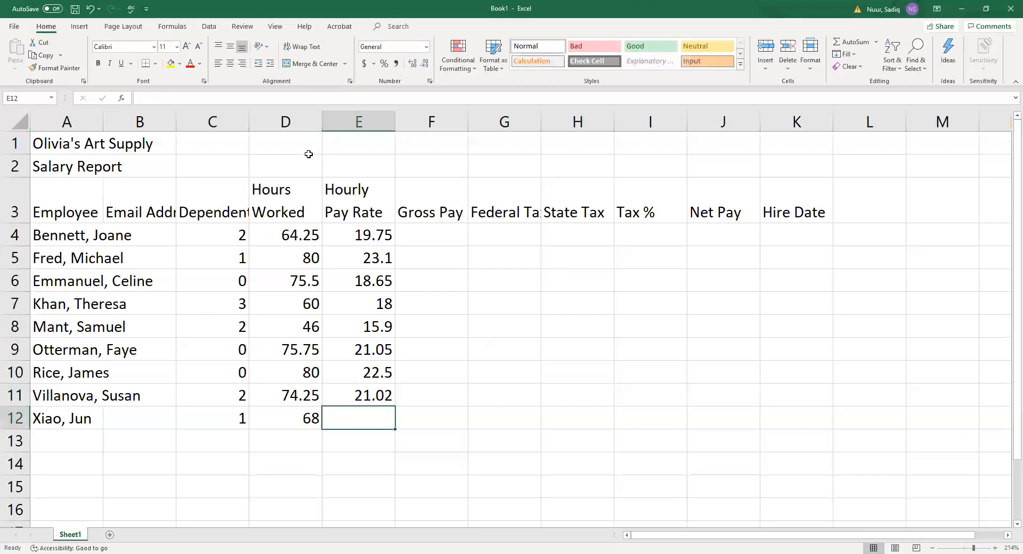
pyautogui.write('1')
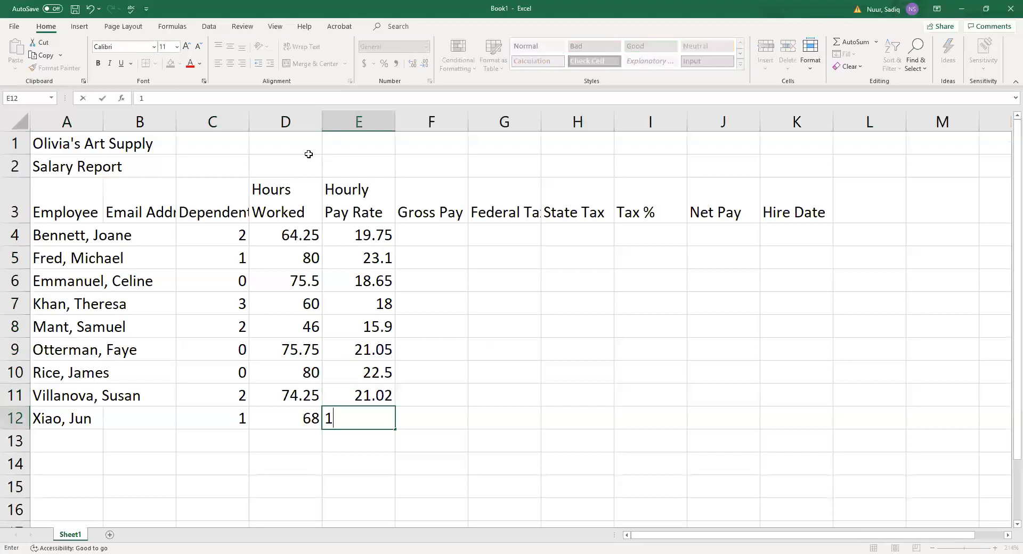
pyautogui.write('8.43')
pyautogui.press('Return')
pyautogui.press('Up')
pyautogui.press('Up')
pyautogui.press('Up')
pyautogui.press('Up')
pyautogui.press('Up')
pyautogui.press('Up')
pyautogui.press('Up')
pyautogui.press('Up')
pyautogui.press('Up')
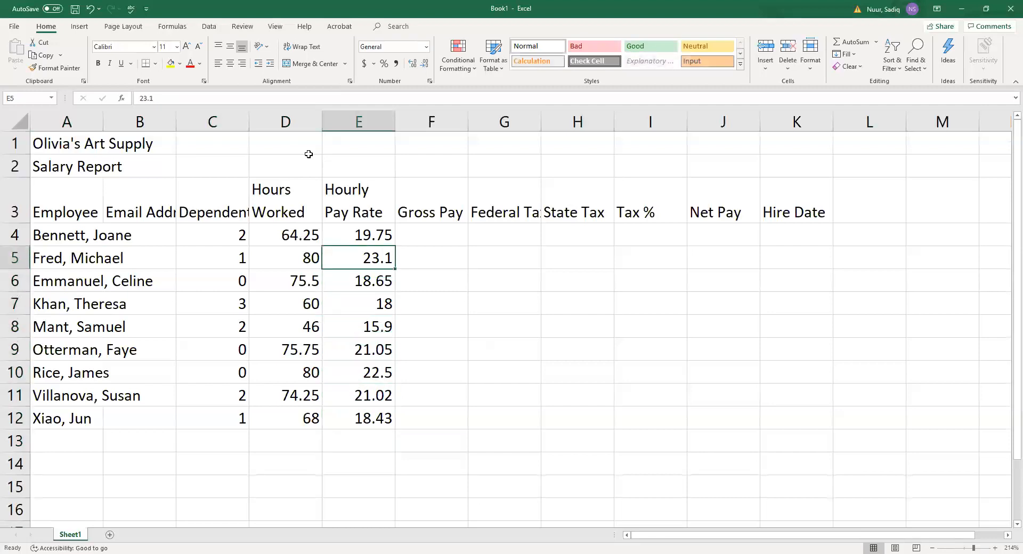
pyautogui.press('Right')
pyautogui.press('Right')
pyautogui.press('Right')
pyautogui.press('Right')
pyautogui.press('Right')
pyautogui.press('Right')
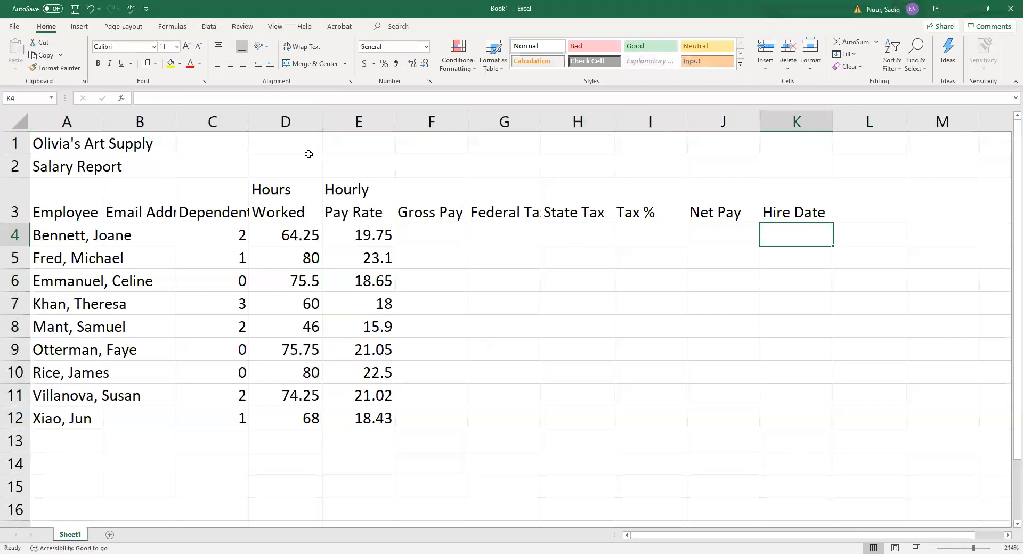
# Enter hire dates 4/5/2012, 5/7/1013, 12/1/11, 1/3/2014 and 12/3/2010 in K4:K8.
pyautogui.write('4/')
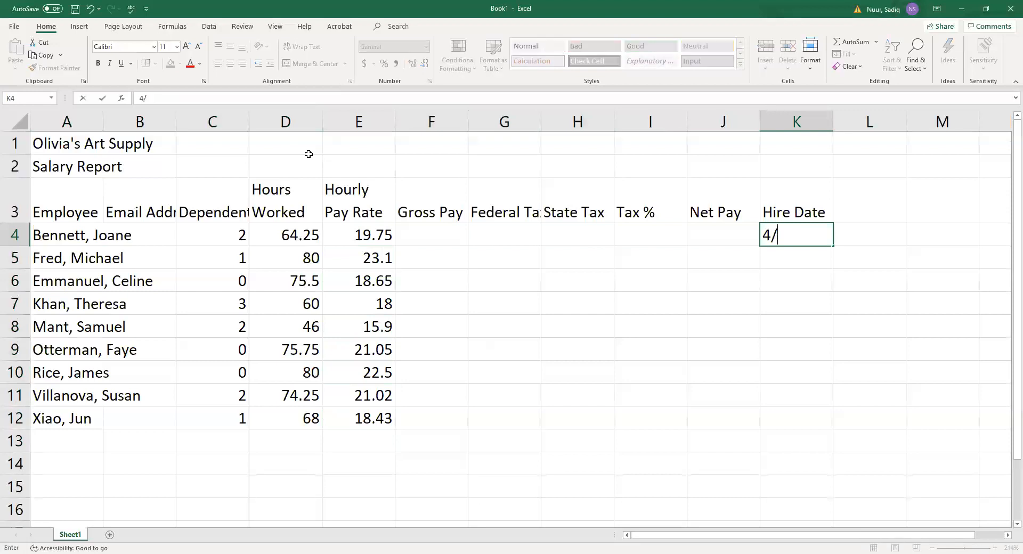
pyautogui.write('5/')
pyautogui.write('2012')
pyautogui.press('Return')
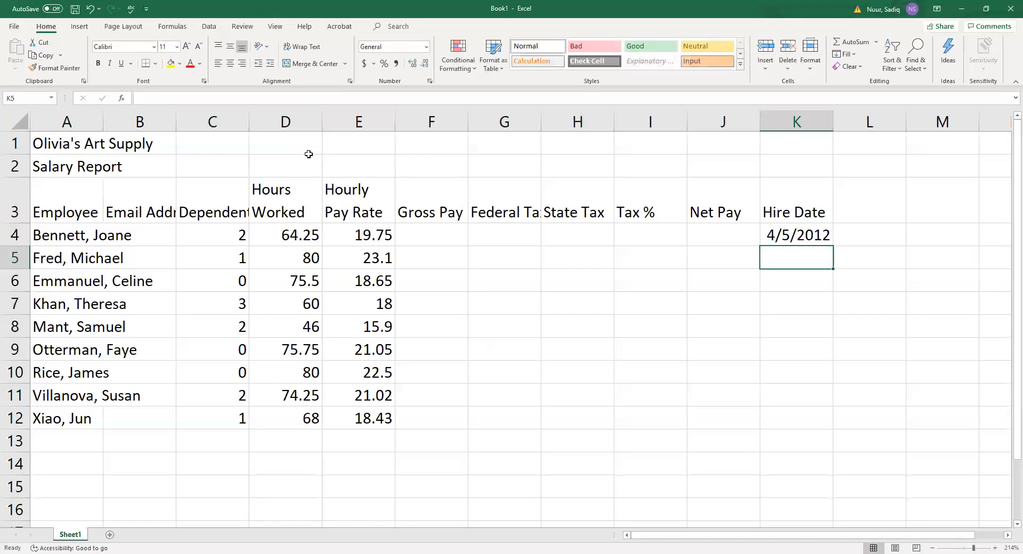
pyautogui.write('5/7')
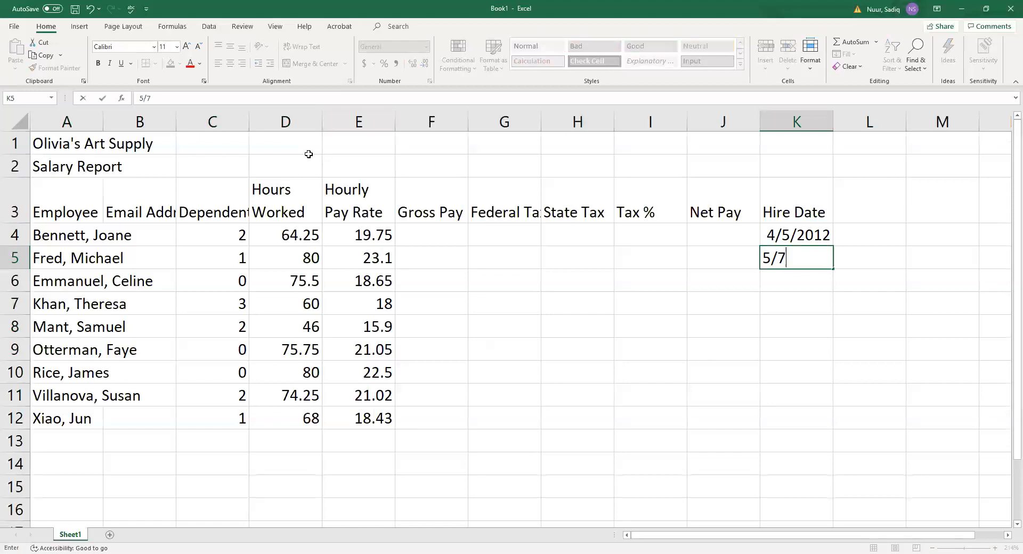
pyautogui.write('/1013')
pyautogui.press('Return')
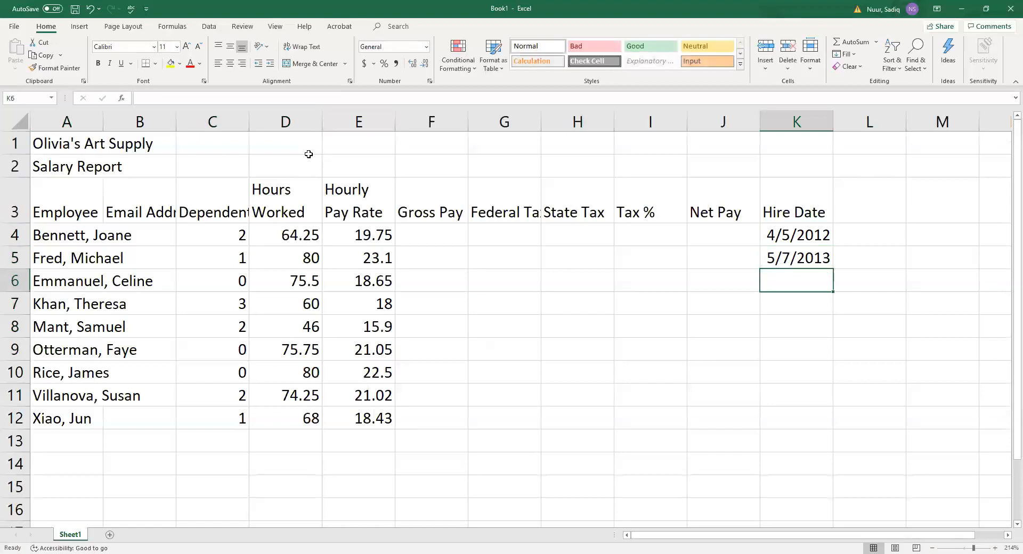
pyautogui.write('12/1/')
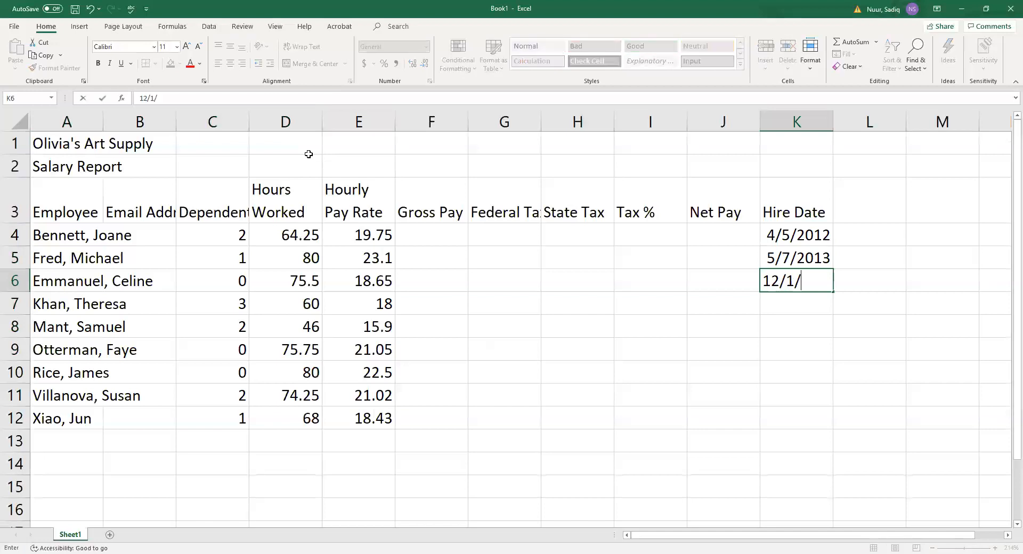
pyautogui.write('11')
pyautogui.press('Return')
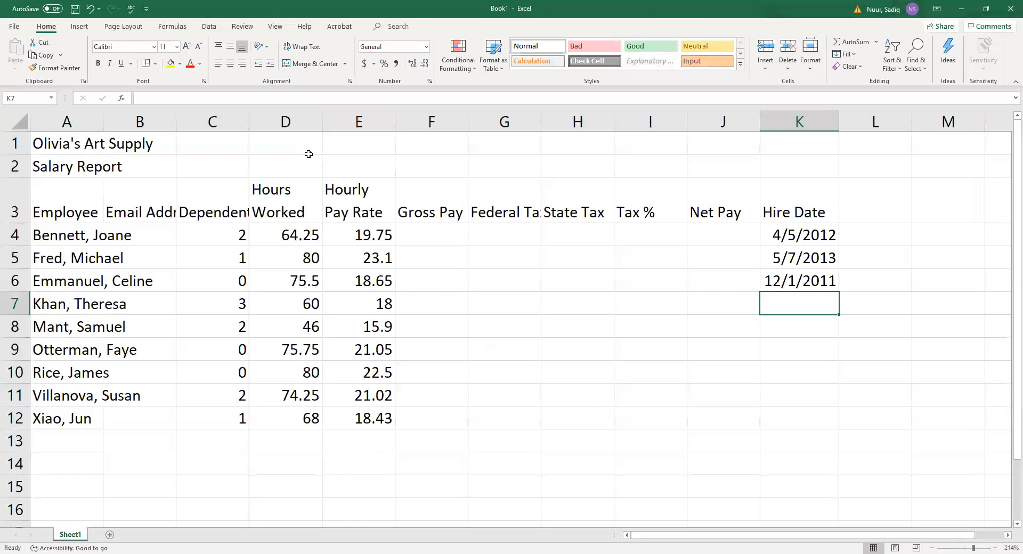
pyautogui.write('1/')
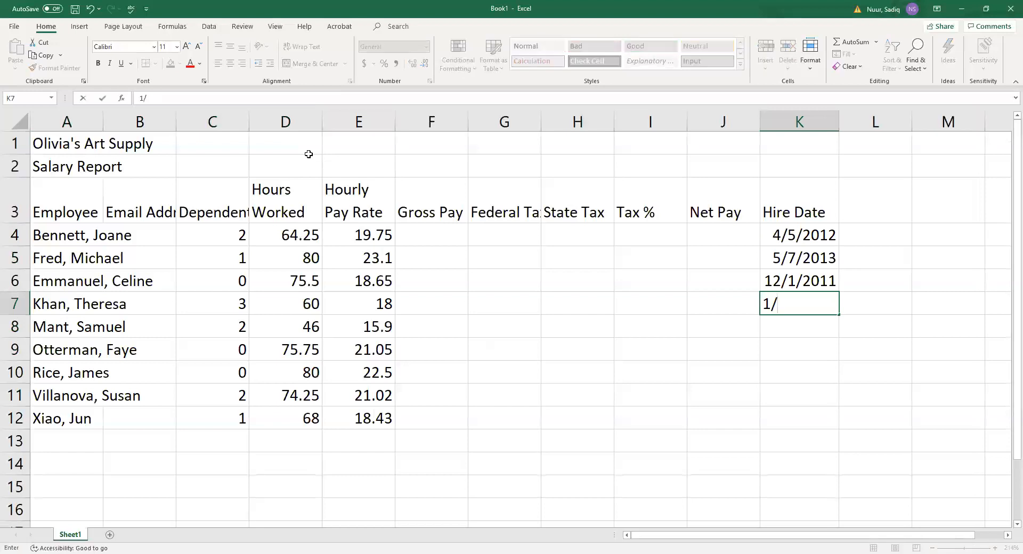
pyautogui.write('3/2014')
pyautogui.press('Return')
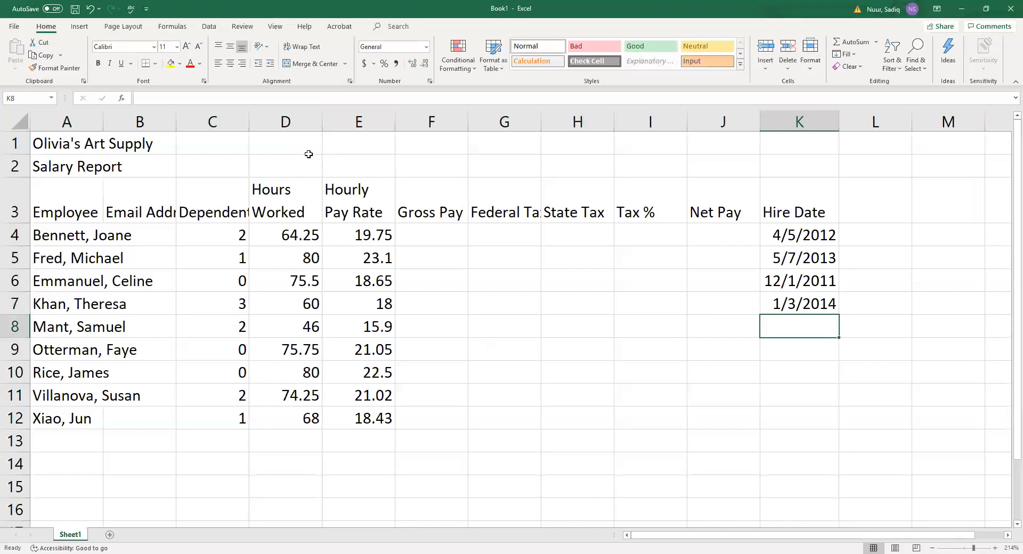
pyautogui.write('12')
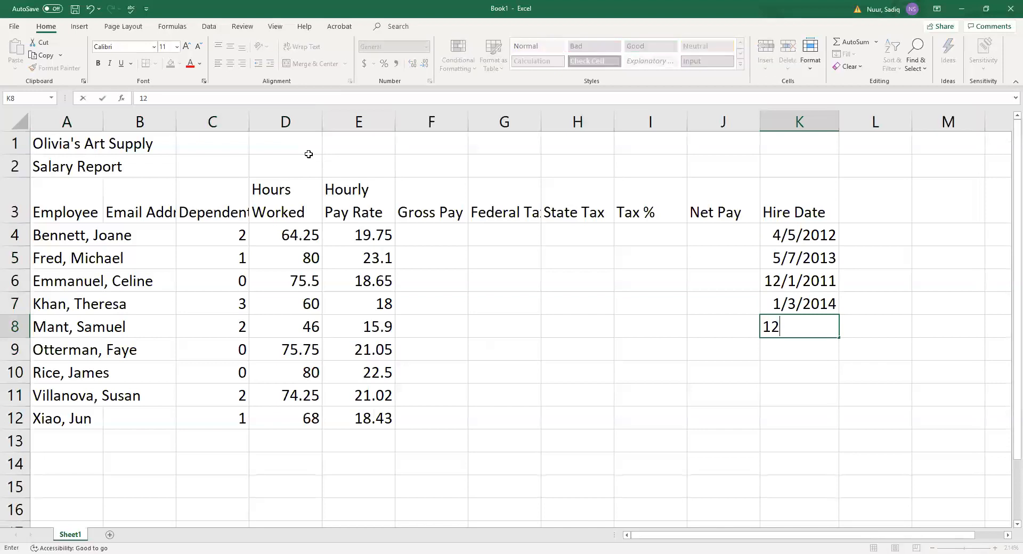
pyautogui.write('/3/2010')
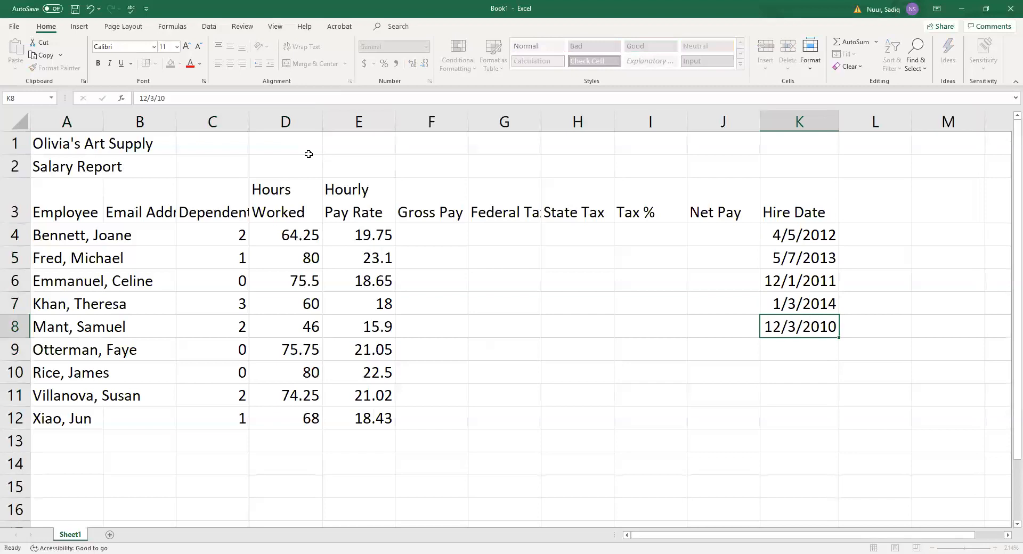
pyautogui.press('Return')
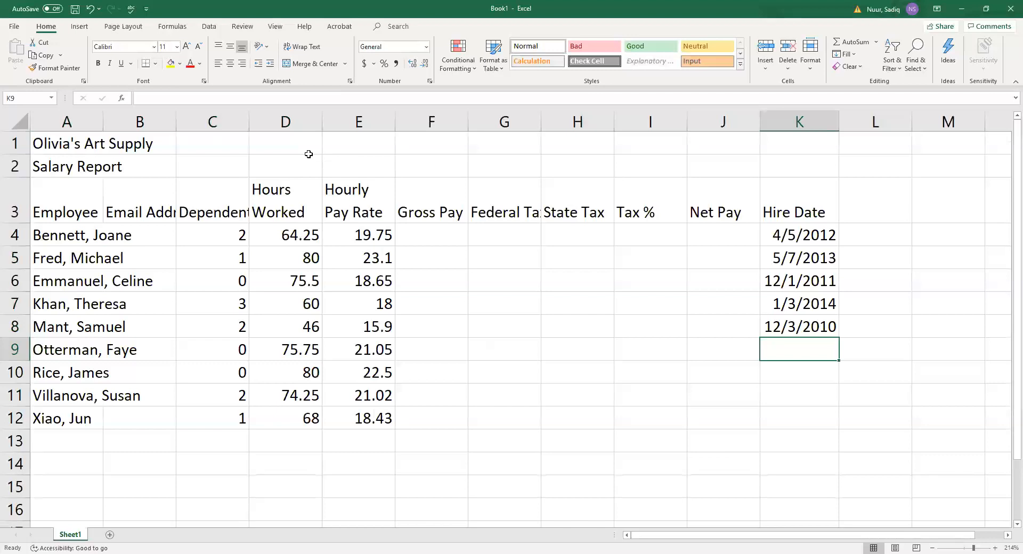
# Enter hire dates 3/7/2011, 2/5/2011, 5/6/2004 and 9/12/15 in K9:K12.
pyautogui.write('3/')
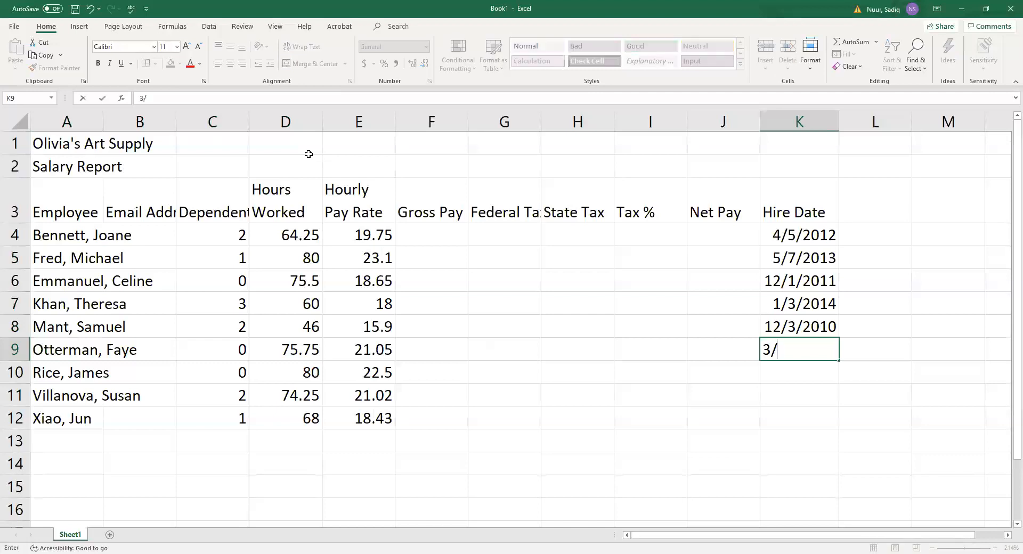
pyautogui.write('7/2011')
pyautogui.press('Return')
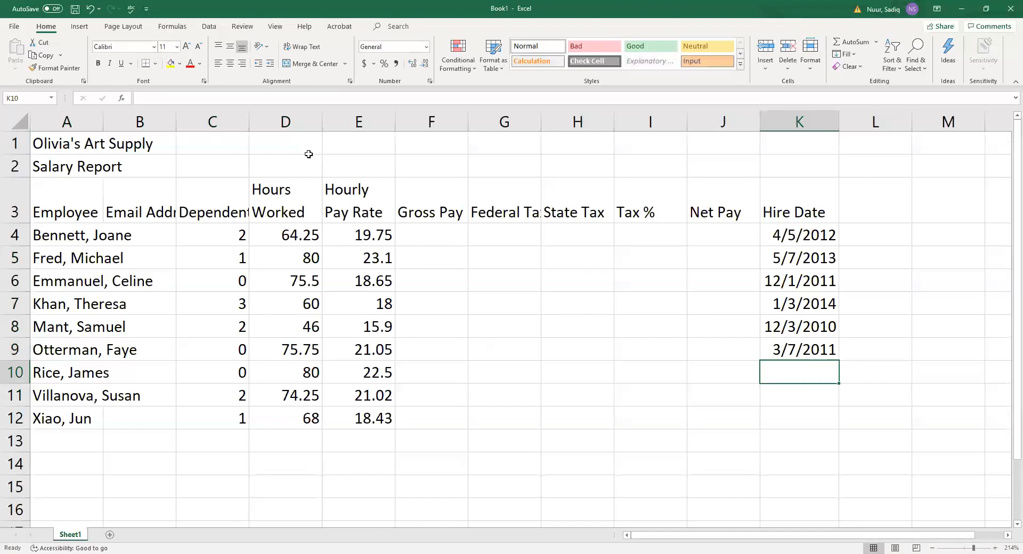
pyautogui.write('2/5/')
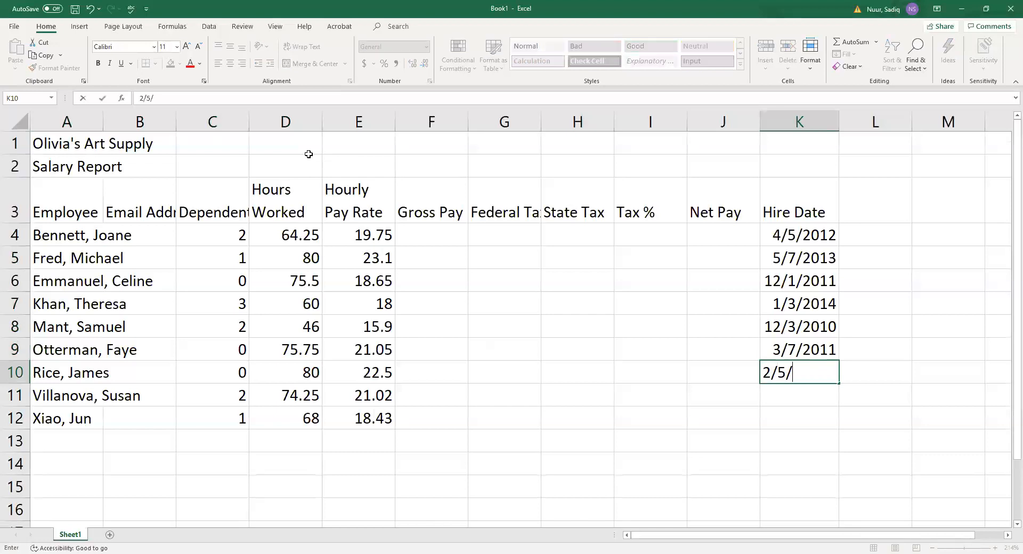
pyautogui.write('2011')
pyautogui.press('Return')
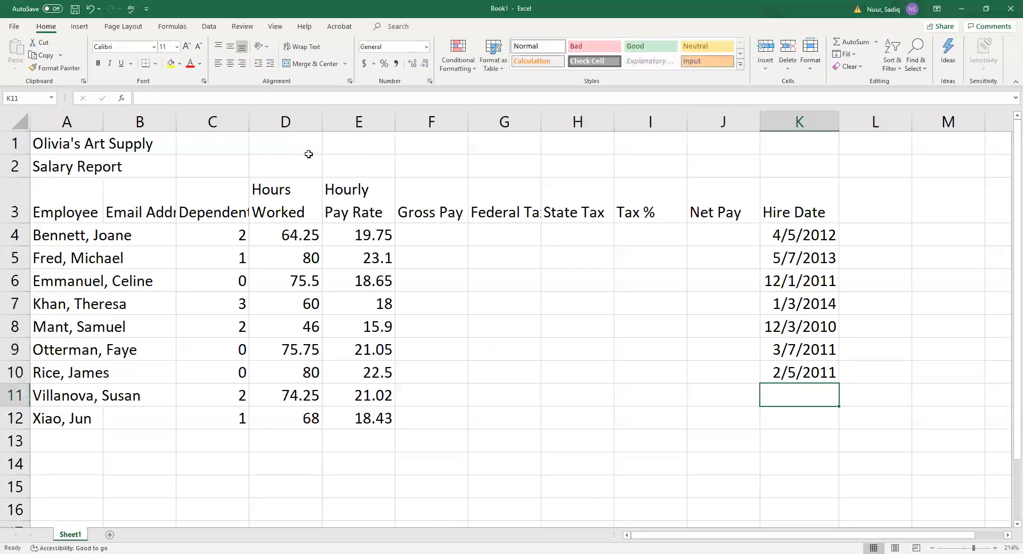
pyautogui.write('5/')
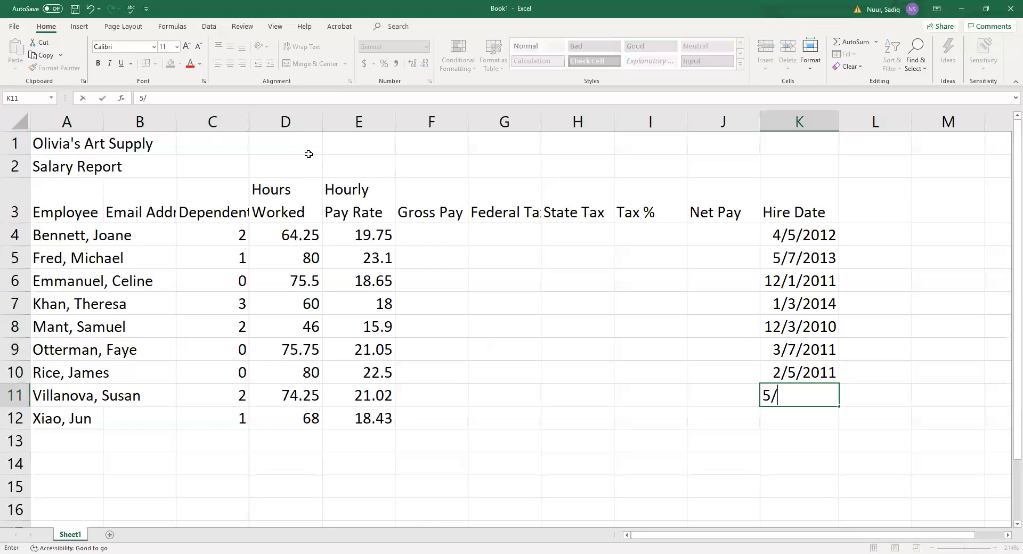
pyautogui.write('6/2004')
pyautogui.press('Return')
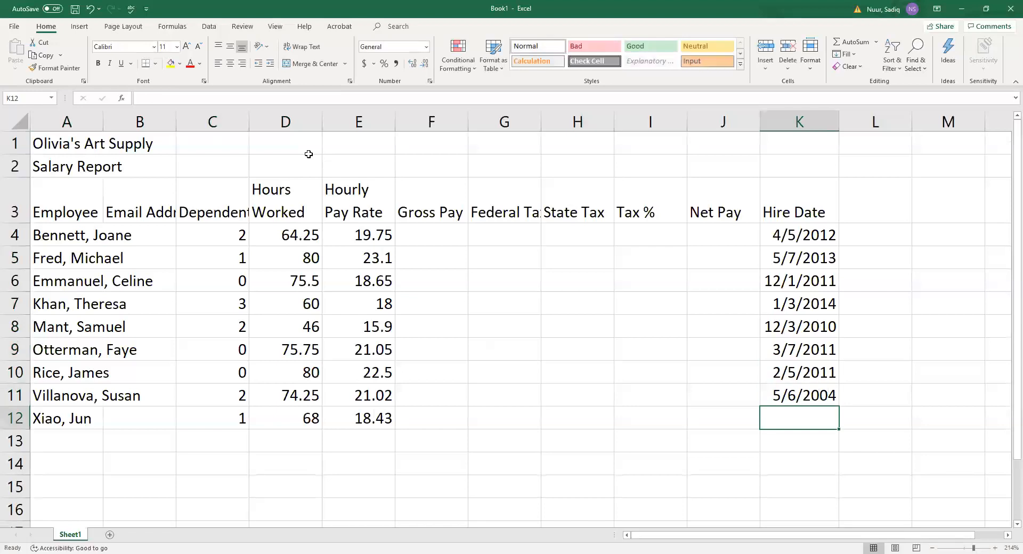
pyautogui.write('9/12/15')
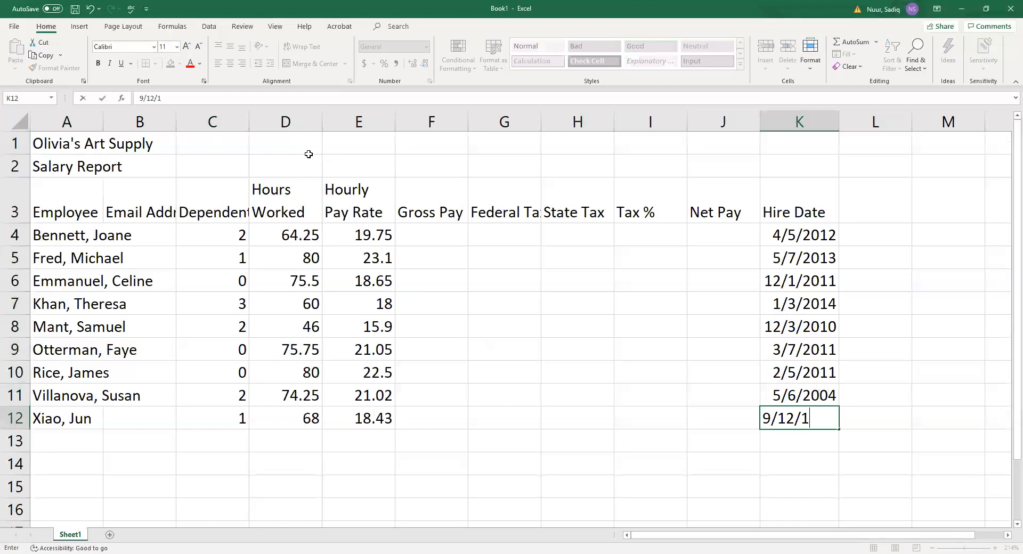
pyautogui.press('Return')
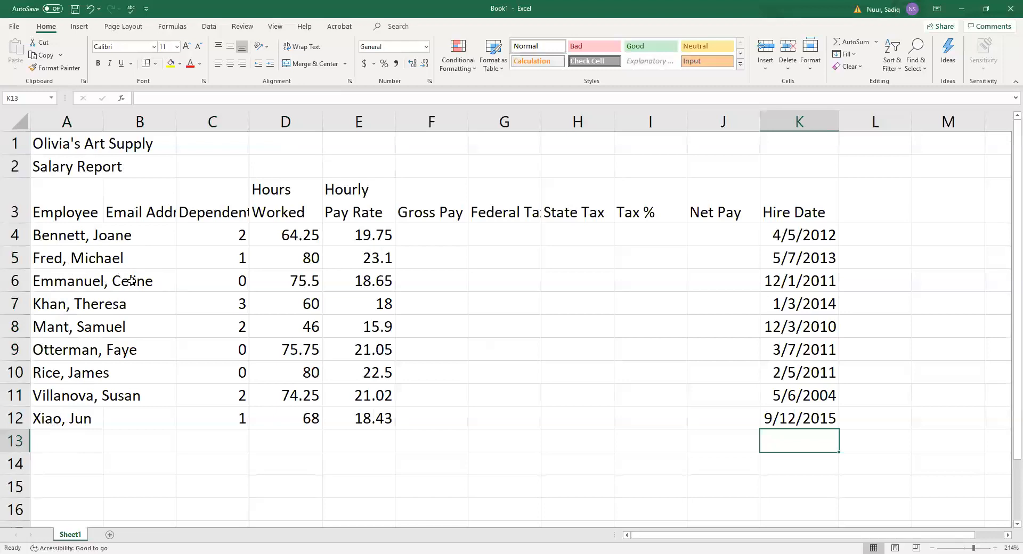
pyautogui.click(143, 235)
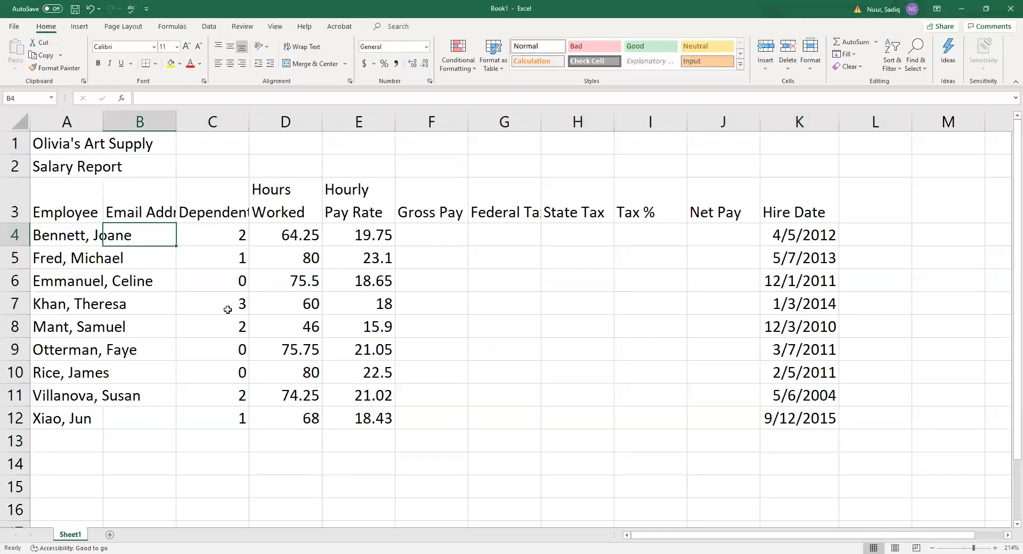
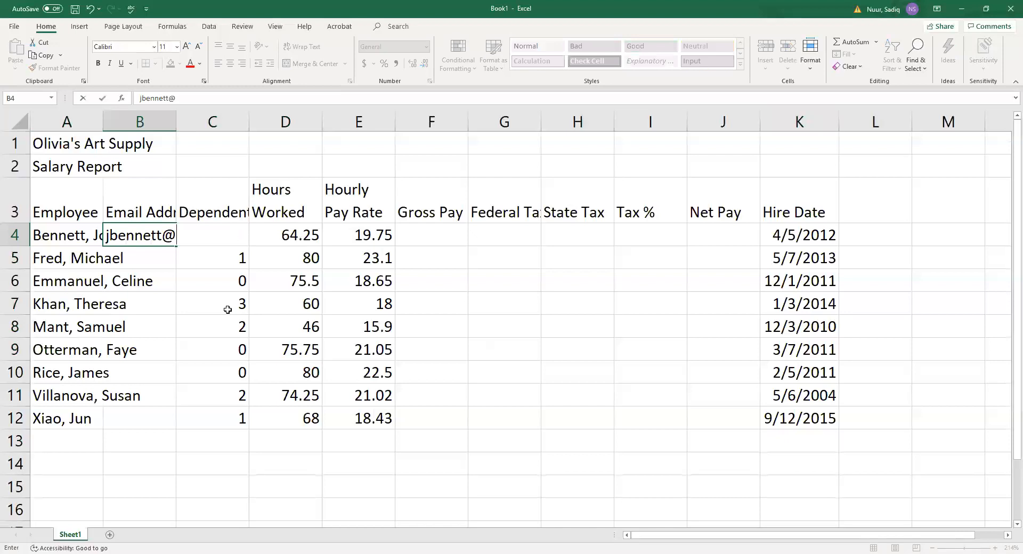
# Type the first two employees' e-mail addresses, both at email.com, into B4 and B5.
pyautogui.press('Return')
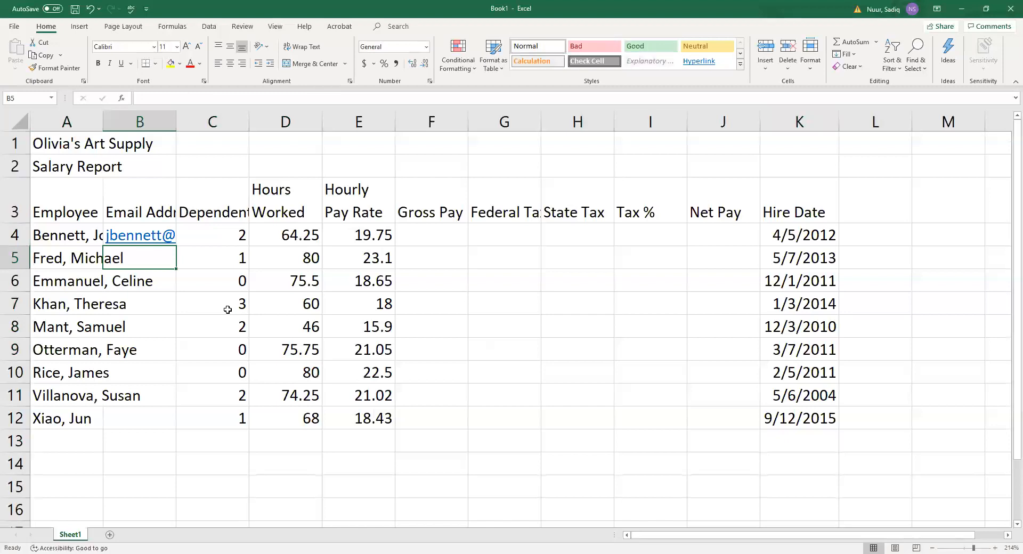
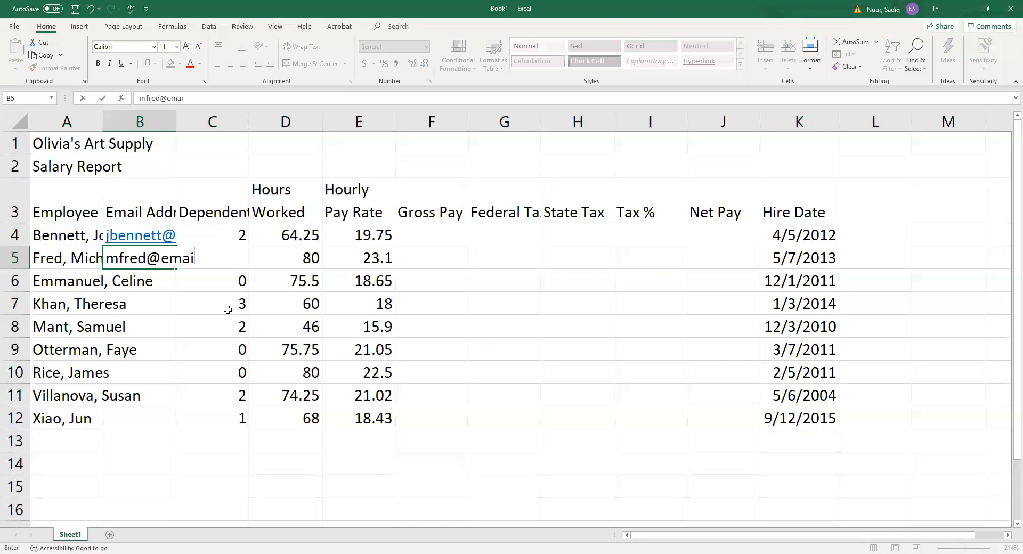
pyautogui.press('Return')
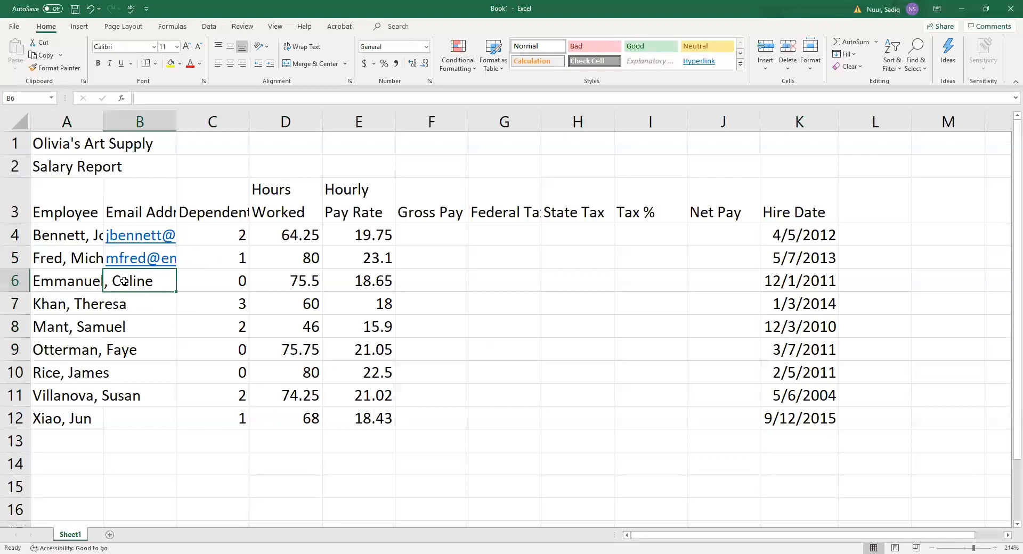
pyautogui.click(209, 26)
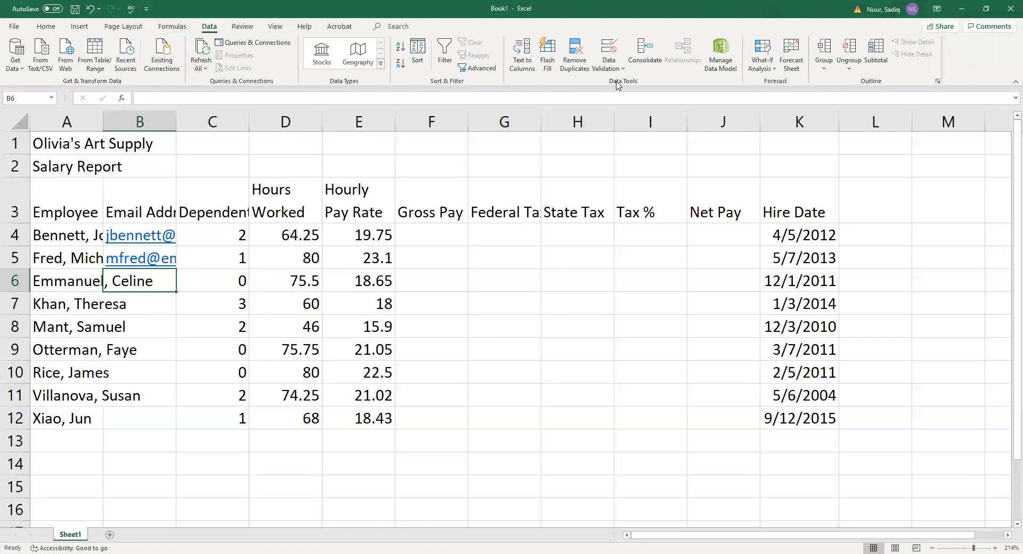
# Flash Fill the remaining e-mail addresses into B4:B12 and clear the stray e-mails from B1 and B2.
pyautogui.press('ctrl')
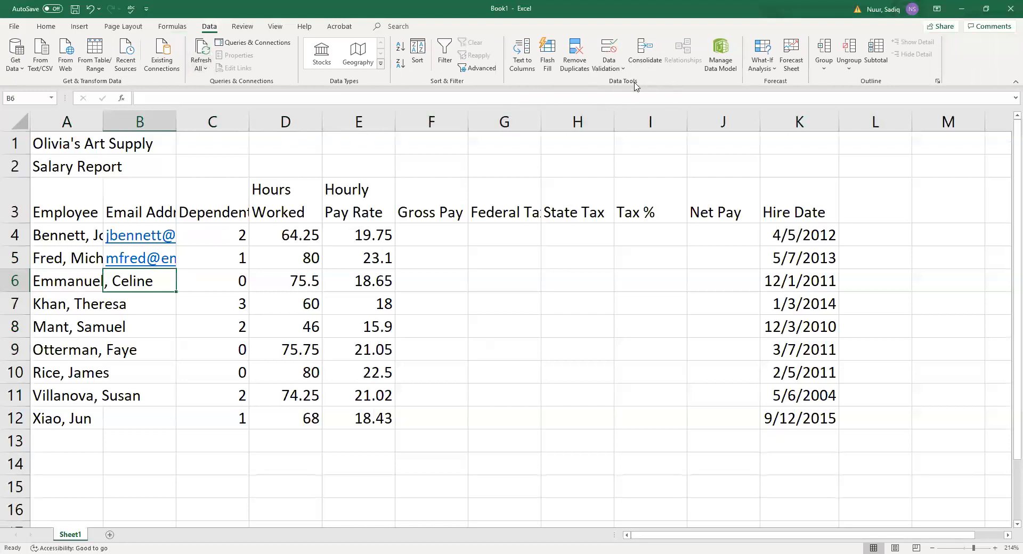
pyautogui.click(550, 56)
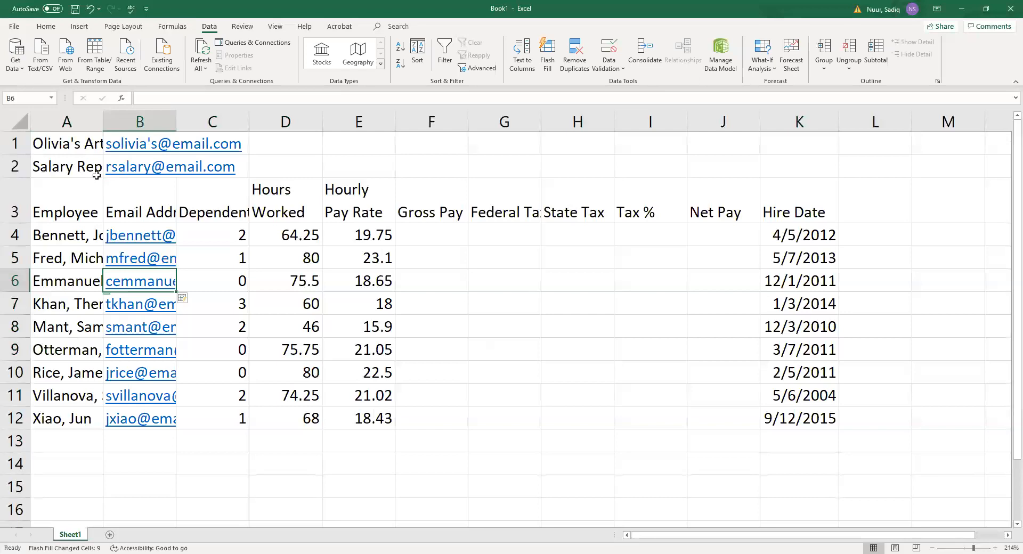
pyautogui.click(129, 143)
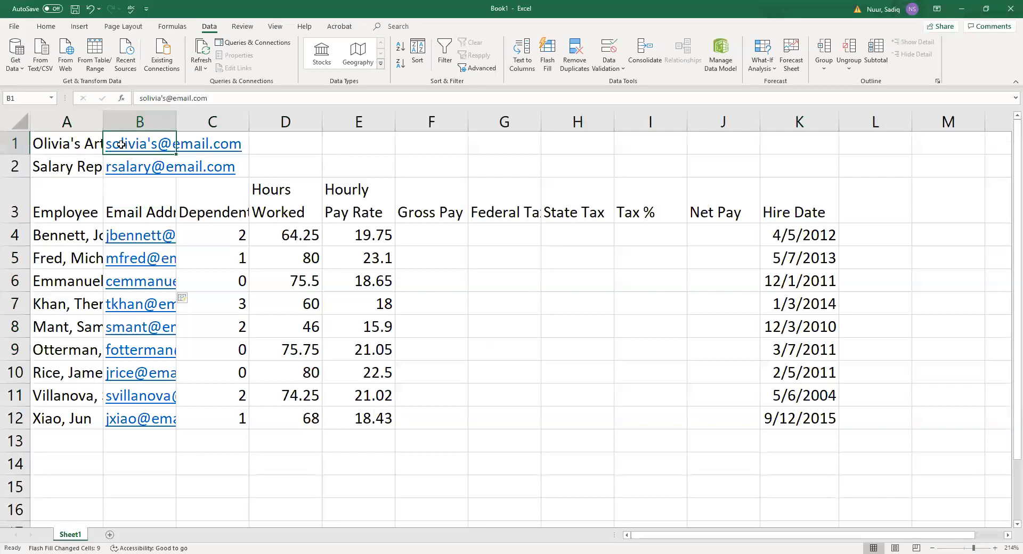
pyautogui.press('Delete')
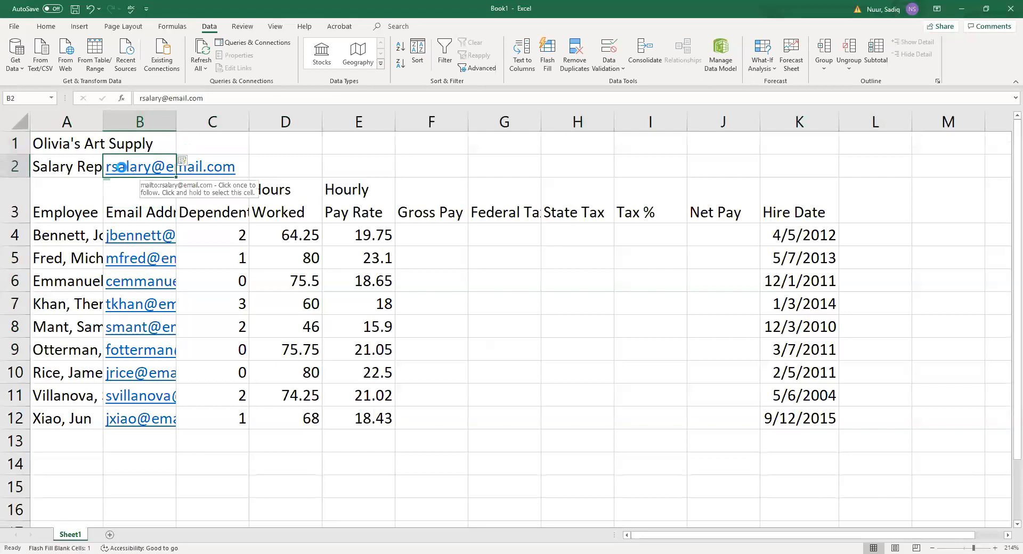
pyautogui.press('Return')
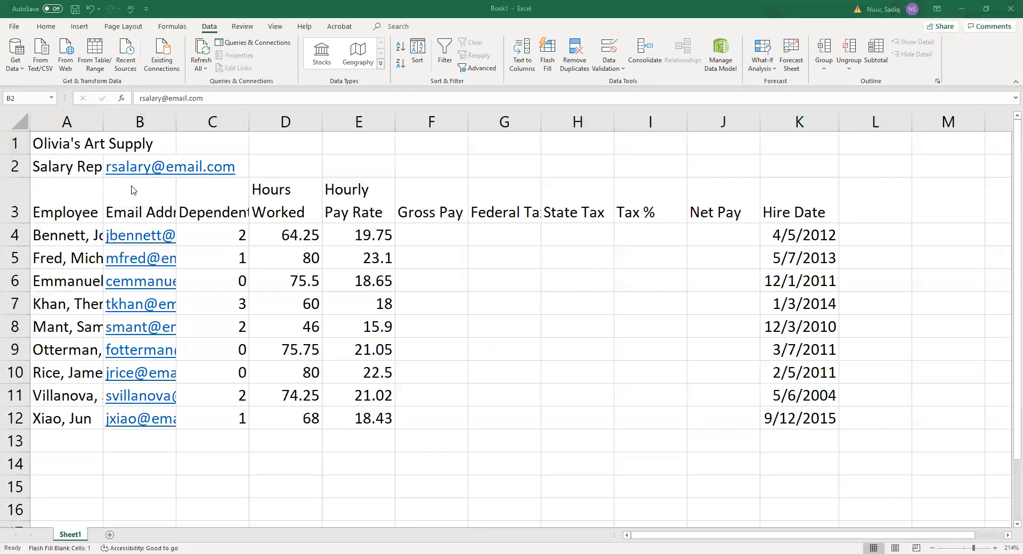
pyautogui.press('Delete')
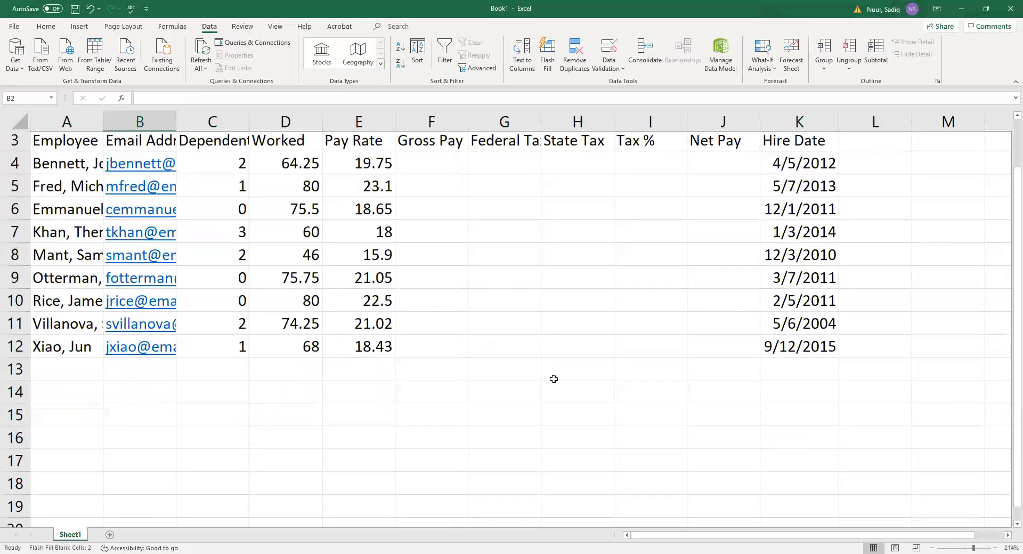
pyautogui.scroll(-1, 551, 378)
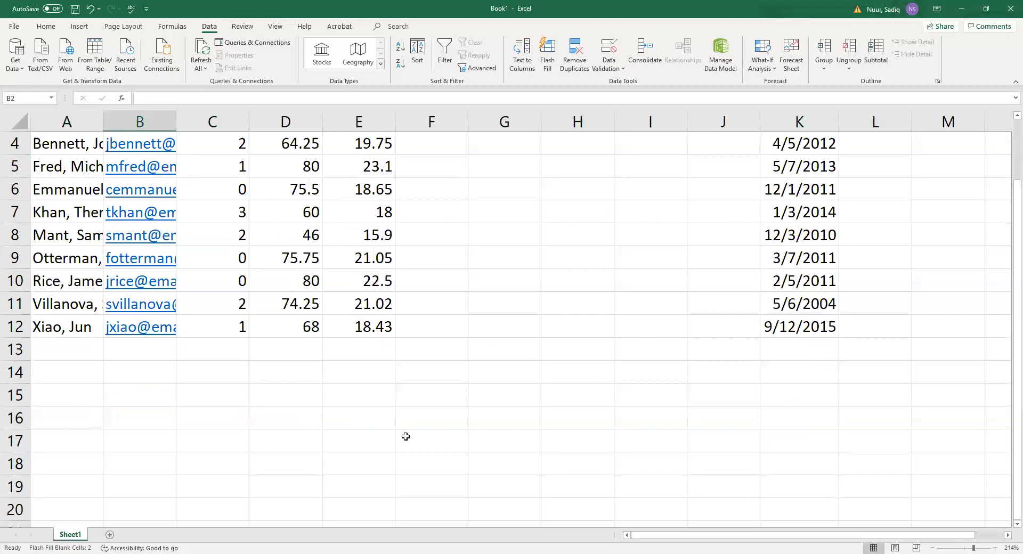
# Type the labels Total, Highest, Lowest and Average into A13:A16.
pyautogui.click(71, 353)
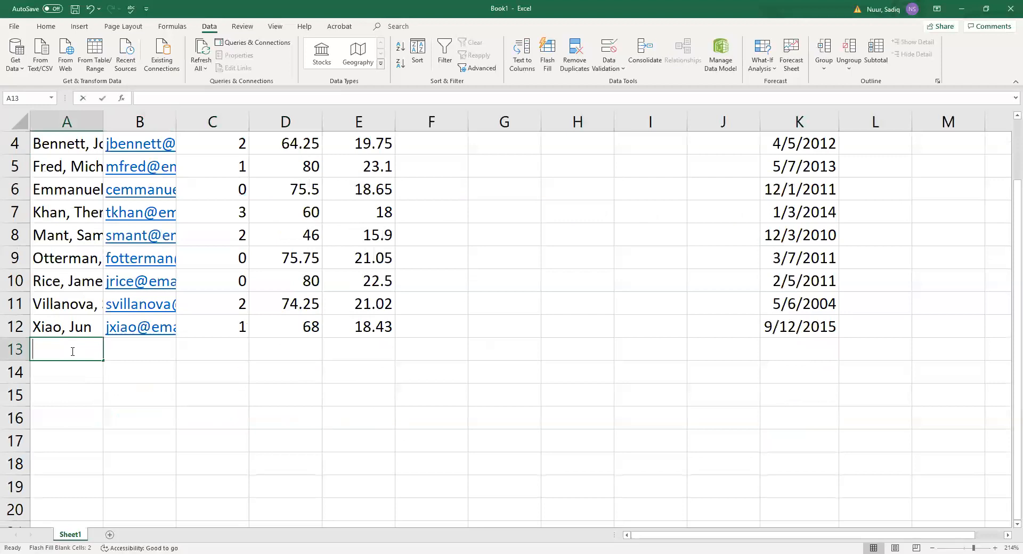
pyautogui.write('Total')
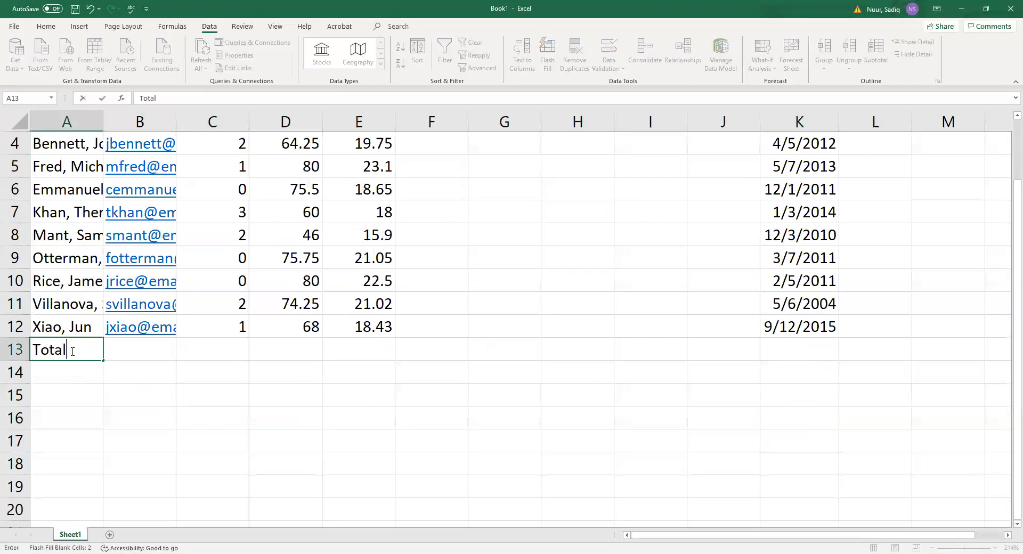
pyautogui.press('Return')
pyautogui.write('Highest')
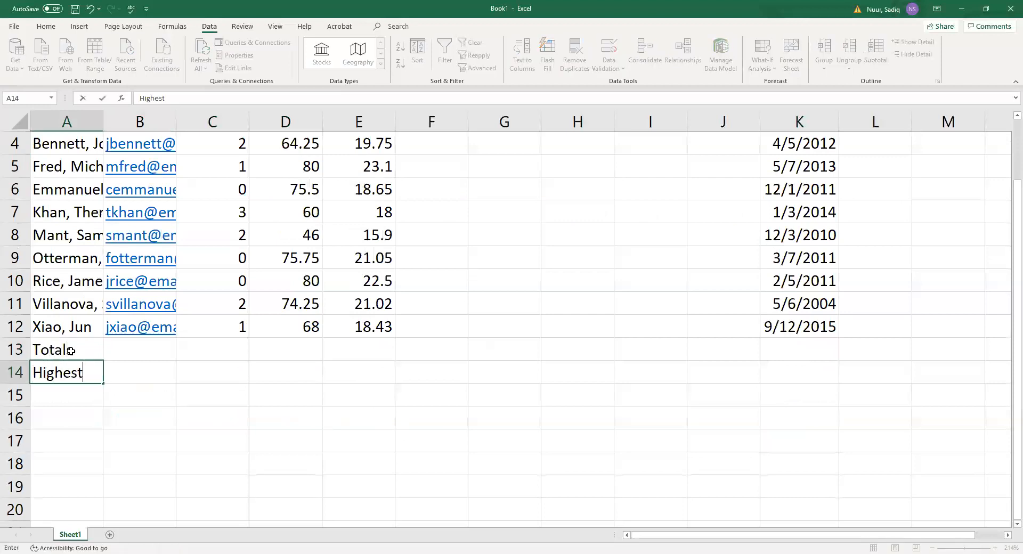
pyautogui.press('Return')
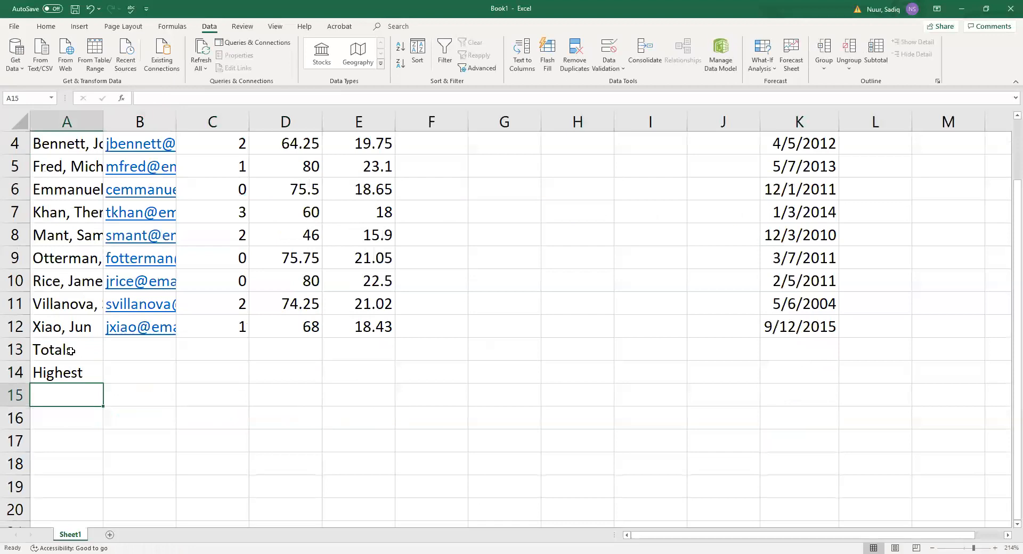
pyautogui.write('Lowest')
pyautogui.press('Return')
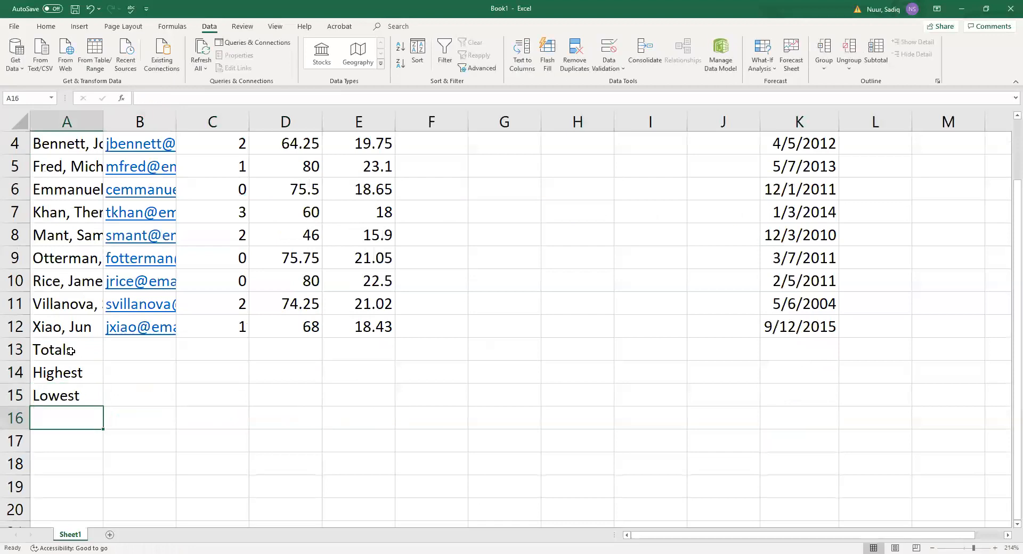
pyautogui.write('Average')
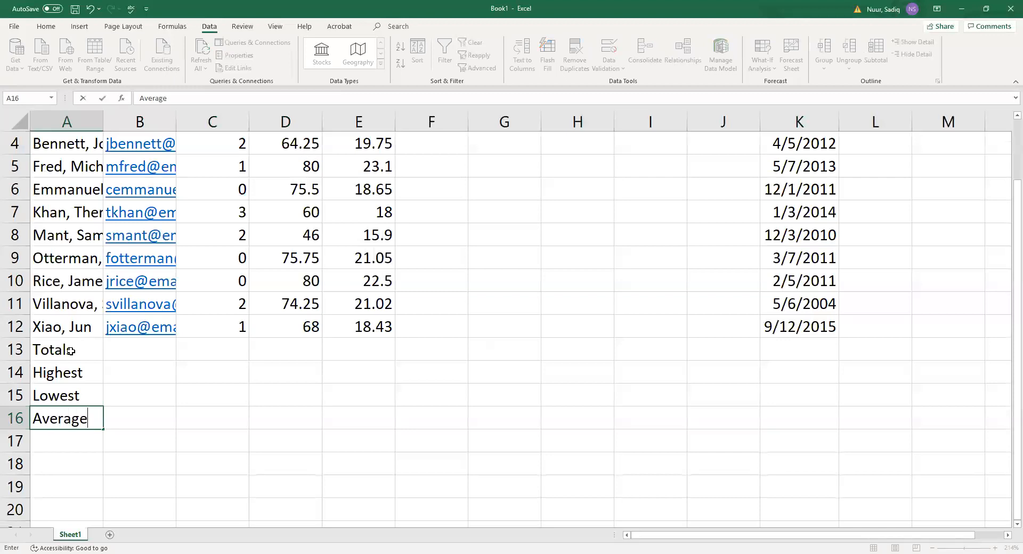
pyautogui.press('Return')
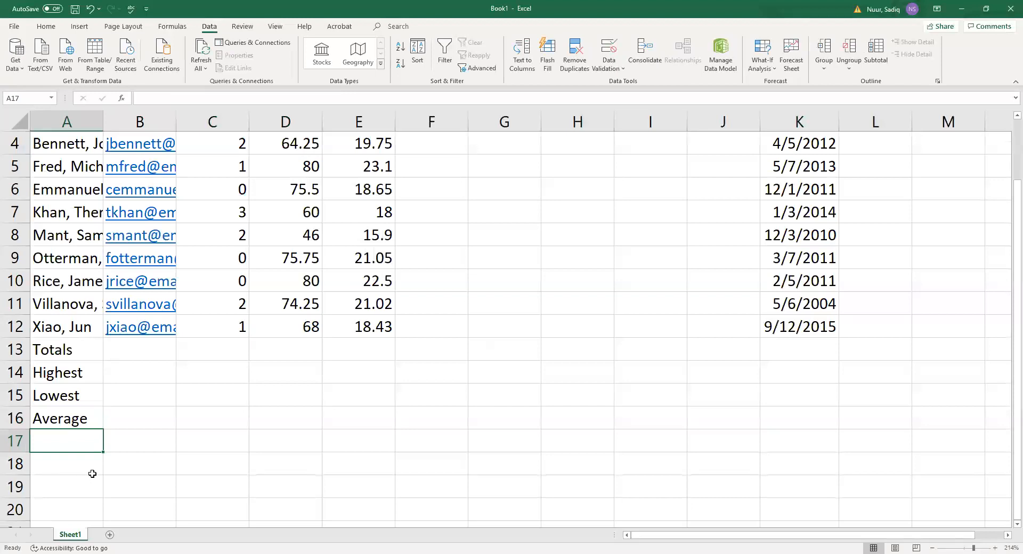
pyautogui.click(74, 535)
# Rename Sheet1 to 'Salary Report' and colour its tab green.
pyautogui.doubleClick(74, 536)
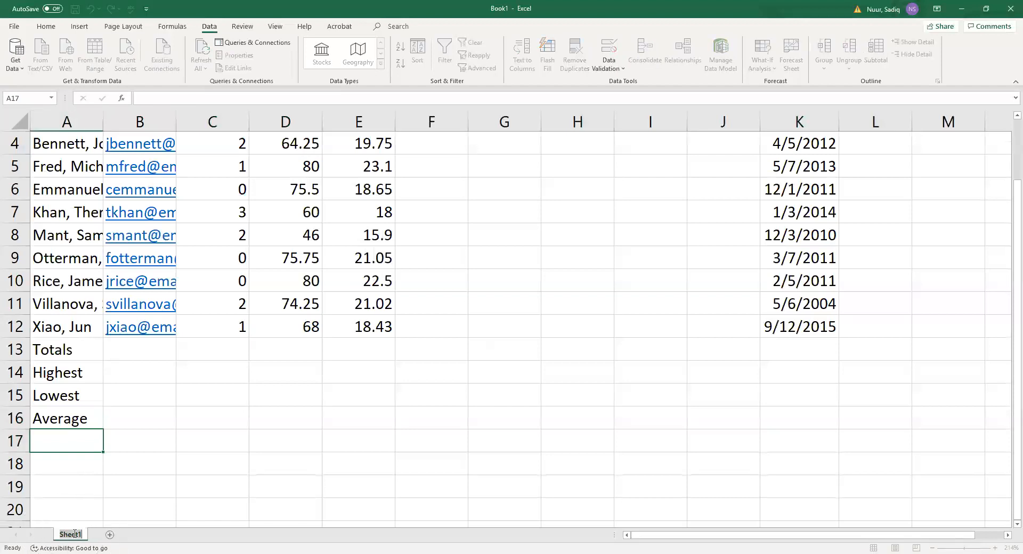
pyautogui.write('Salary Report')
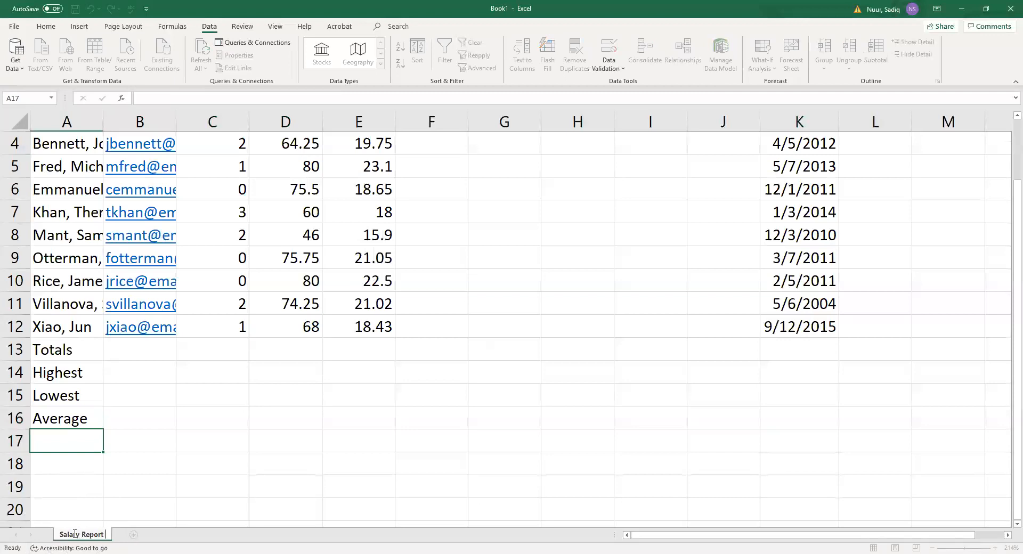
pyautogui.press('Return')
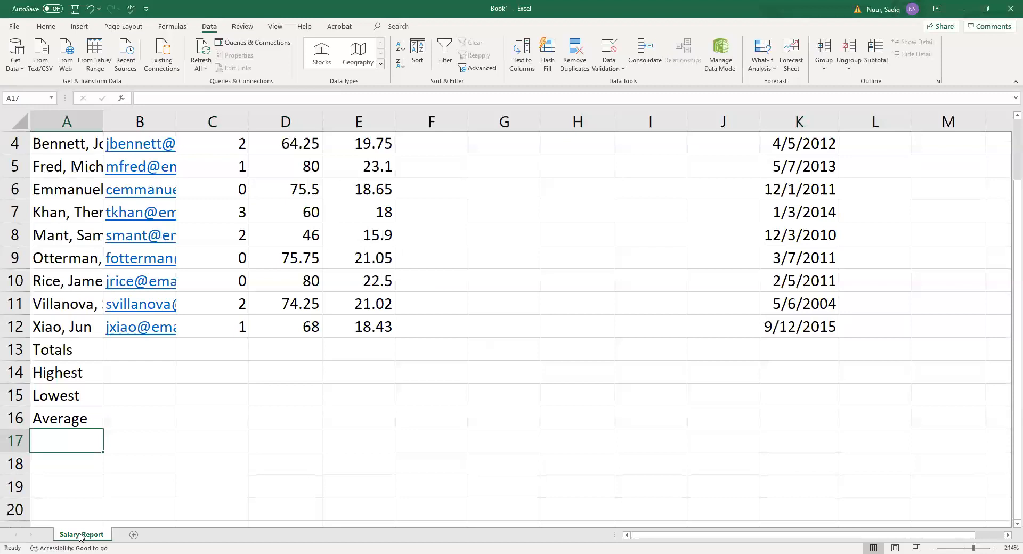
pyautogui.rightClick(80, 536)
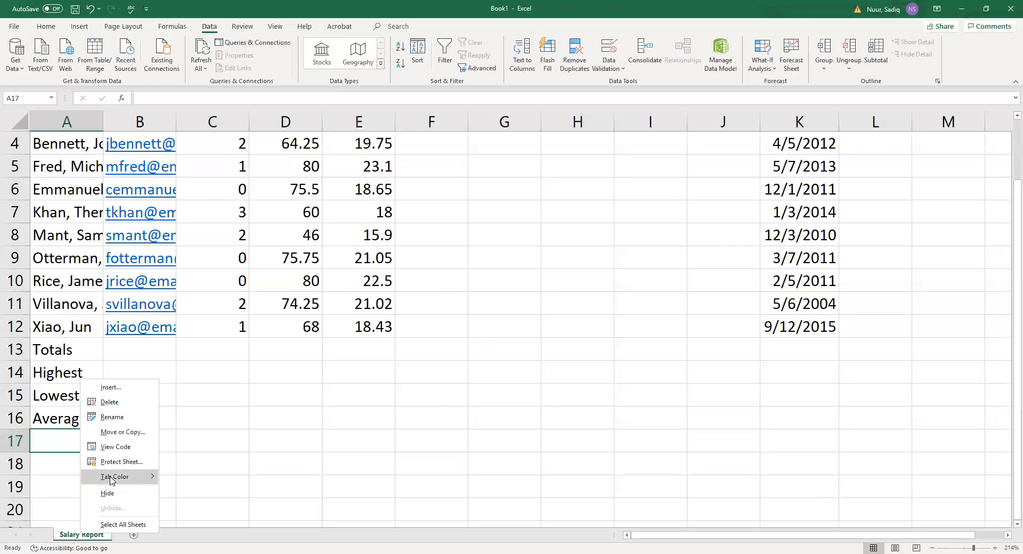
pyautogui.moveTo(112, 481)
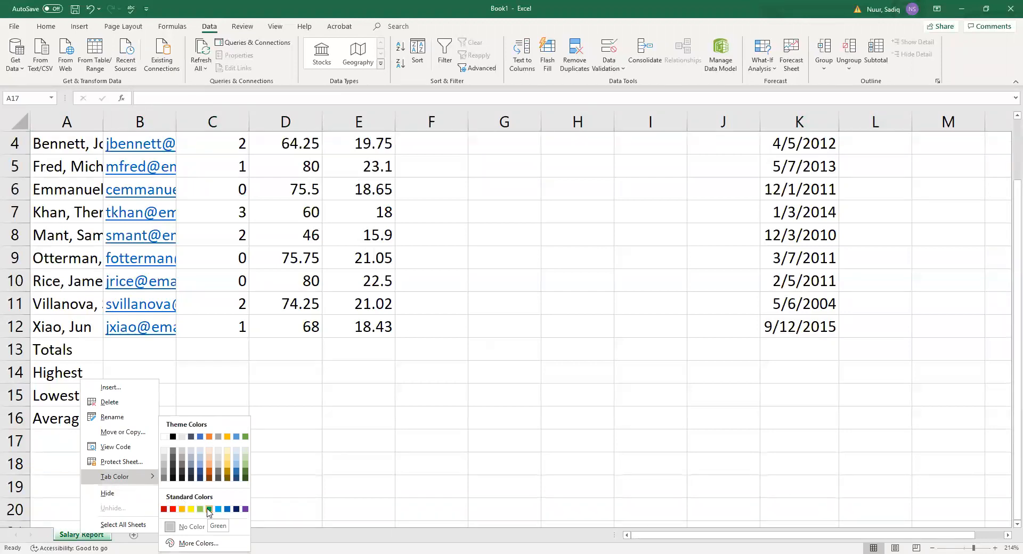
pyautogui.click(208, 510)
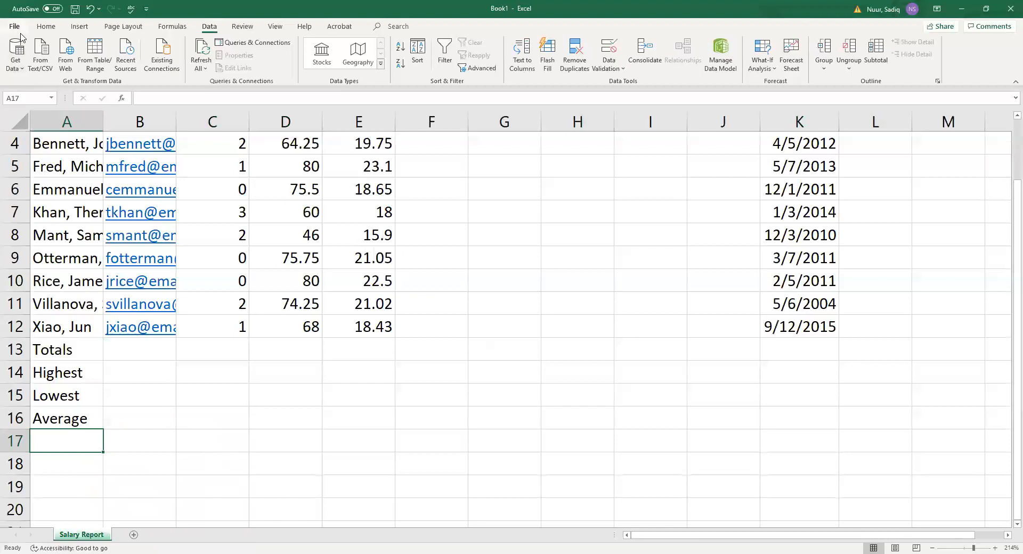
# Save the workbook to the Desktop as 'Olivia's Art Supply Salary Report'.
pyautogui.click(19, 28)
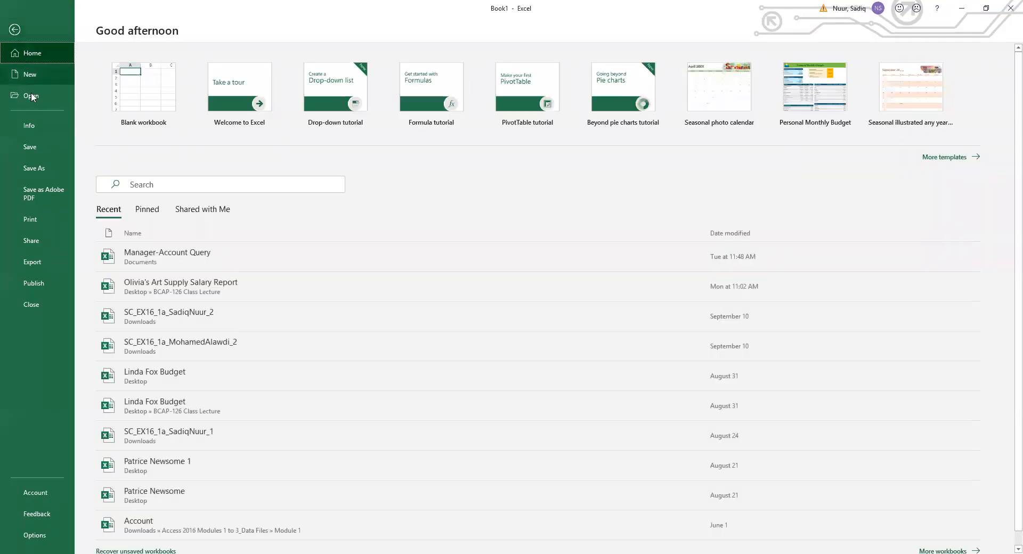
pyautogui.click(32, 148)
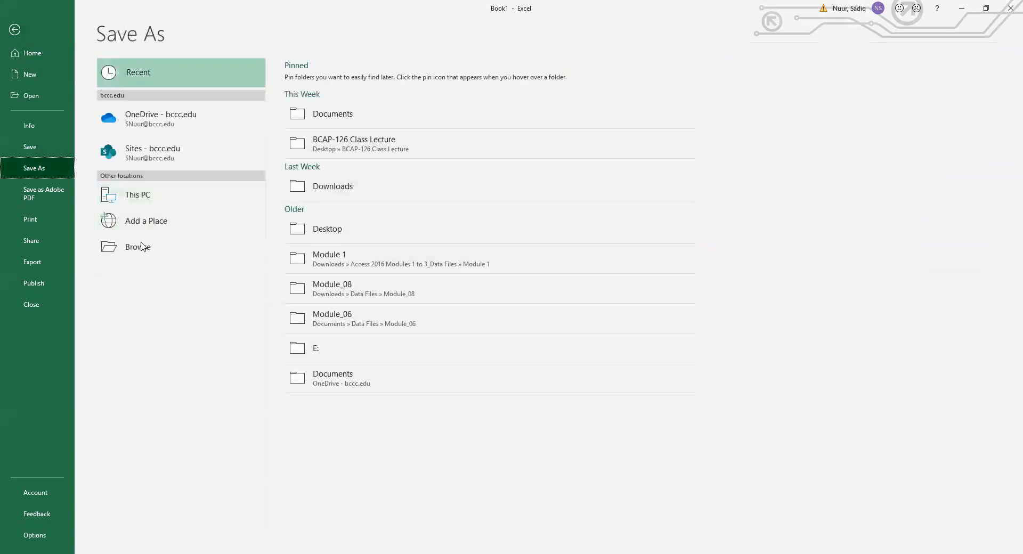
pyautogui.click(335, 233)
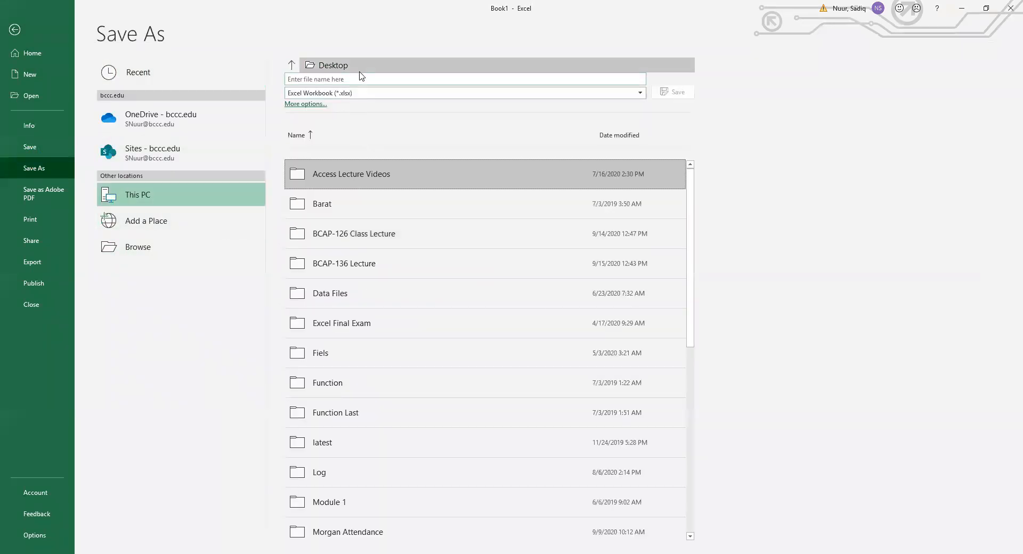
pyautogui.click(341, 80)
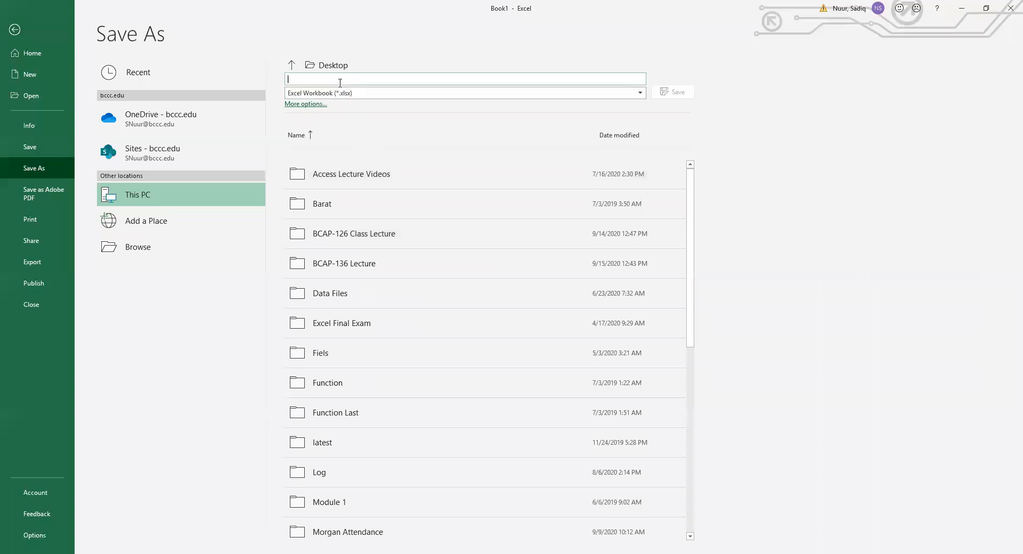
pyautogui.write("Olivia's Art S")
pyautogui.write('upply Salary Report')
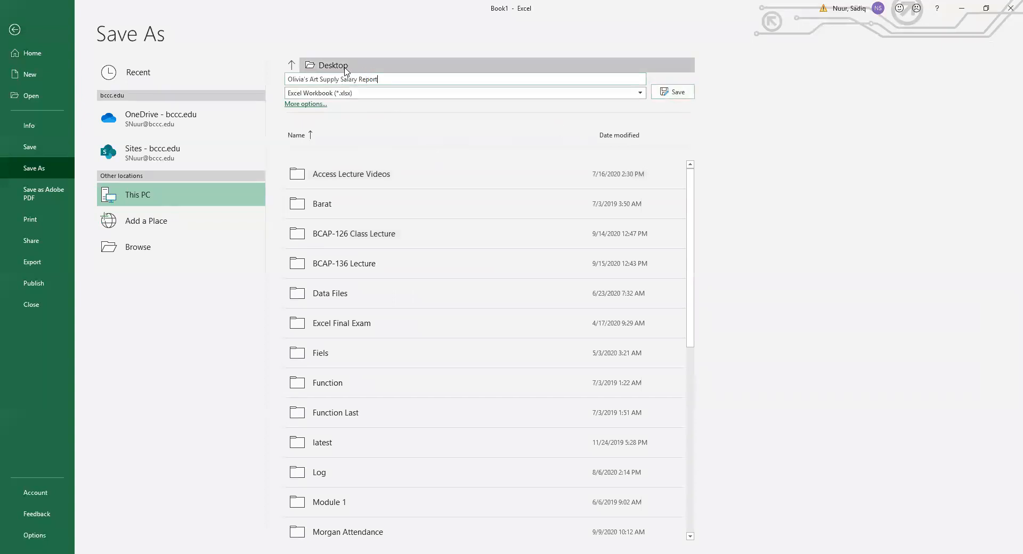
pyautogui.click(673, 92)
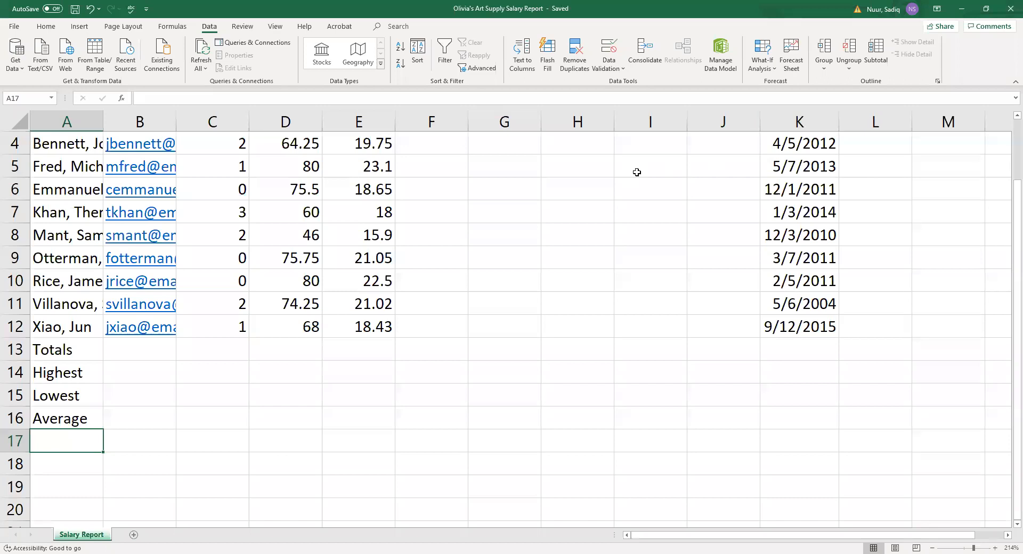
pyautogui.scroll(2, 566, 309)
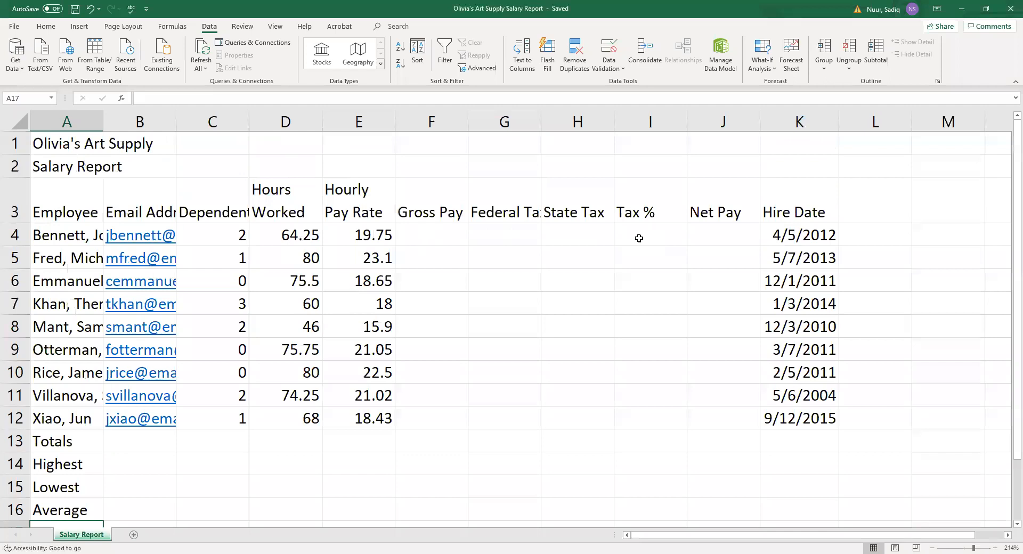
pyautogui.click(430, 237)
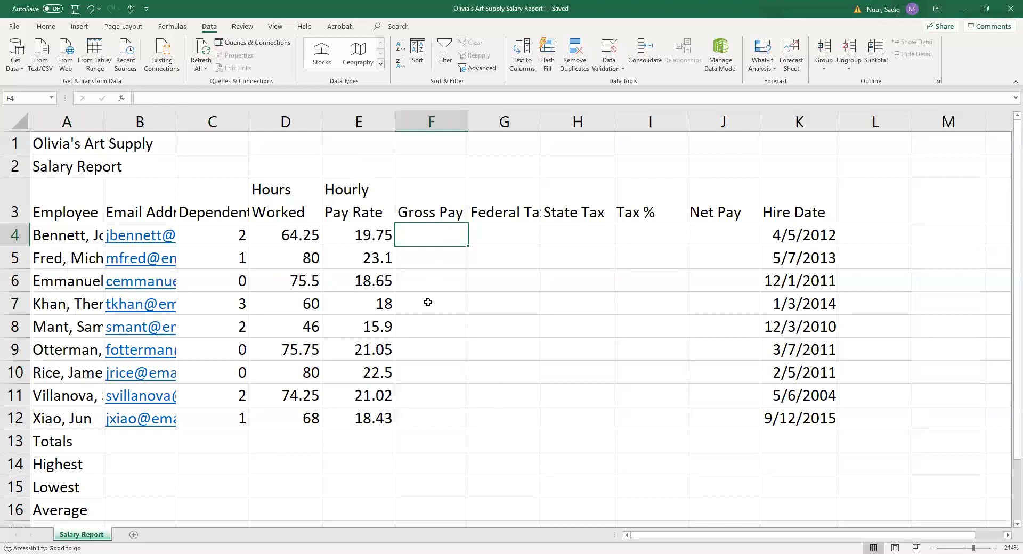
# Enter =D4*E4 in F4, giving a gross pay of 1268.938.
pyautogui.write('=')
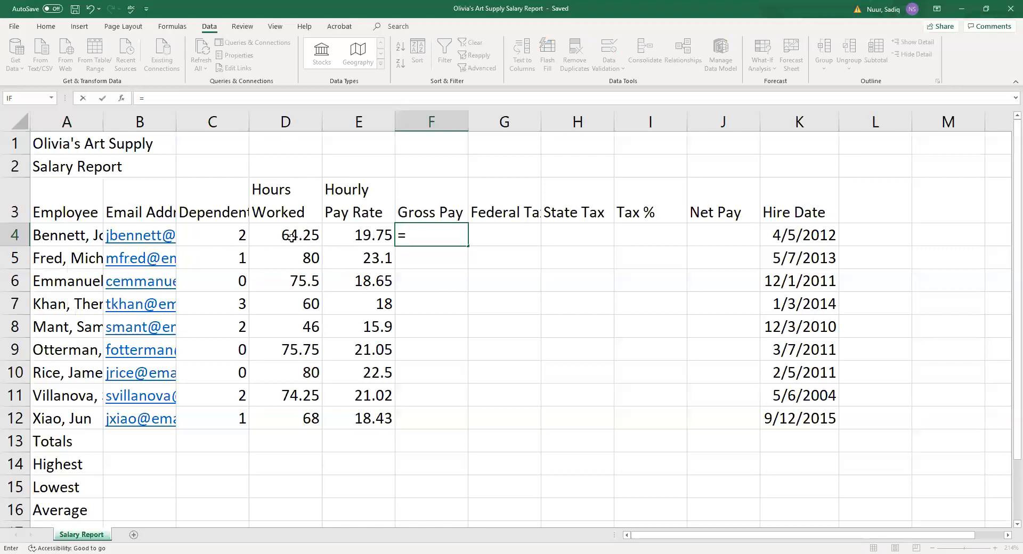
pyautogui.write('d')
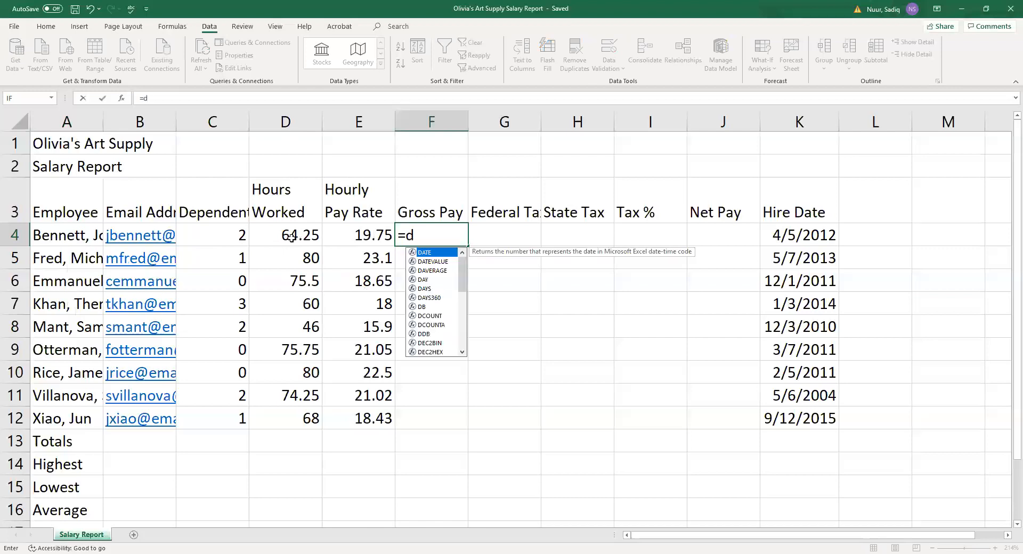
pyautogui.write('4*')
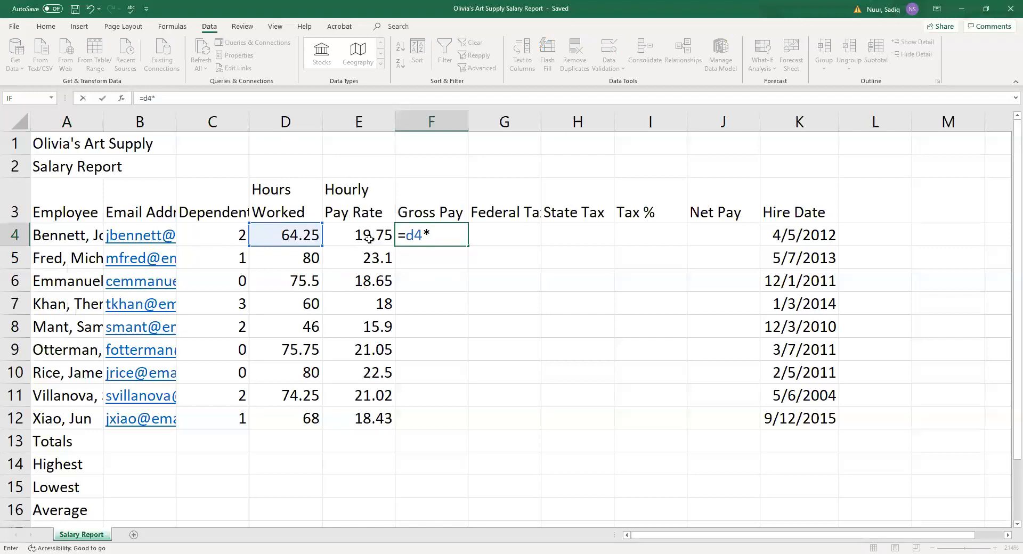
pyautogui.write('e4')
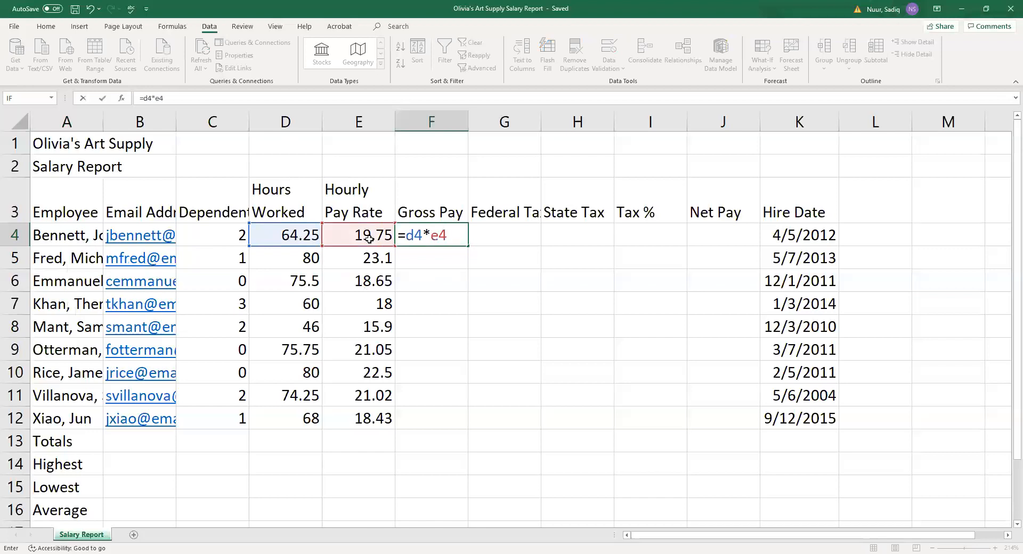
pyautogui.press('Return')
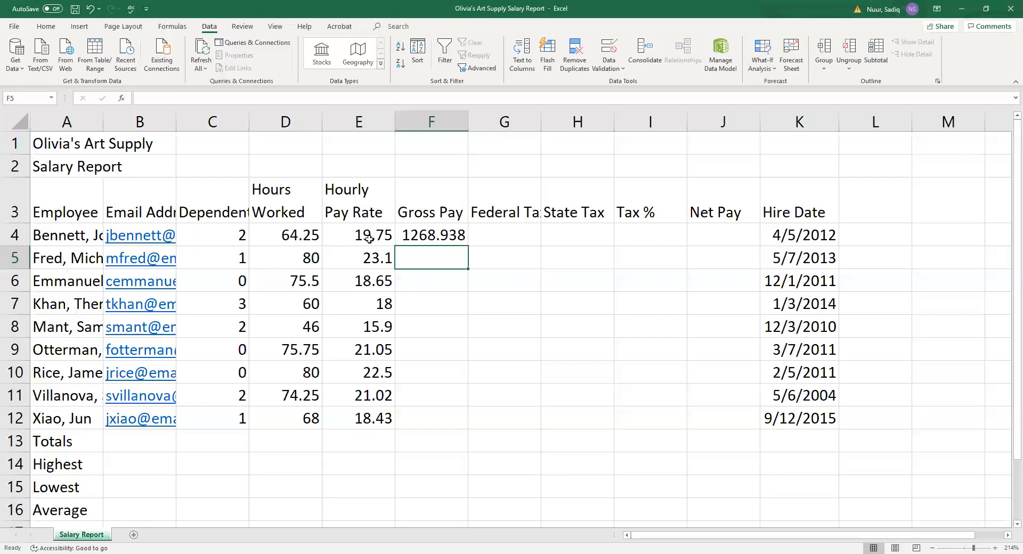
# Enter =0.22*(F4-C4*24.32) in G4, giving a federal tax of 268.4655.
pyautogui.click(506, 239)
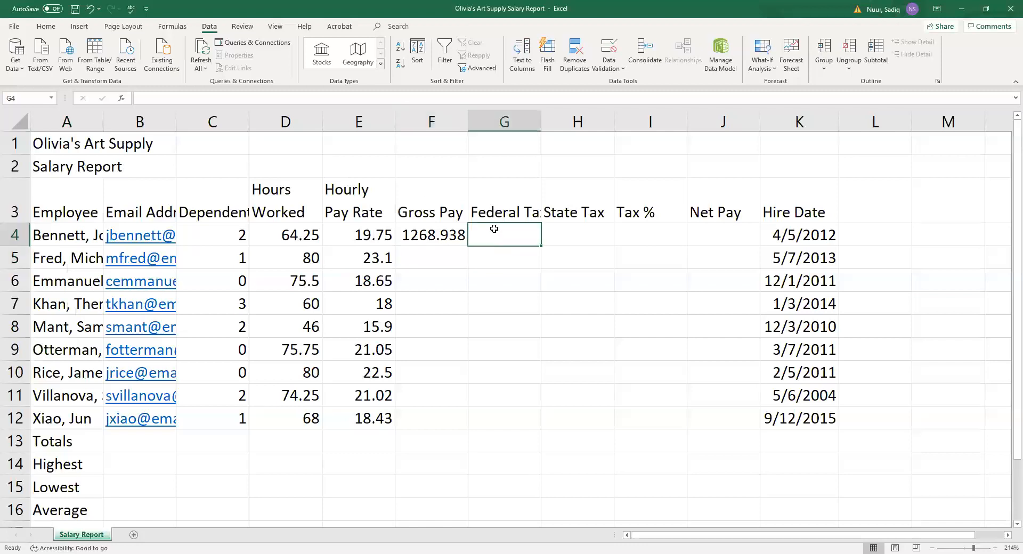
pyautogui.write('=')
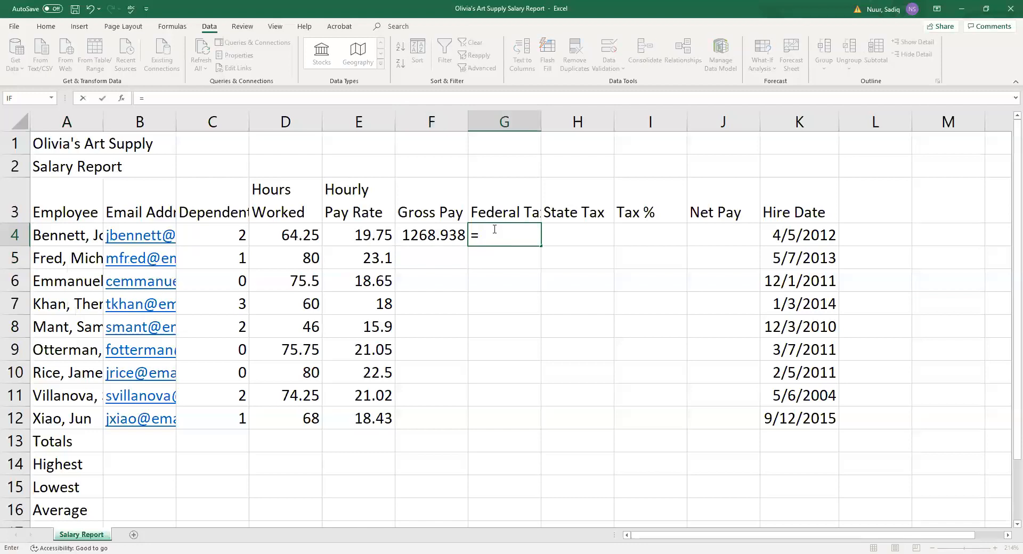
pyautogui.write('0.22*(')
pyautogui.write('f4')
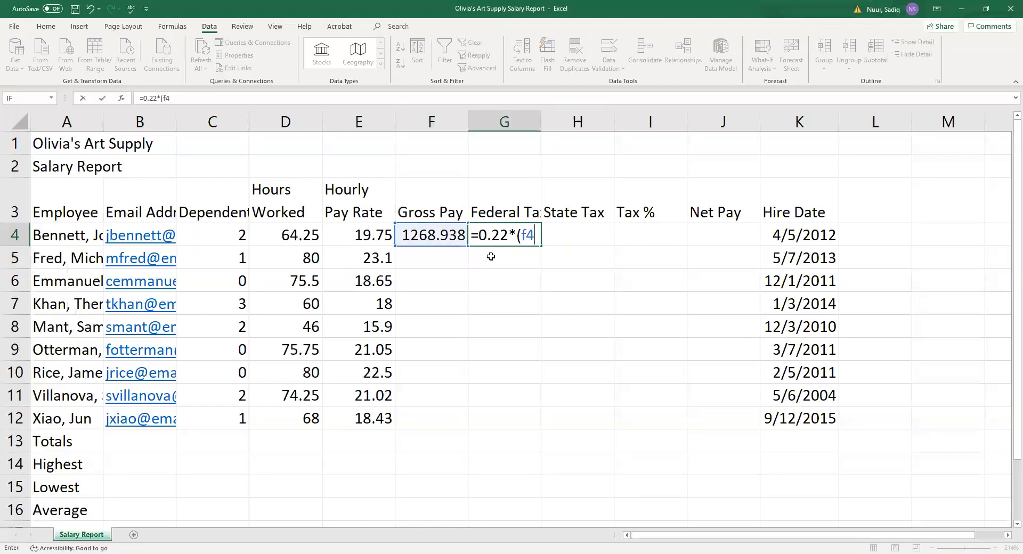
pyautogui.write('-c4')
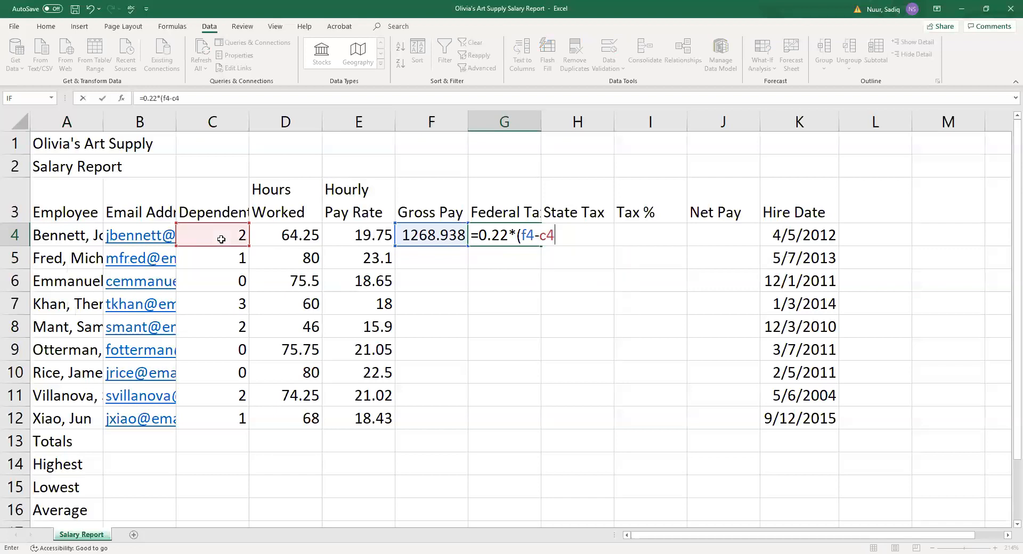
pyautogui.write('*24.32)')
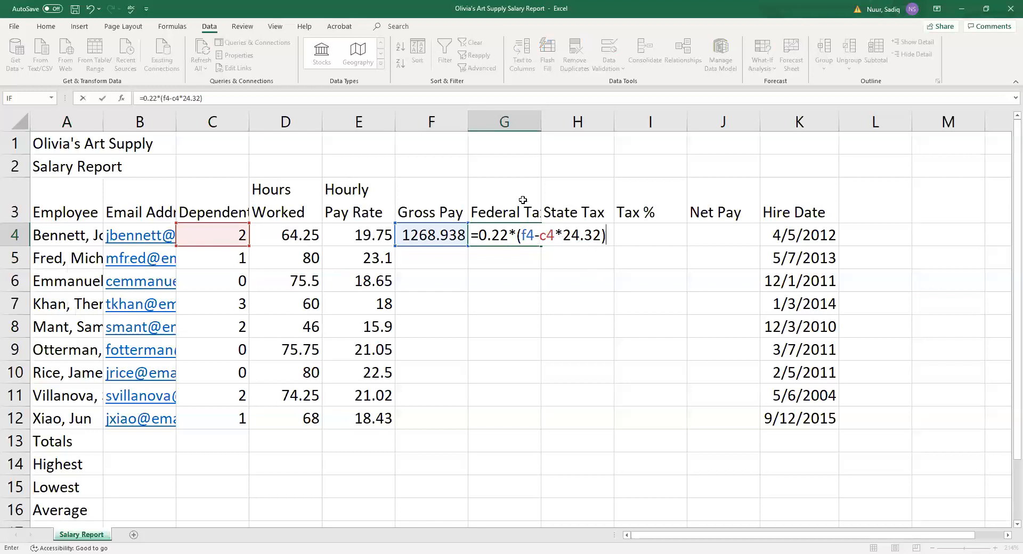
pyautogui.press('Return')
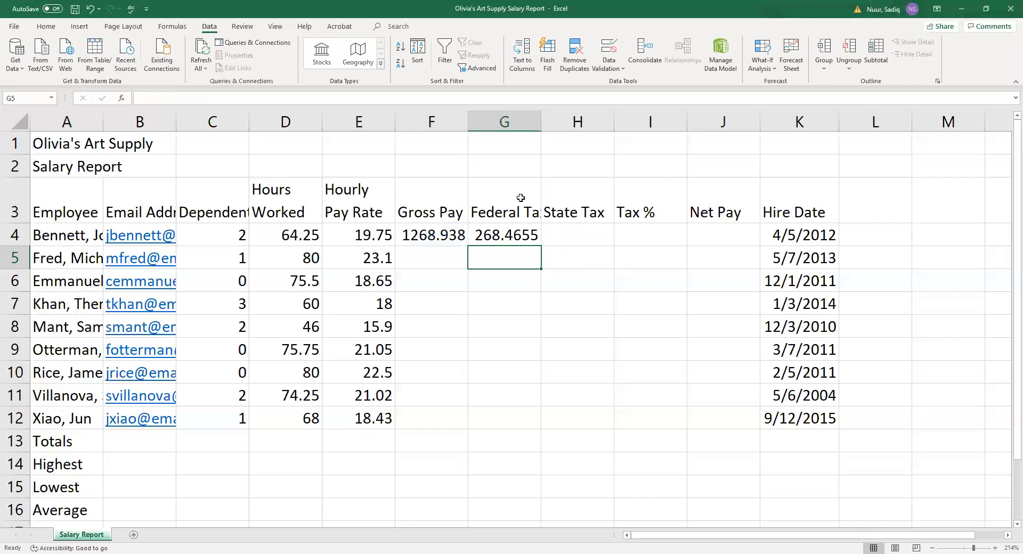
pyautogui.click(569, 230)
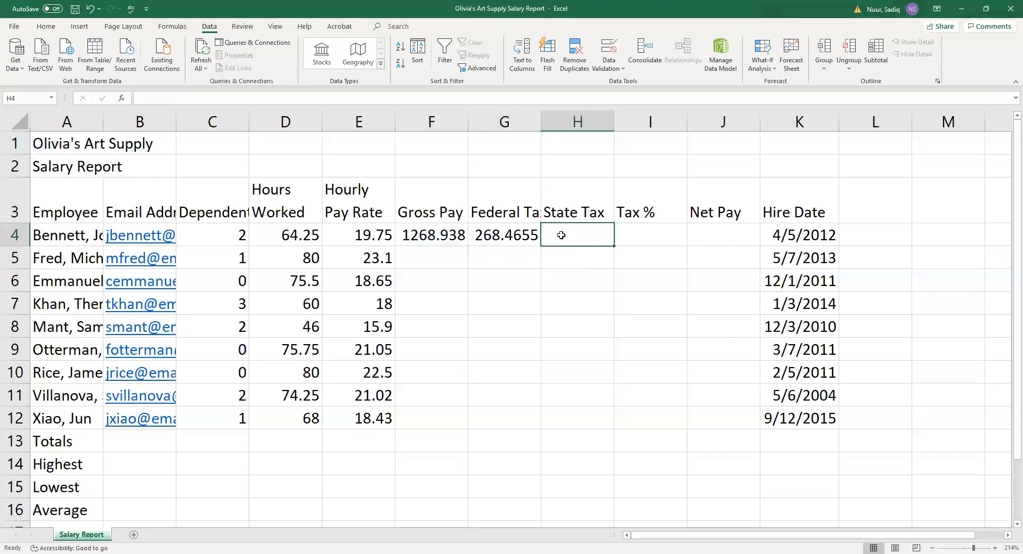
# Enter =0.04*F4 in H4, giving a state tax of 50.7575.
pyautogui.write('=0.')
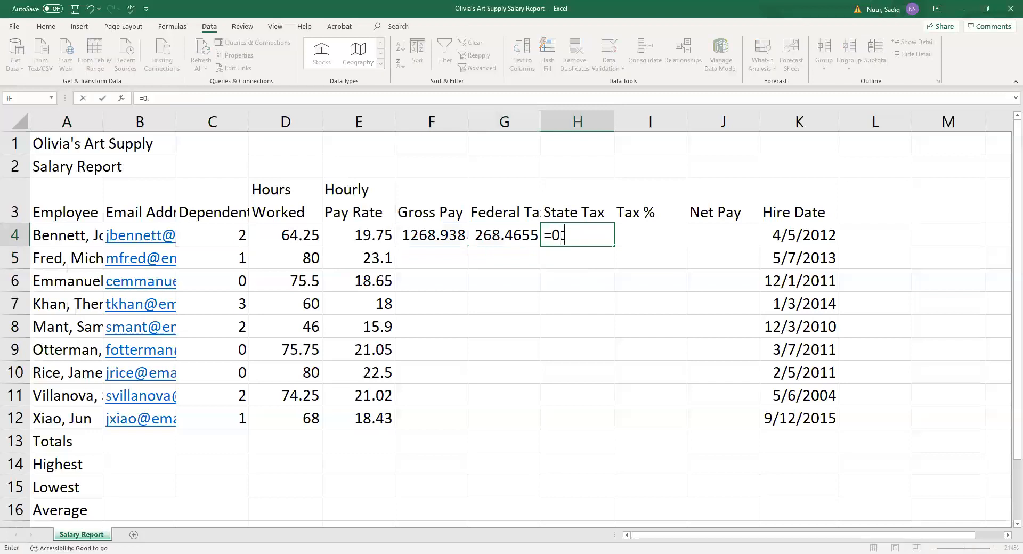
pyautogui.write('04*')
pyautogui.write('f4')
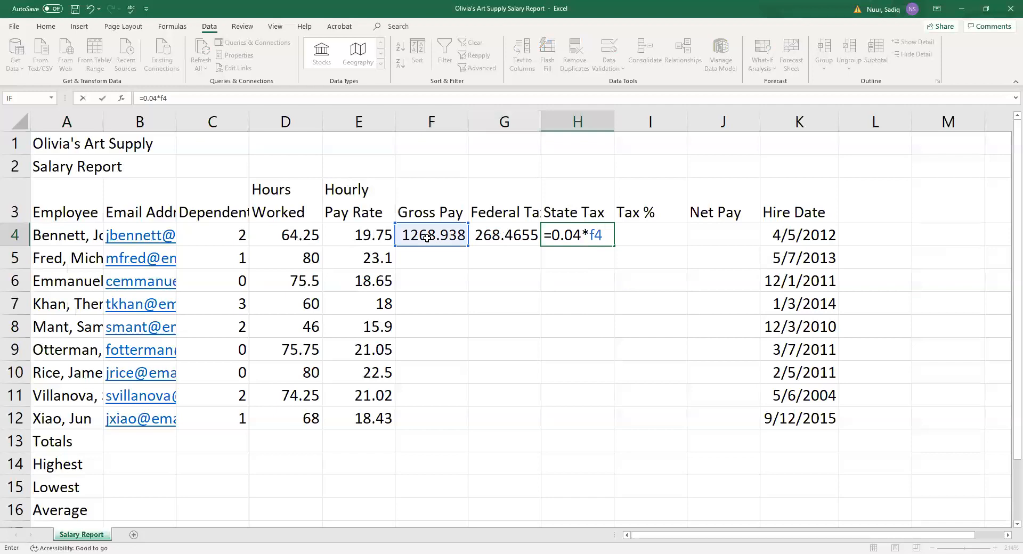
pyautogui.press('Return')
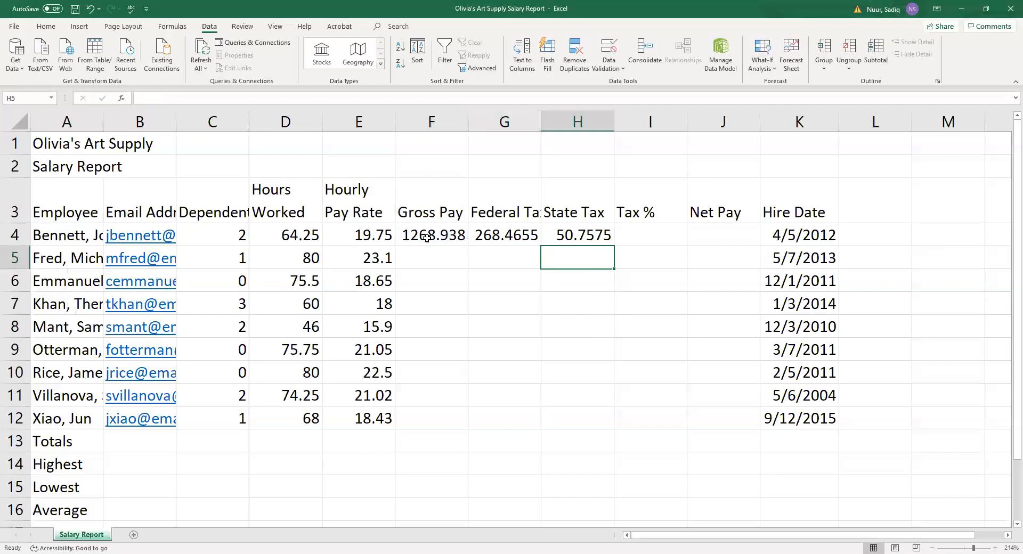
pyautogui.click(629, 235)
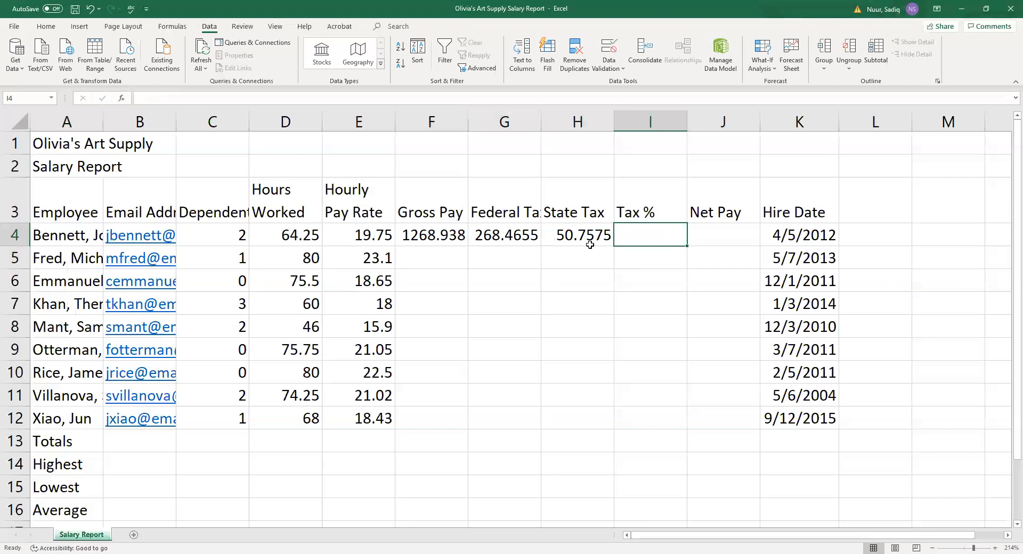
# Enter =(G4+H4)/F4 in I4, giving a tax percentage of 0.251567.
pyautogui.write('=(')
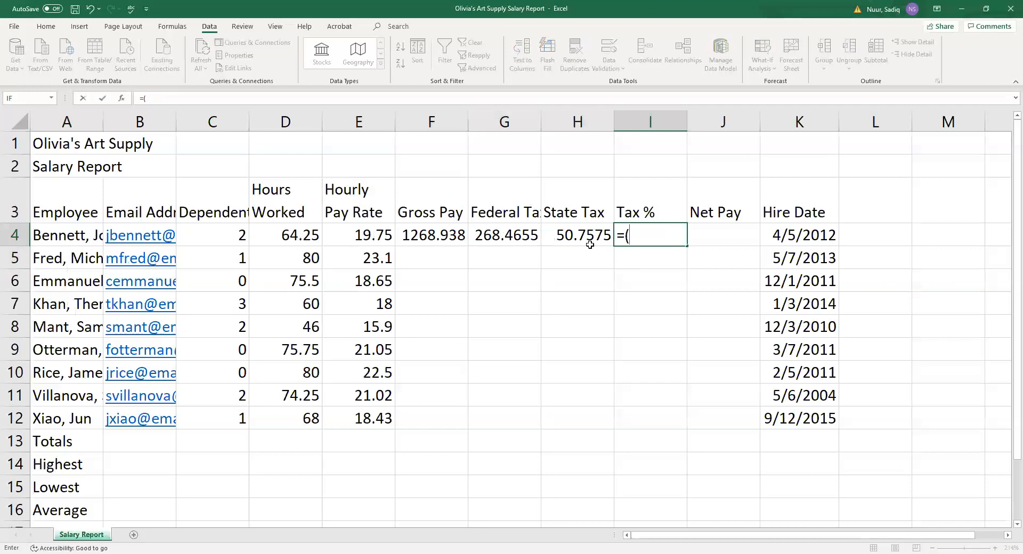
pyautogui.write('g4')
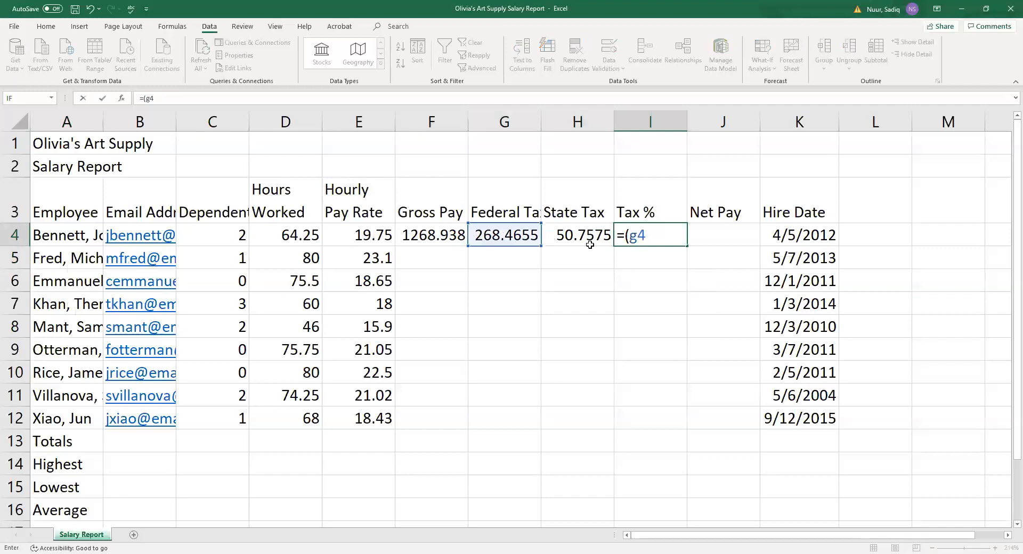
pyautogui.write('+')
pyautogui.write('h4')
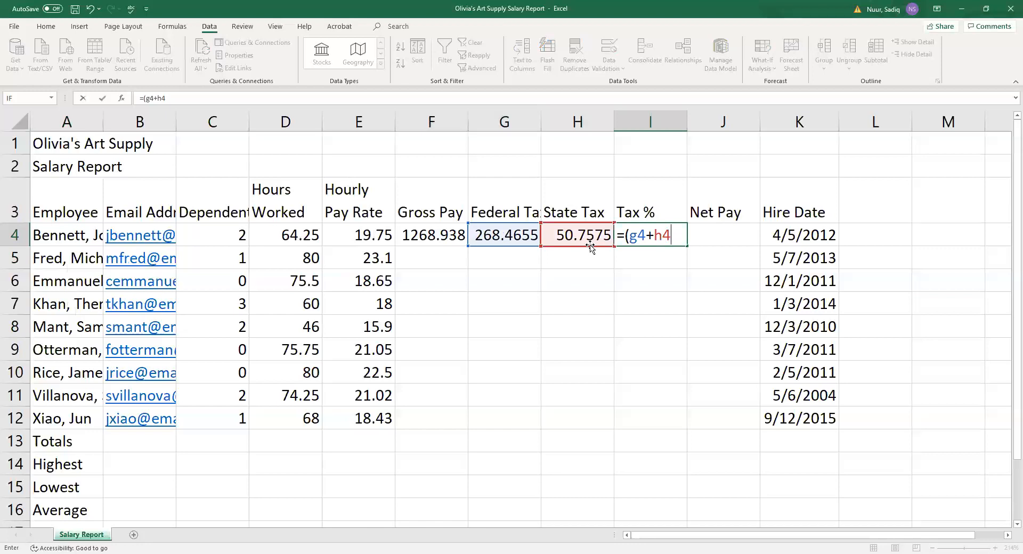
pyautogui.write(')/')
pyautogui.write('f4')
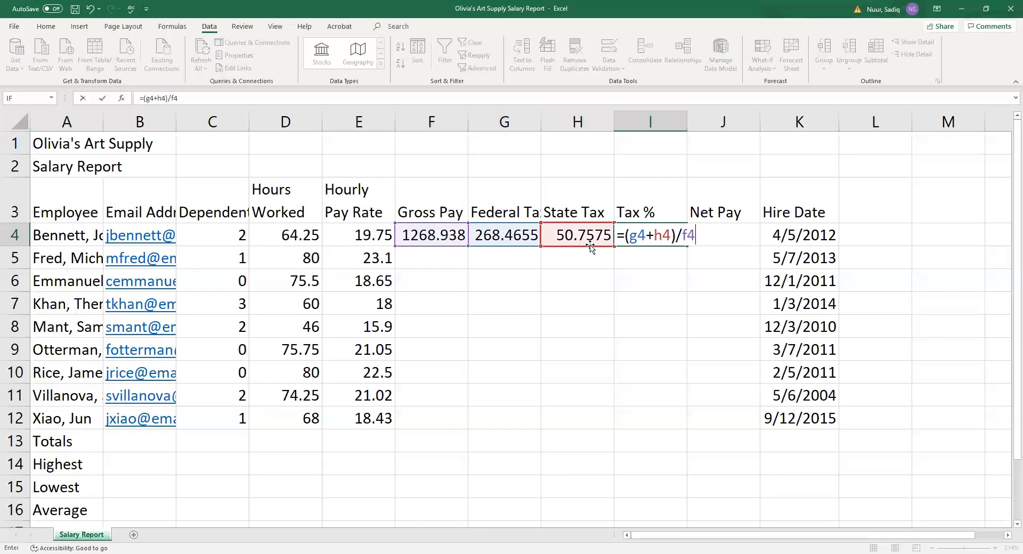
pyautogui.press('Return')
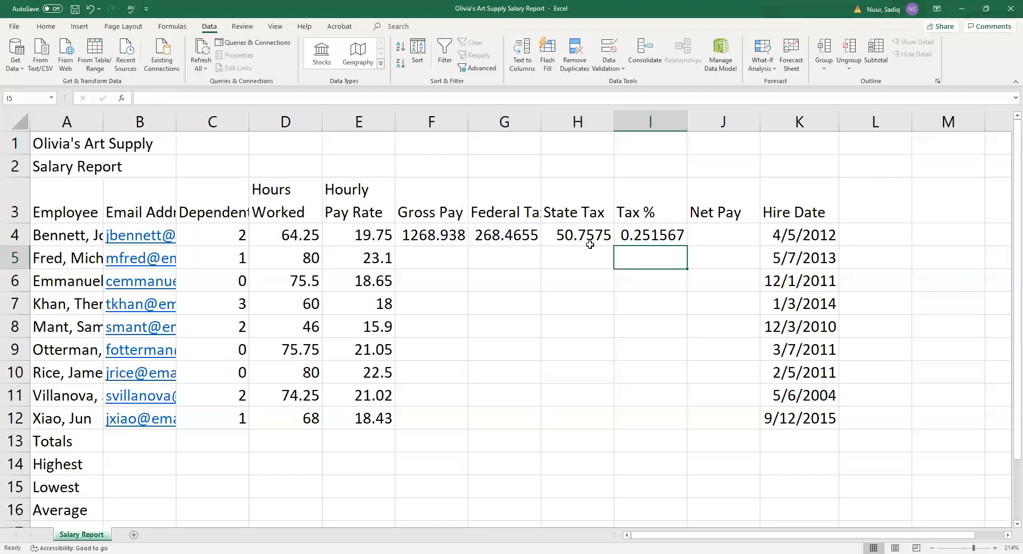
pyautogui.press('Up')
pyautogui.press('Right')
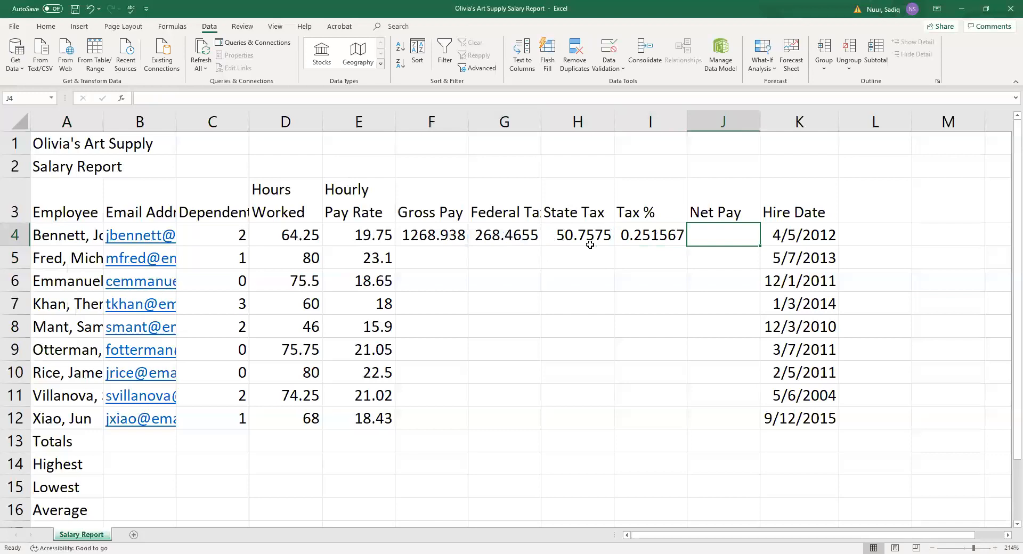
# Enter =F4-(G4+H4) in J4 so Net Pay shows 949.7146.
pyautogui.write('=')
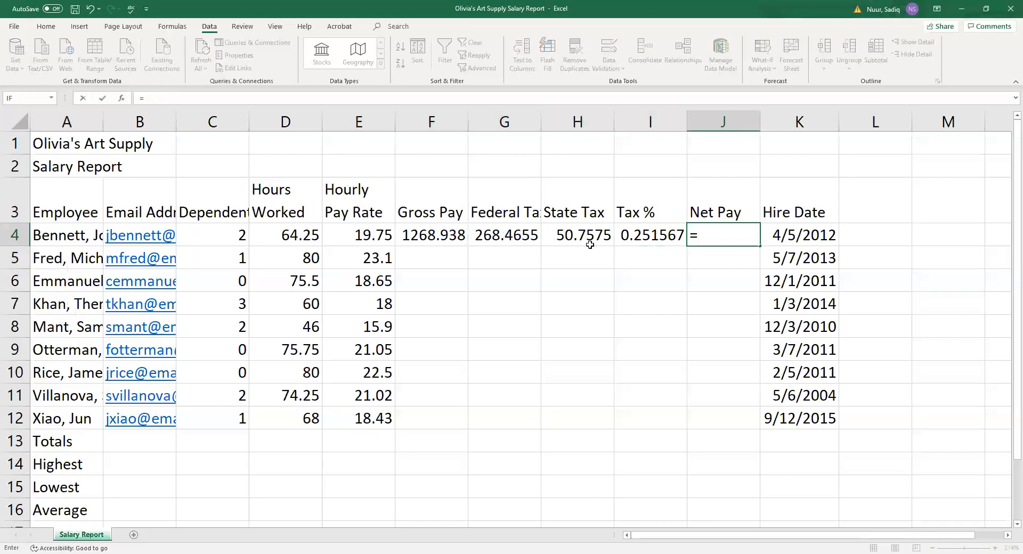
pyautogui.write('f4')
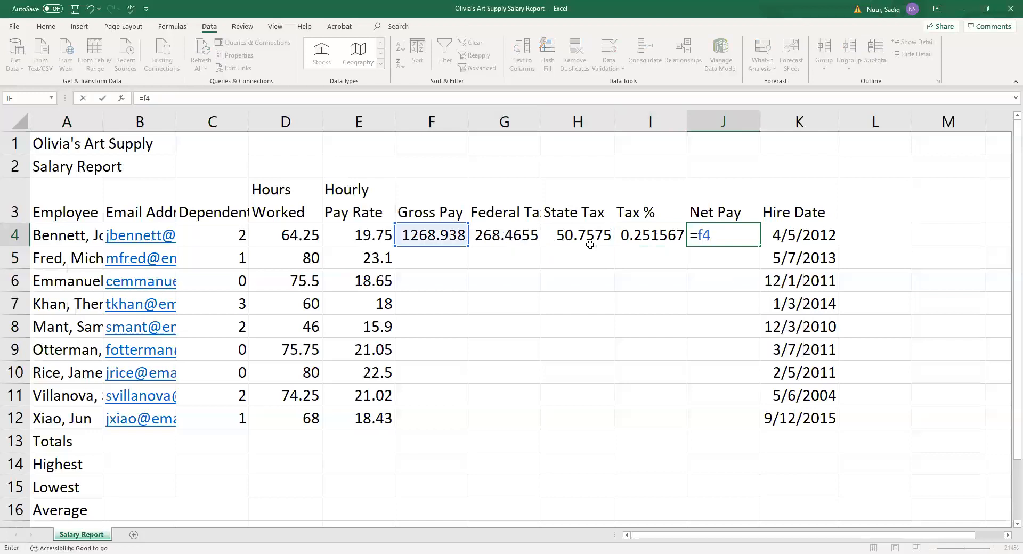
pyautogui.write('-(g4')
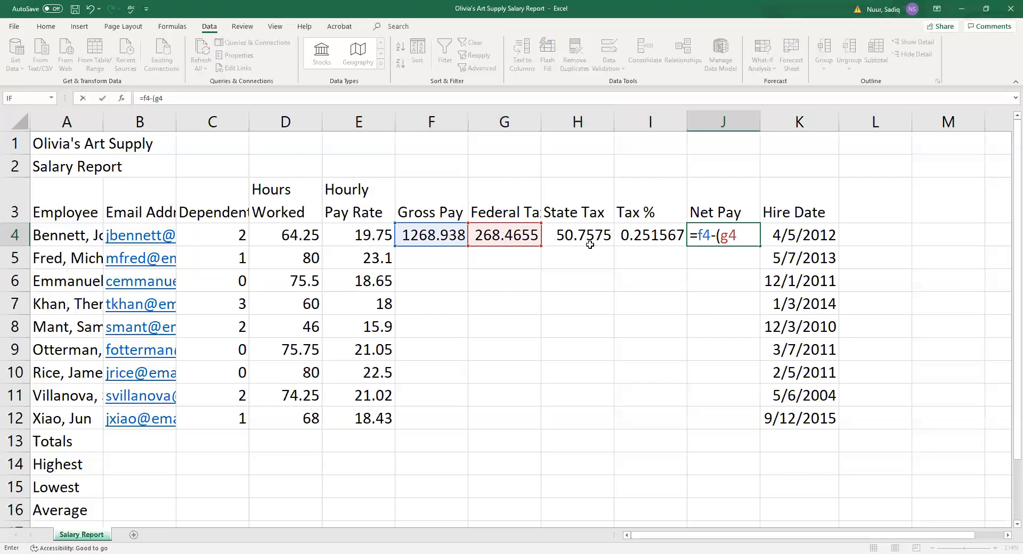
pyautogui.write('+')
pyautogui.click(590, 245)
pyautogui.write(')')
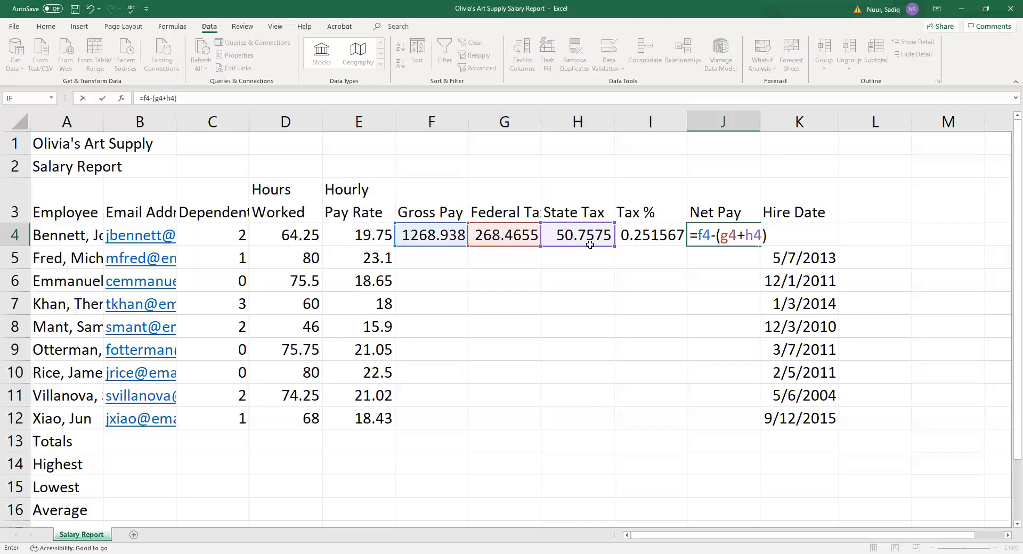
pyautogui.press('Return')
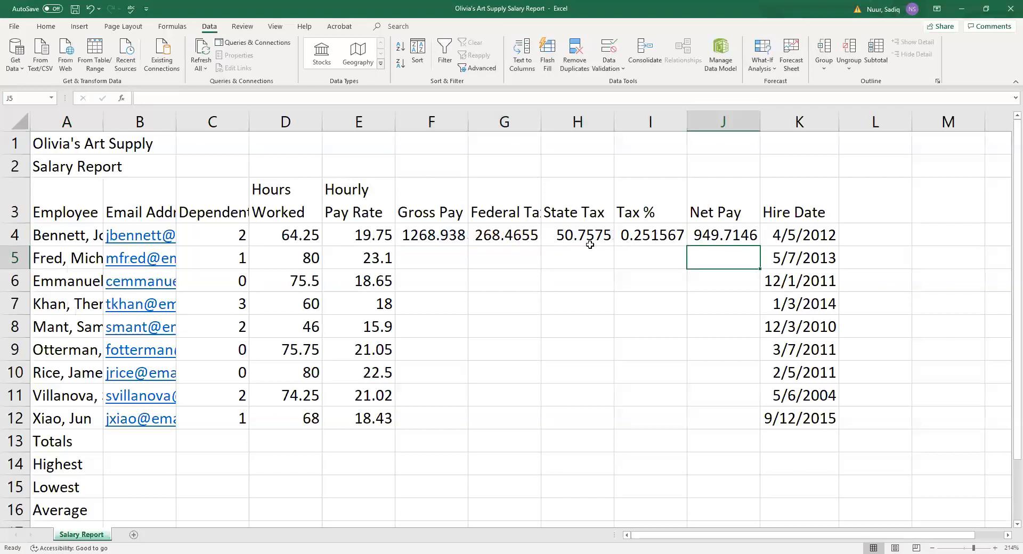
# Review the tax percentage formula in I4 and the Net Pay formula in J4.
pyautogui.press('Up')
pyautogui.press('Down')
pyautogui.press('Up')
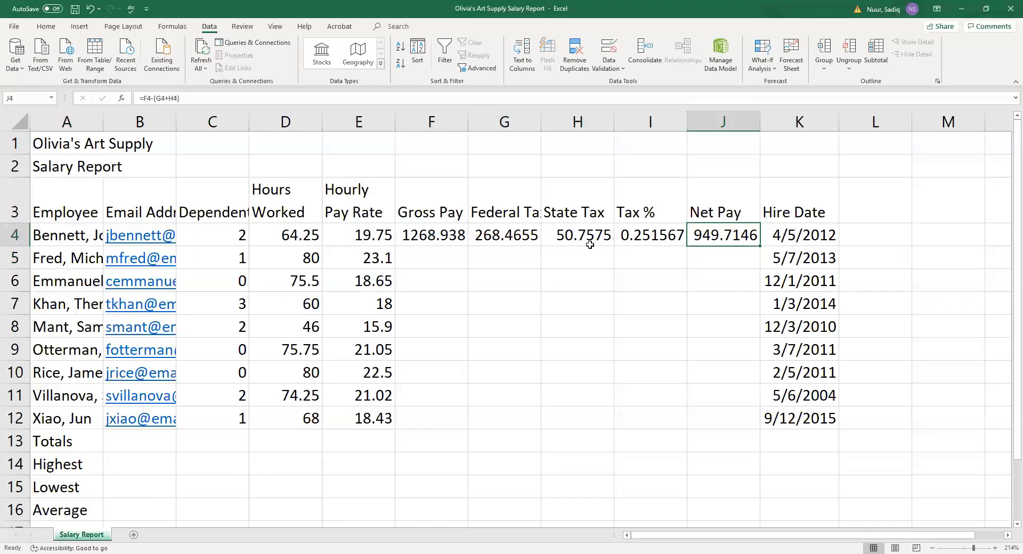
pyautogui.press('Left')
pyautogui.press('Right')
# Fill the F4:J4 formulas down through row 12 and verify the copied Gross Pay formula in F5.
pyautogui.moveTo(418, 238); pyautogui.dragTo(708, 231)
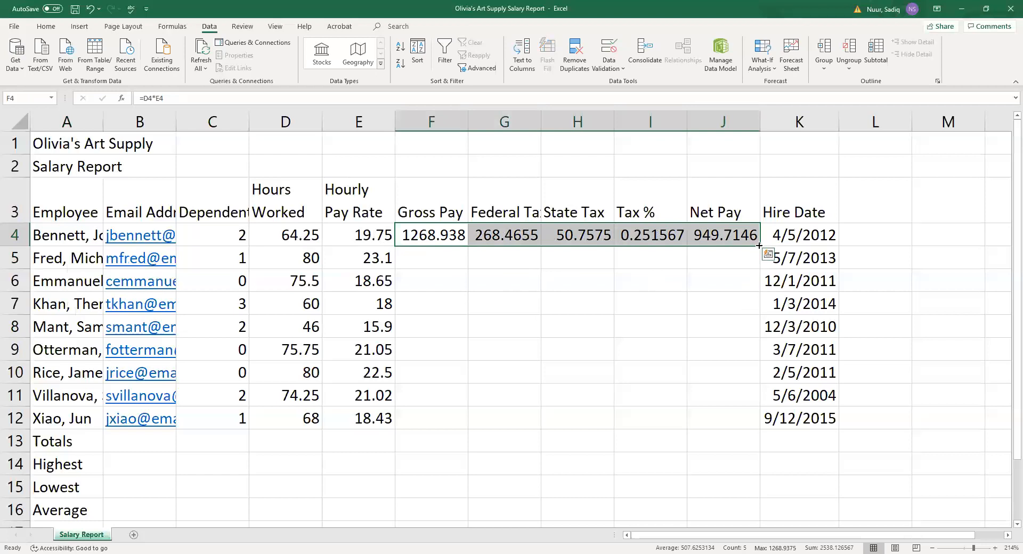
pyautogui.moveTo(759, 245); pyautogui.dragTo(773, 421)
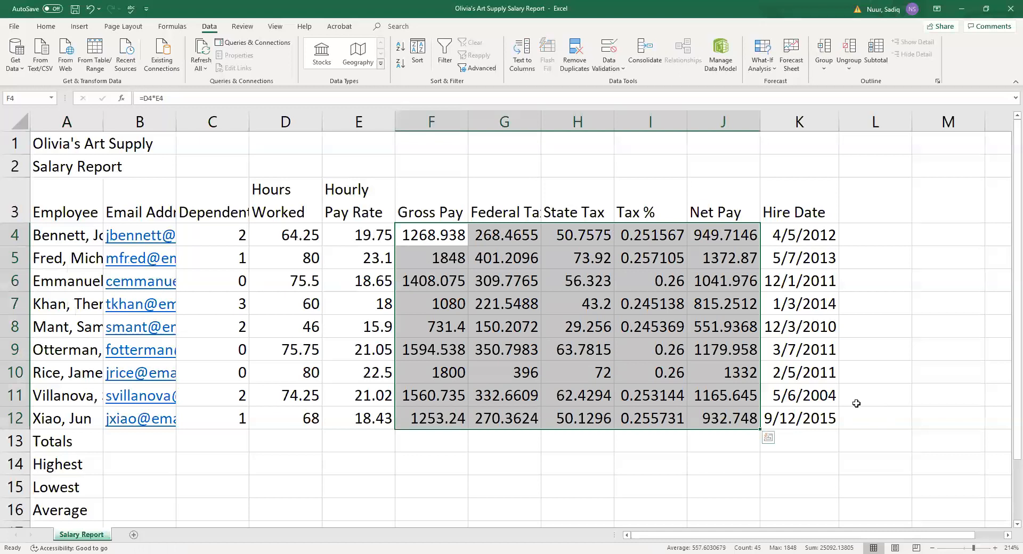
pyautogui.click(431, 261)
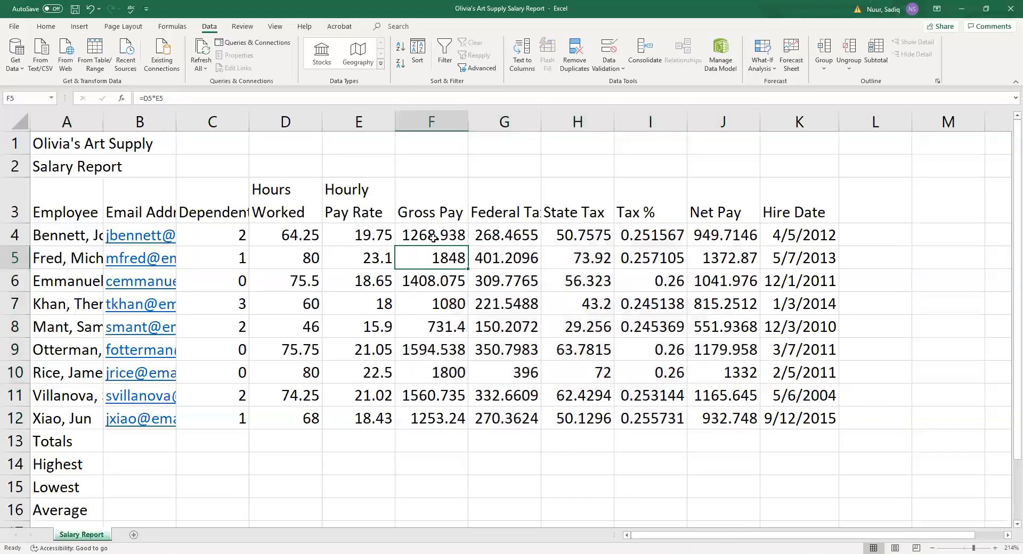
pyautogui.click(433, 237)
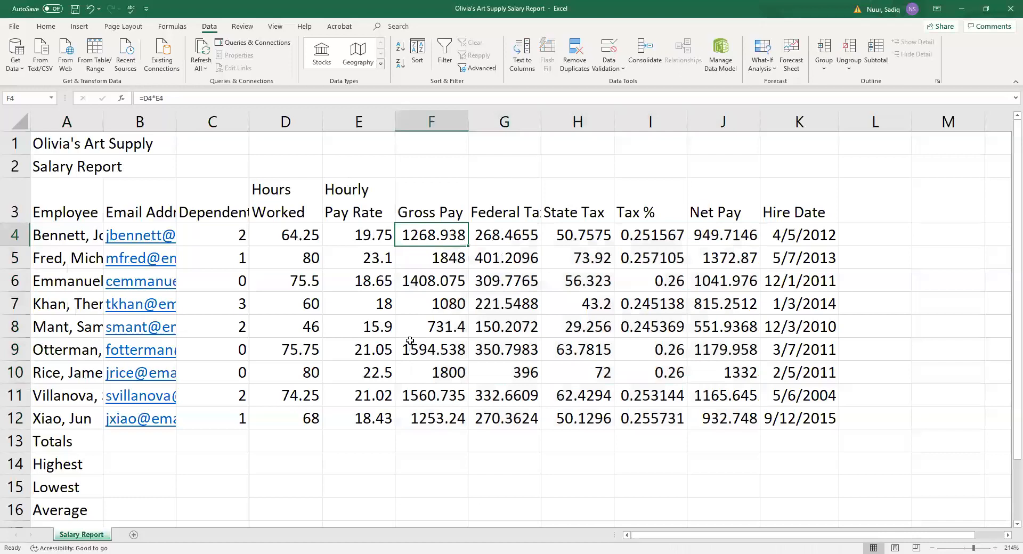
pyautogui.click(275, 447)
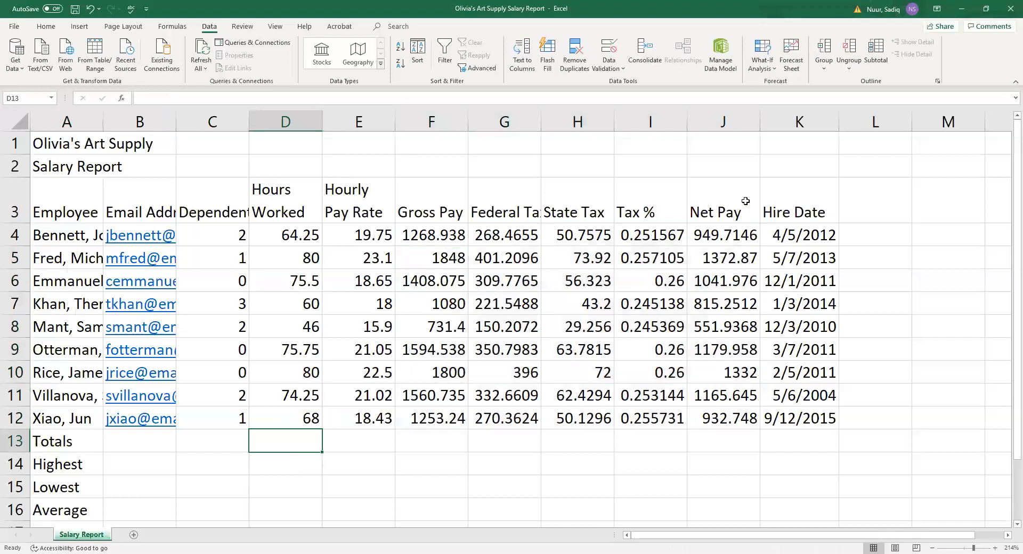
# Sum Hours Worked into D13 with AutoSum's =SUM(D4:D12), giving 623.75.
pyautogui.click(45, 28)
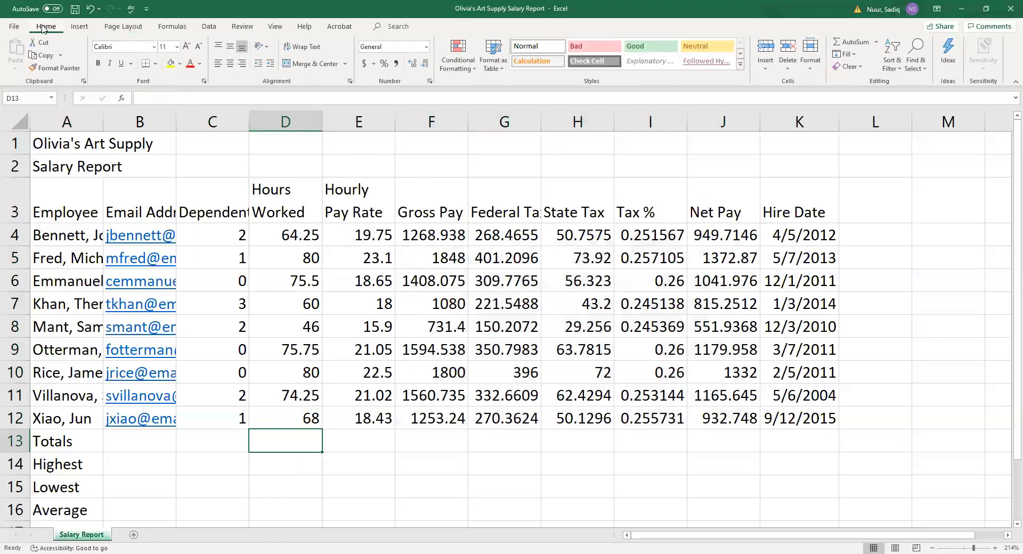
pyautogui.click(876, 42)
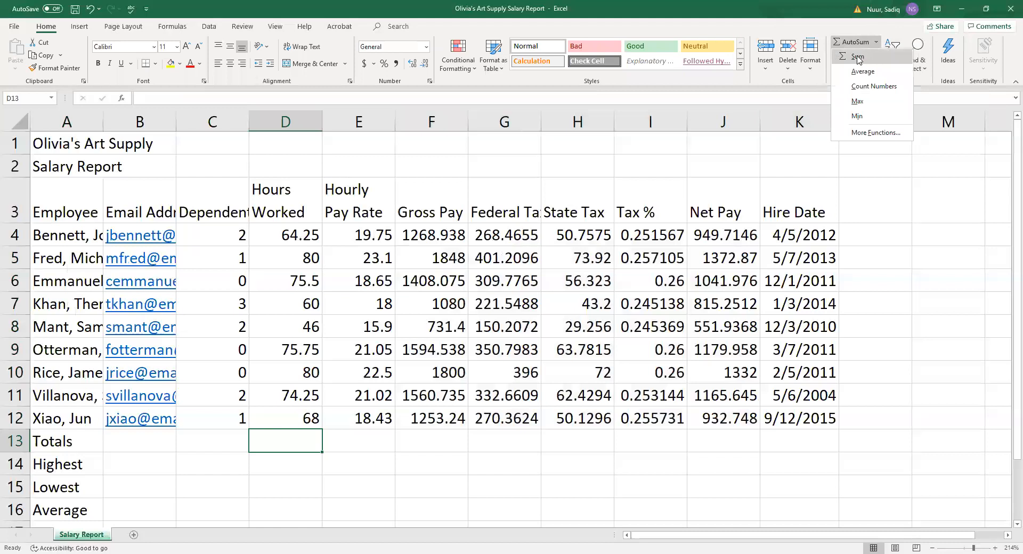
pyautogui.click(857, 58)
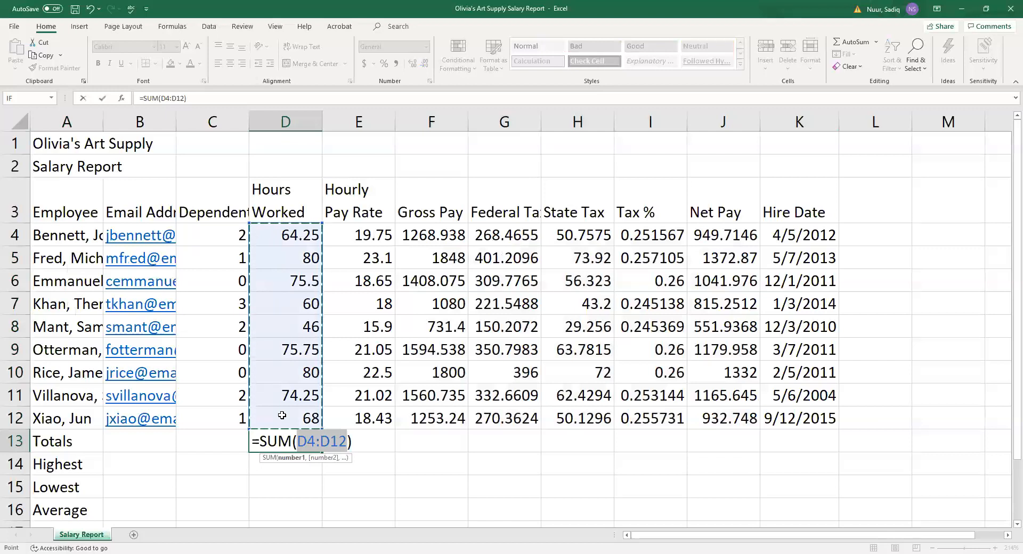
pyautogui.press('Return')
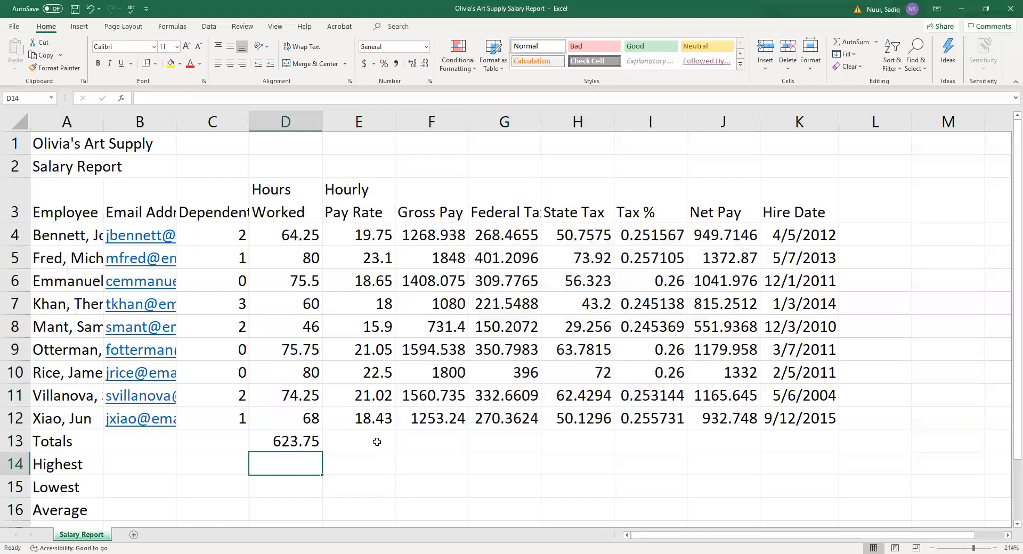
# AutoSum the Gross Pay column into F13 and the Net Pay column into J13.
pyautogui.click(437, 443)
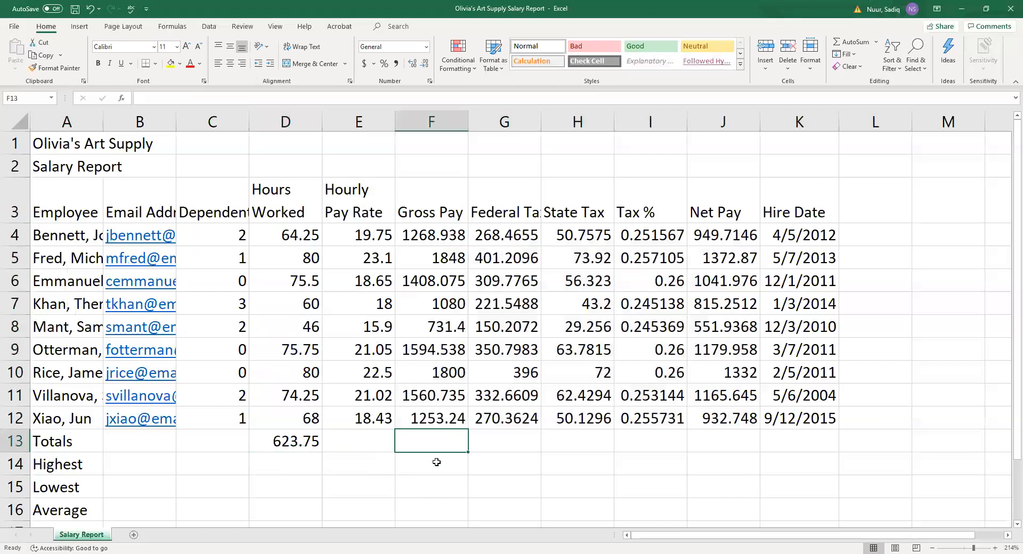
pyautogui.click(851, 42)
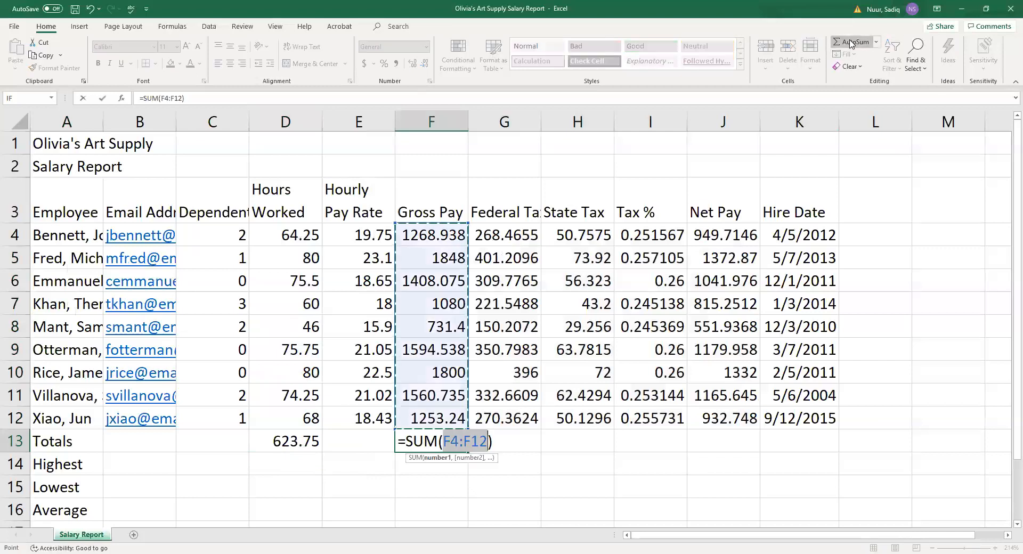
pyautogui.press('Return')
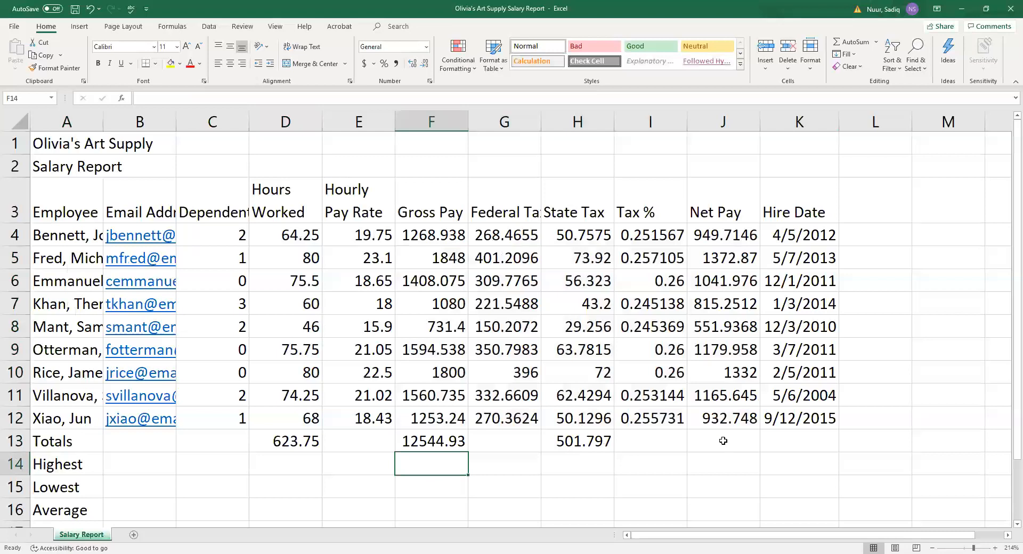
pyautogui.click(723, 441)
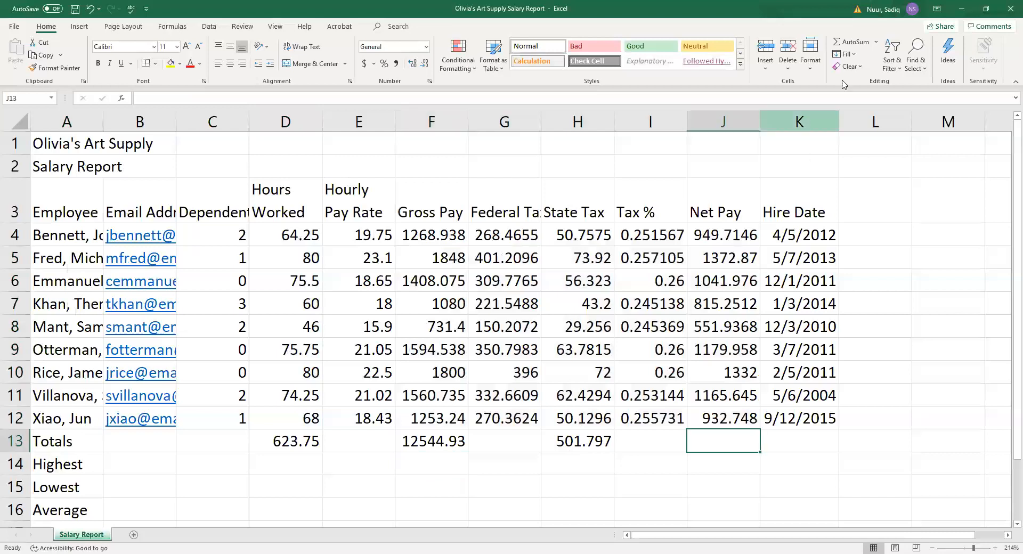
pyautogui.click(855, 42)
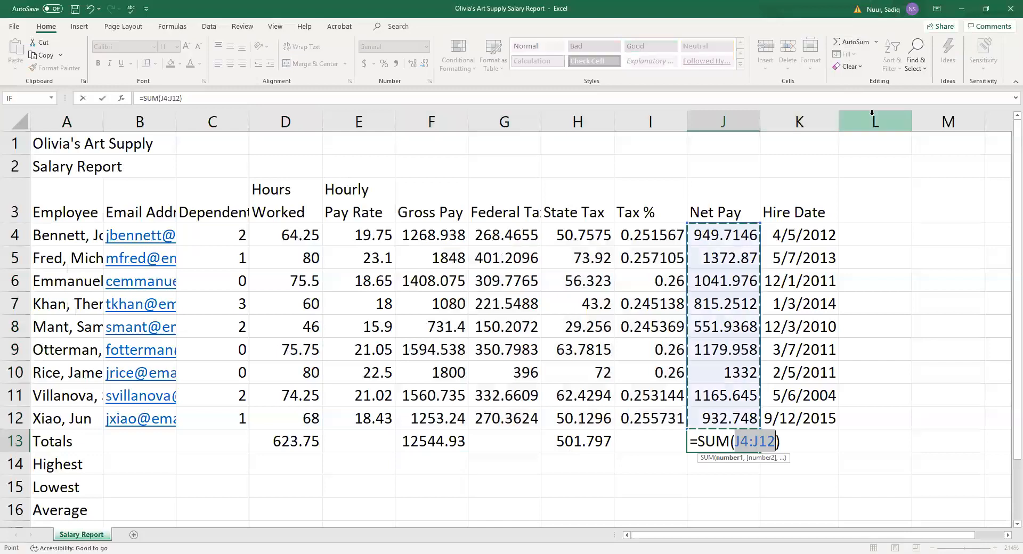
pyautogui.press('Return')
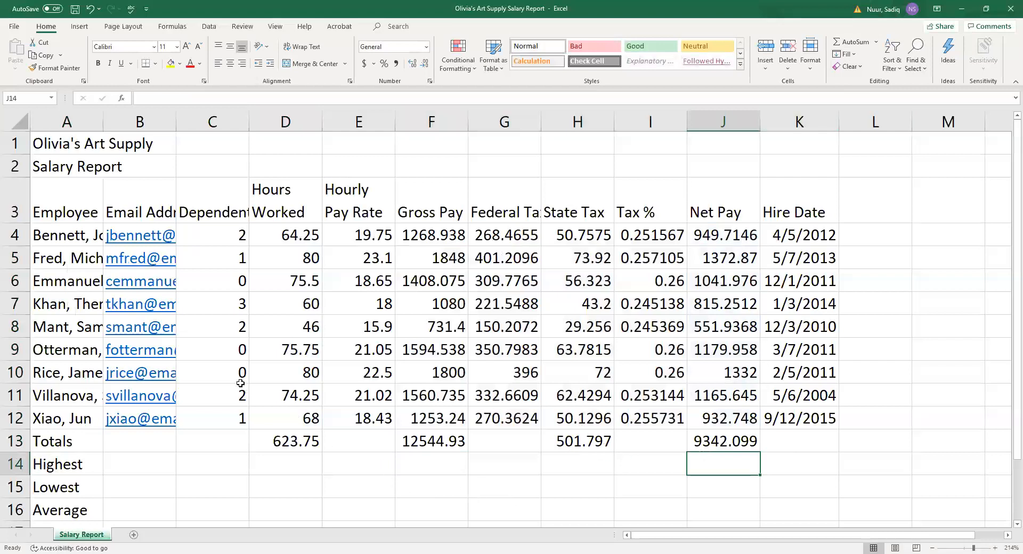
# Correct the Hours Worked in D6 from 75.5 to 72.5.
pyautogui.click(288, 238)
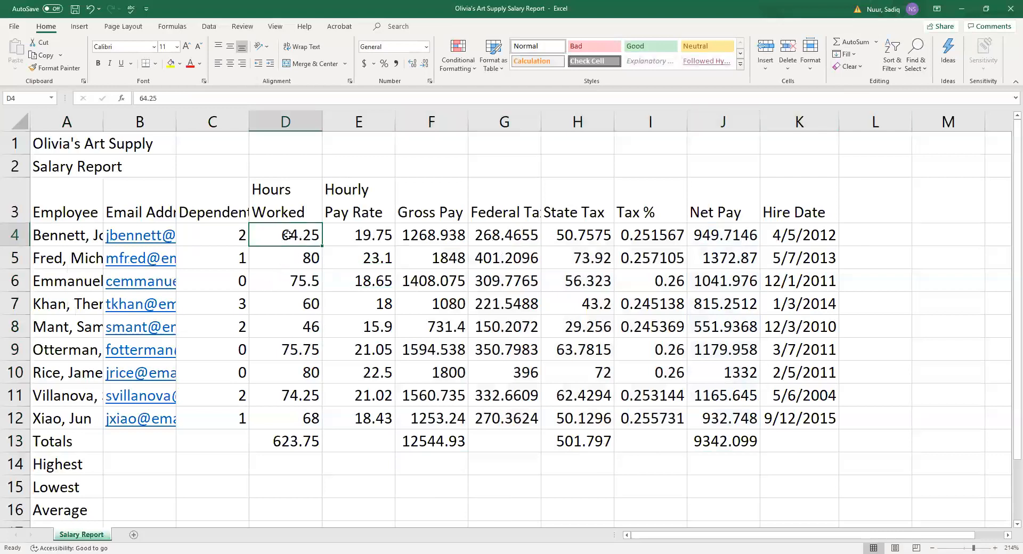
pyautogui.click(288, 273)
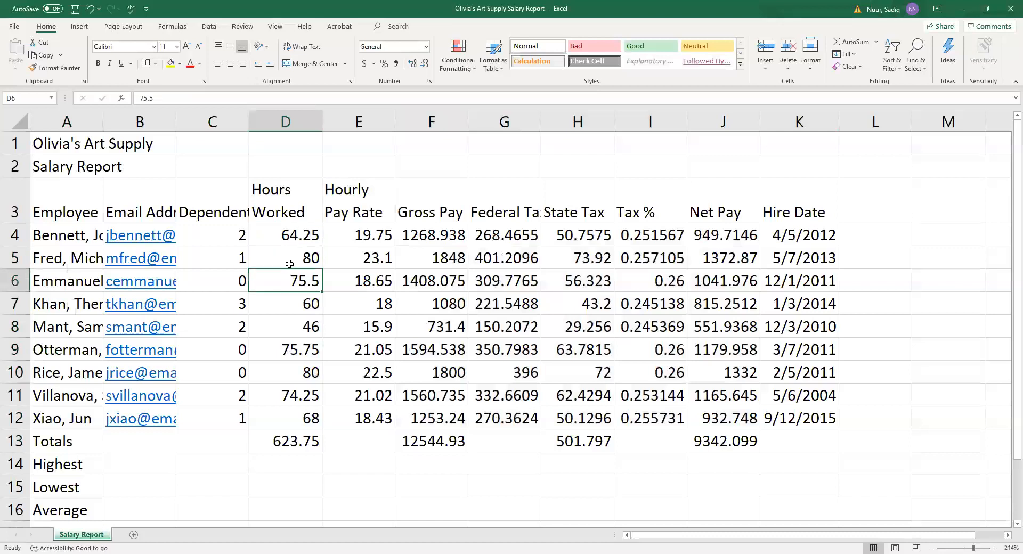
pyautogui.click(291, 258)
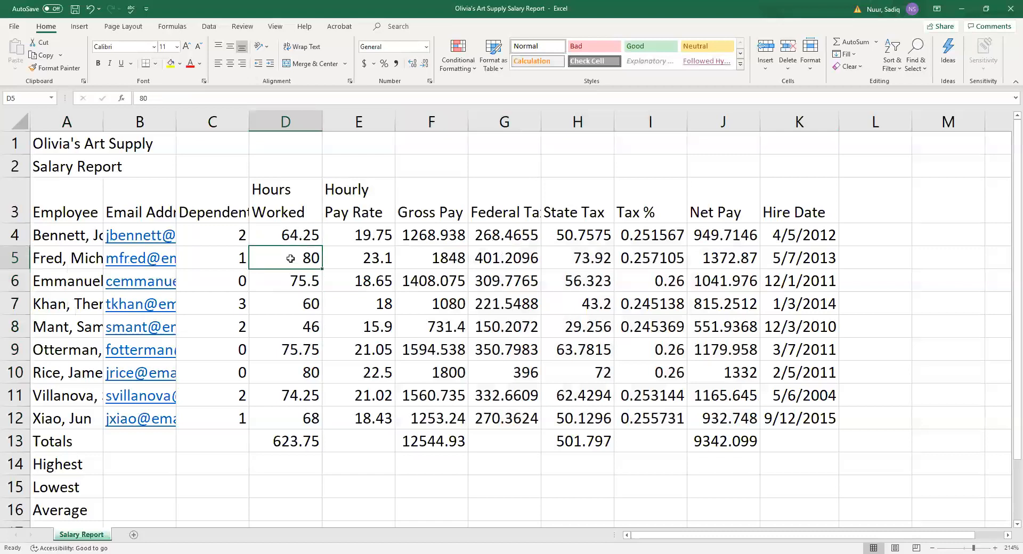
pyautogui.click(292, 286)
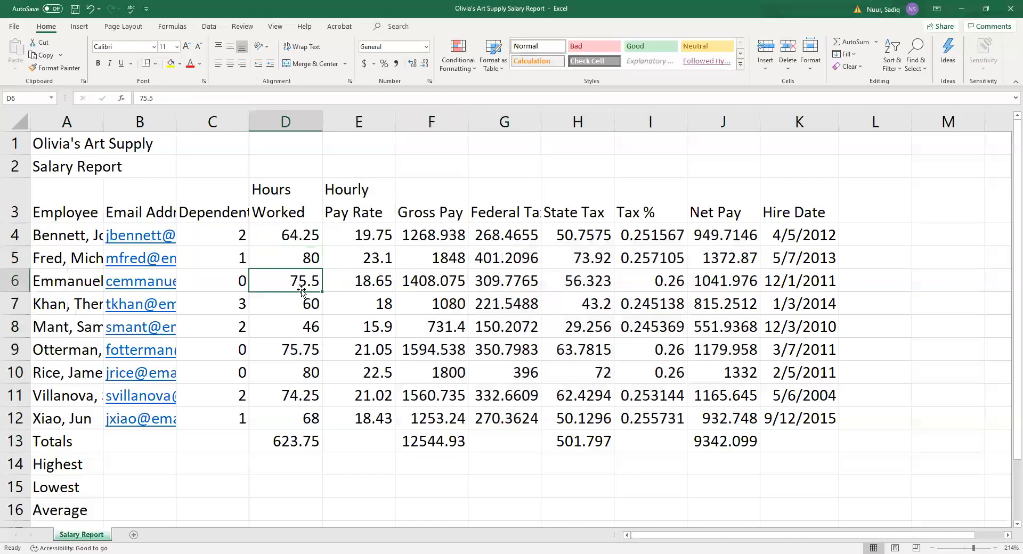
pyautogui.write('72')
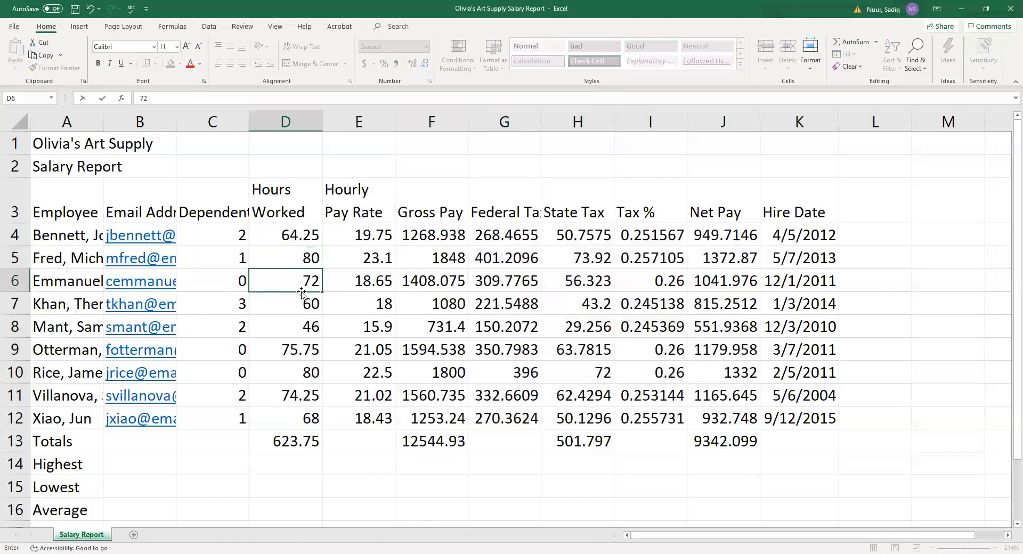
pyautogui.write('.5')
pyautogui.press('Return')
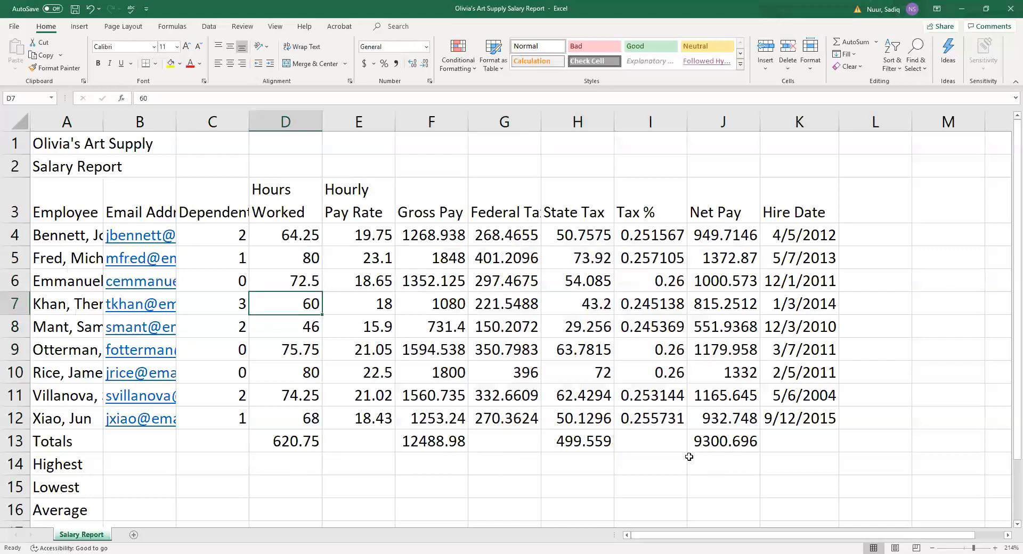
pyautogui.click(645, 427)
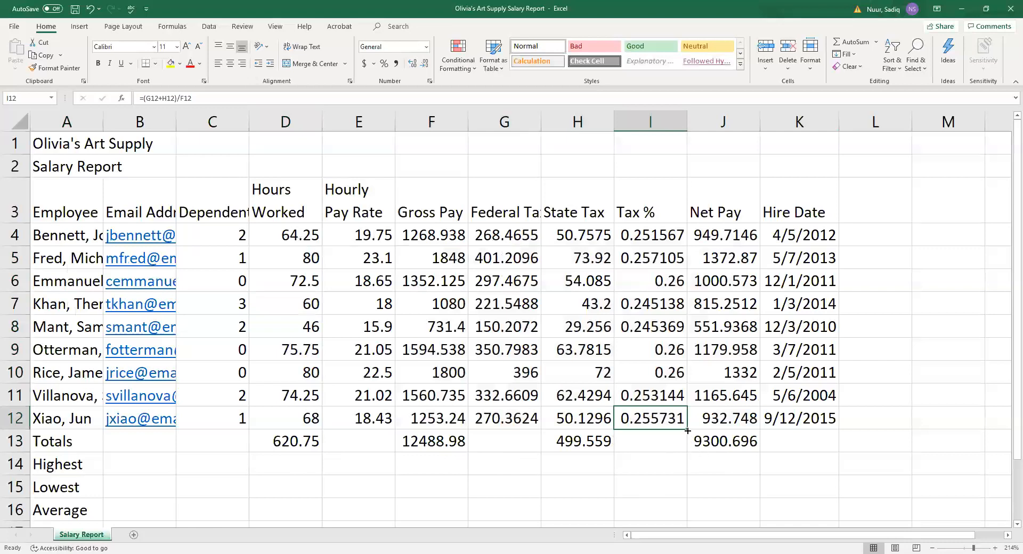
pyautogui.moveTo(685, 428); pyautogui.dragTo(688, 448)
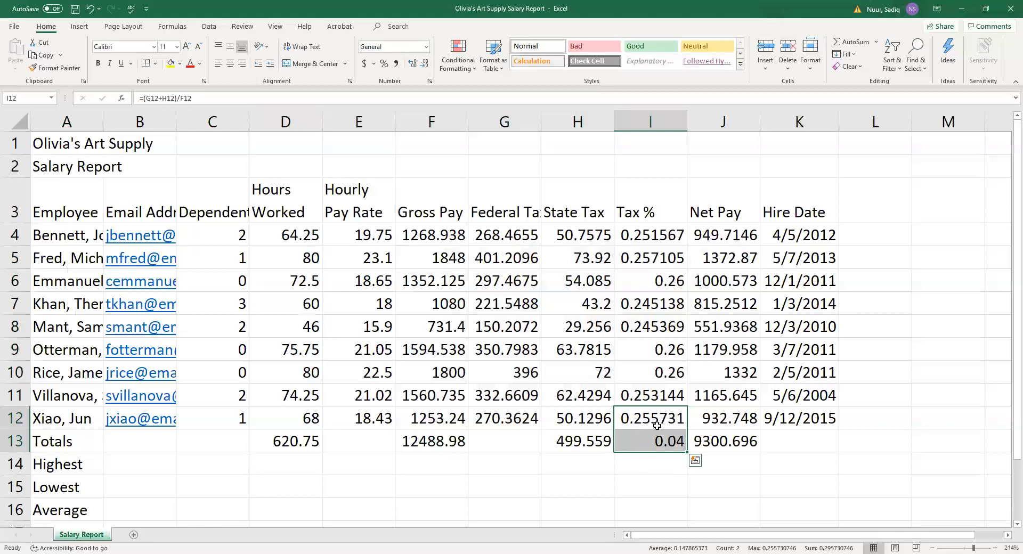
pyautogui.click(651, 442)
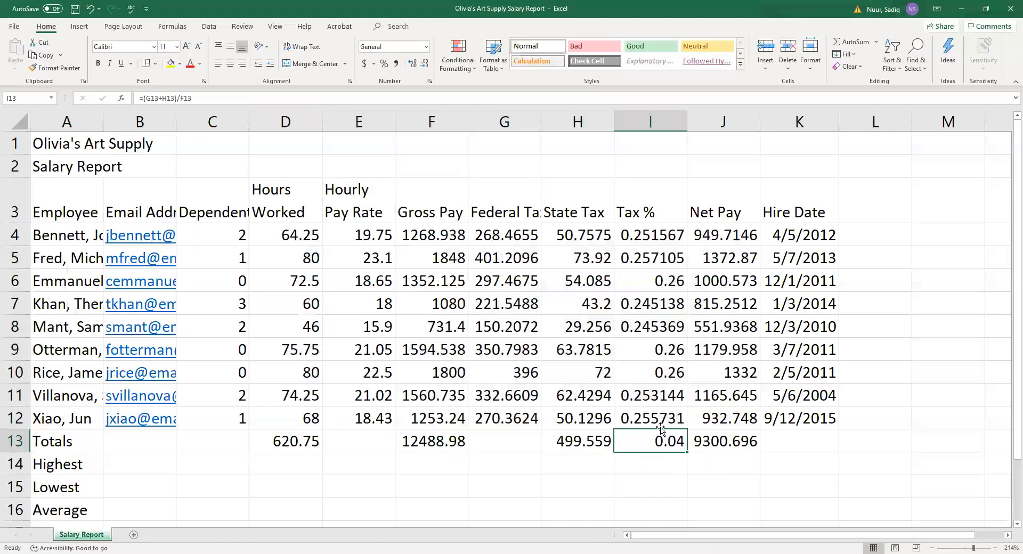
pyautogui.press('Delete')
pyautogui.click(656, 415)
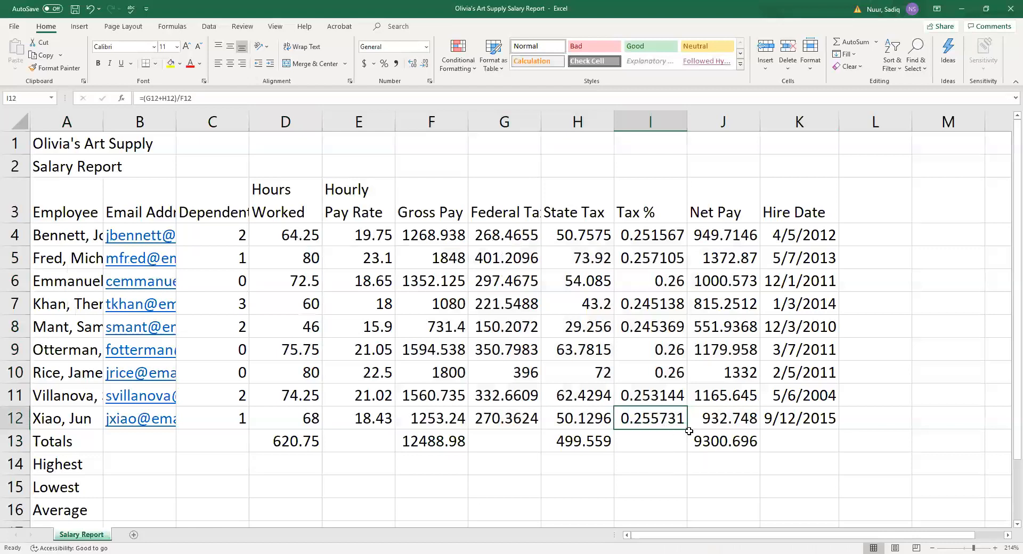
pyautogui.moveTo(687, 429); pyautogui.dragTo(676, 467)
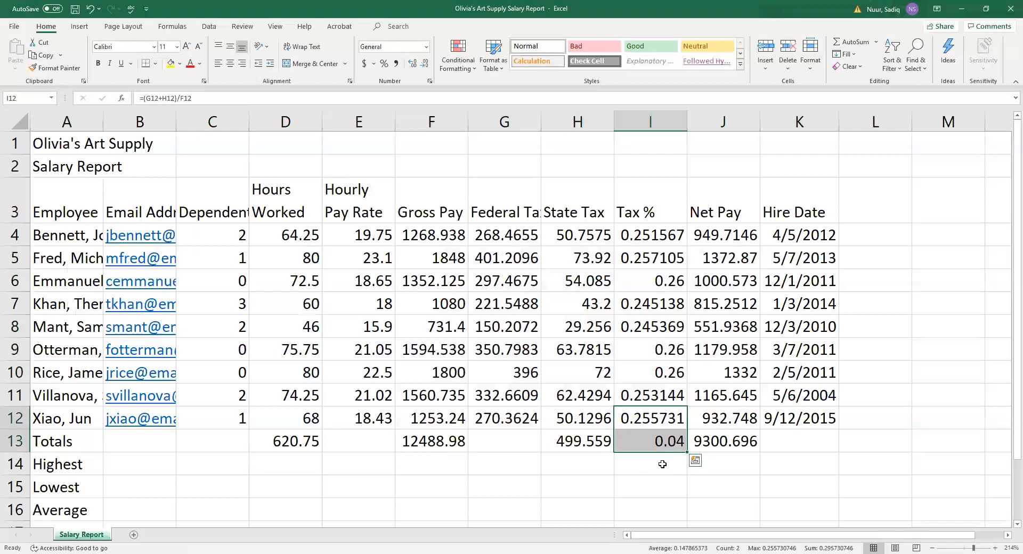
pyautogui.click(634, 397)
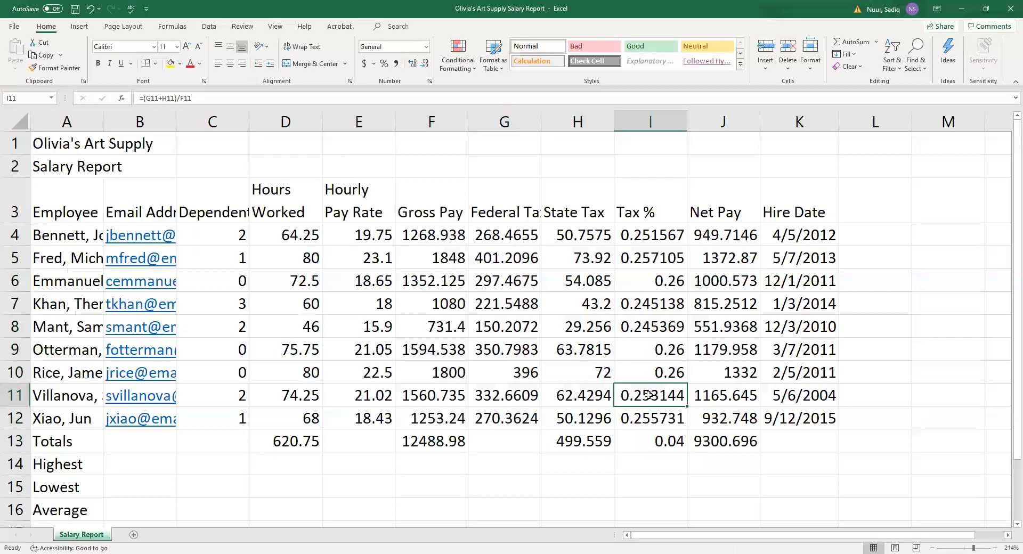
pyautogui.moveTo(650, 401); pyautogui.dragTo(689, 448)
pyautogui.click(666, 462)
pyautogui.click(662, 444)
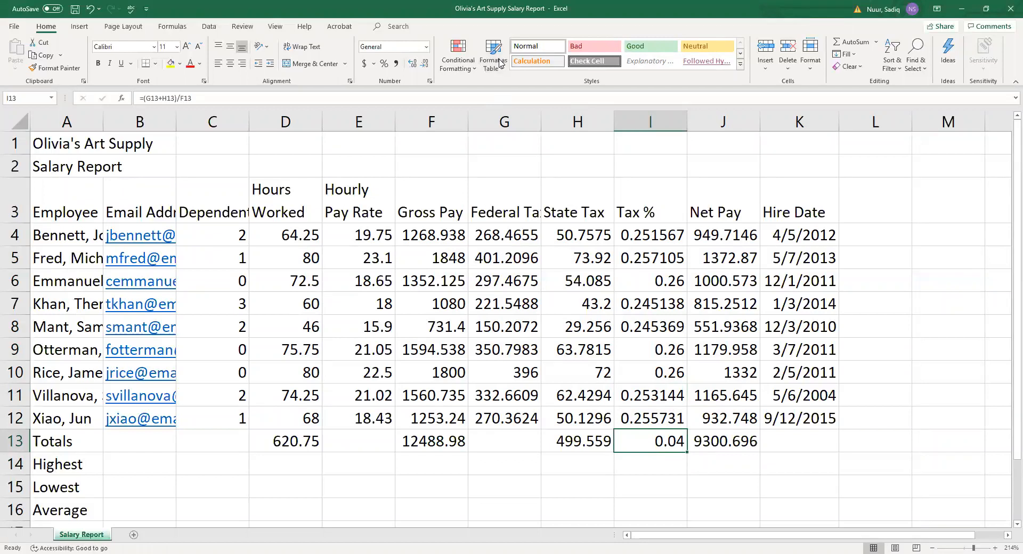
pyautogui.press('Delete')
# Copy the F13 sum into G13 to total Federal Tax at 2688.72.
pyautogui.click(494, 444)
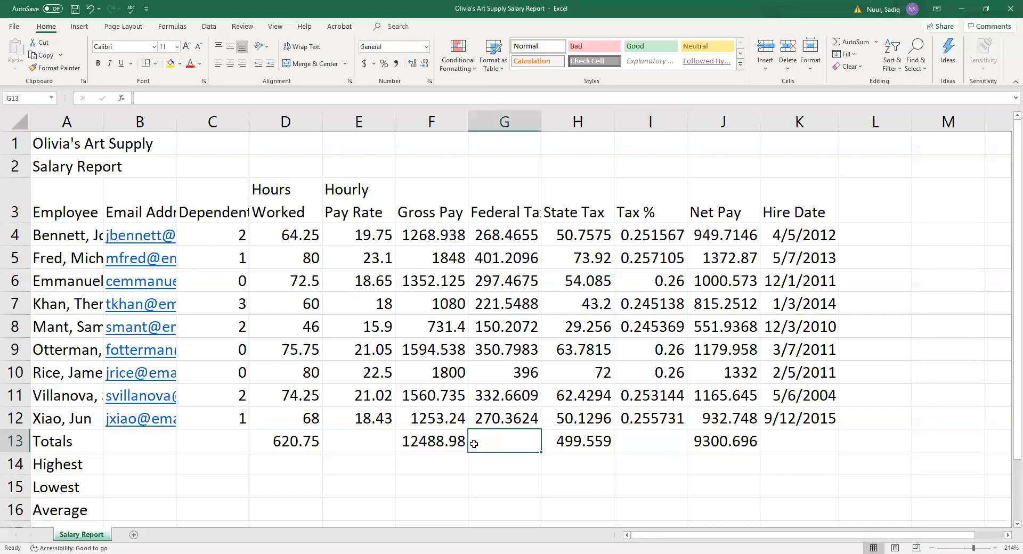
pyautogui.click(411, 445)
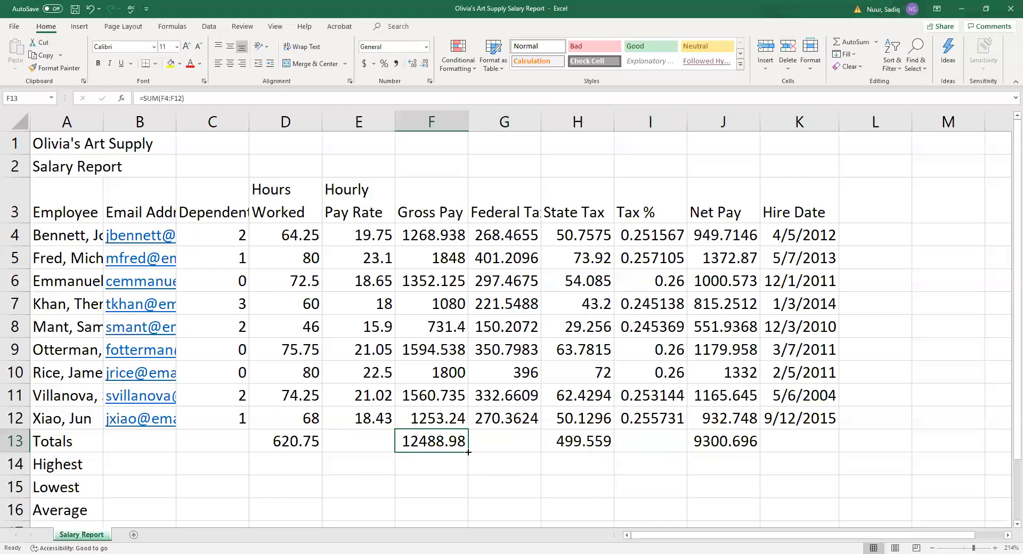
pyautogui.moveTo(468, 452); pyautogui.dragTo(504, 458)
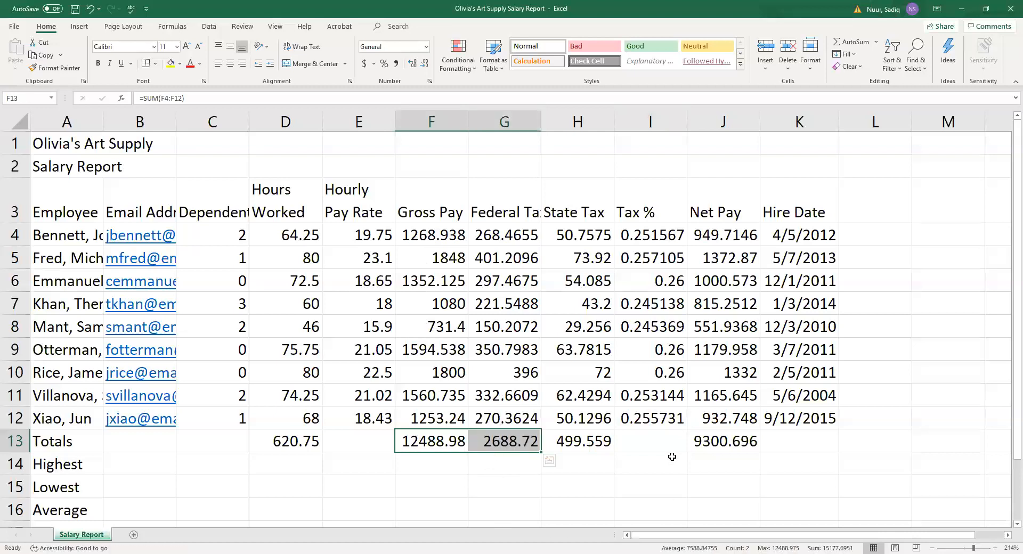
# Fill the Tax % formula from I12 down into I13, giving 0.255287.
pyautogui.click(665, 419)
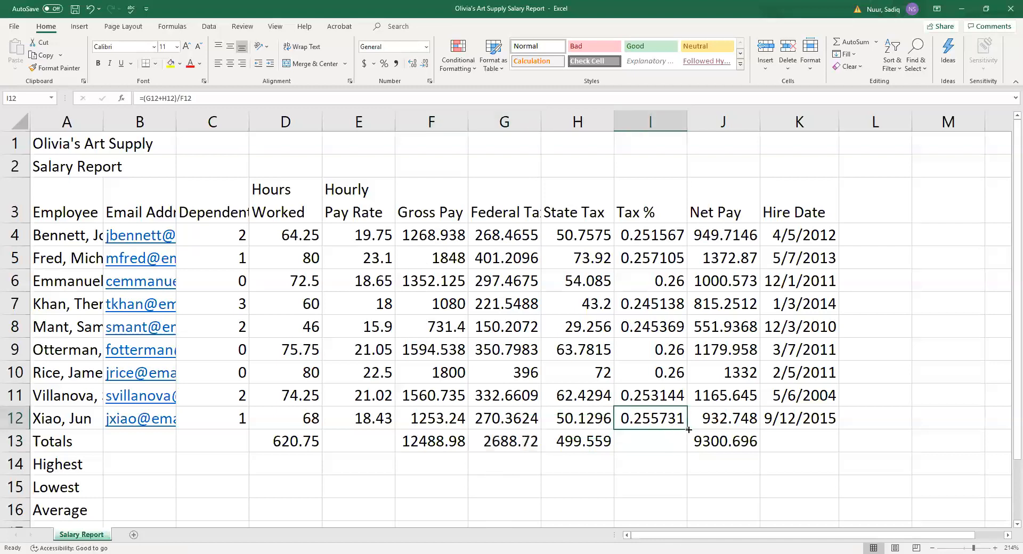
pyautogui.moveTo(687, 430); pyautogui.dragTo(685, 447)
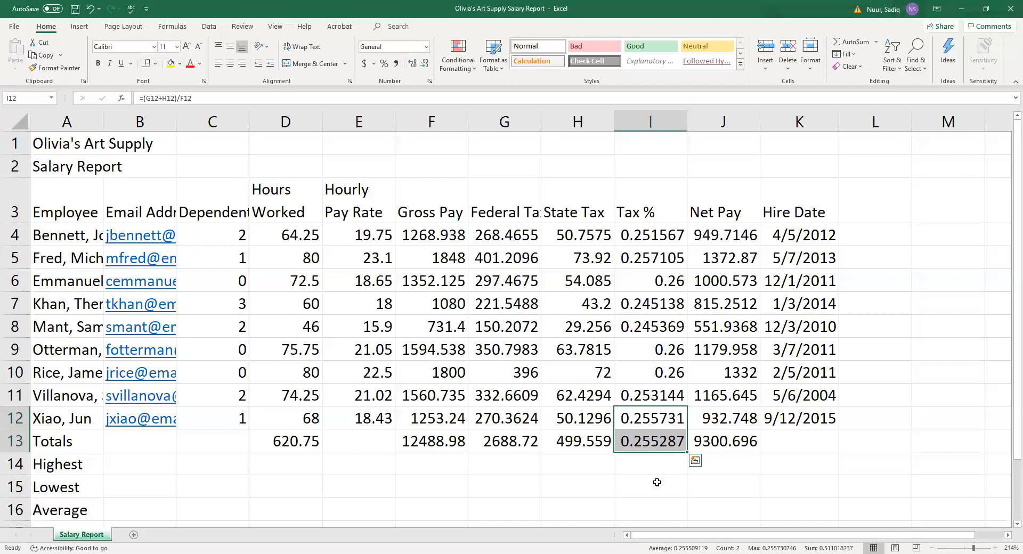
pyautogui.scroll(-2, 616, 483)
pyautogui.scroll(1, 616, 484)
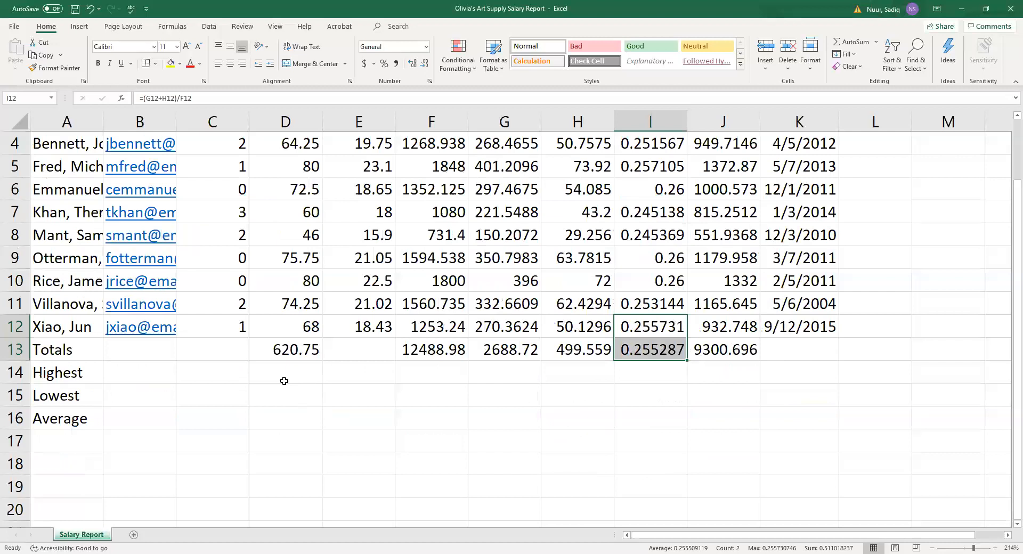
# Build =MAX(C4:C12) in C14 through Insert Function, then delete it again.
pyautogui.click(212, 374)
pyautogui.scroll(1, 330, 408)
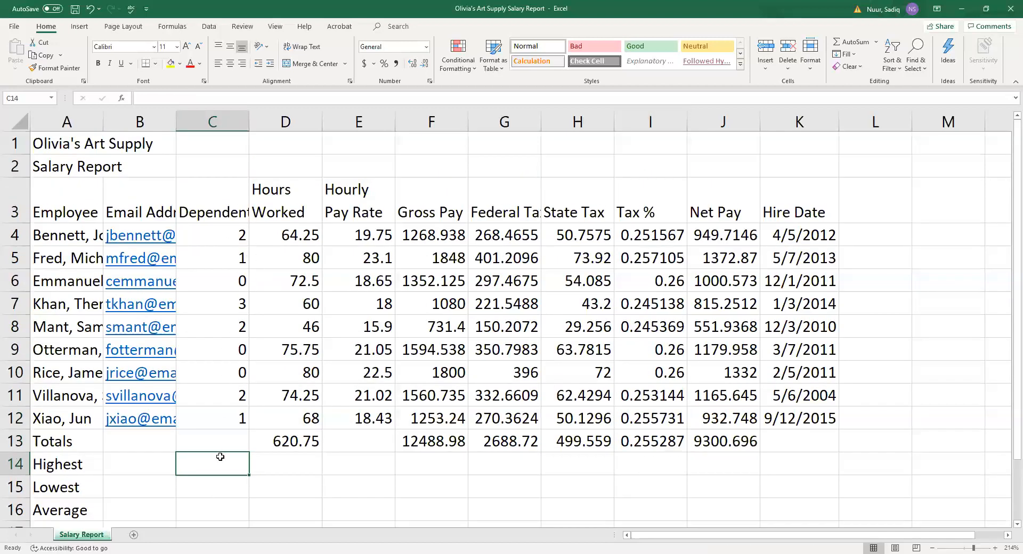
pyautogui.scroll(-1, 348, 499)
pyautogui.scroll(1, 347, 495)
pyautogui.click(120, 98)
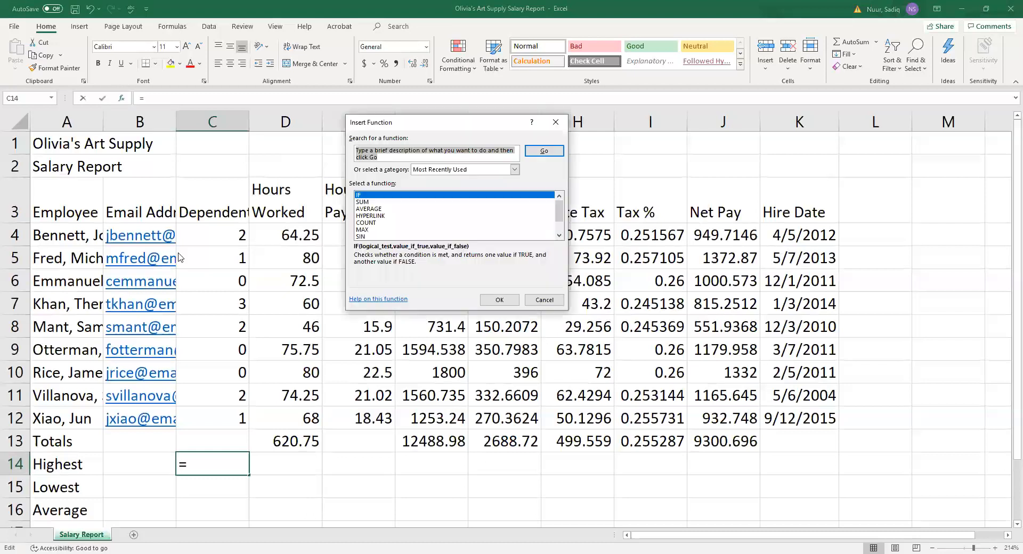
pyautogui.click(362, 230)
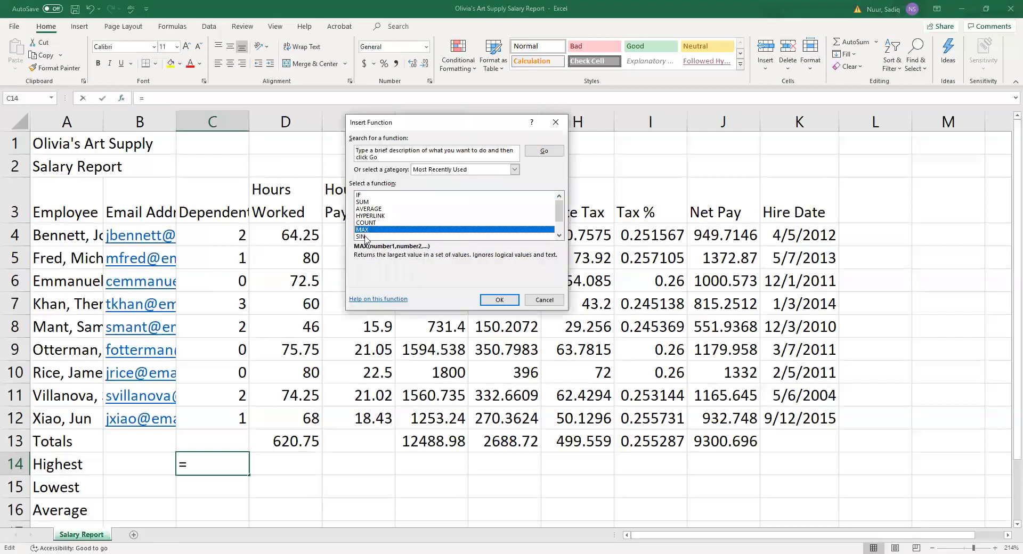
pyautogui.click(495, 300)
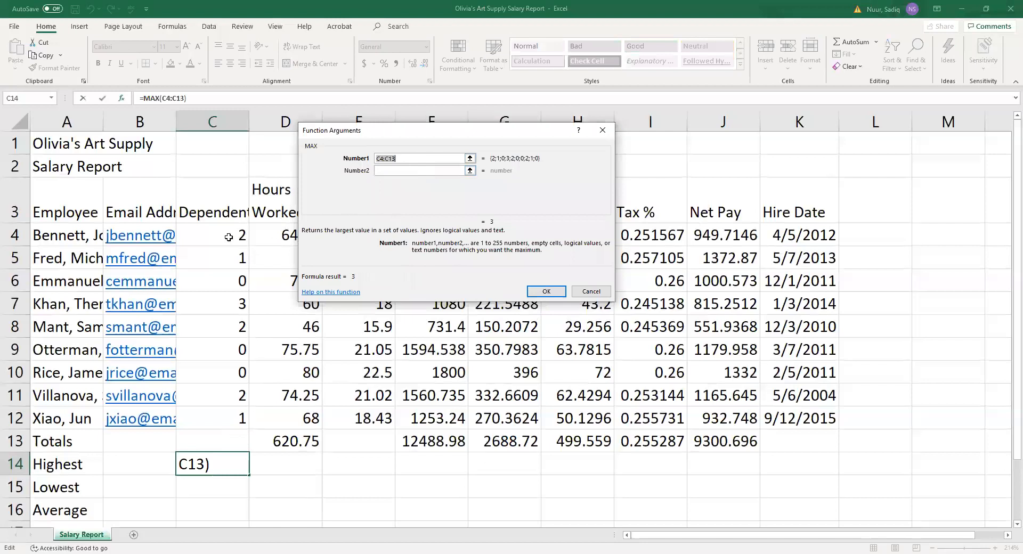
pyautogui.click(215, 230)
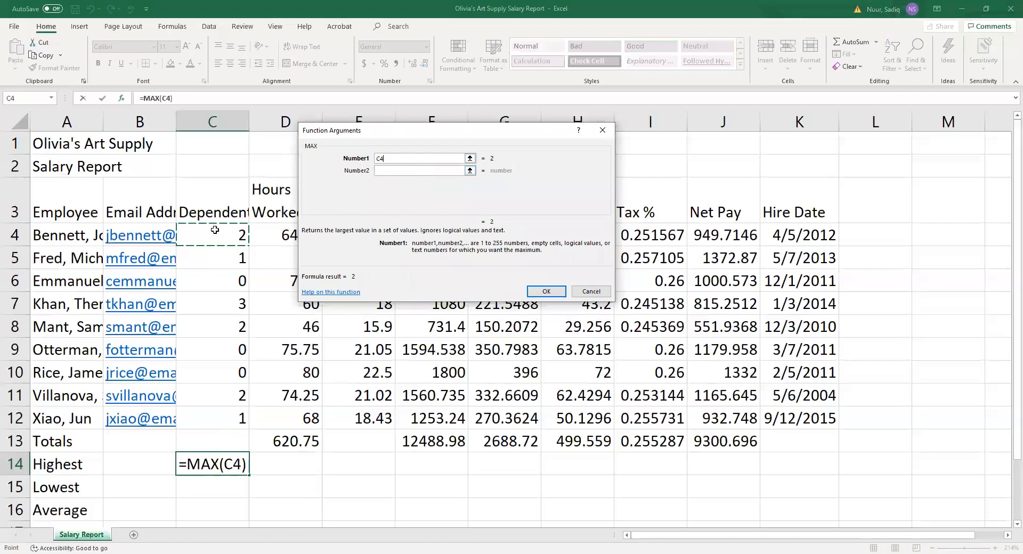
pyautogui.hotkey('ctrl', 'shift', 'Down')
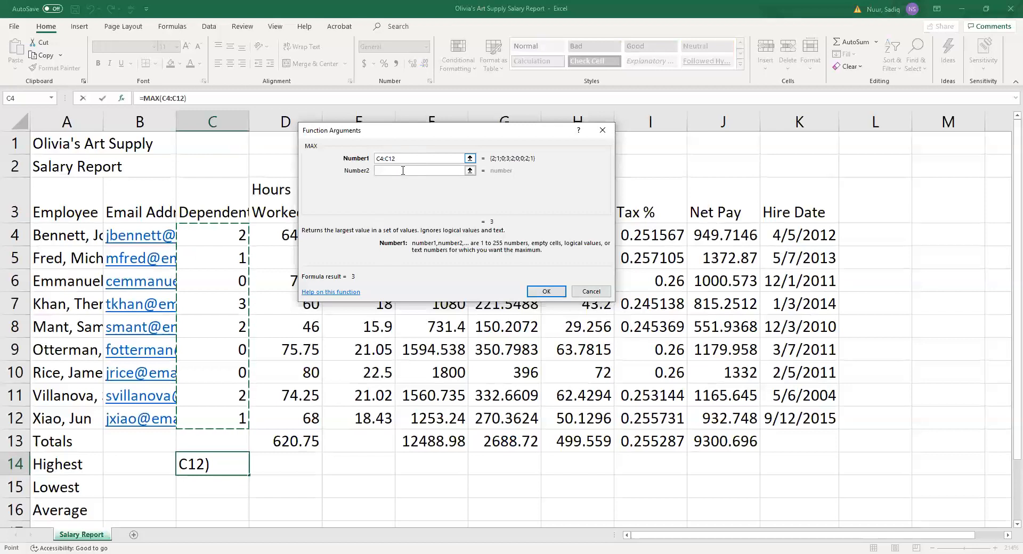
pyautogui.click(535, 291)
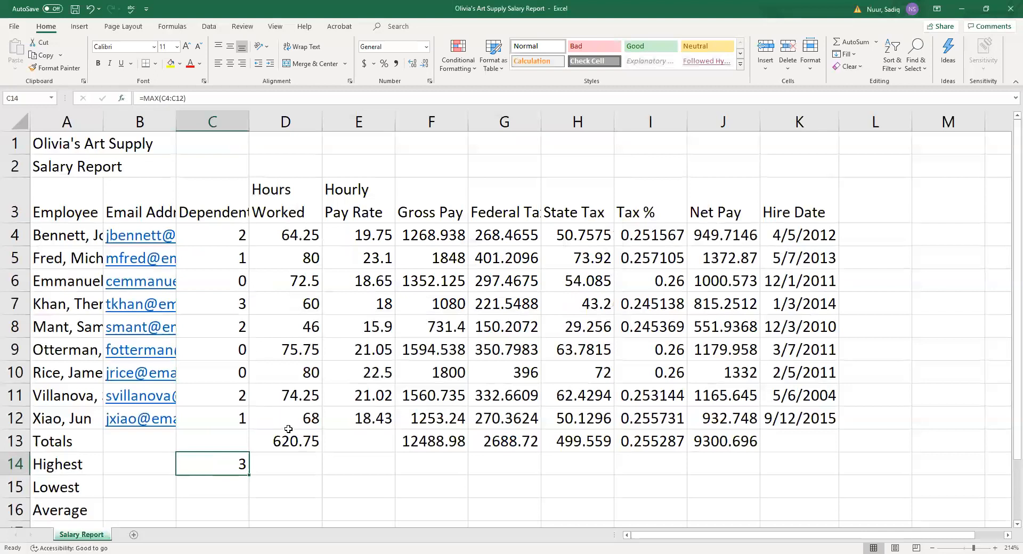
pyautogui.press('Delete')
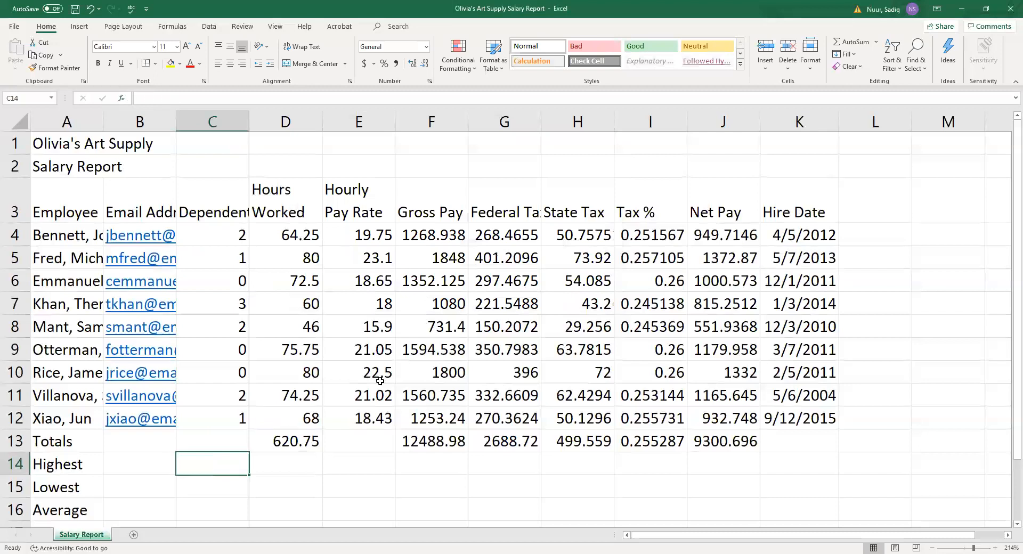
# Enter =MAX(C4:C12) in C14 from the AutoSum list, showing 3 dependents.
pyautogui.click(876, 43)
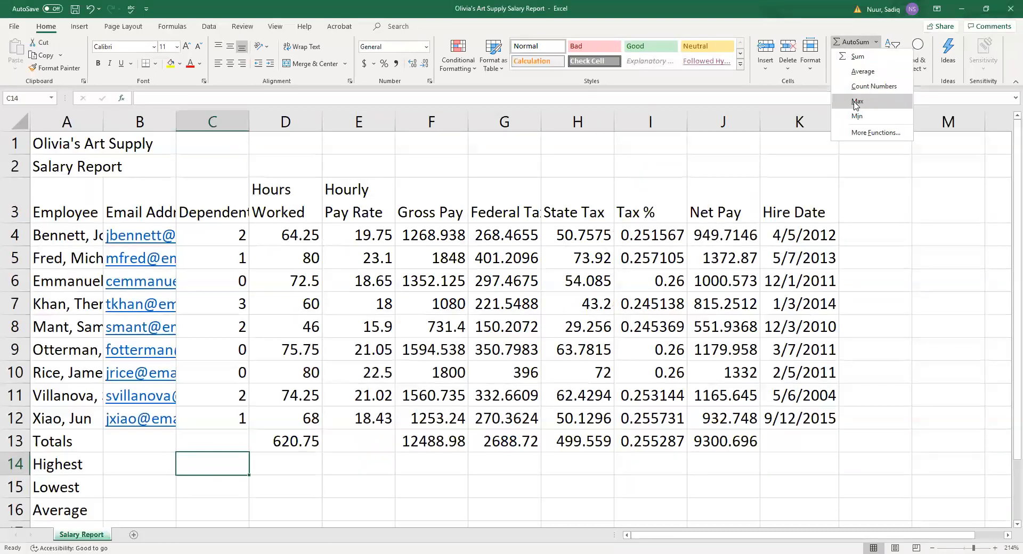
pyautogui.click(856, 105)
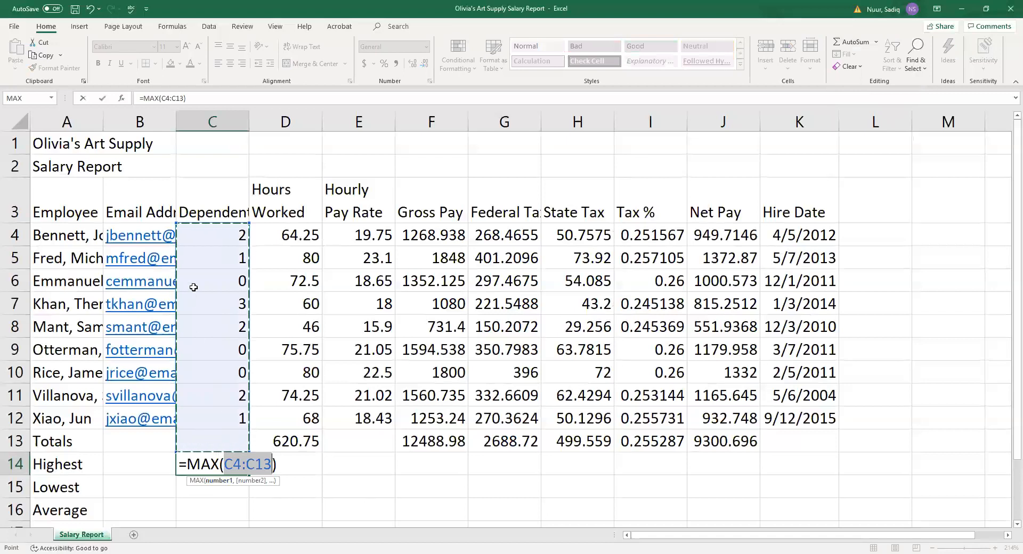
pyautogui.click(211, 234)
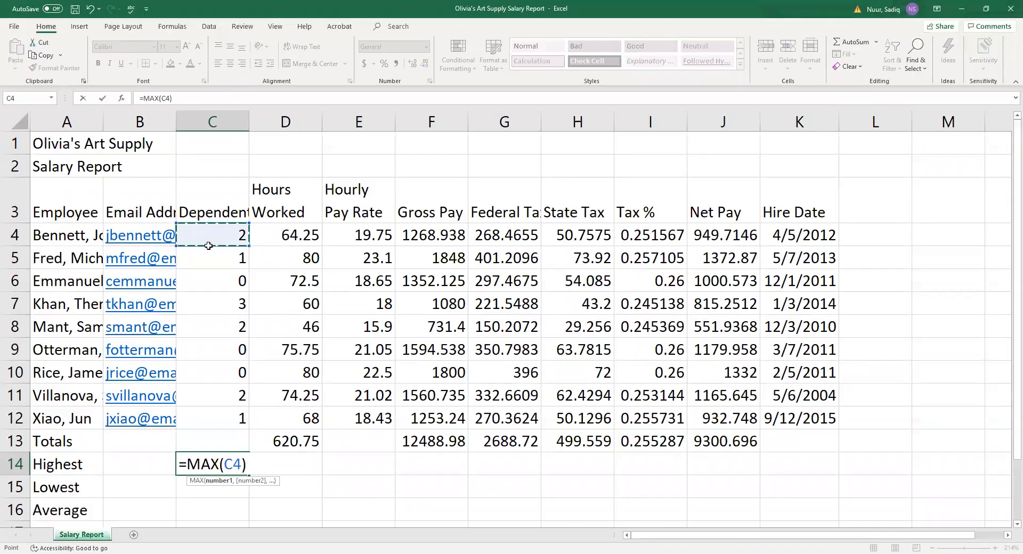
pyautogui.moveTo(208, 246); pyautogui.dragTo(207, 415)
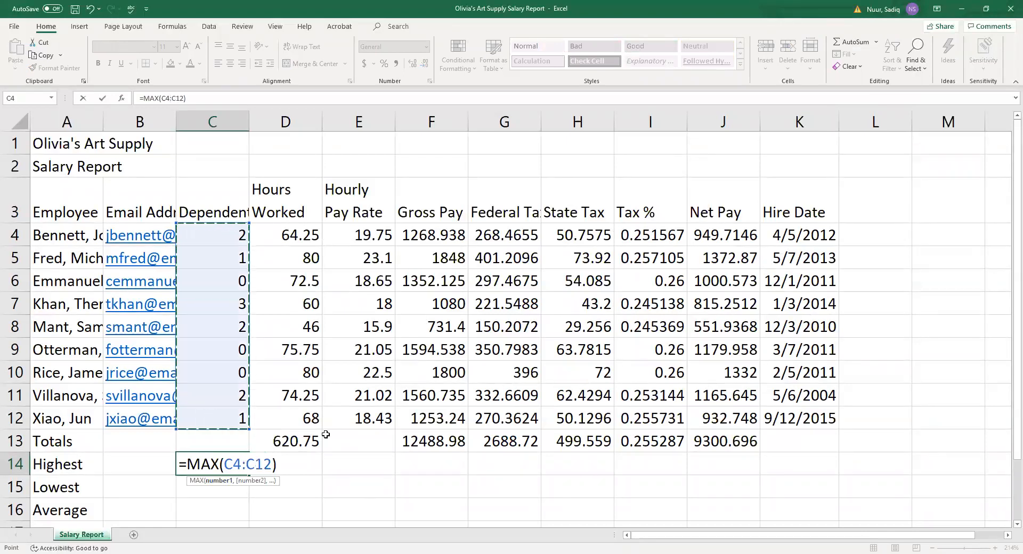
pyautogui.press('Return')
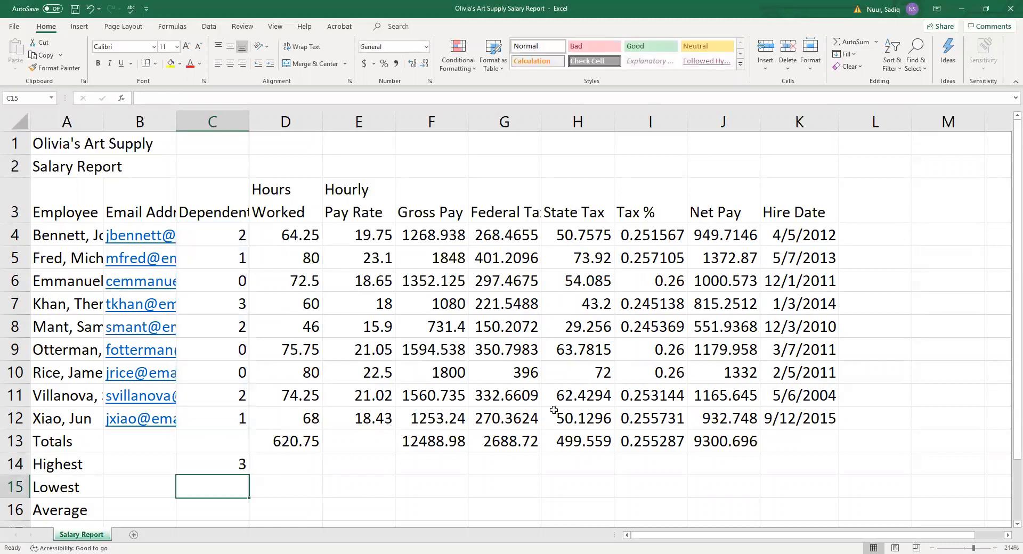
# Enter =MIN(C4:C12) in C15 from the AutoSum list for the lowest dependents.
pyautogui.click(877, 42)
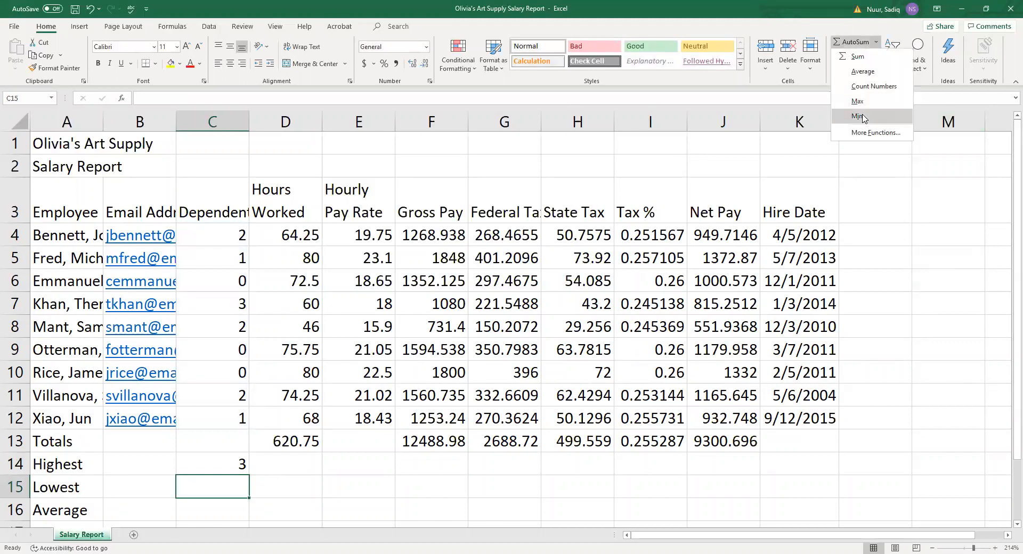
pyautogui.click(858, 116)
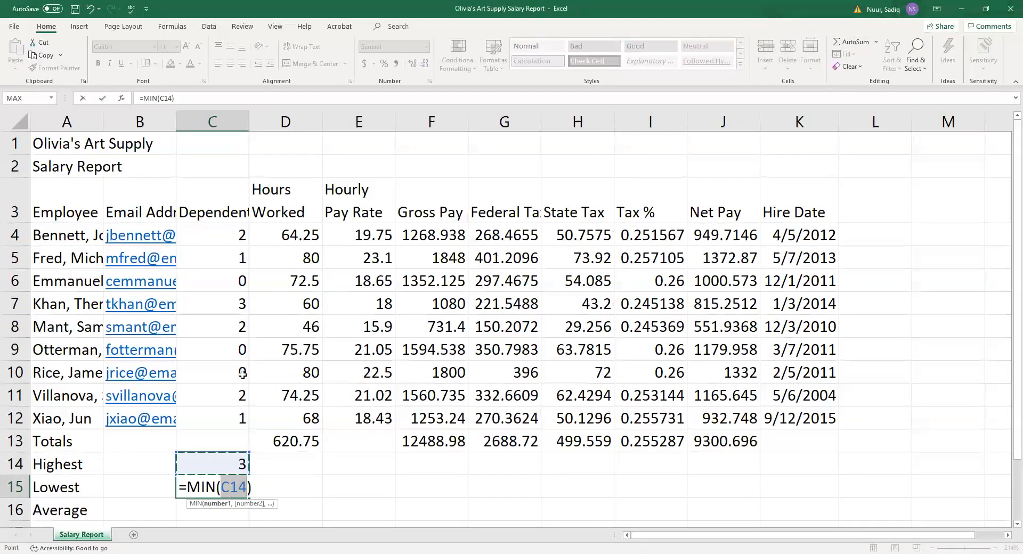
pyautogui.click(218, 231)
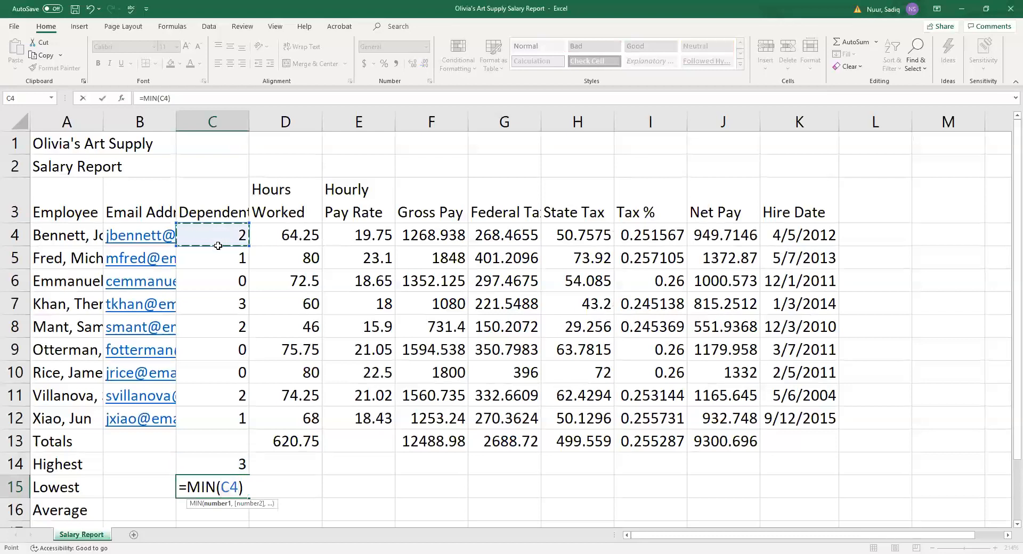
pyautogui.moveTo(218, 245); pyautogui.dragTo(213, 418)
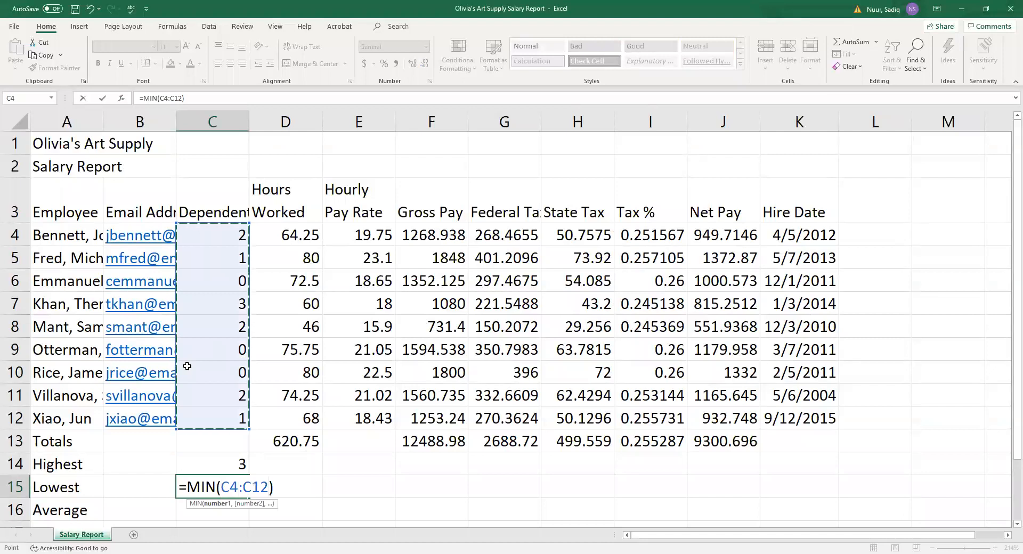
pyautogui.press('Return')
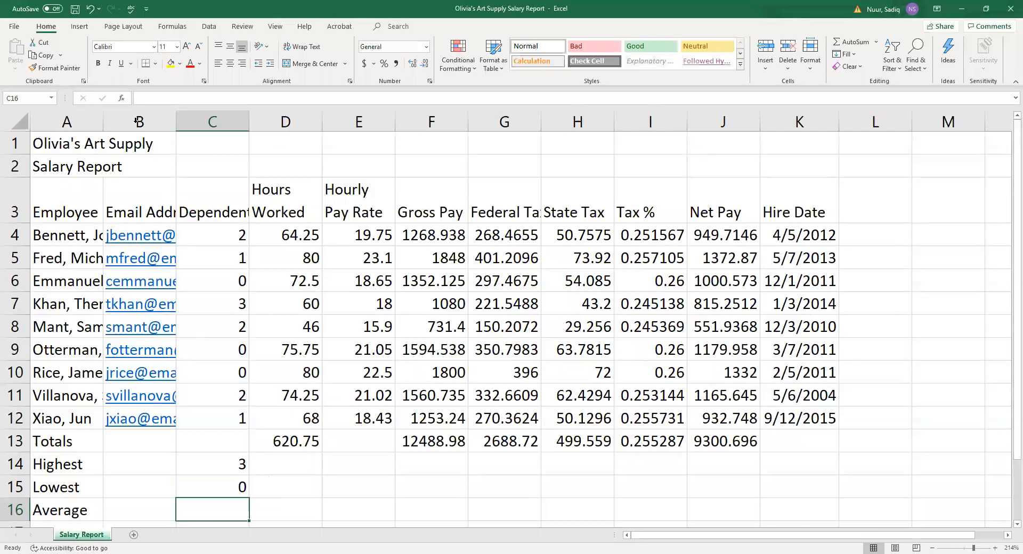
pyautogui.click(122, 100)
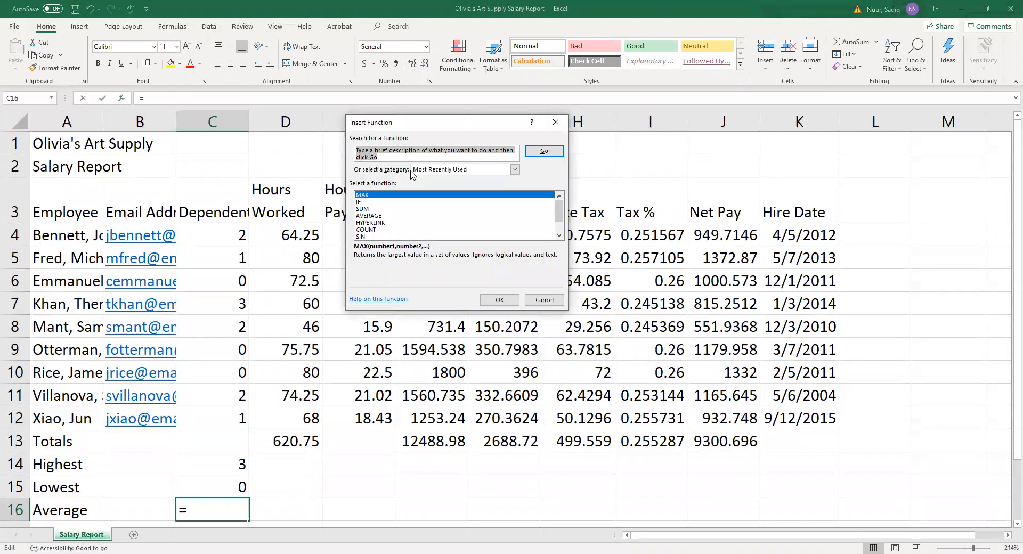
pyautogui.click(367, 215)
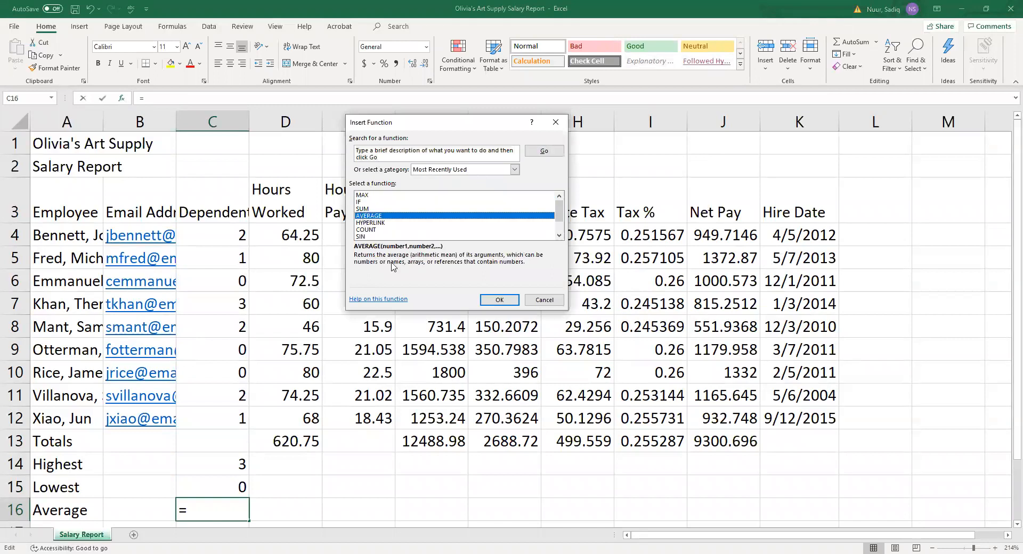
pyautogui.click(498, 300)
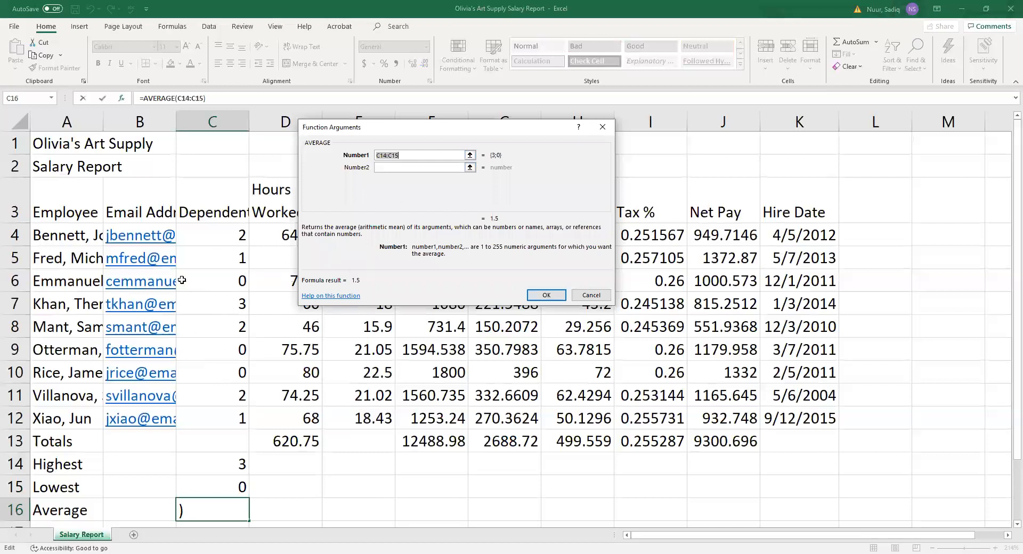
pyautogui.click(213, 234)
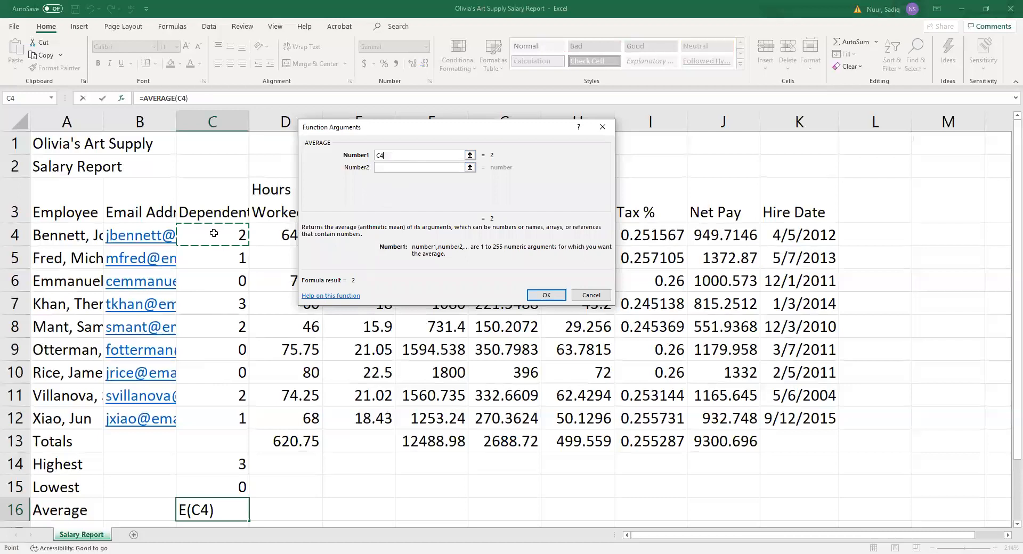
pyautogui.moveTo(214, 233); pyautogui.dragTo(211, 414)
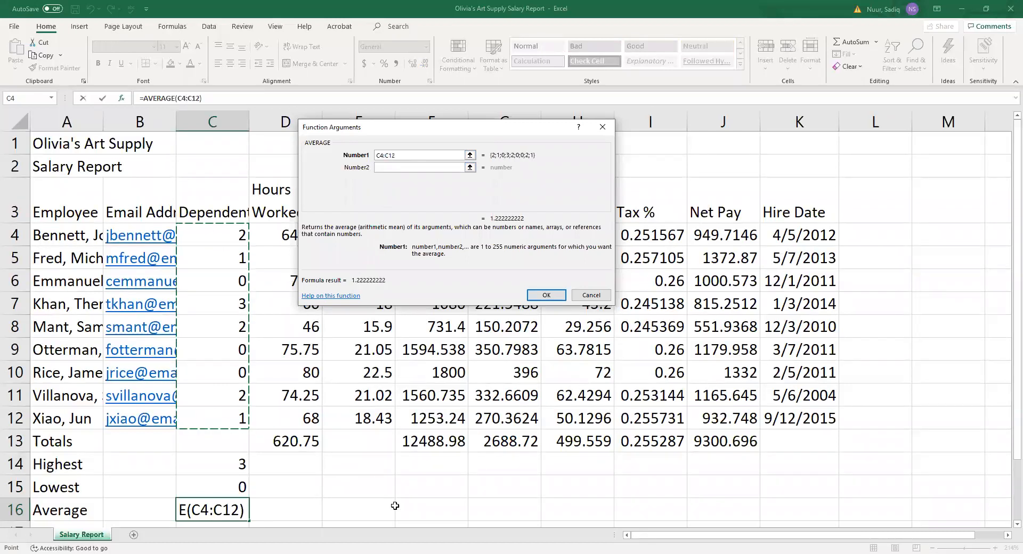
pyautogui.click(541, 296)
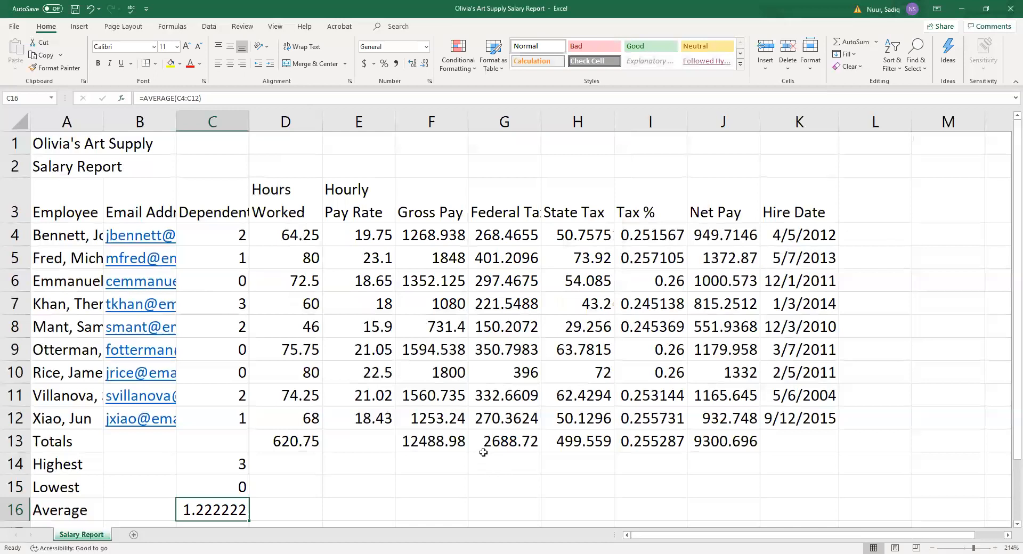
pyautogui.press('Delete')
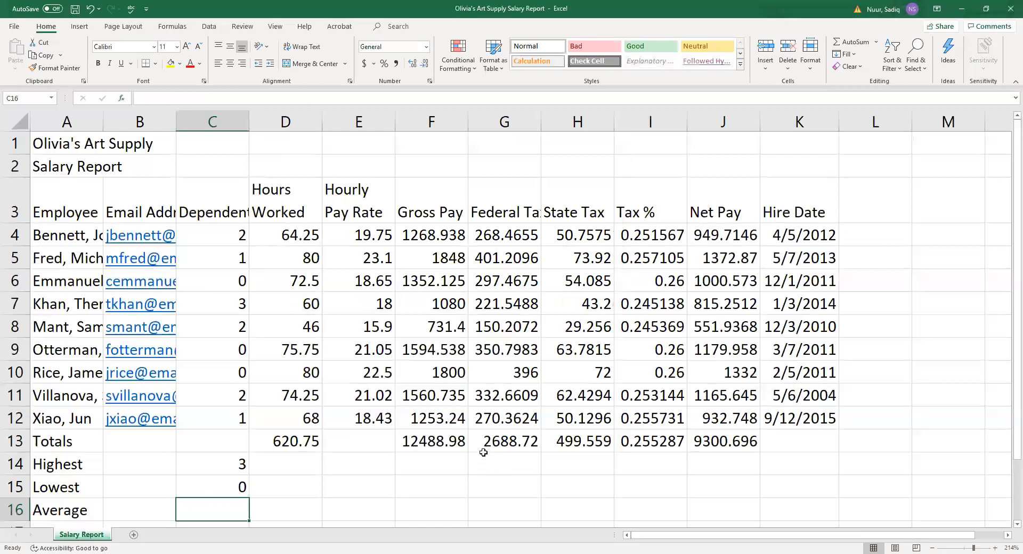
# Insert an AVERAGE of C4:C12 into C16 from the AutoSum list.
pyautogui.click(877, 43)
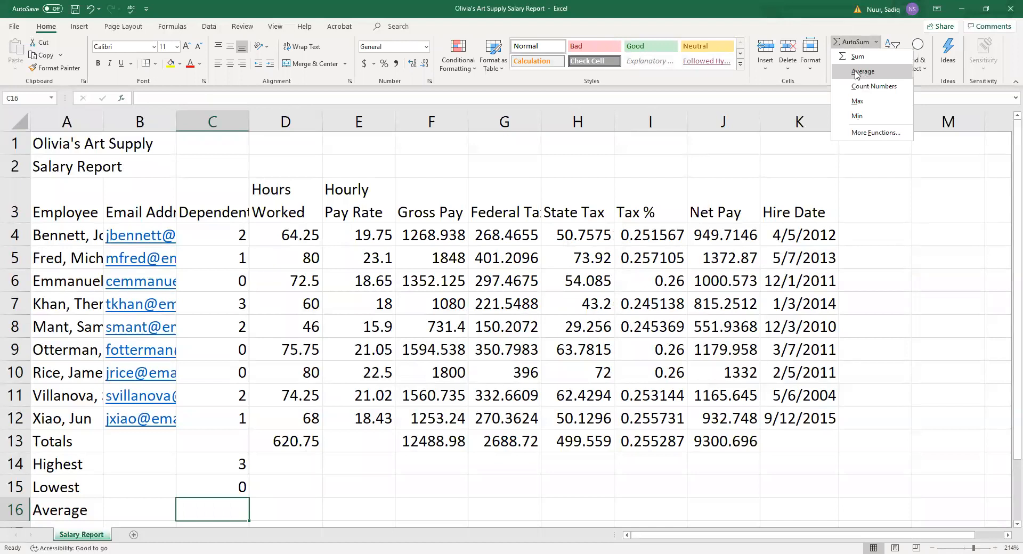
pyautogui.click(863, 72)
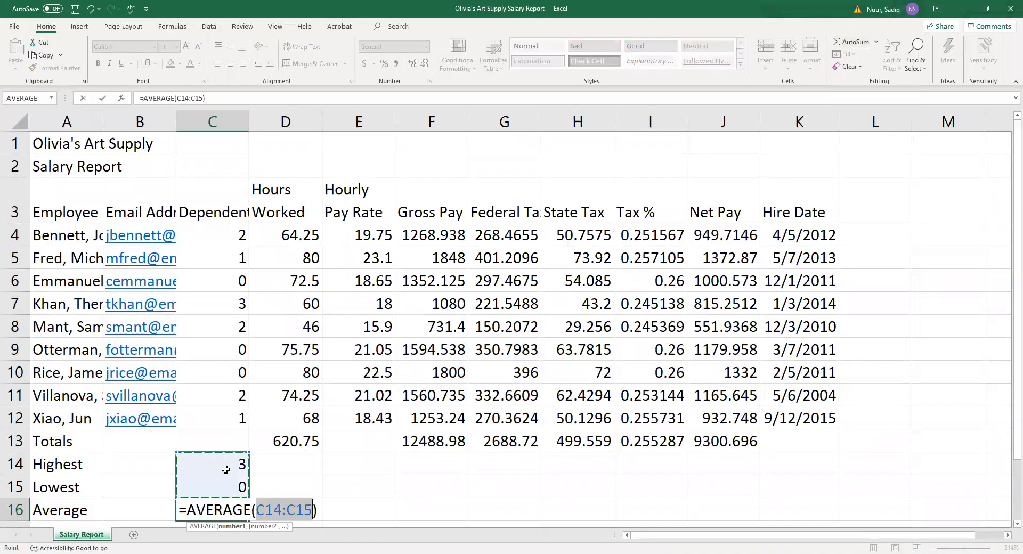
pyautogui.click(208, 234)
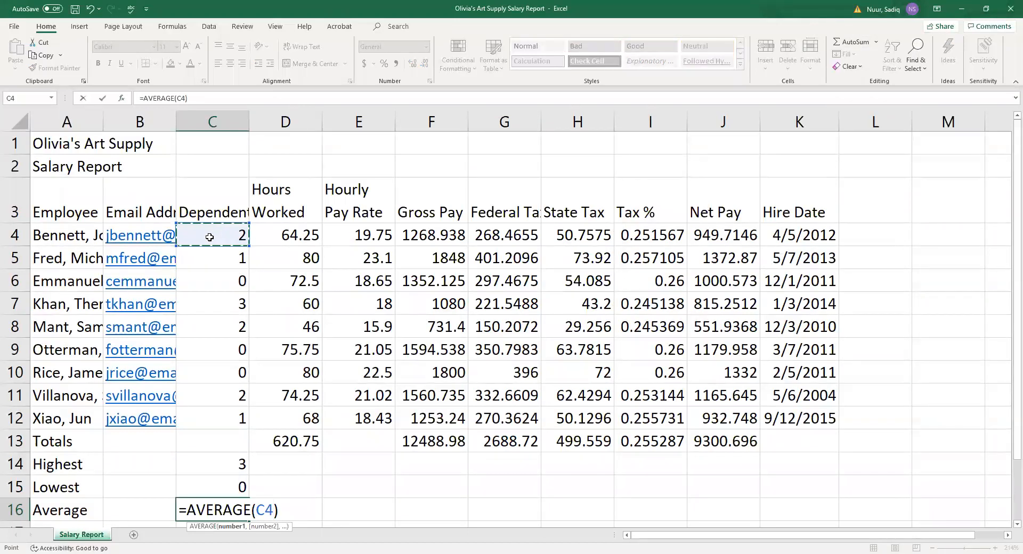
pyautogui.moveTo(209, 237); pyautogui.dragTo(234, 418)
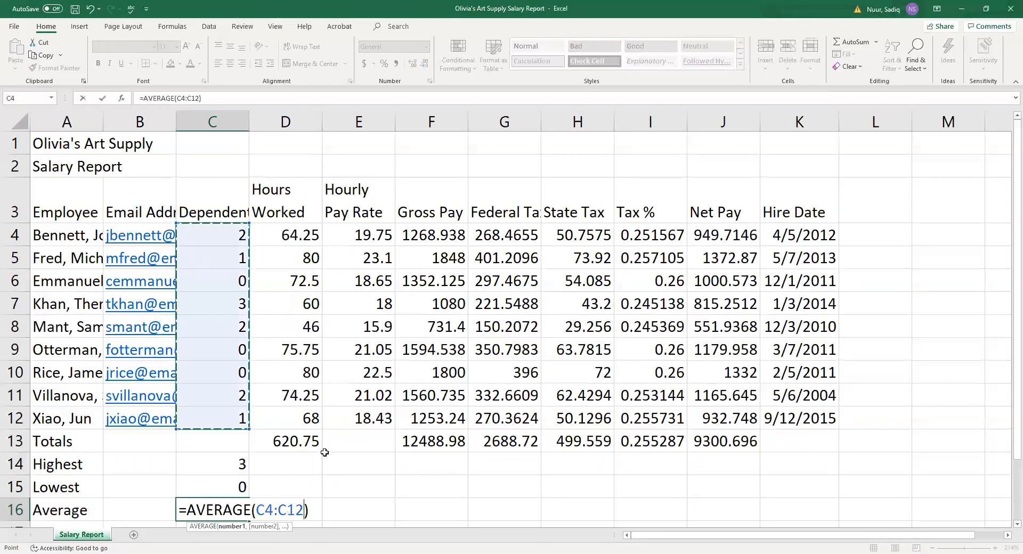
pyautogui.press('Return')
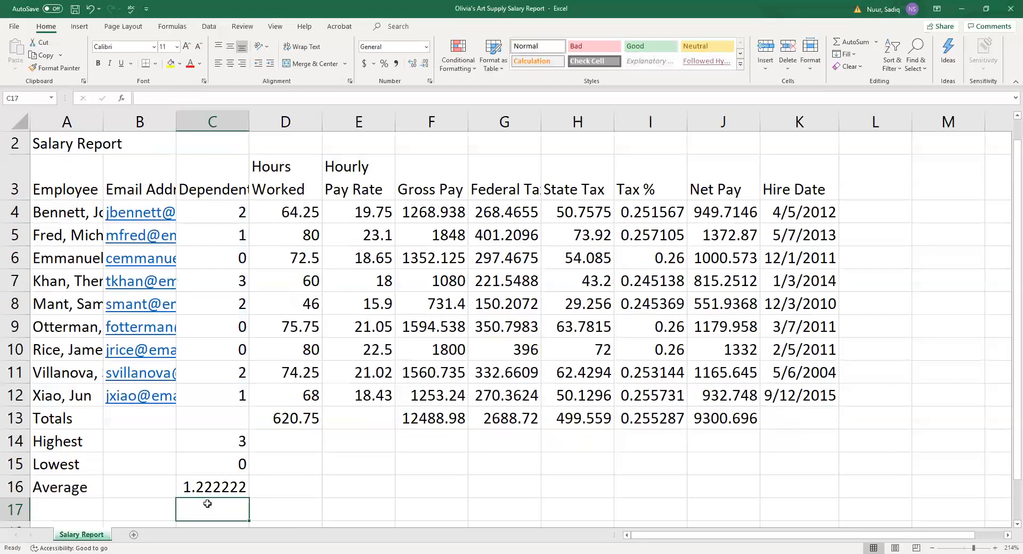
# Retype C16 as =AVERAGE(C4:C12) using AutoComplete, giving 1.222222.
pyautogui.click(200, 488)
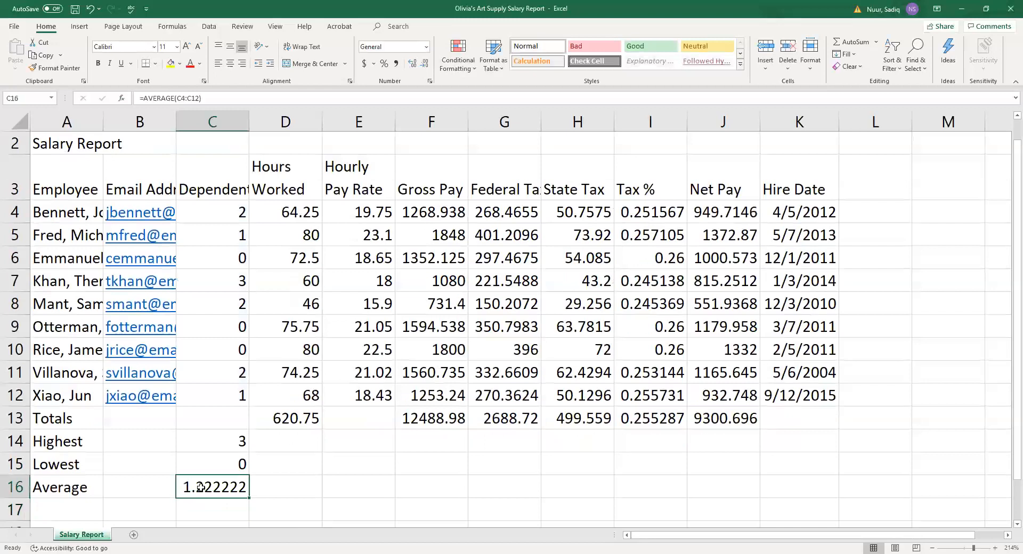
pyautogui.press('Delete')
pyautogui.write('=')
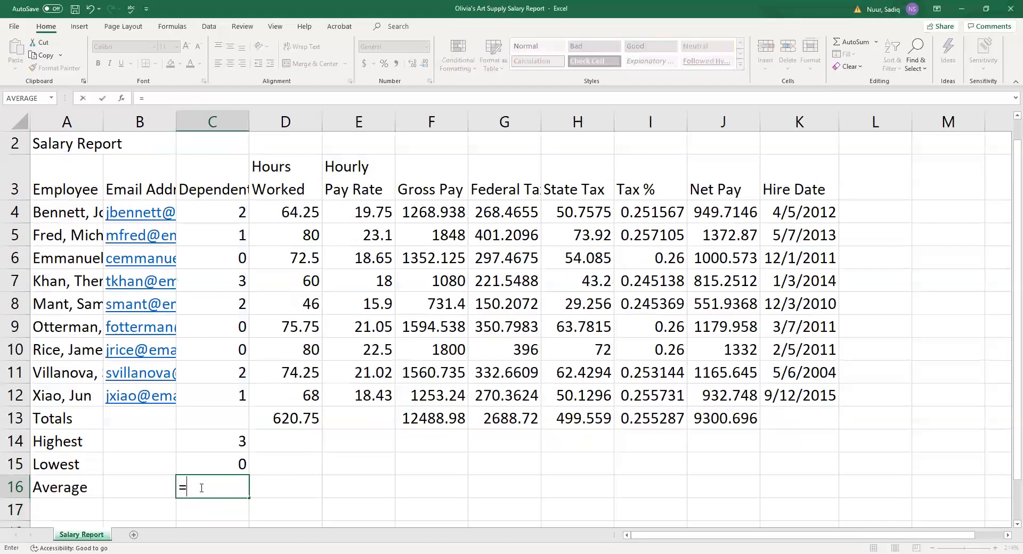
pyautogui.write('a')
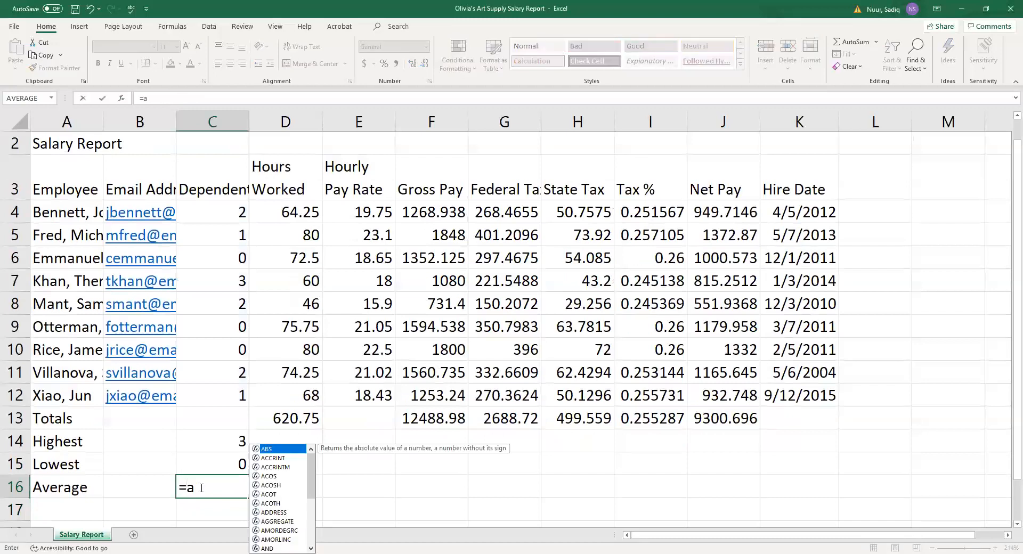
pyautogui.write('vg')
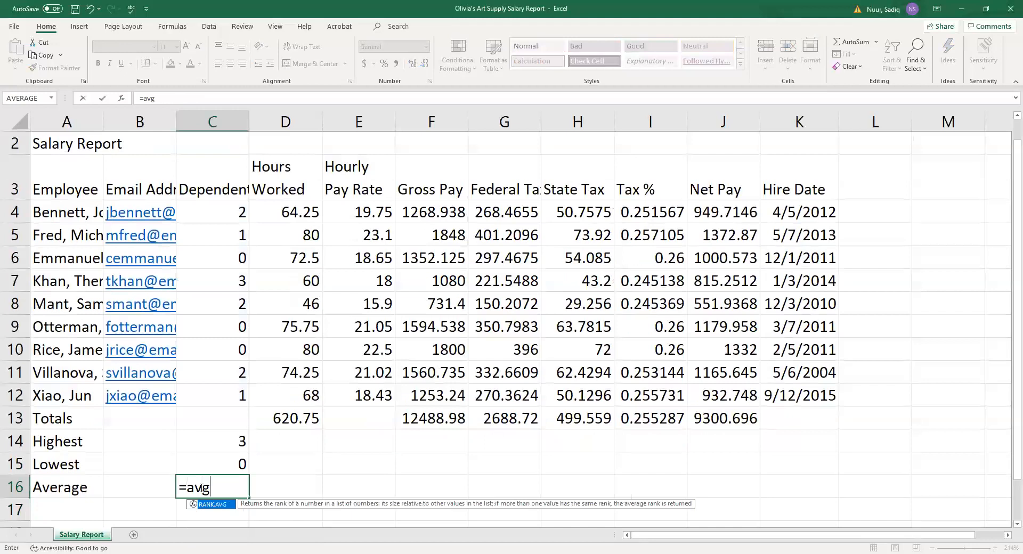
pyautogui.press('BackSpace')
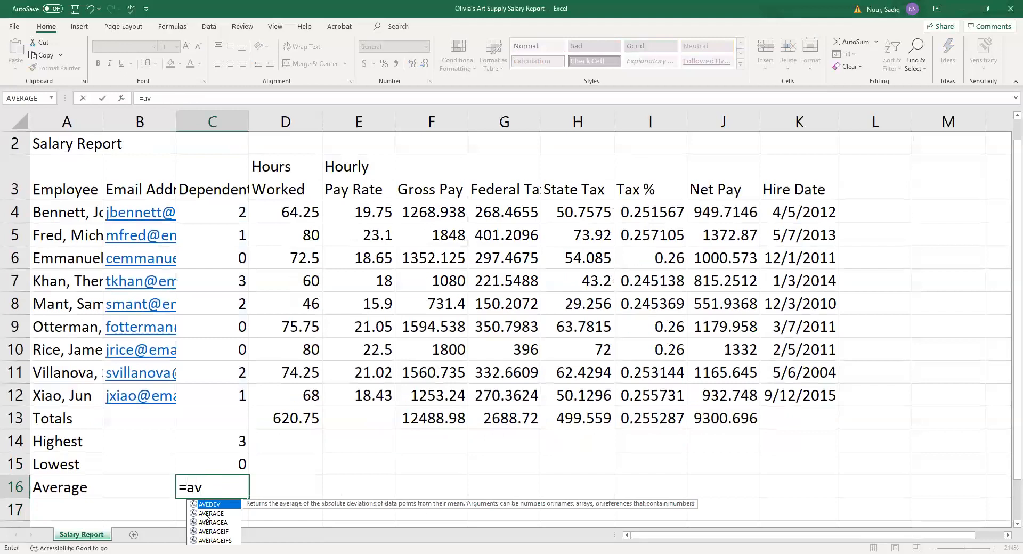
pyautogui.doubleClick(206, 514)
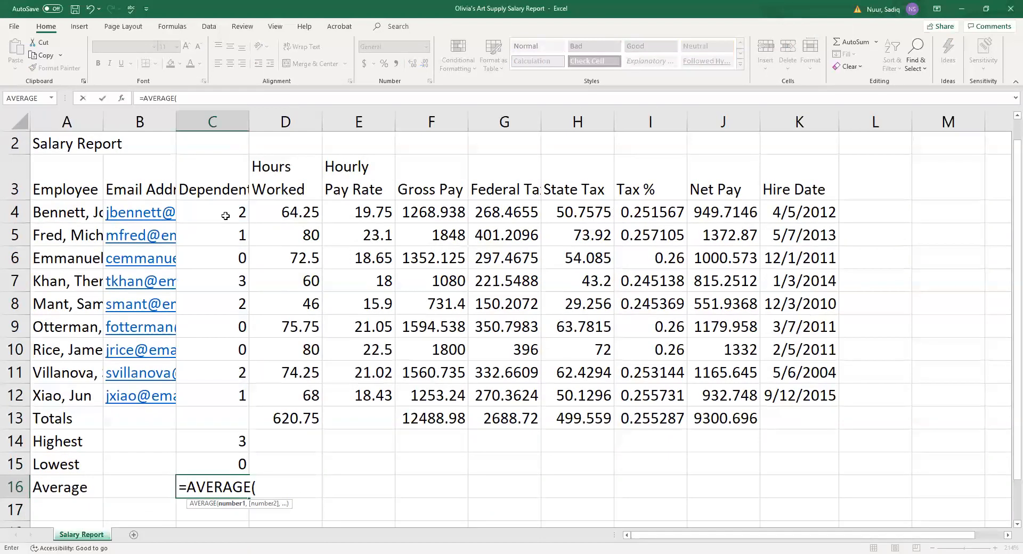
pyautogui.moveTo(226, 216); pyautogui.dragTo(229, 396)
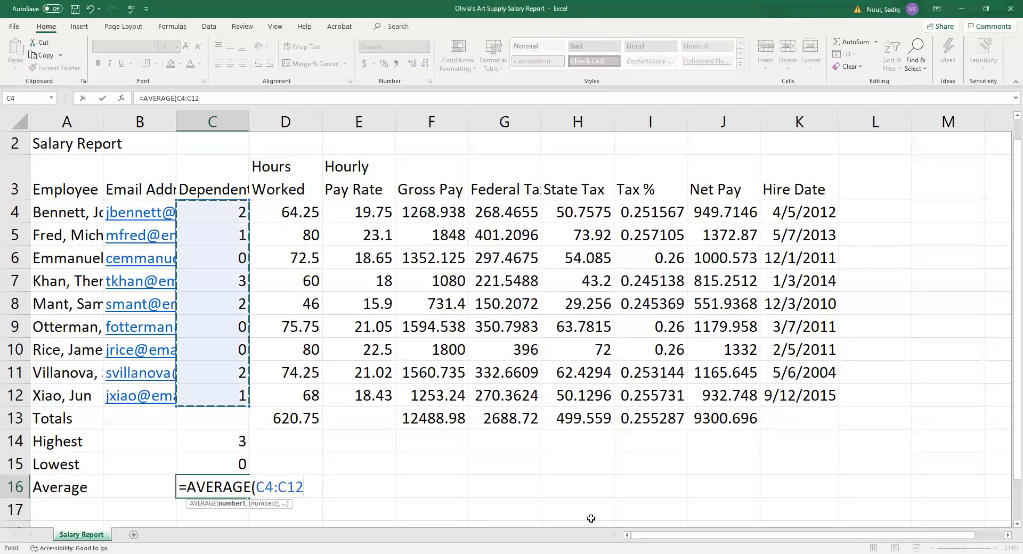
pyautogui.write(')')
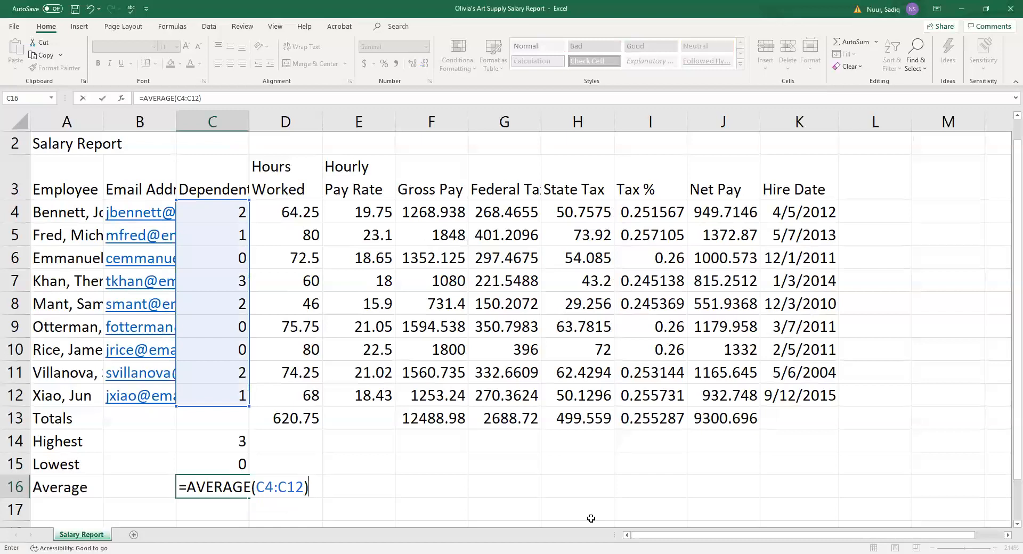
pyautogui.press('Return')
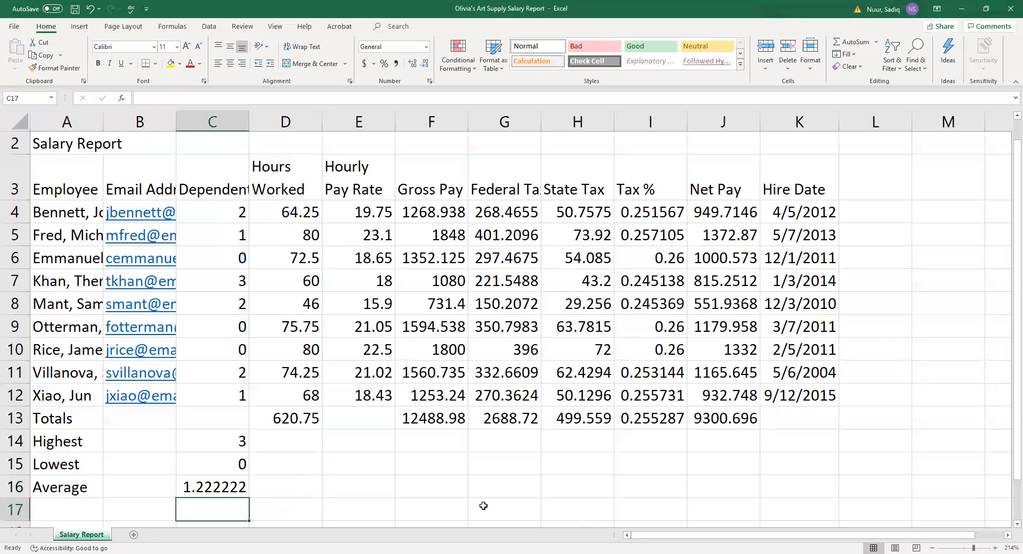
pyautogui.click(213, 438)
# Copy the C14:C16 summary formulas across through Net Pay, then clear the Tax % average in I16.
pyautogui.hotkey('shift', 'Down')
pyautogui.hotkey('shift', 'Down')
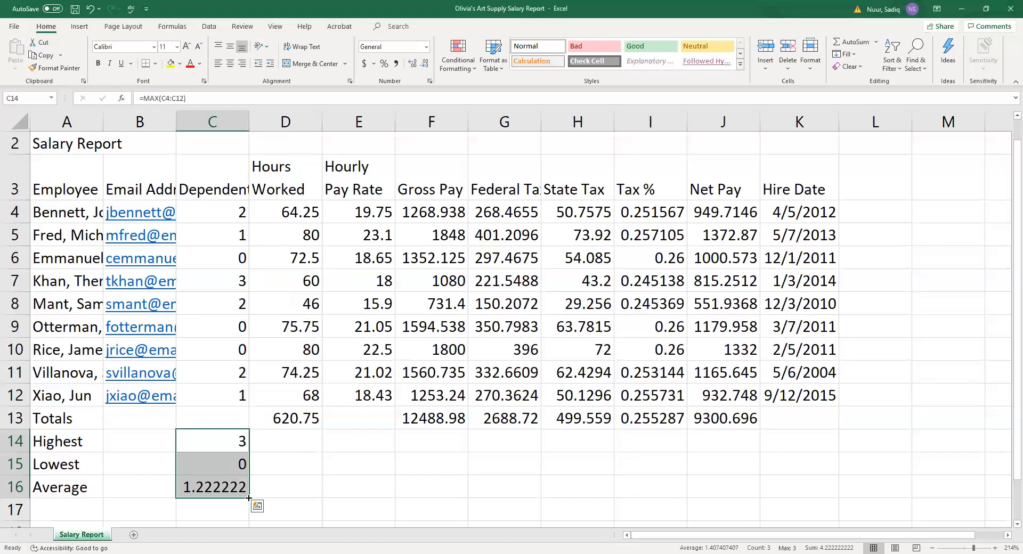
pyautogui.moveTo(248, 498); pyautogui.dragTo(602, 511)
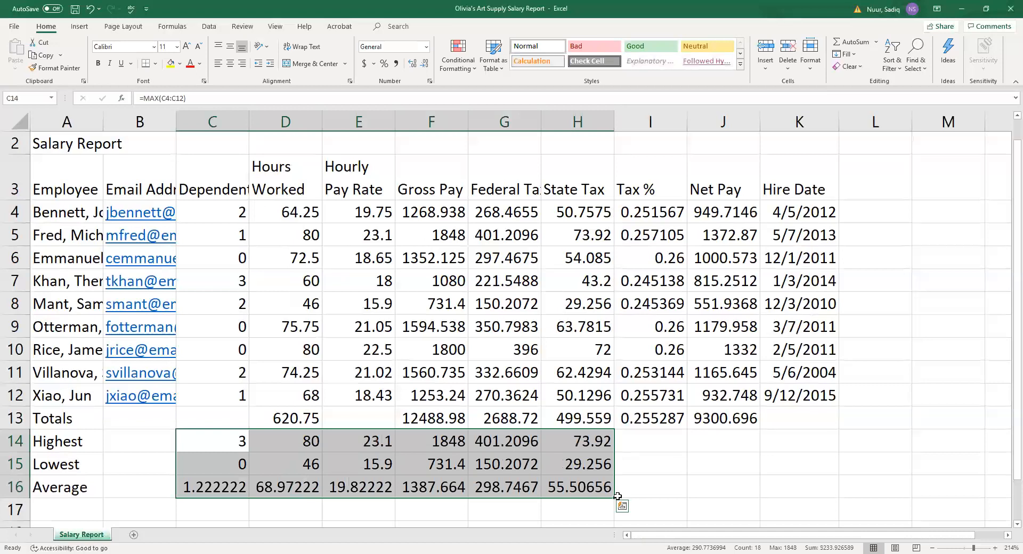
pyautogui.moveTo(614, 496); pyautogui.dragTo(735, 493)
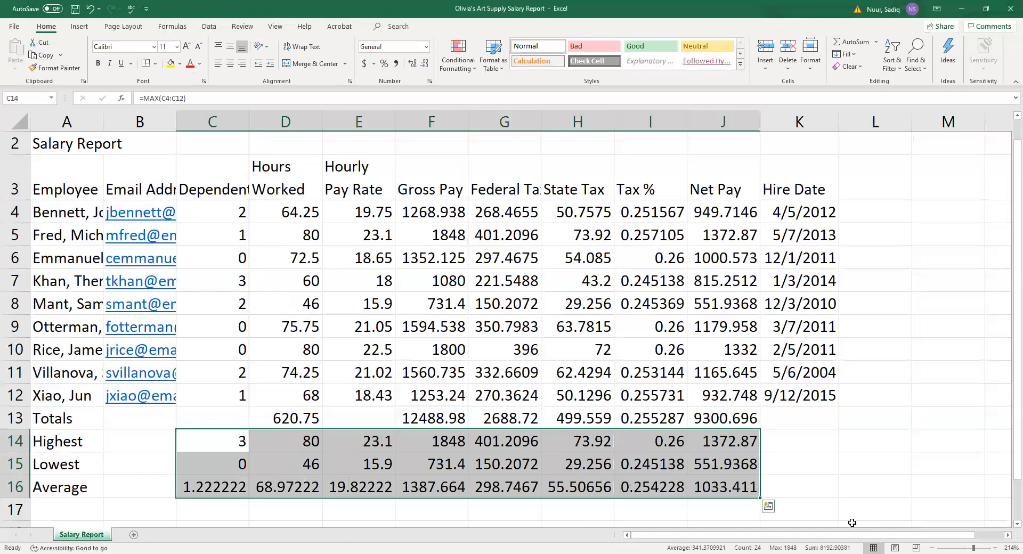
pyautogui.click(645, 490)
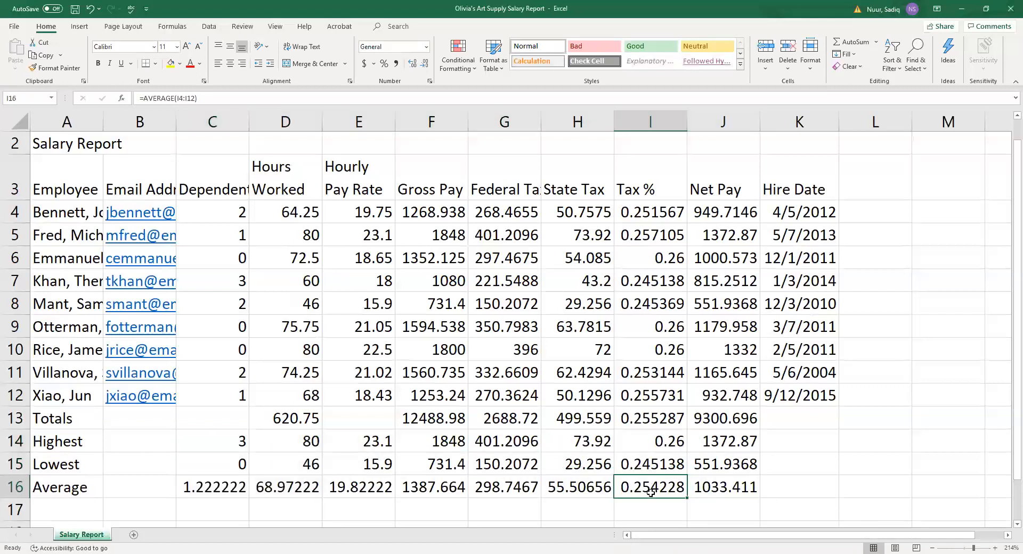
pyautogui.press('Delete')
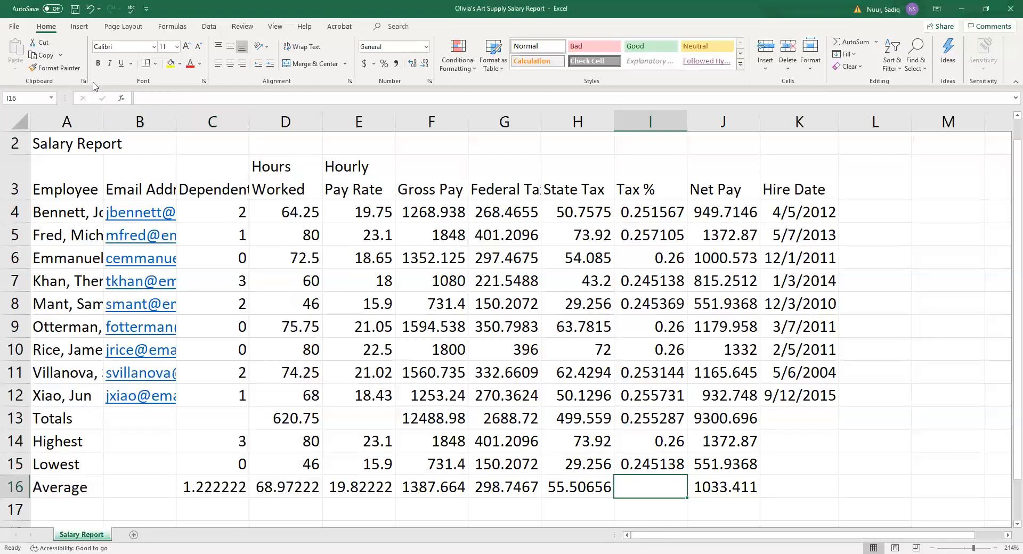
# Save the workbook and review F4's Gross Pay formula, undoing a stray edit to keep =D4*E4.
pyautogui.click(77, 11)
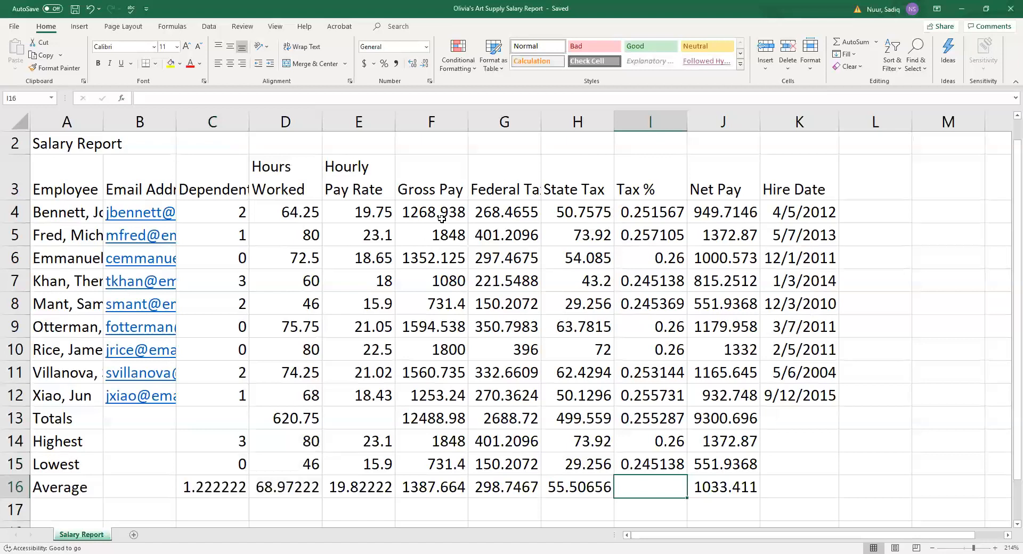
pyautogui.click(487, 213)
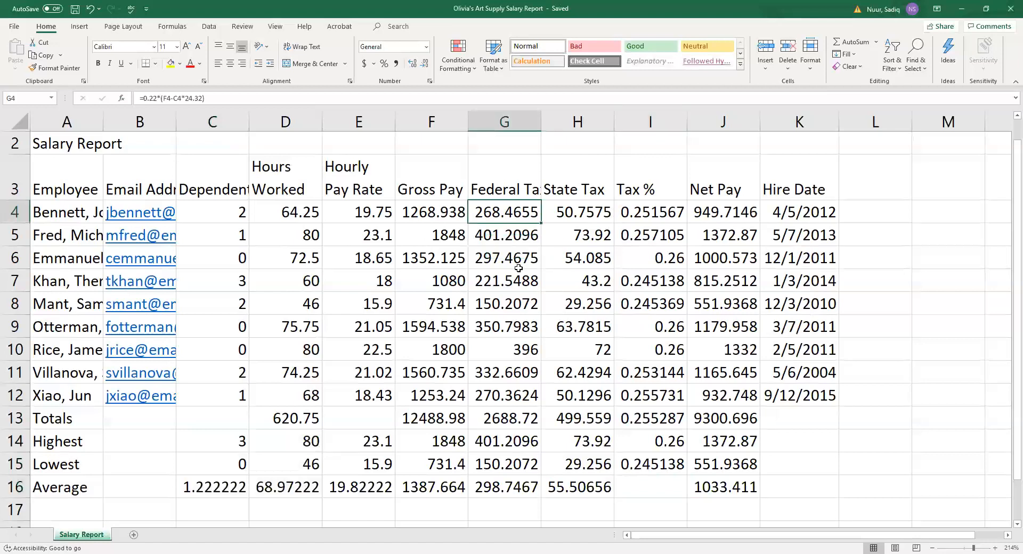
pyautogui.click(424, 215)
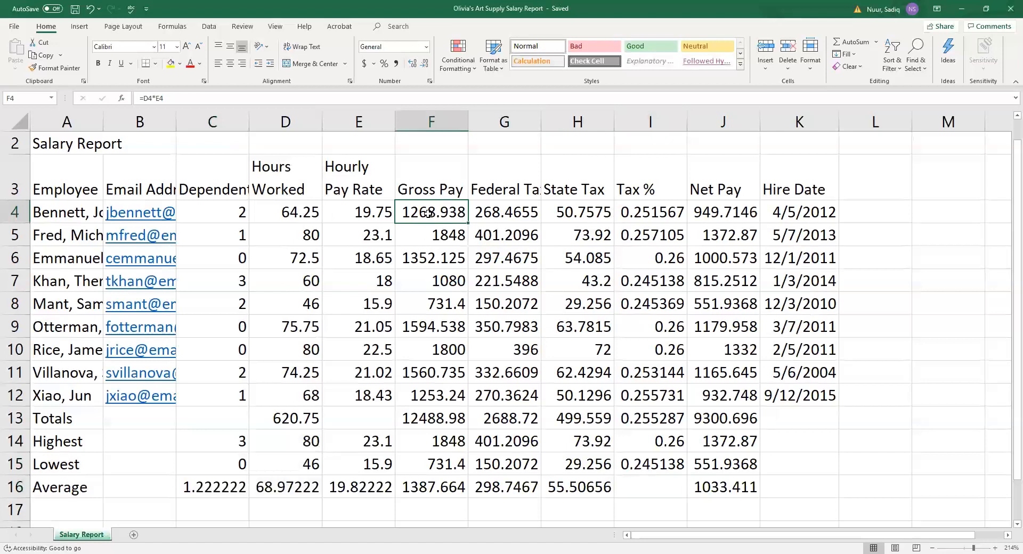
pyautogui.doubleClick(428, 213)
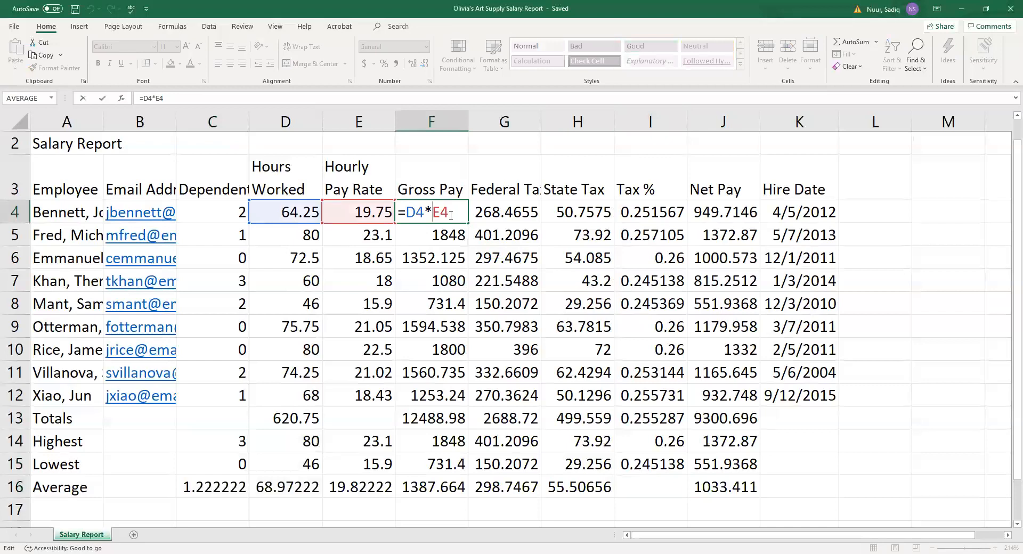
pyautogui.click(436, 245)
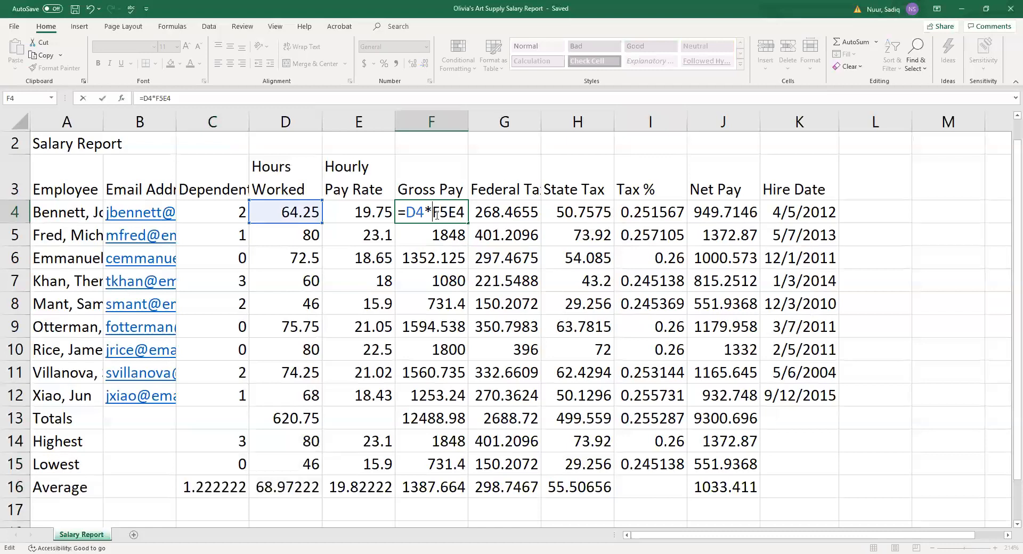
pyautogui.hotkey('ctrl', 'z')
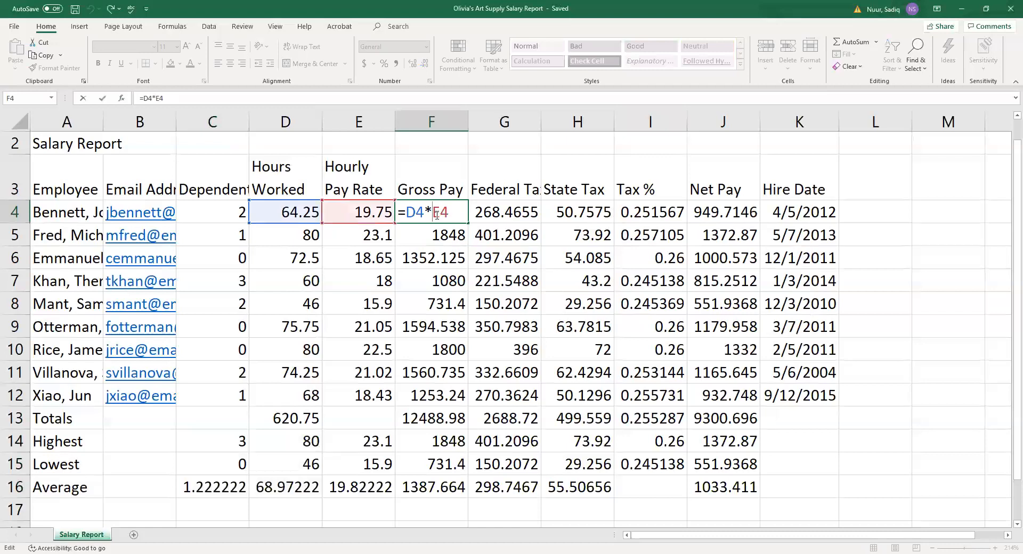
pyautogui.press('Return')
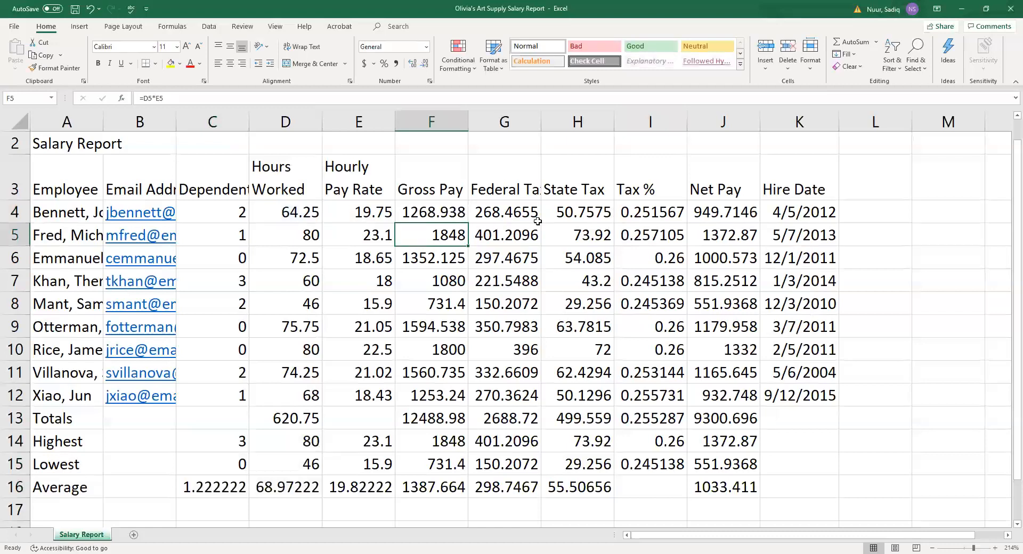
pyautogui.click(650, 212)
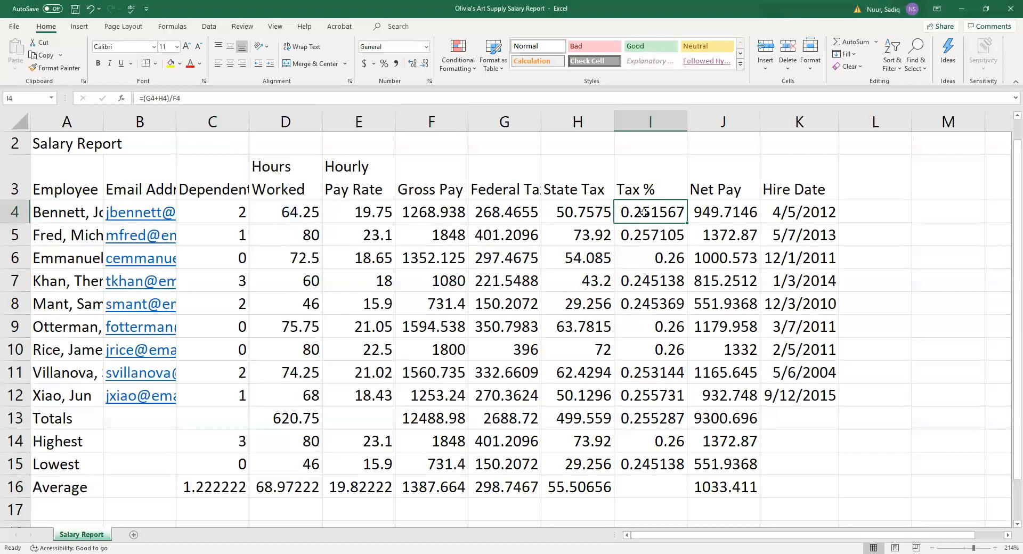
pyautogui.doubleClick(643, 212)
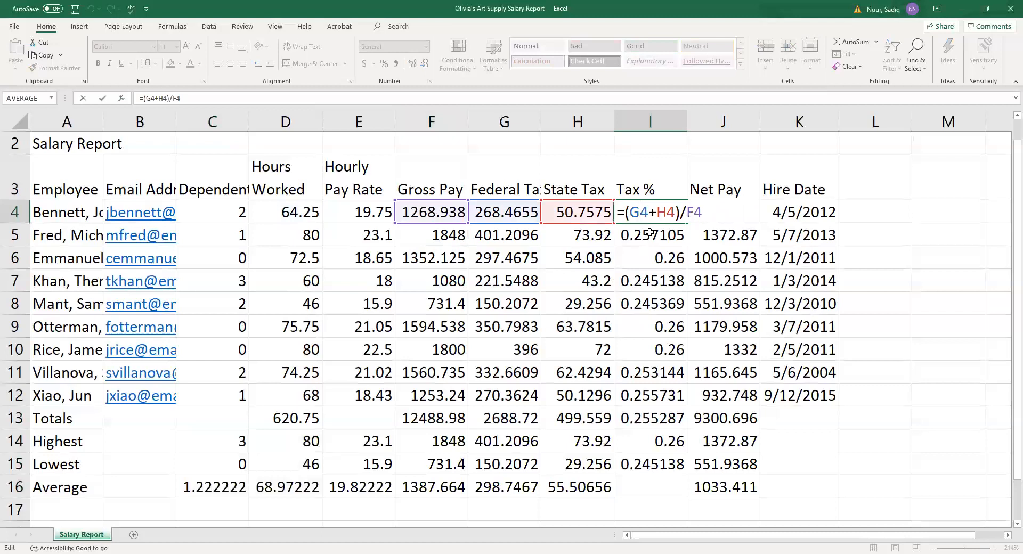
pyautogui.press('Escape')
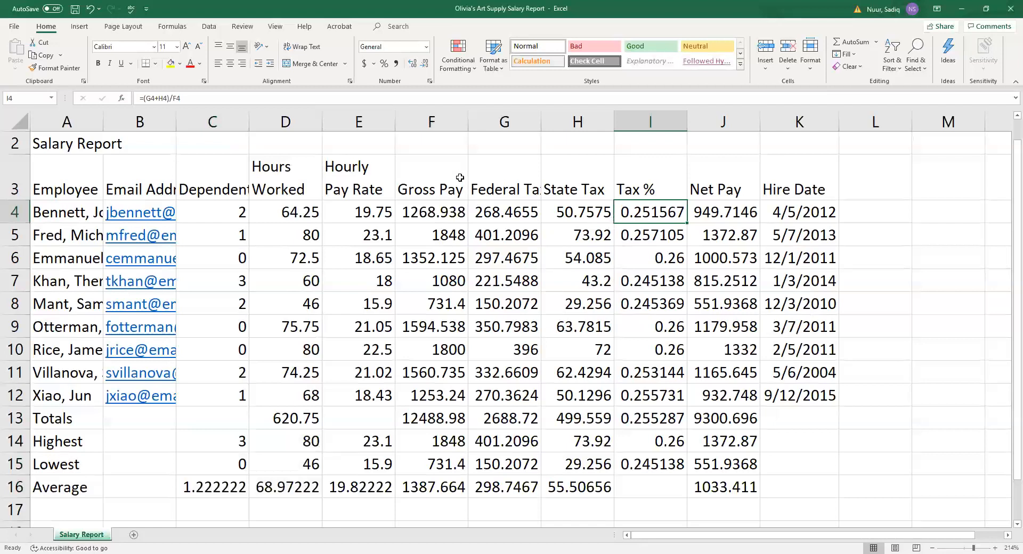
pyautogui.click(122, 27)
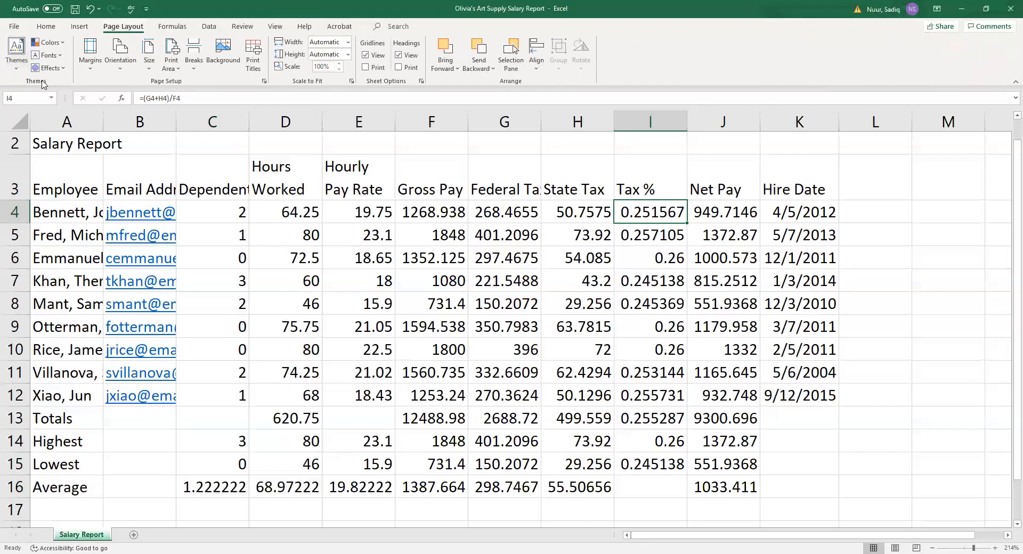
pyautogui.click(17, 68)
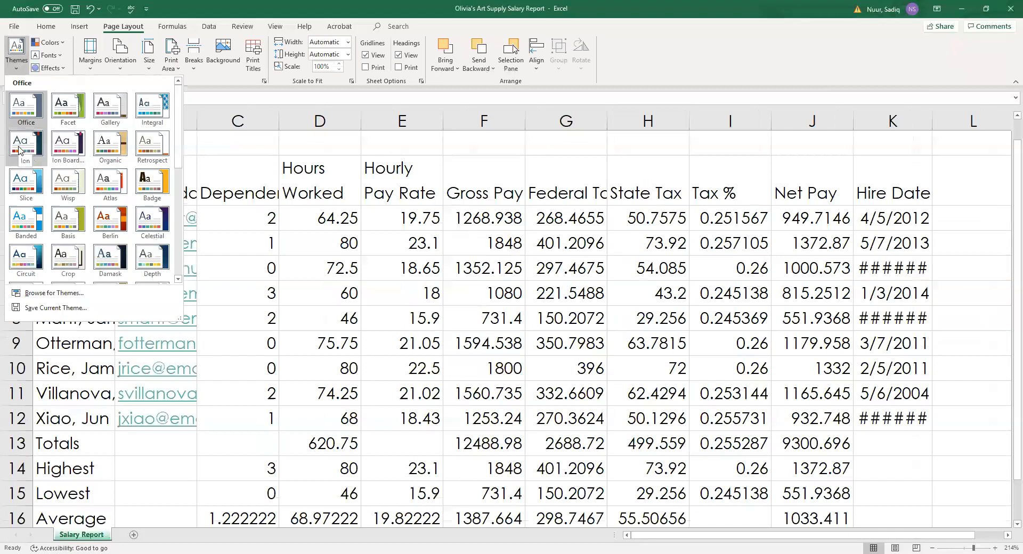
pyautogui.click(20, 148)
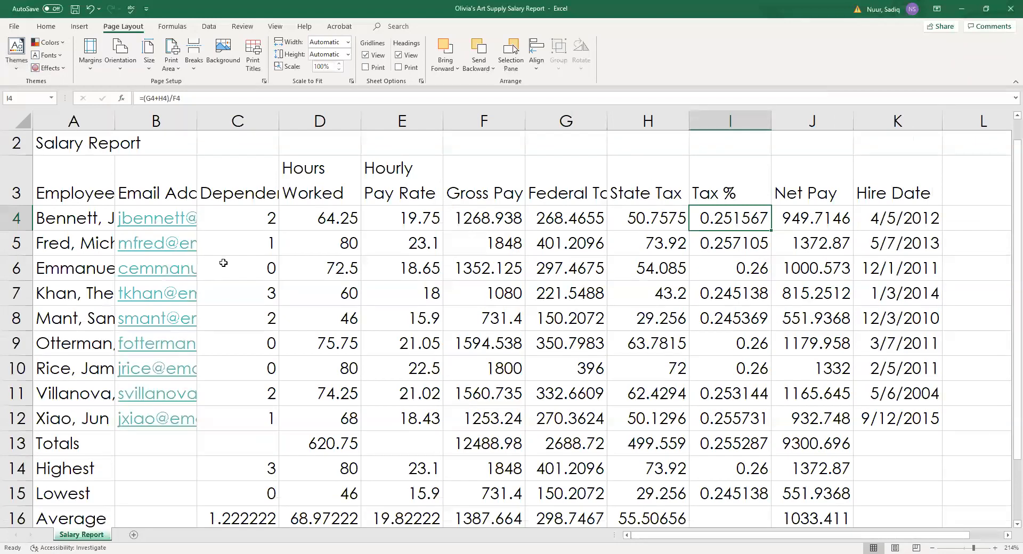
pyautogui.click(18, 67)
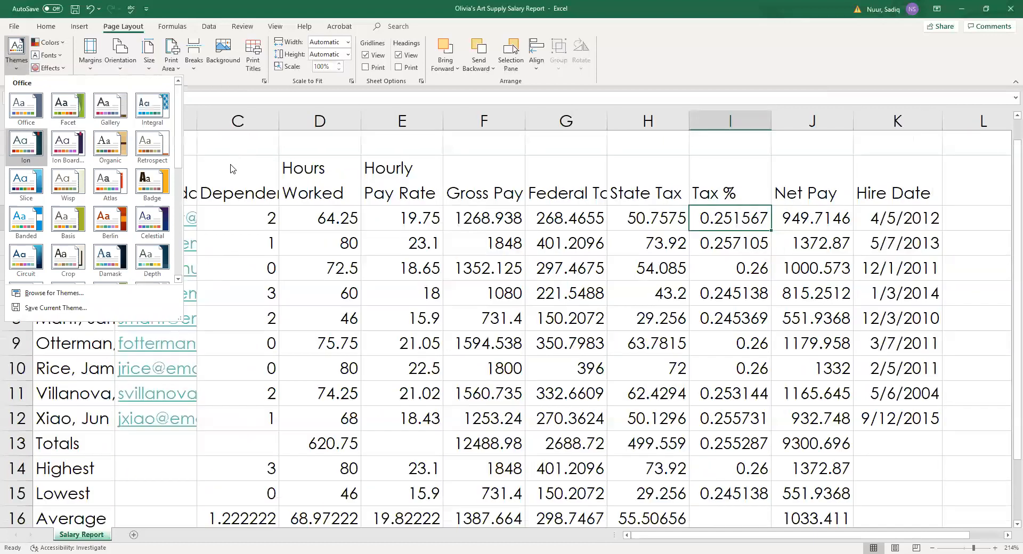
pyautogui.click(245, 209)
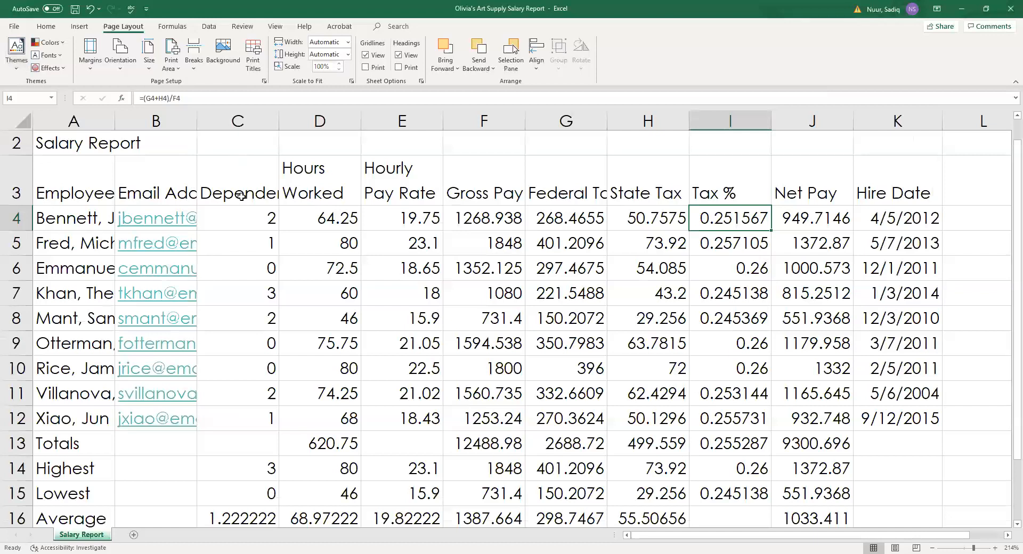
pyautogui.scroll(1, 288, 288)
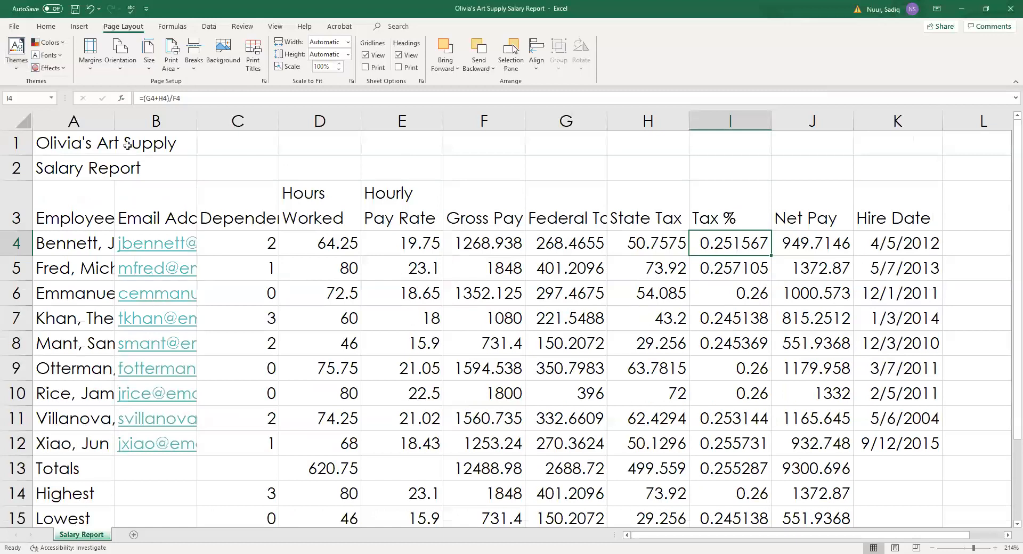
# Merge and center Olivia's Art Supply across A1:K1.
pyautogui.click(48, 143)
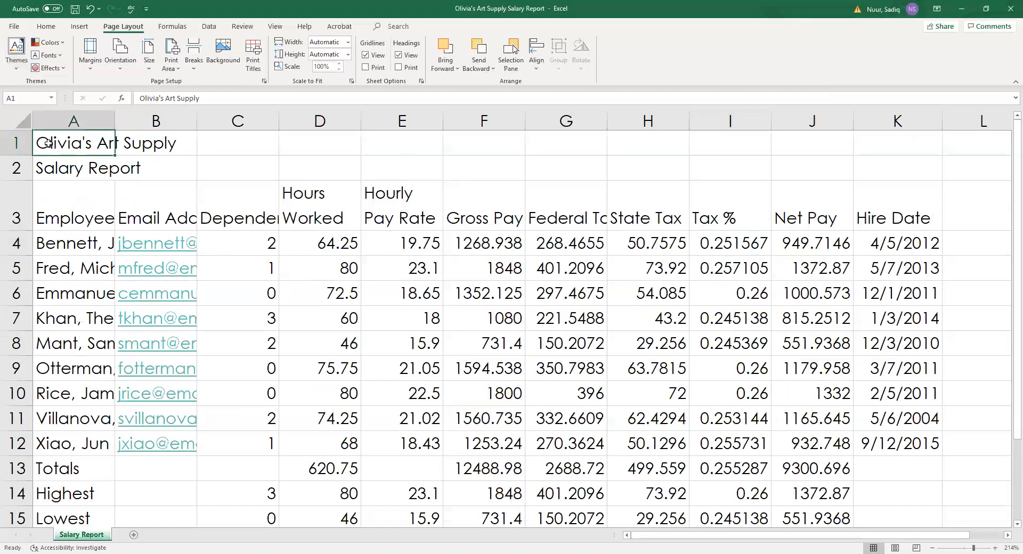
pyautogui.moveTo(48, 143); pyautogui.dragTo(877, 142)
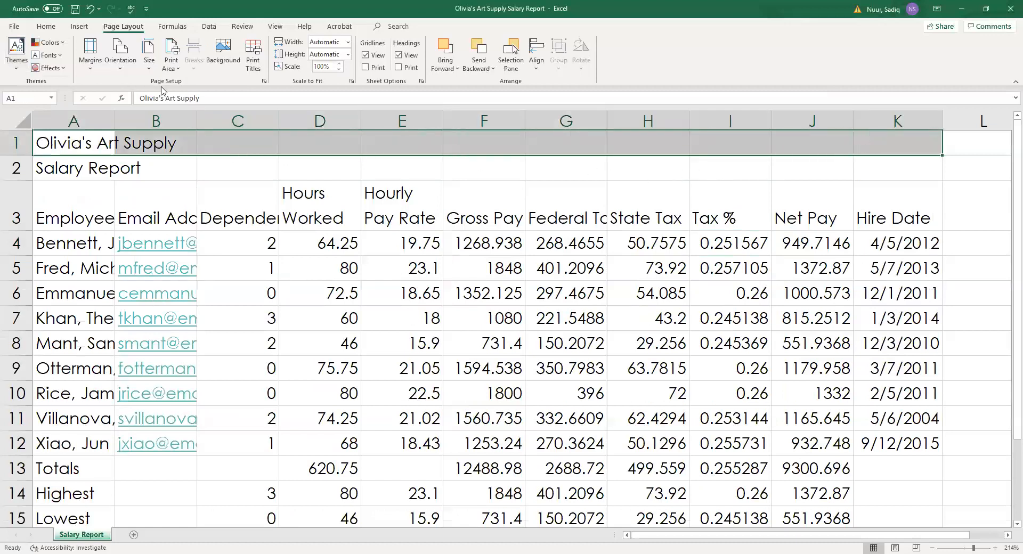
pyautogui.click(47, 28)
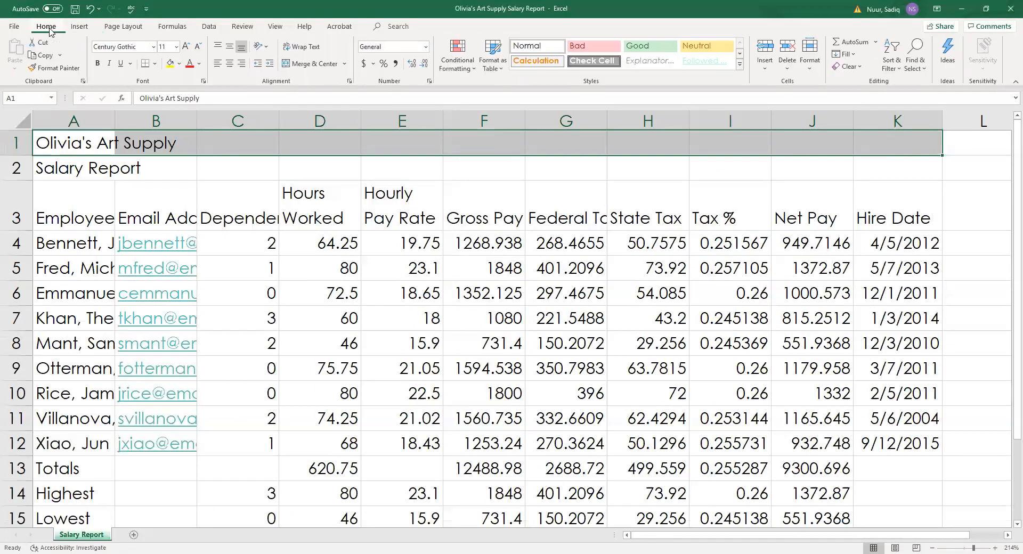
pyautogui.click(307, 65)
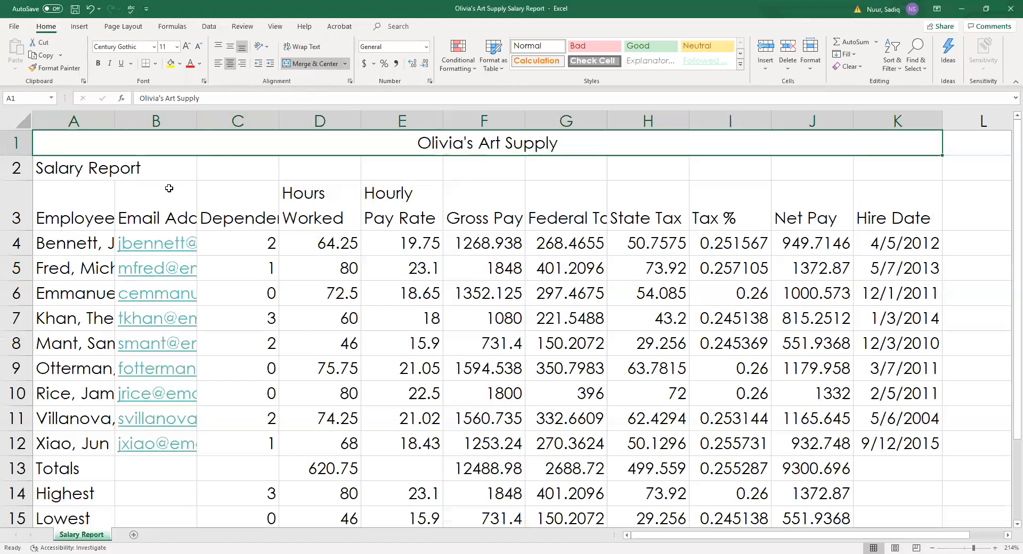
# Merge and center Salary Report across A2:K2.
pyautogui.moveTo(53, 171); pyautogui.dragTo(906, 167)
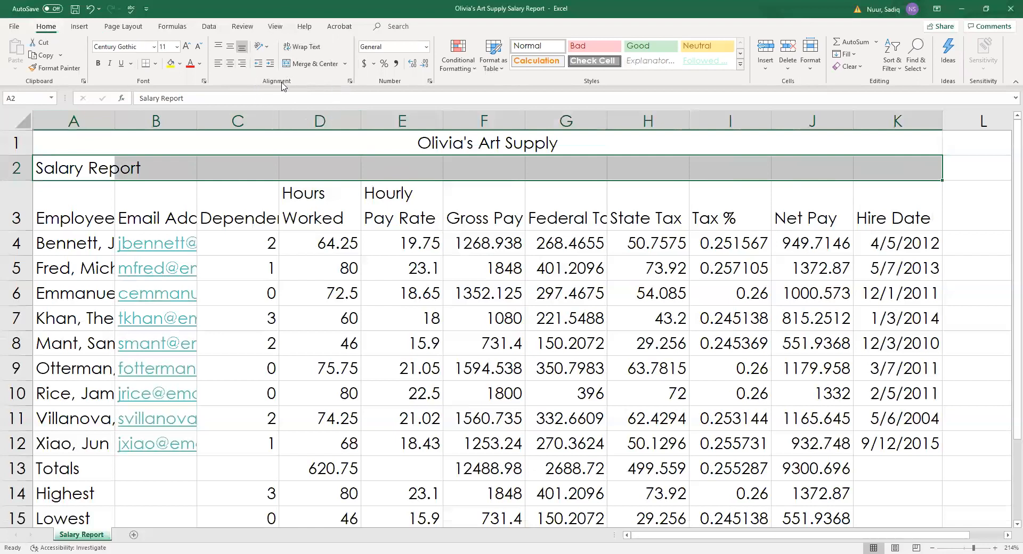
pyautogui.click(306, 65)
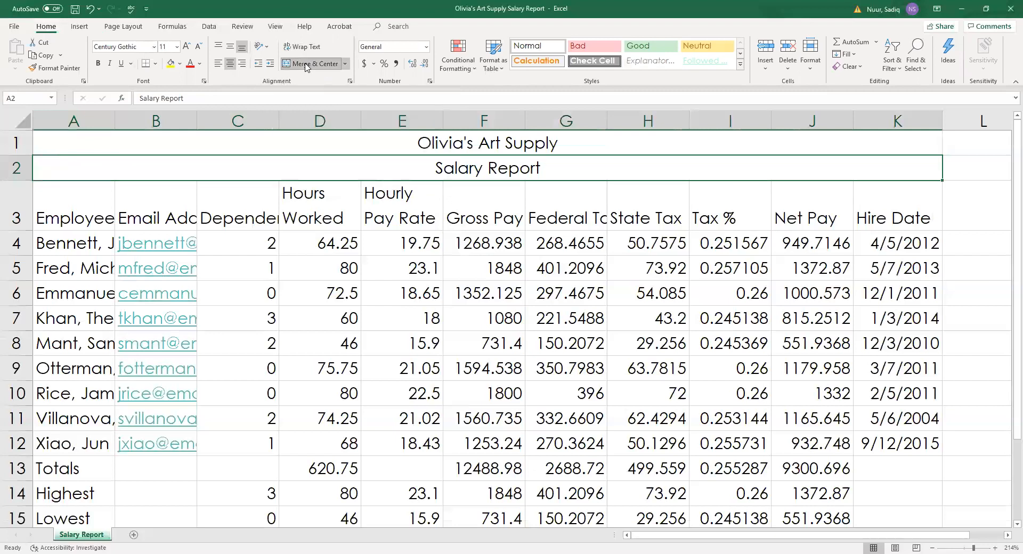
pyautogui.click(241, 143)
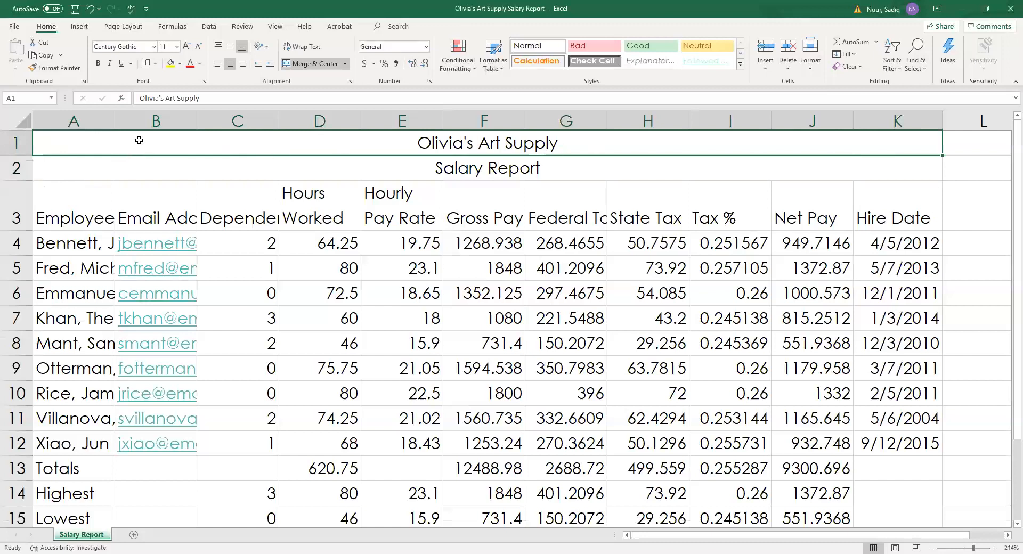
# Apply the Title cell style to both merged title rows.
pyautogui.moveTo(130, 145); pyautogui.dragTo(129, 162)
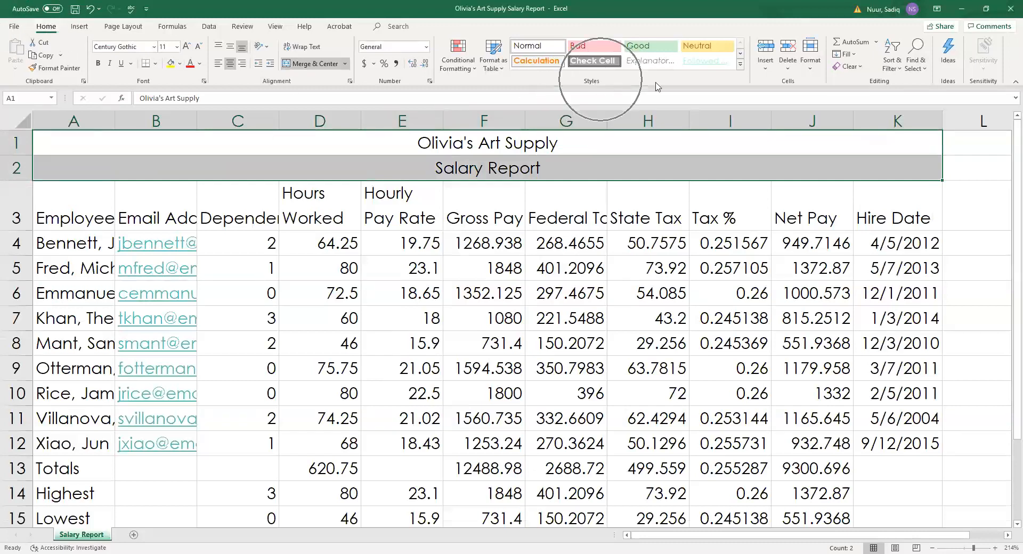
pyautogui.click(740, 66)
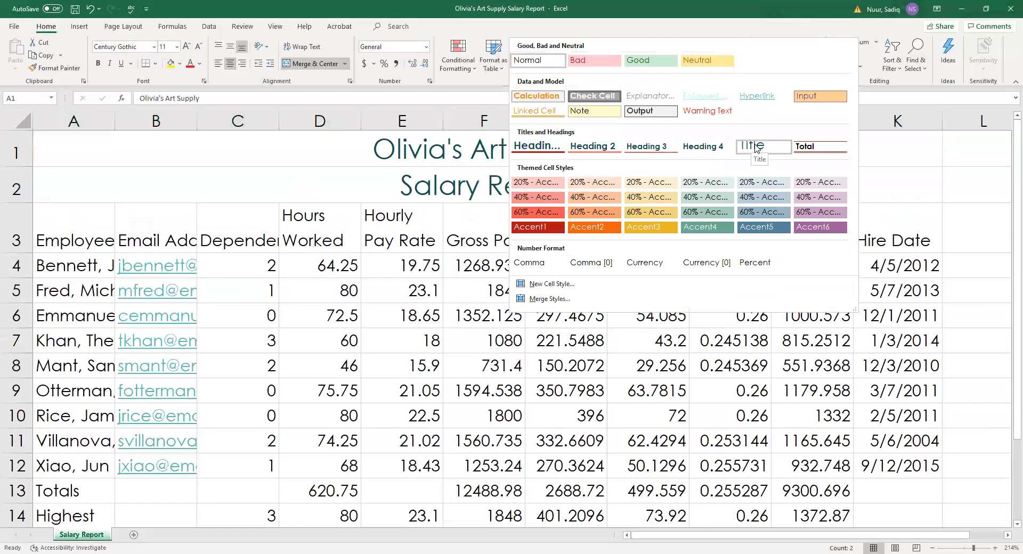
pyautogui.click(755, 147)
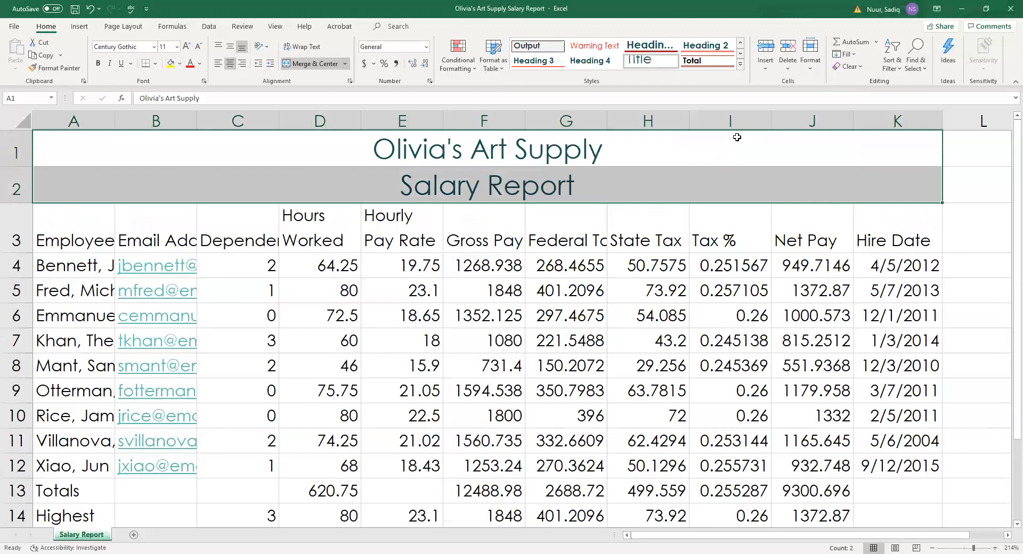
# Decrease the Salary Report title to 16 pt, below the 18 pt company name.
pyautogui.click(160, 193)
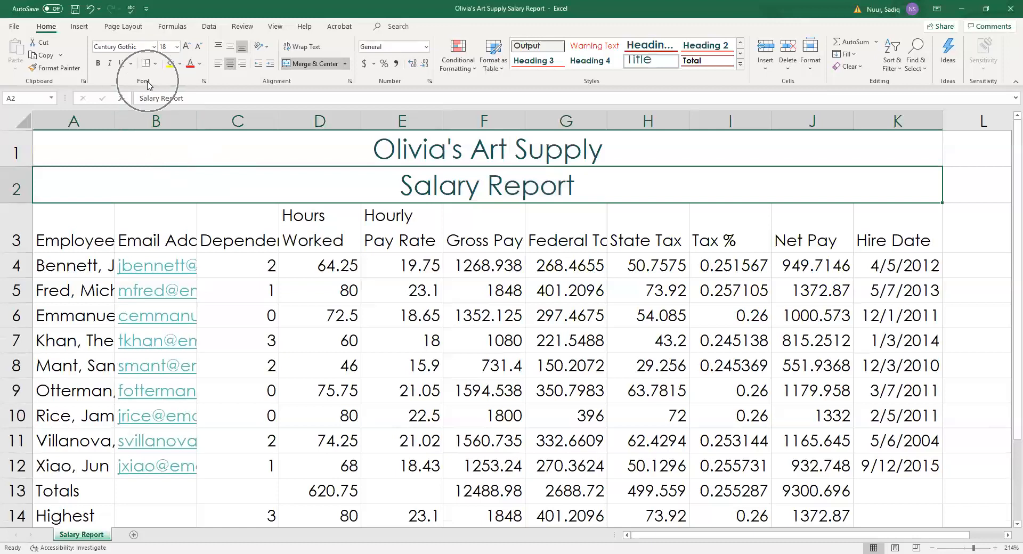
pyautogui.click(198, 48)
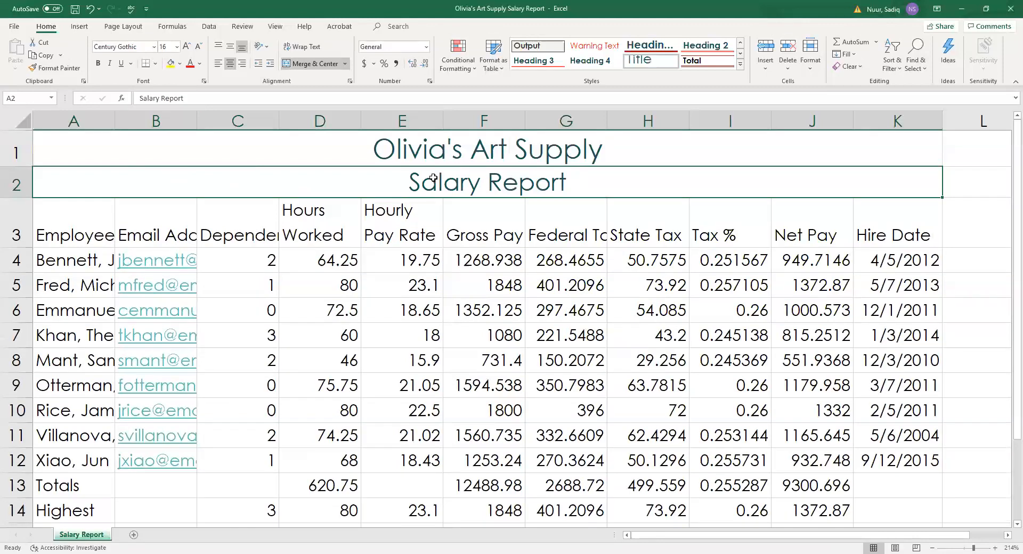
pyautogui.click(222, 145)
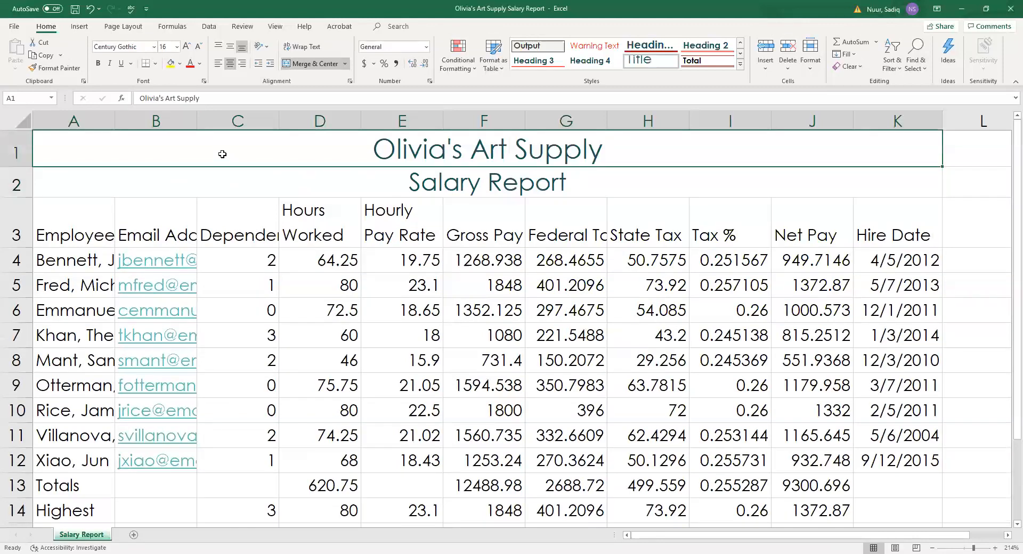
pyautogui.moveTo(223, 157); pyautogui.dragTo(217, 183)
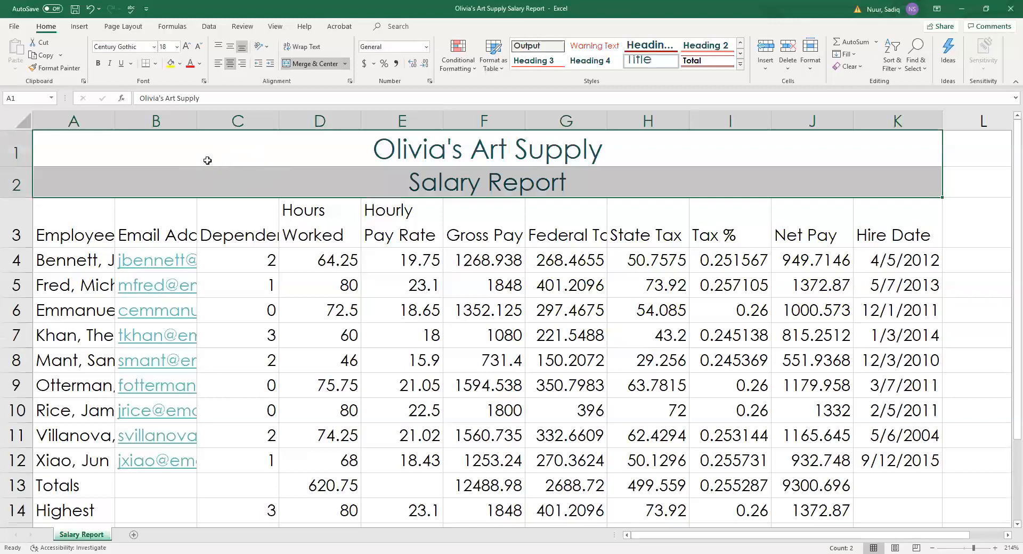
# Fill title rows A1:K2 with Blue-Gray, Accent 5, Lighter 60%.
pyautogui.click(181, 64)
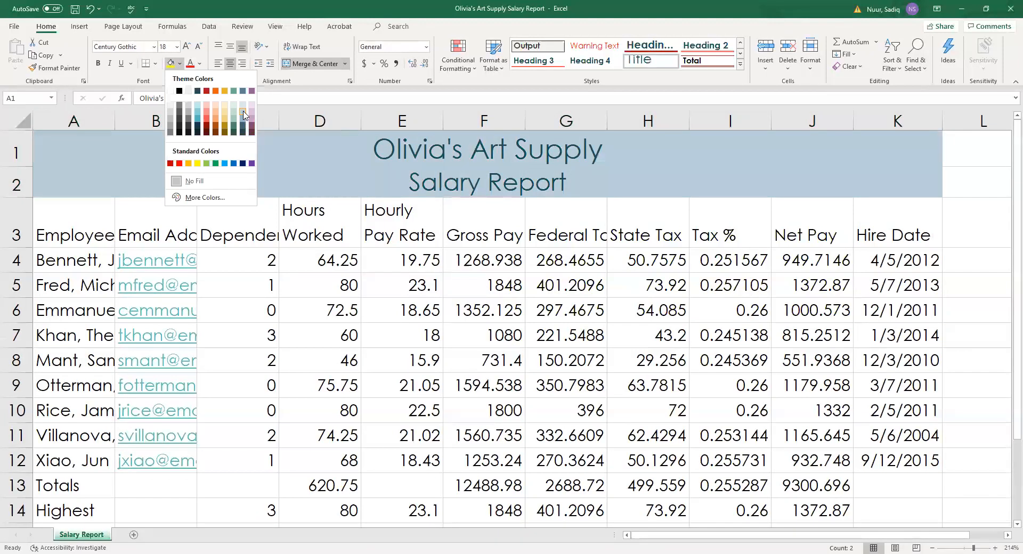
pyautogui.click(243, 114)
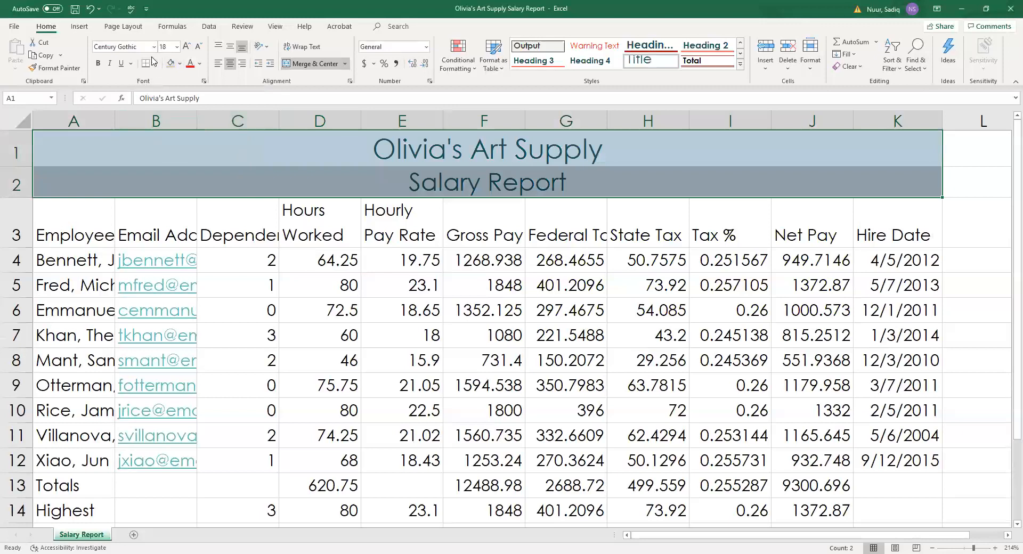
pyautogui.press('ctrl')
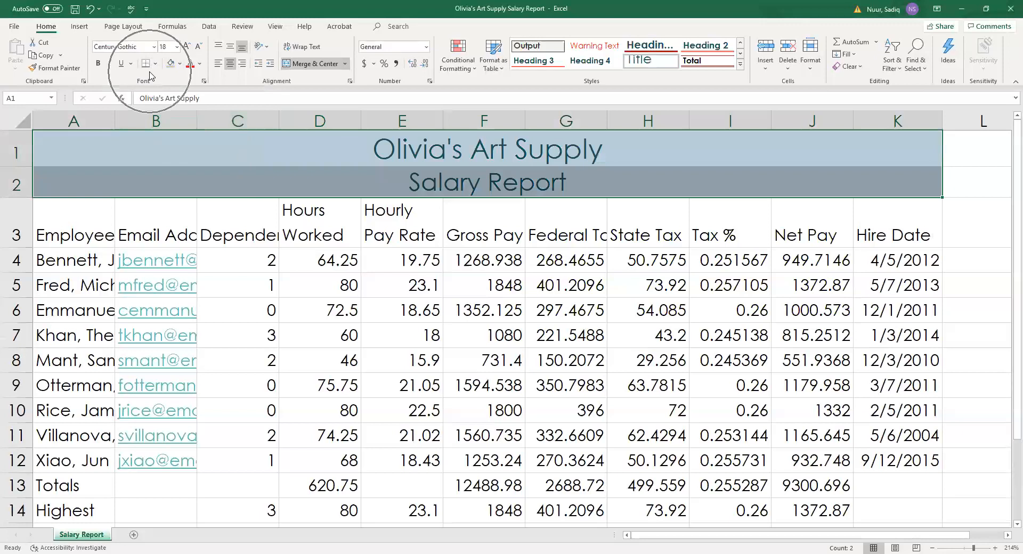
pyautogui.press('ctrl')
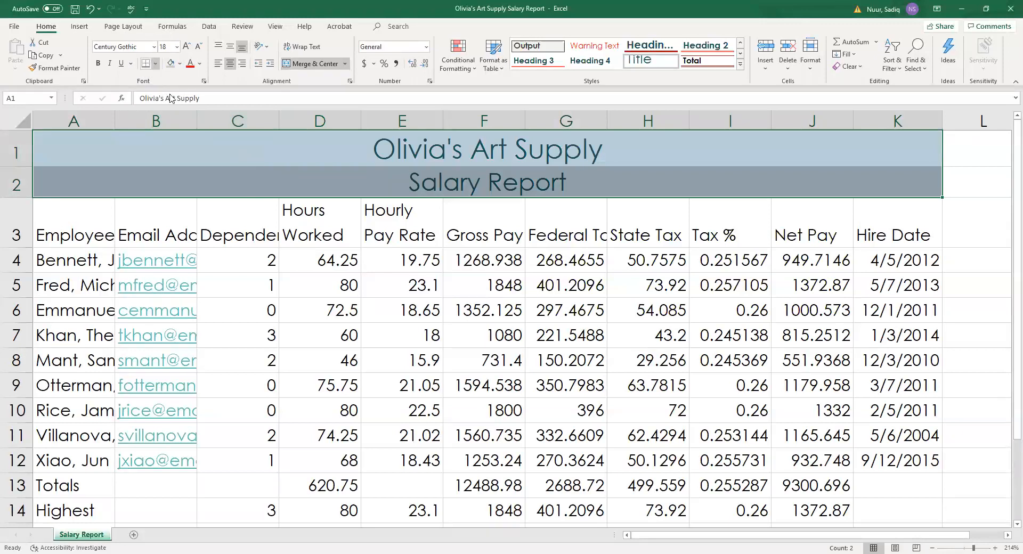
# Put a thick outside border around the title rows A1:K2.
pyautogui.click(156, 64)
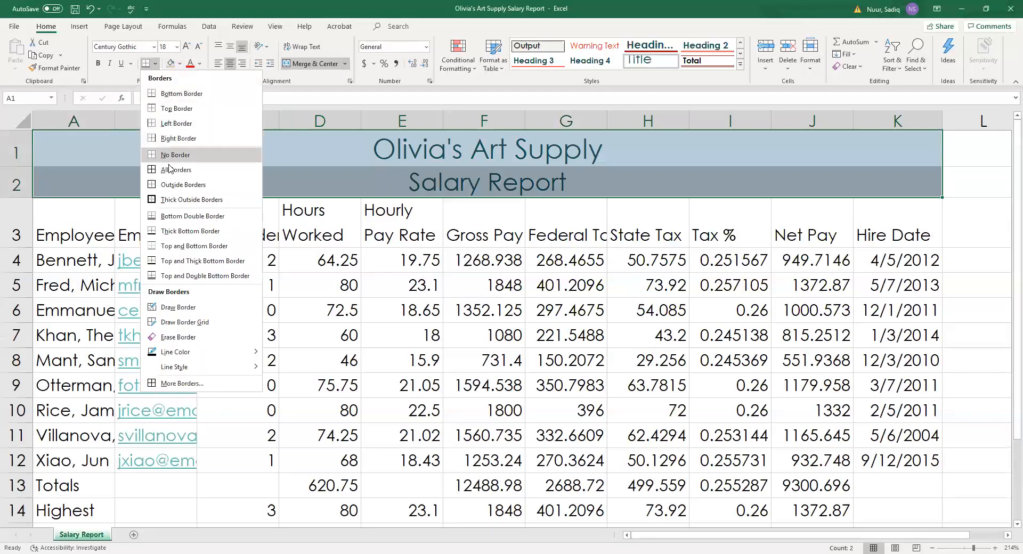
pyautogui.click(230, 199)
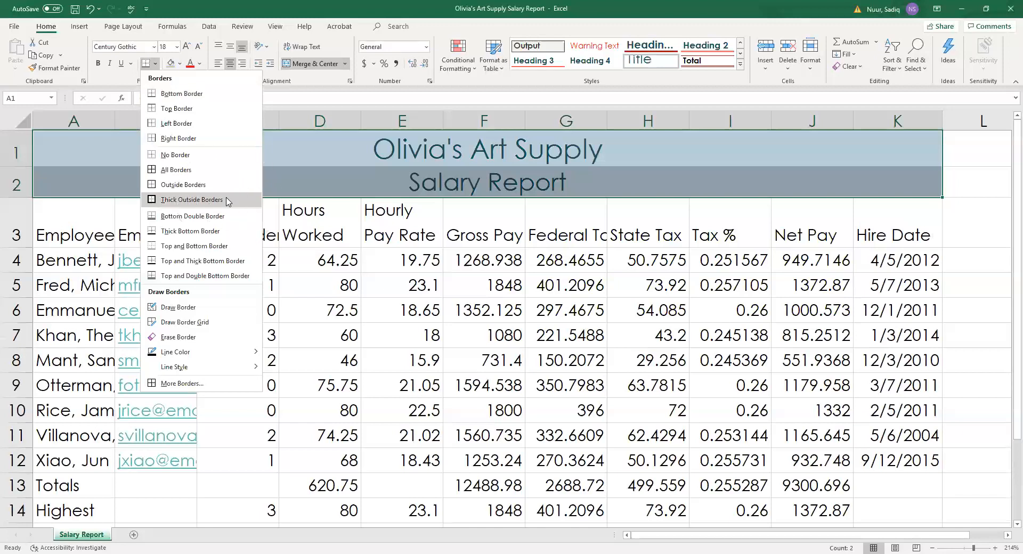
pyautogui.click(228, 200)
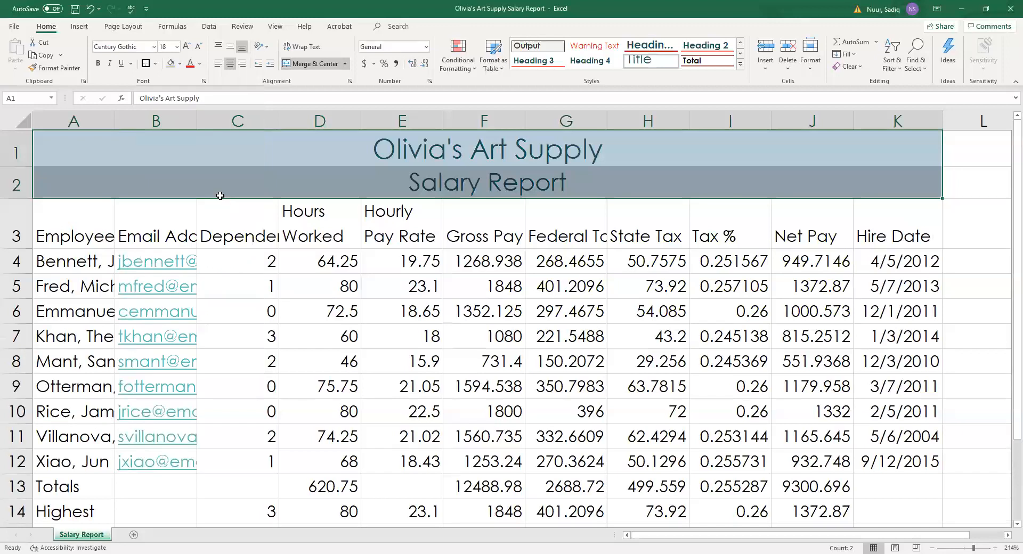
pyautogui.click(471, 299)
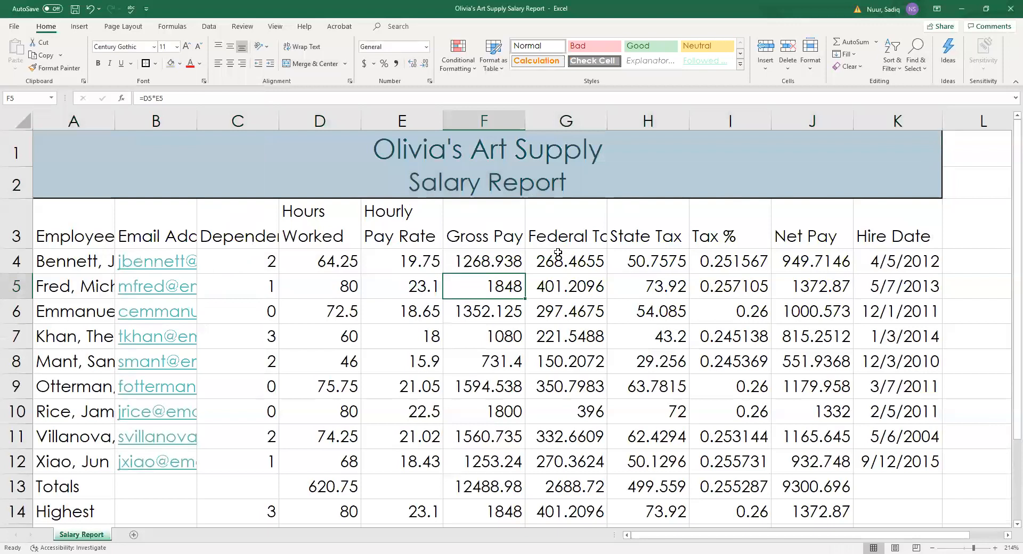
# Give the row 3 headers A3:K3 the Heading 3 cell style and center them.
pyautogui.click(73, 237)
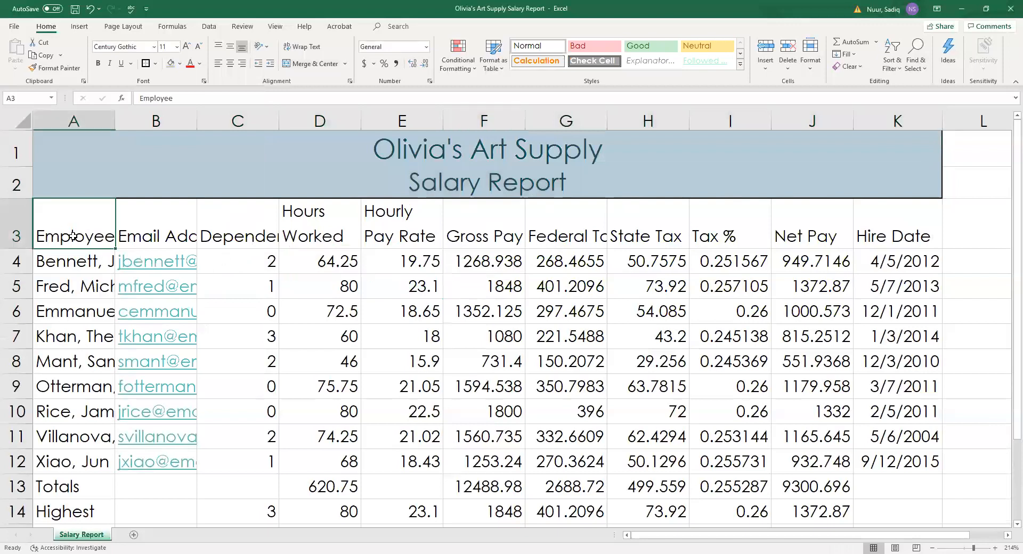
pyautogui.moveTo(131, 244); pyautogui.dragTo(875, 225)
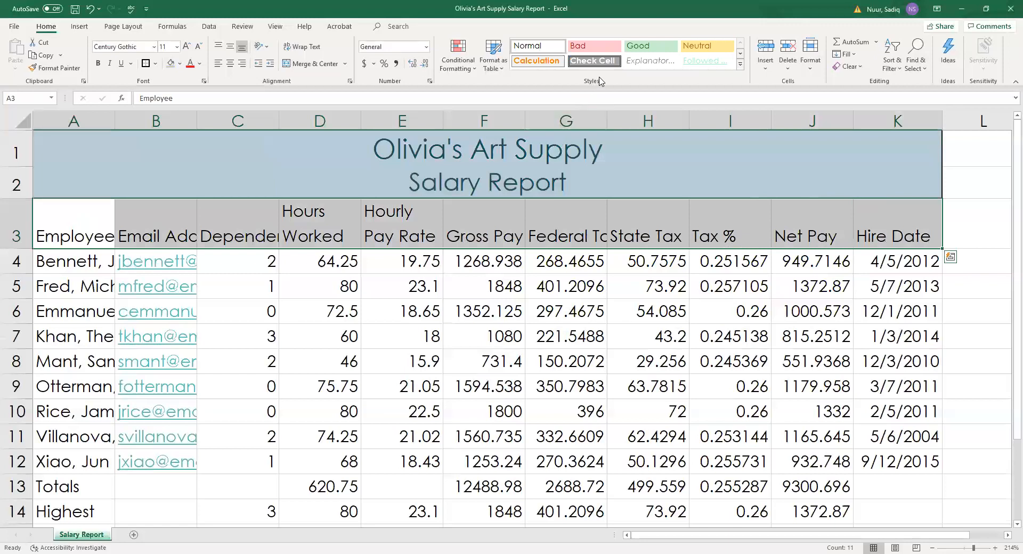
pyautogui.hotkey('ctrl', 'q')
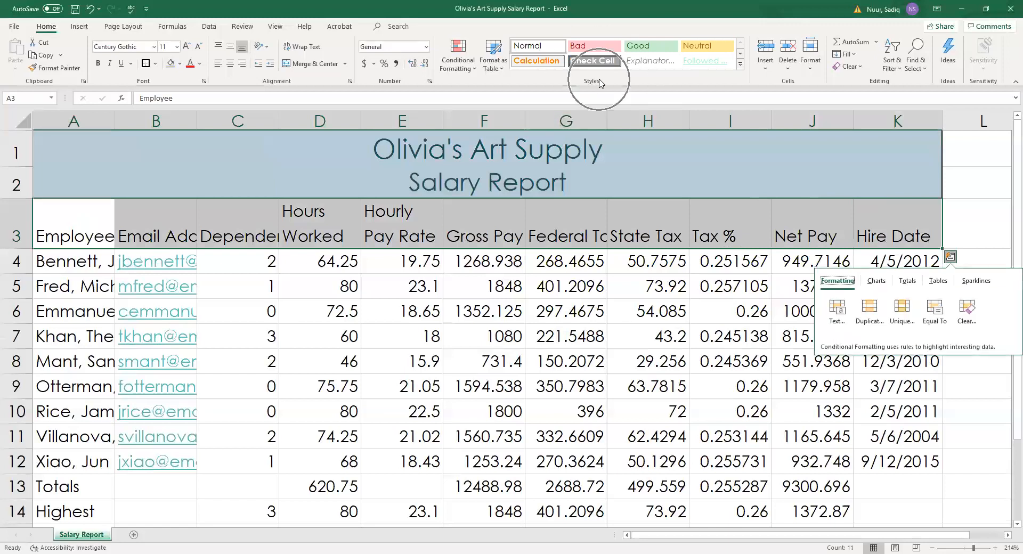
pyautogui.click(739, 65)
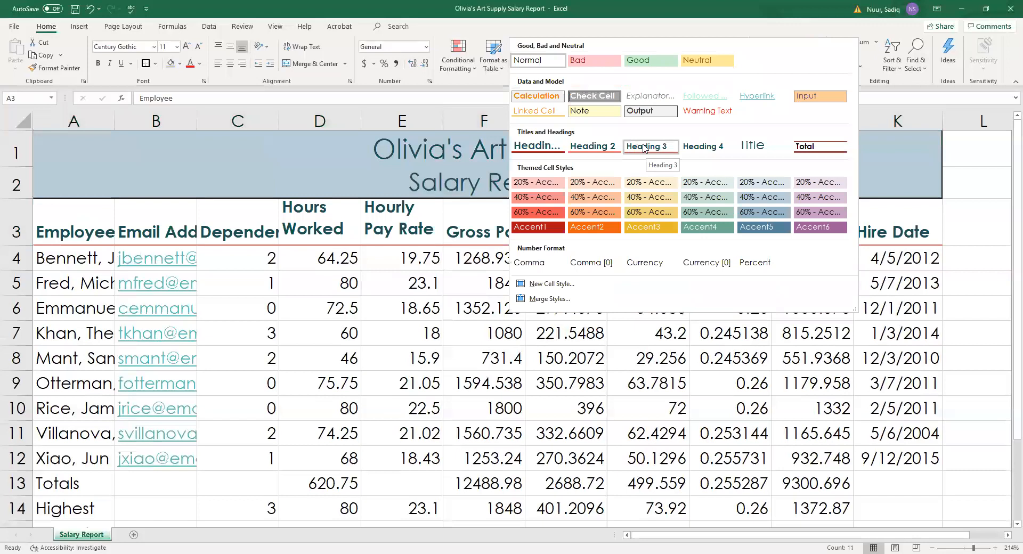
pyautogui.click(644, 149)
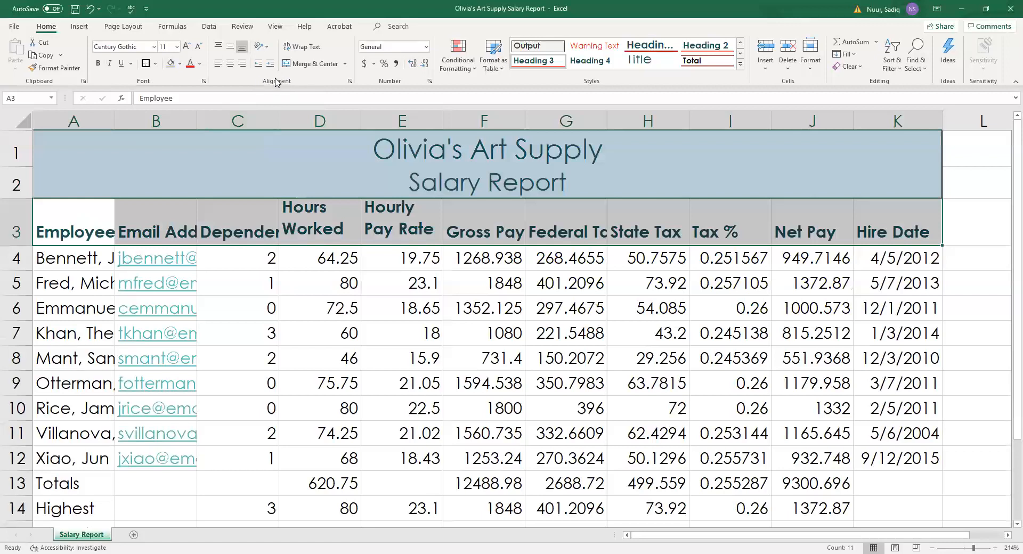
pyautogui.click(230, 64)
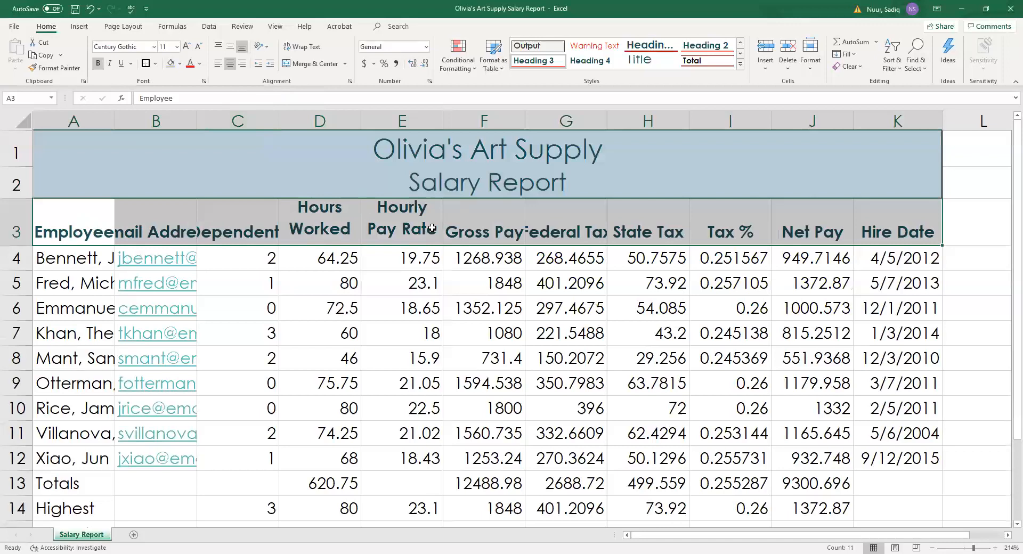
# Apply the Total cell style to the Totals row A13:K13.
pyautogui.scroll(-2, 427, 313)
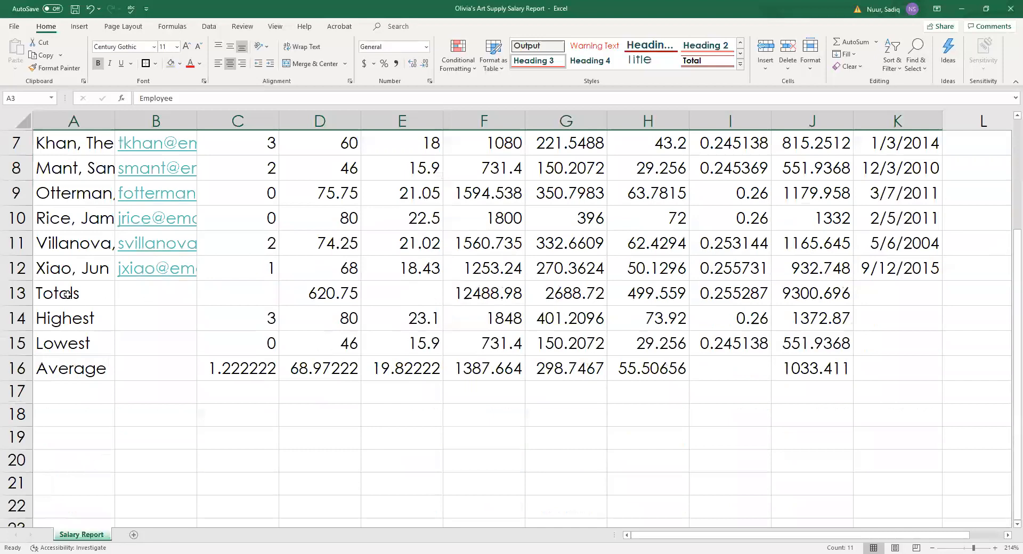
pyautogui.moveTo(64, 294); pyautogui.dragTo(884, 283)
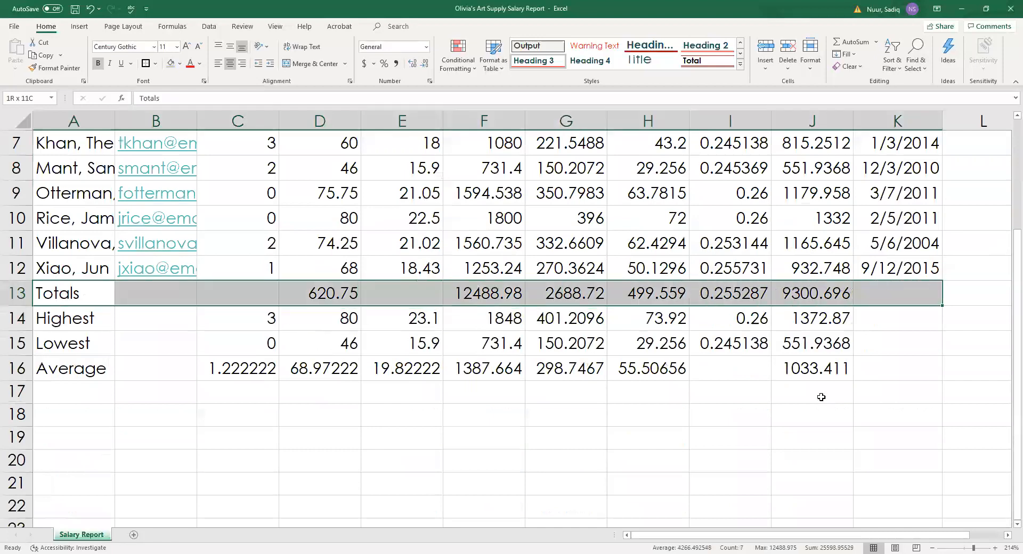
pyautogui.scroll(1, 730, 383)
pyautogui.scroll(1, 730, 384)
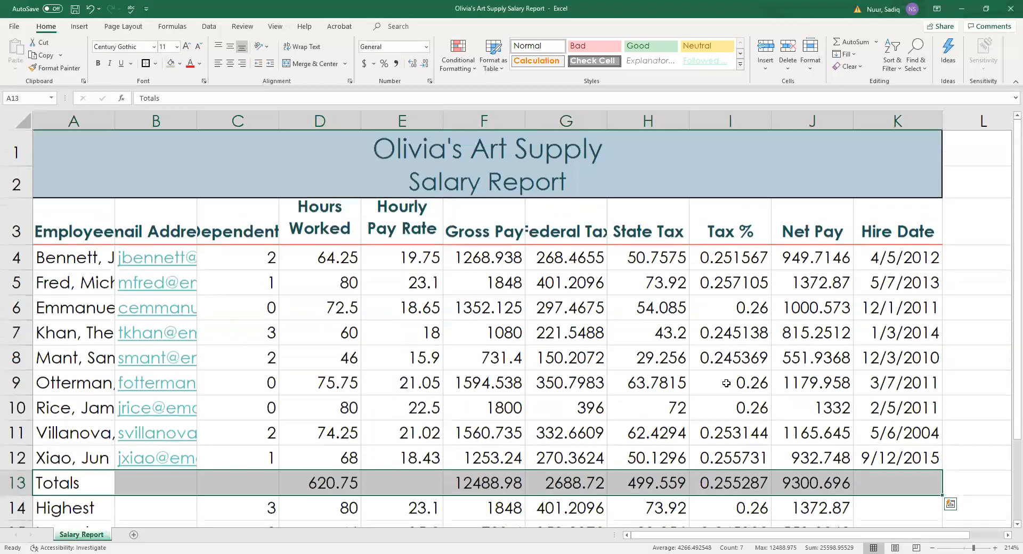
pyautogui.scroll(-1, 308, 407)
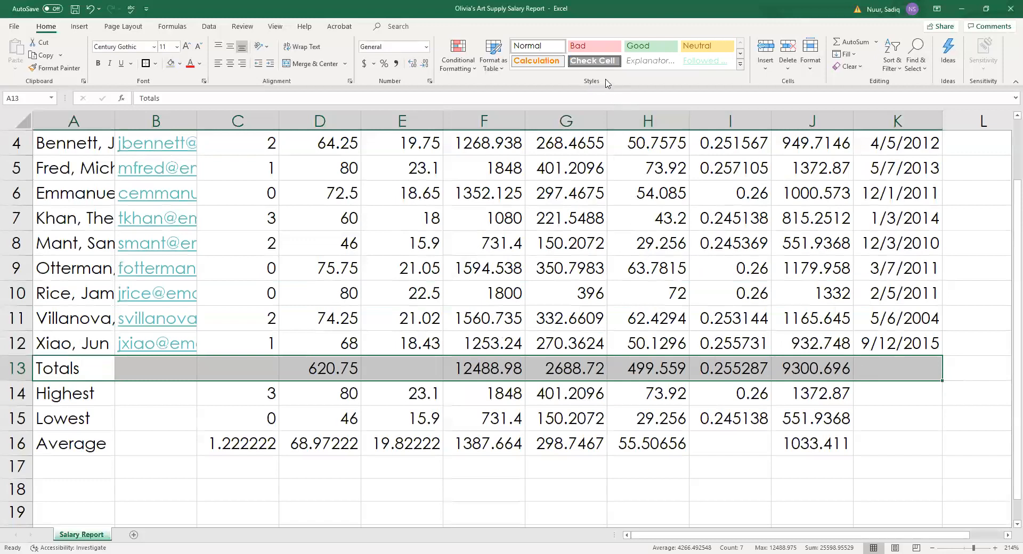
pyautogui.click(739, 66)
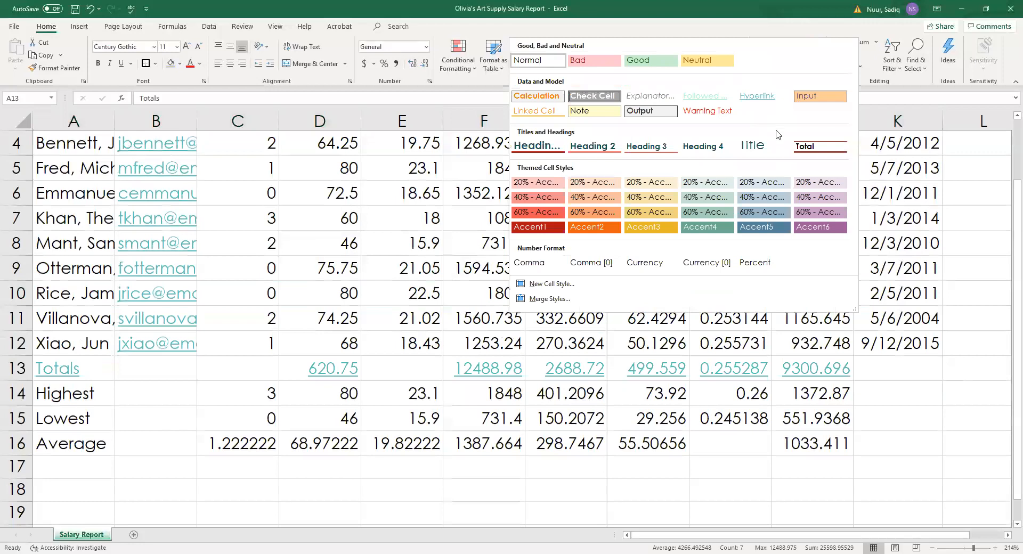
pyautogui.click(816, 147)
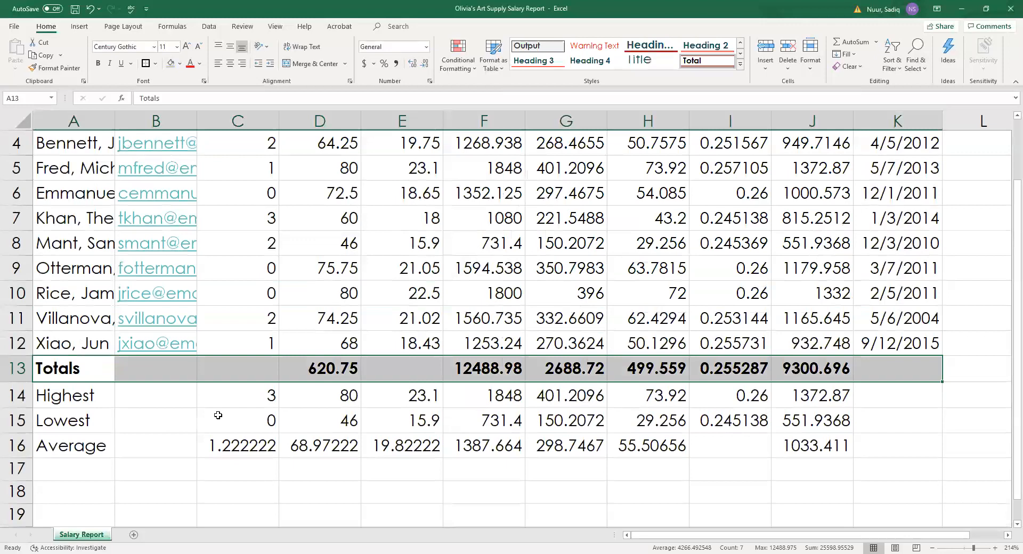
# Bold the Highest, Lowest and Average labels in A14:A16.
pyautogui.click(85, 403)
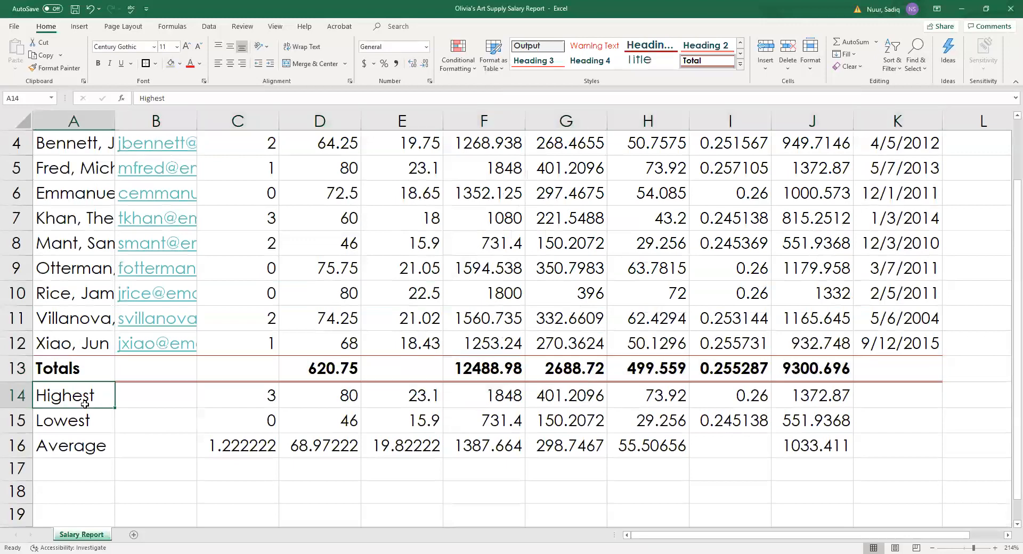
pyautogui.moveTo(85, 403); pyautogui.dragTo(85, 446)
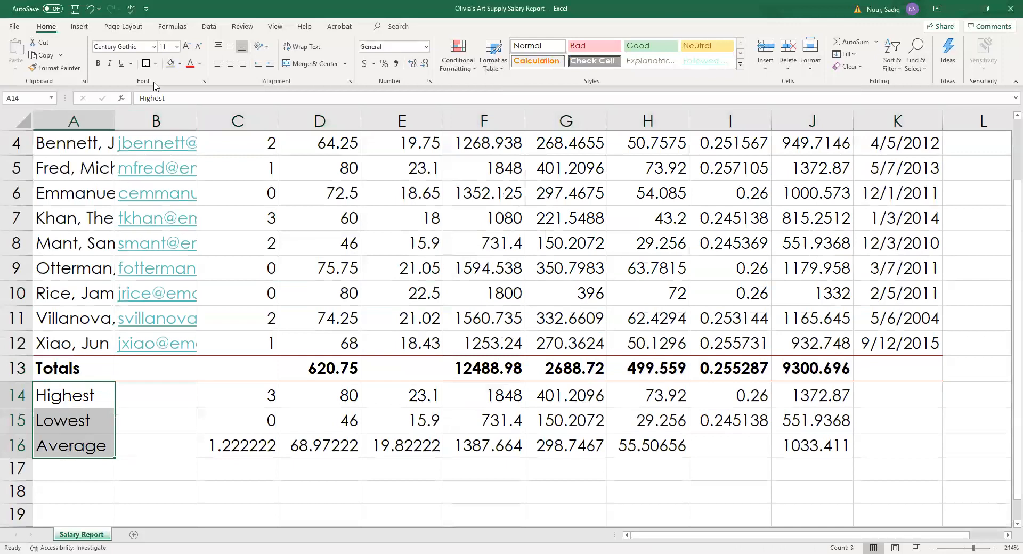
pyautogui.click(99, 65)
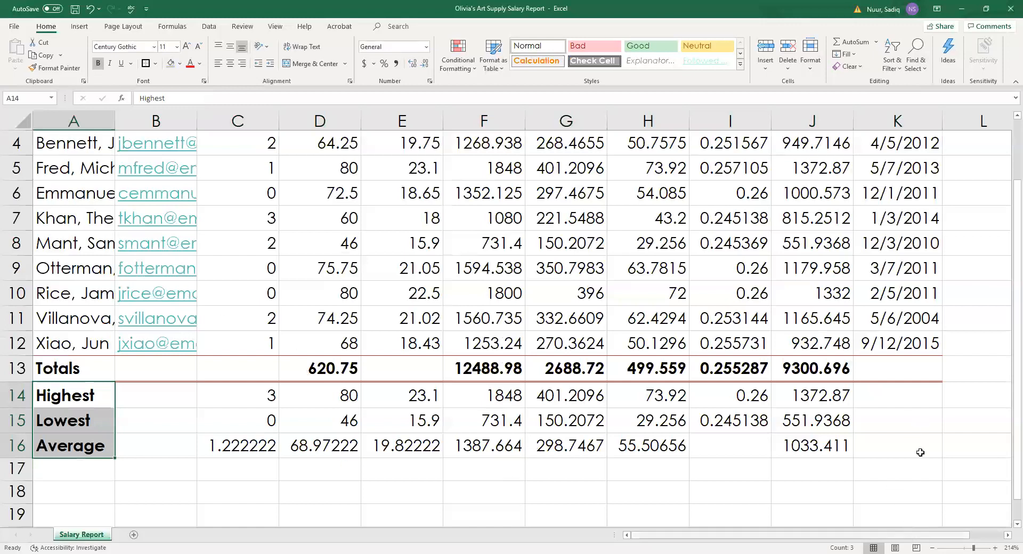
pyautogui.scroll(1, 921, 453)
pyautogui.hscroll(1, 920, 452)
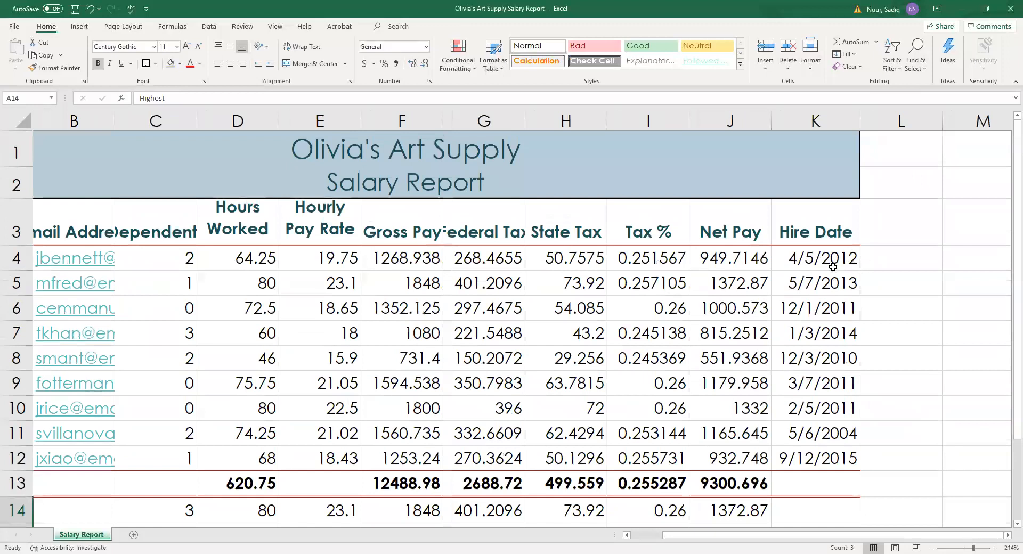
# Select the Hire Date values in K4:K12.
pyautogui.click(806, 258)
pyautogui.moveTo(806, 258); pyautogui.dragTo(808, 463)
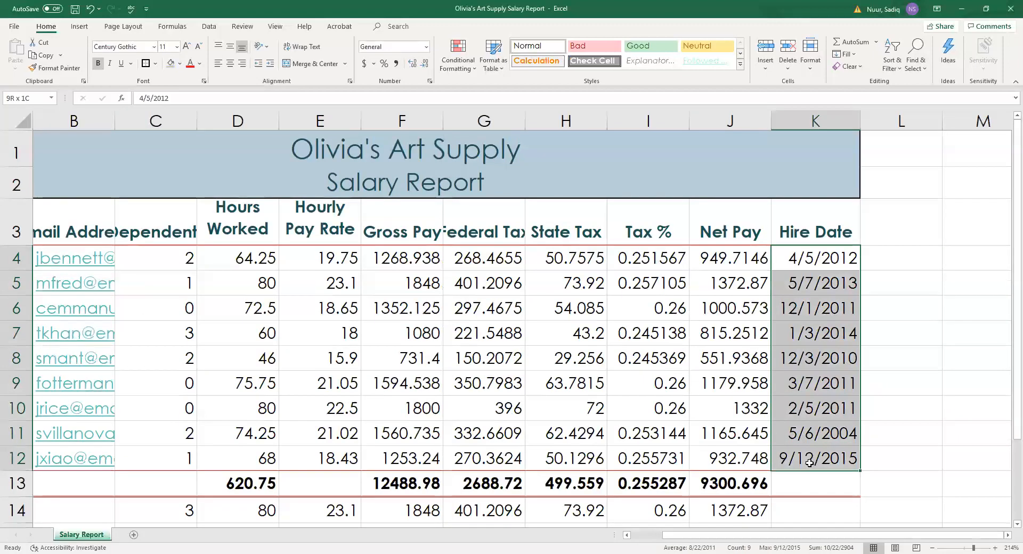
pyautogui.moveTo(810, 463); pyautogui.dragTo(809, 463)
pyautogui.hotkey('ctrl', 'q')
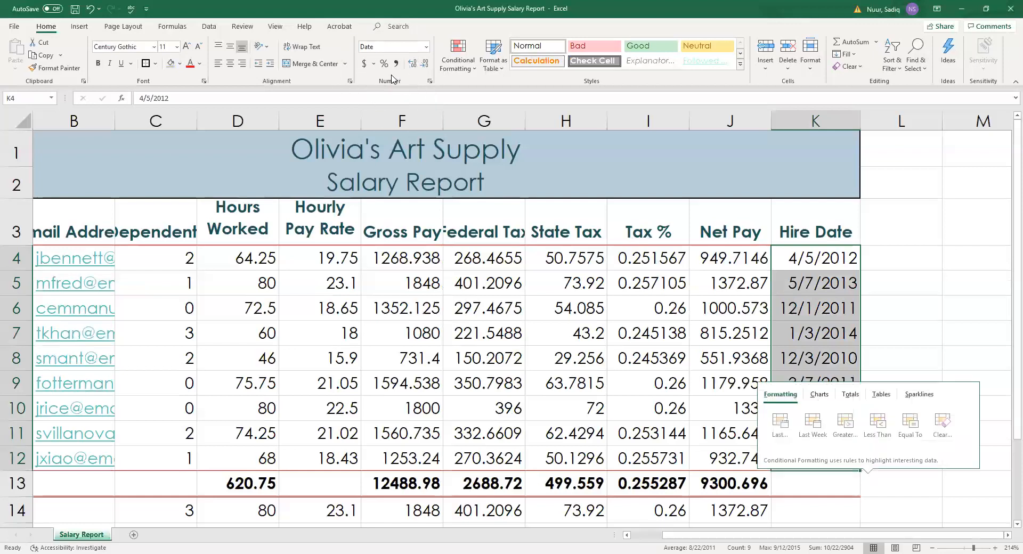
pyautogui.click(430, 81)
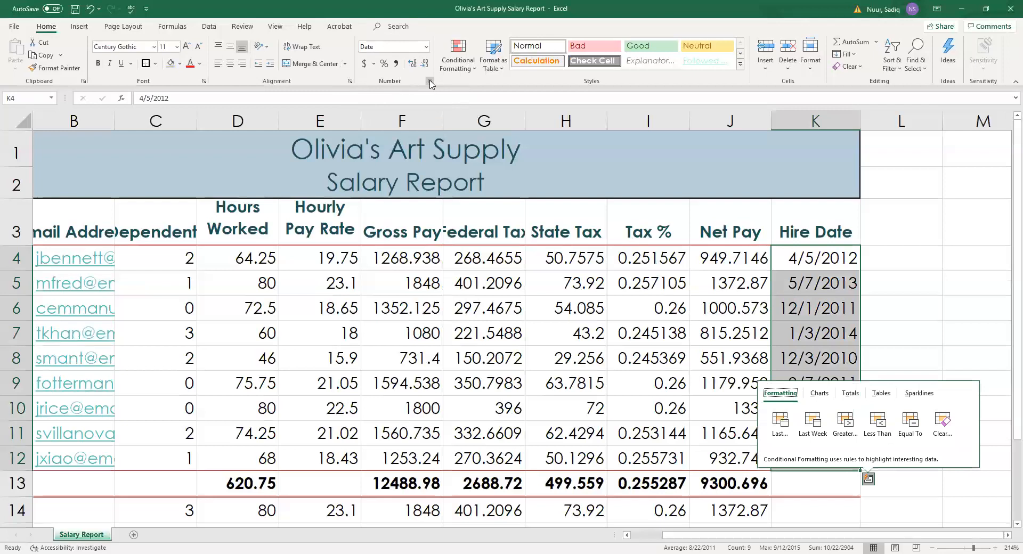
pyautogui.click(430, 81)
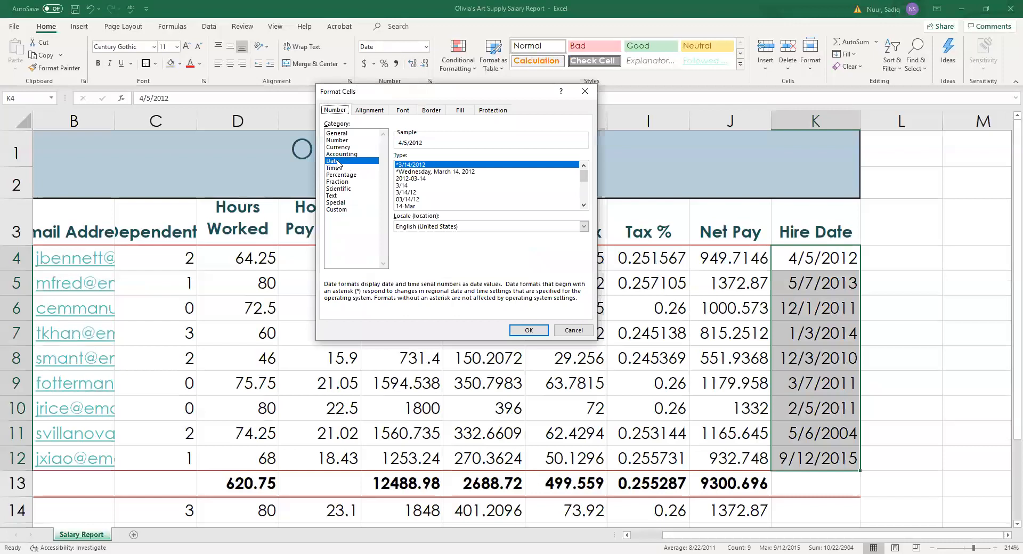
pyautogui.click(574, 330)
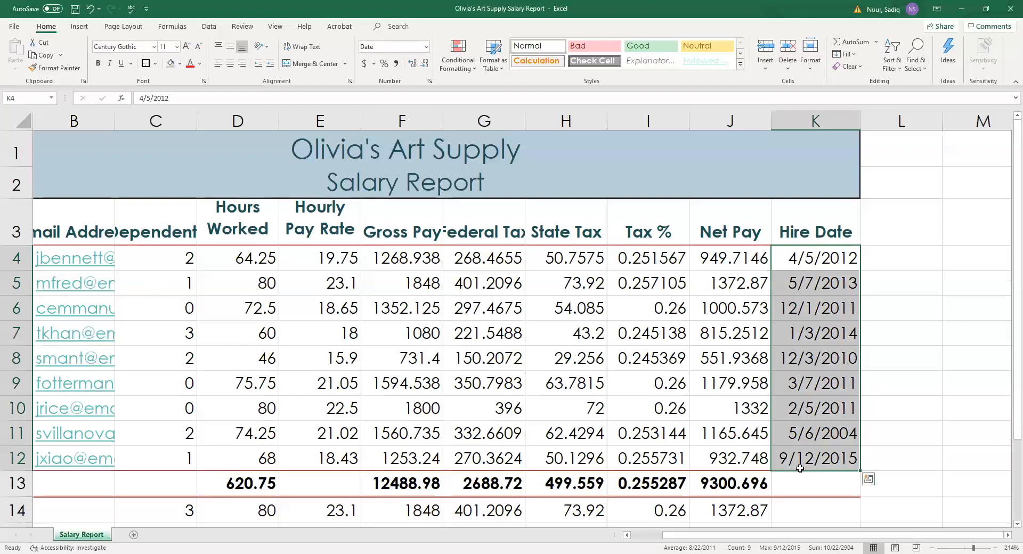
# Format the hire dates with the two-digit 03/14/12 date style.
pyautogui.rightClick(801, 262)
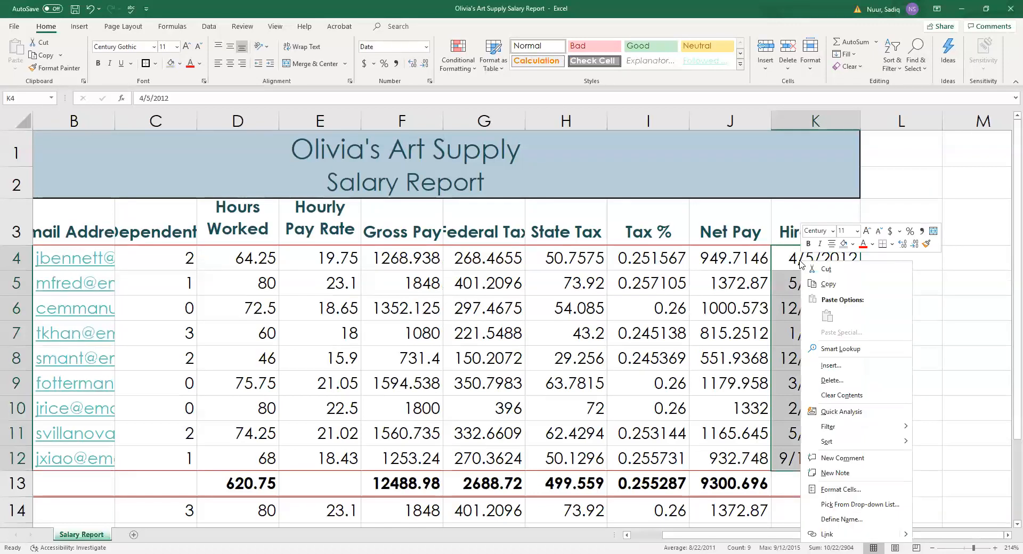
pyautogui.click(838, 491)
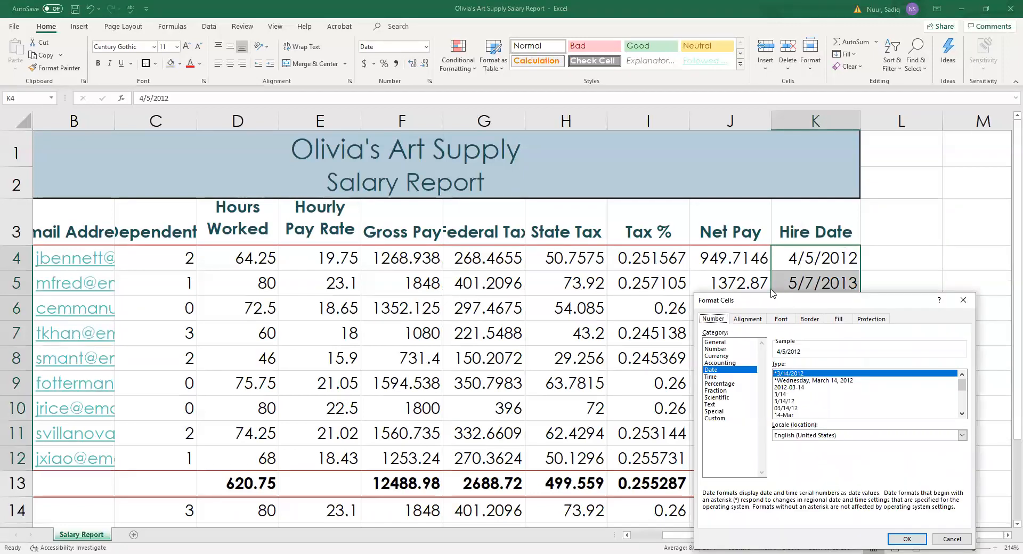
pyautogui.moveTo(780, 302); pyautogui.dragTo(376, 157)
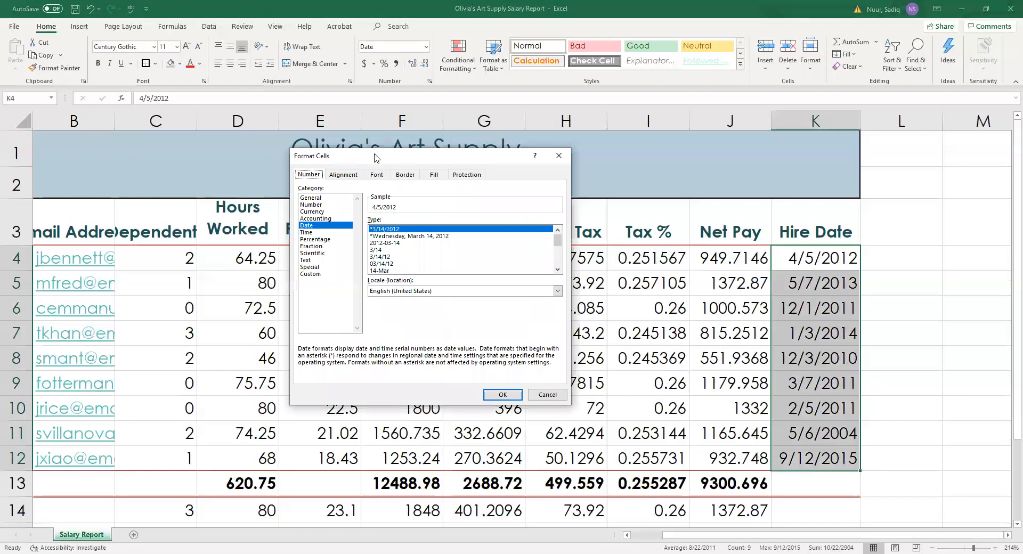
pyautogui.click(391, 257)
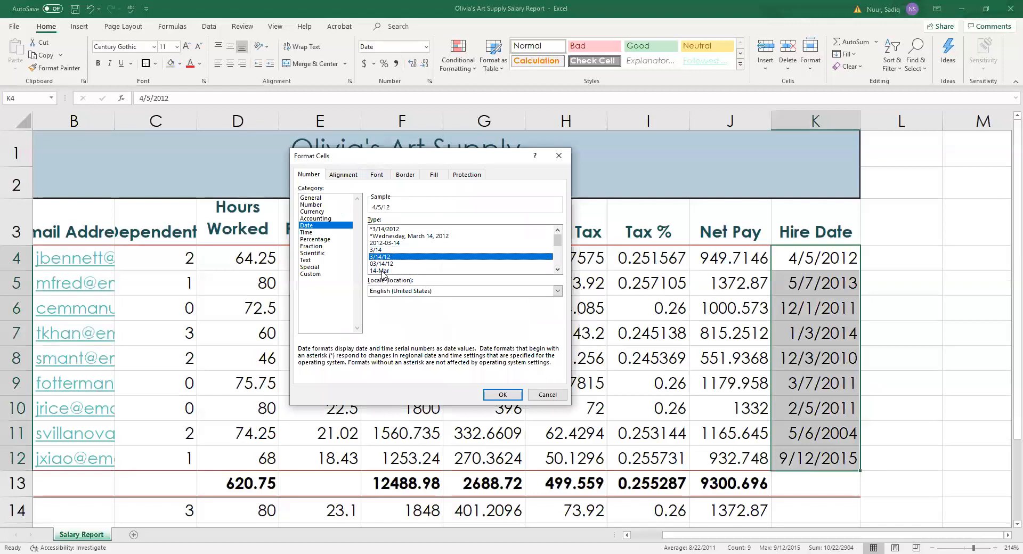
pyautogui.click(379, 264)
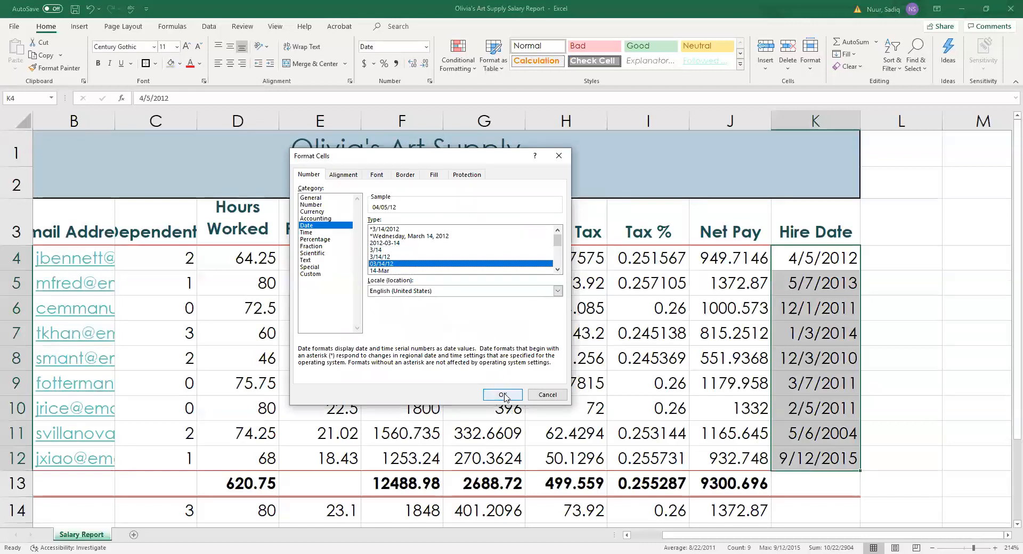
pyautogui.click(503, 395)
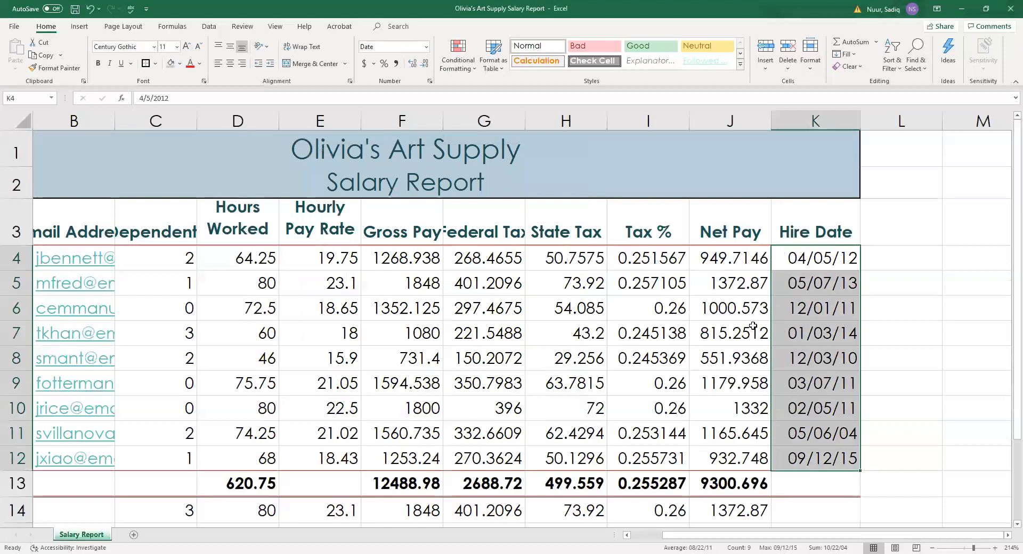
pyautogui.click(157, 257)
# Center the Dependents values in column C.
pyautogui.moveTo(158, 257); pyautogui.dragTo(175, 490)
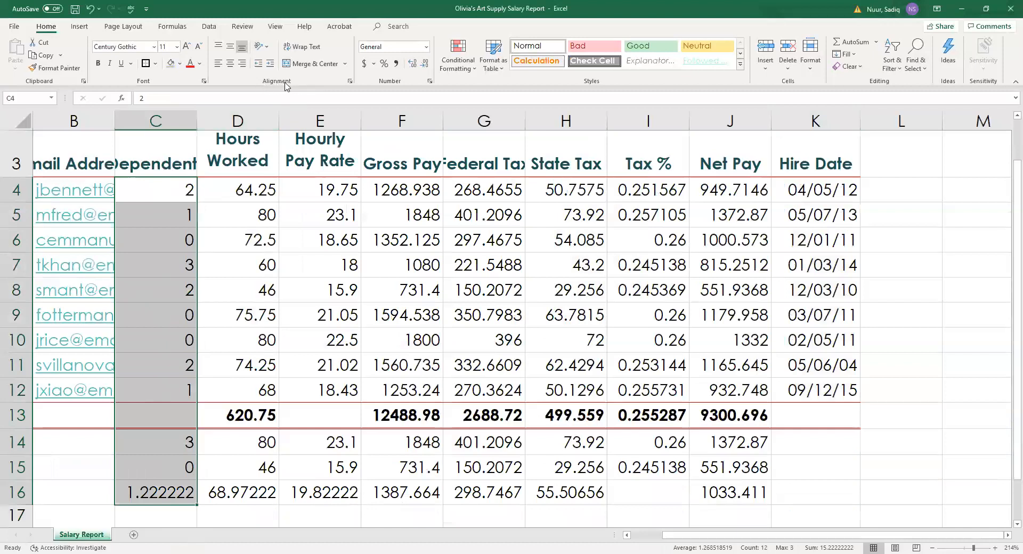
pyautogui.click(230, 64)
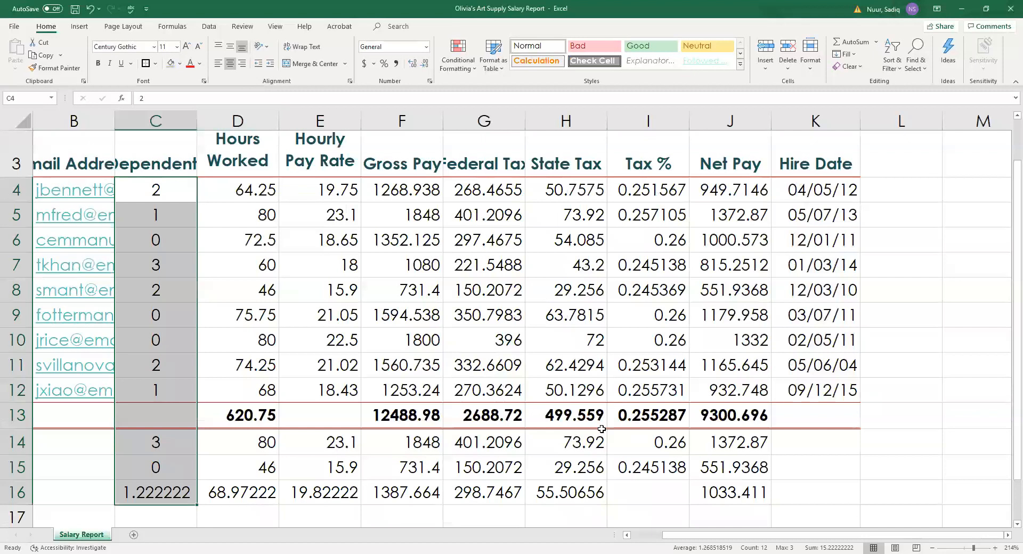
pyautogui.click(520, 383)
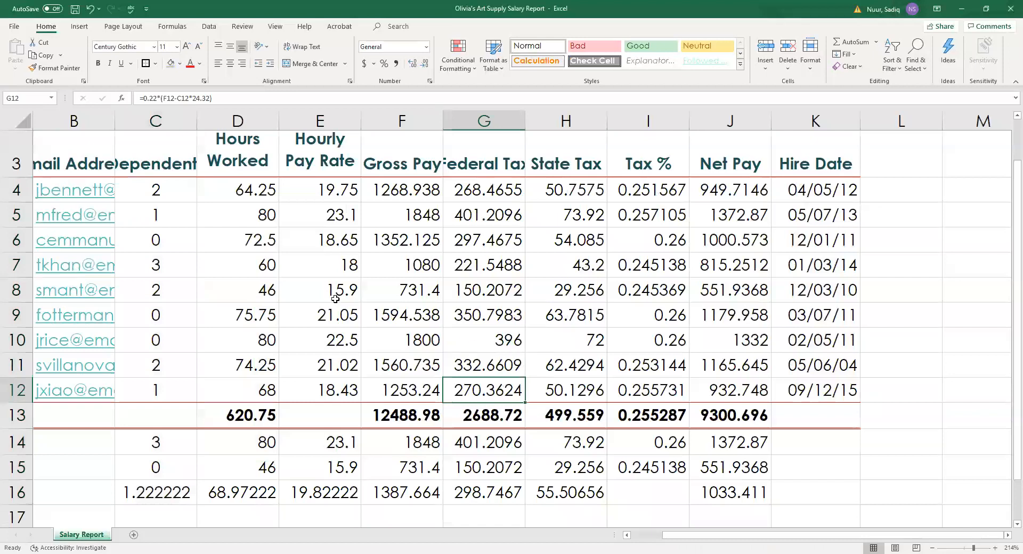
# Select the first employee's pay figures E4:H4 together with Net Pay J4.
pyautogui.click(319, 183)
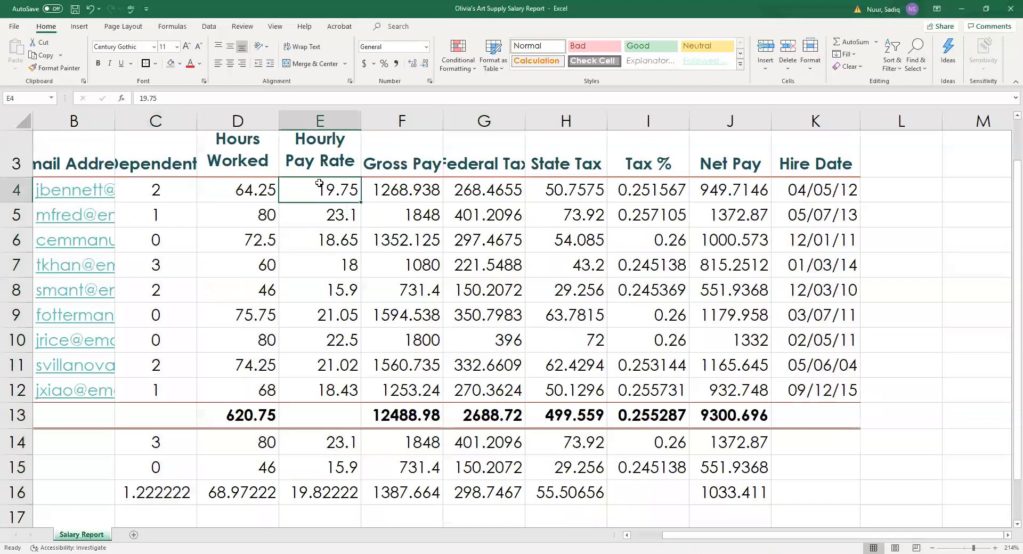
pyautogui.moveTo(319, 184); pyautogui.dragTo(555, 177)
pyautogui.moveTo(564, 191); pyautogui.dragTo(564, 191)
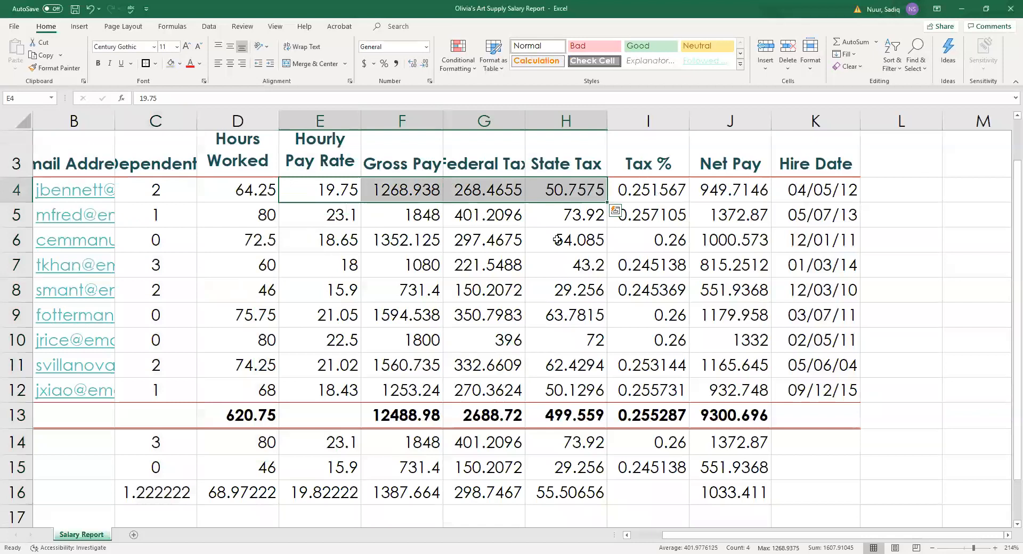
pyautogui.keyDown('ctrl'); pyautogui.click(732, 193); pyautogui.keyUp('ctrl')
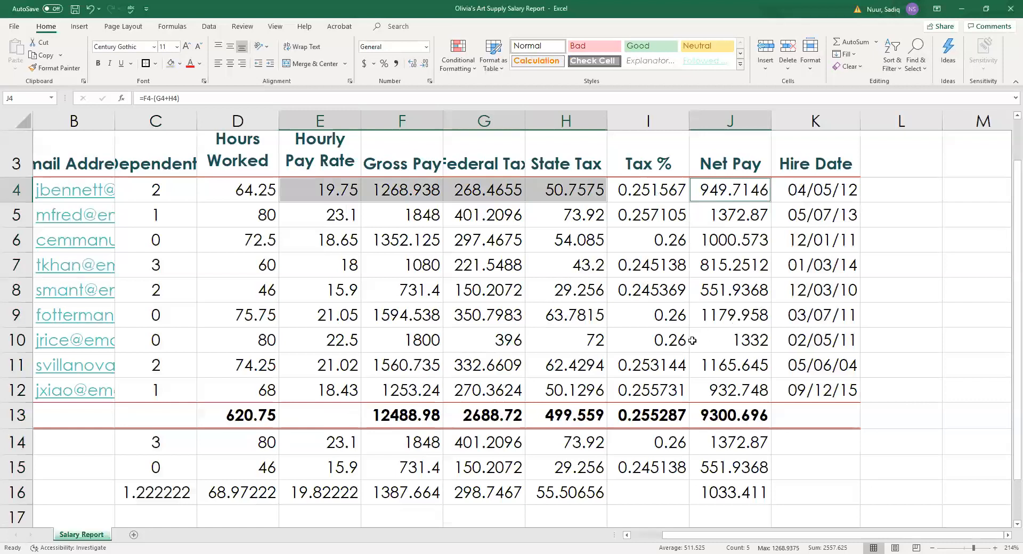
# Add totals F13:H13 and J13 to the selection and apply Accounting dollar format.
pyautogui.keyDown('ctrl'); pyautogui.click(396, 416); pyautogui.keyUp('ctrl')
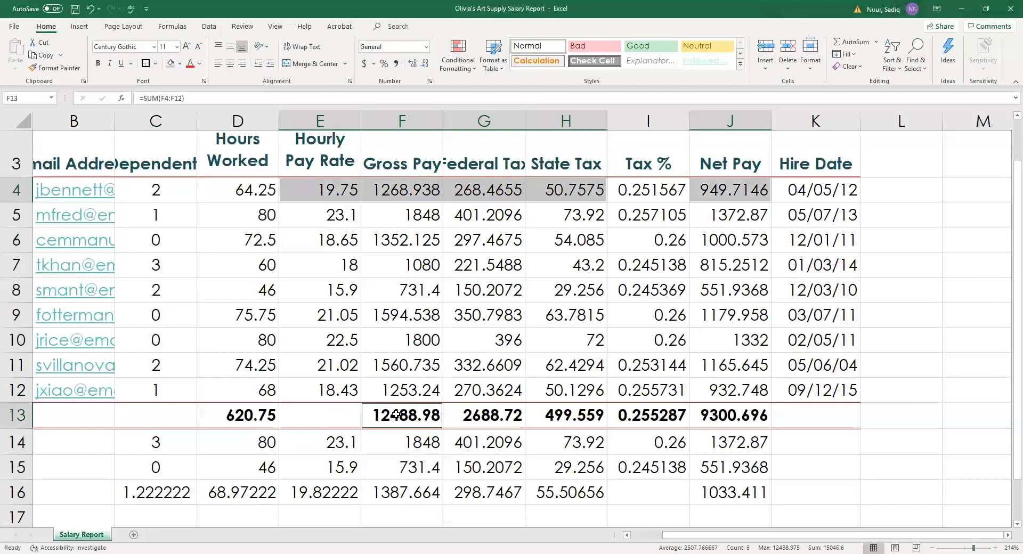
pyautogui.moveTo(396, 415); pyautogui.dragTo(540, 411)
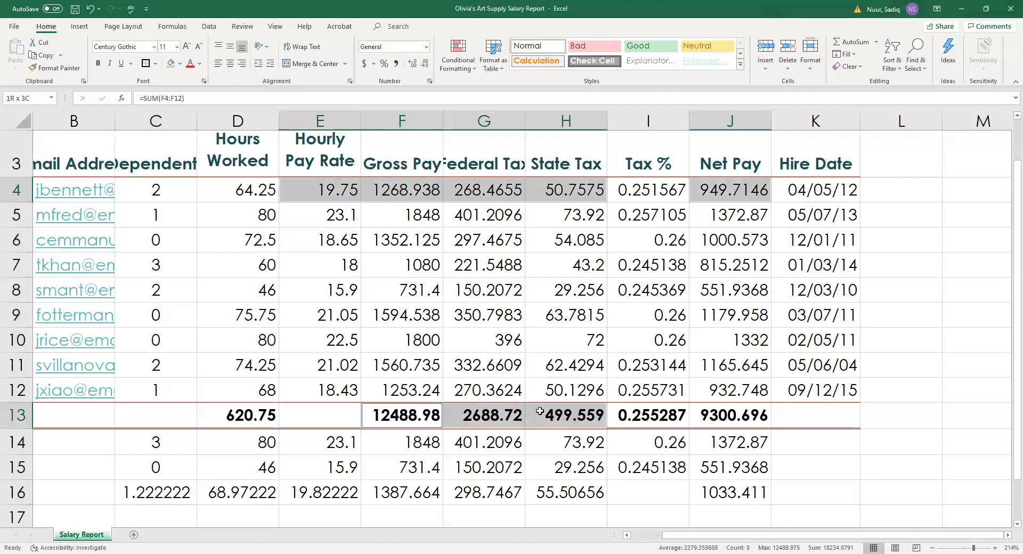
pyautogui.moveTo(549, 406); pyautogui.dragTo(548, 406)
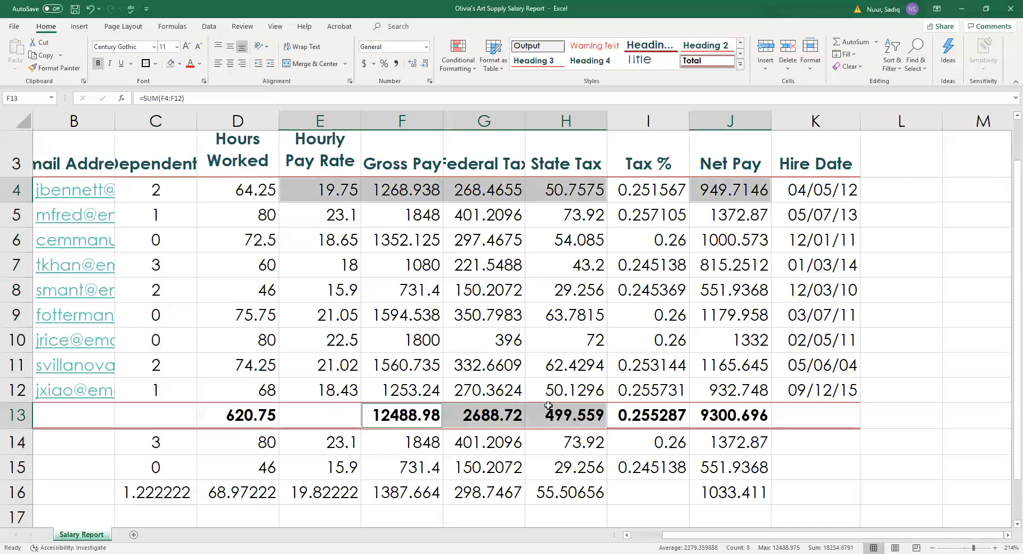
pyautogui.keyDown('ctrl'); pyautogui.click(721, 412); pyautogui.keyUp('ctrl')
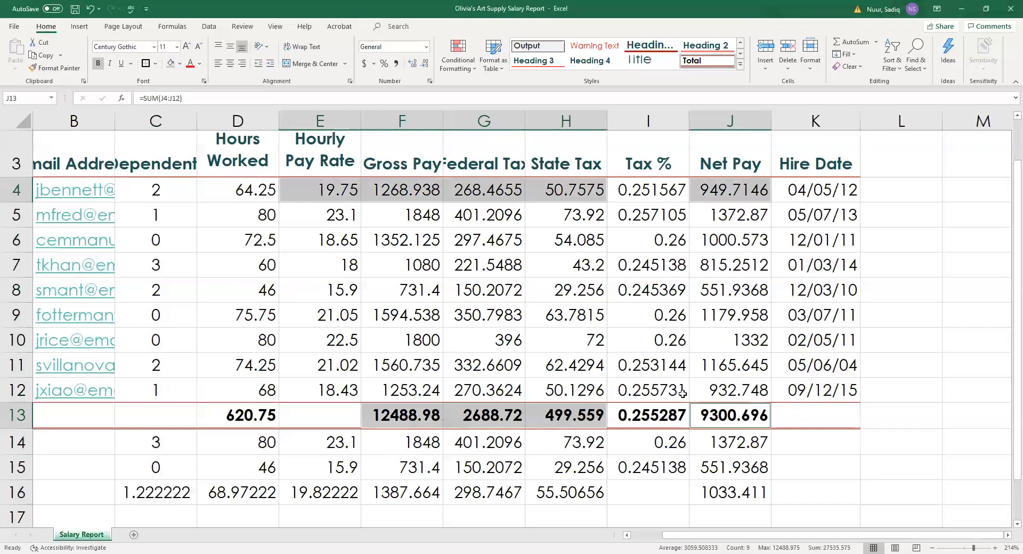
pyautogui.click(365, 64)
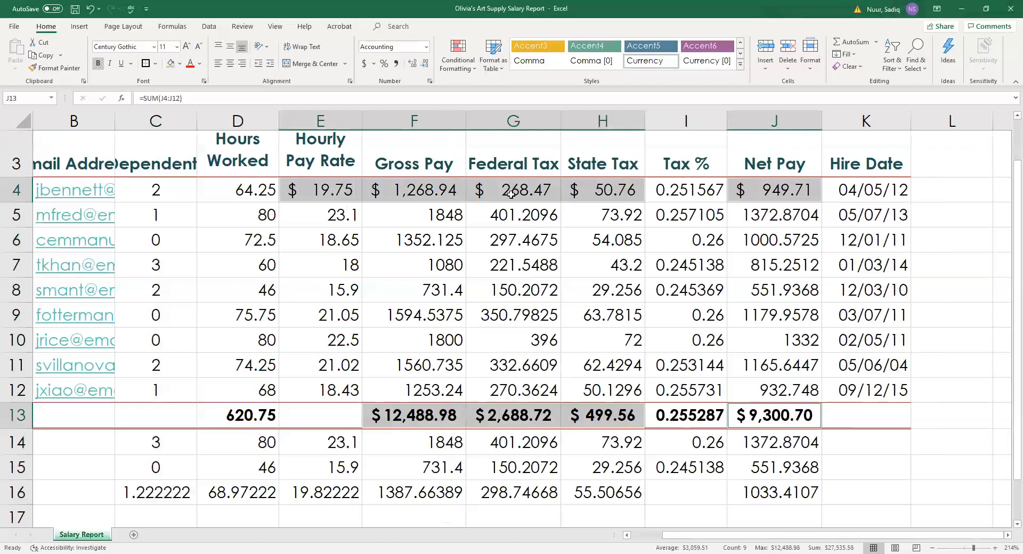
# Apply Comma Style to E5:H12 and the Net Pay values J5:J12.
pyautogui.click(318, 217)
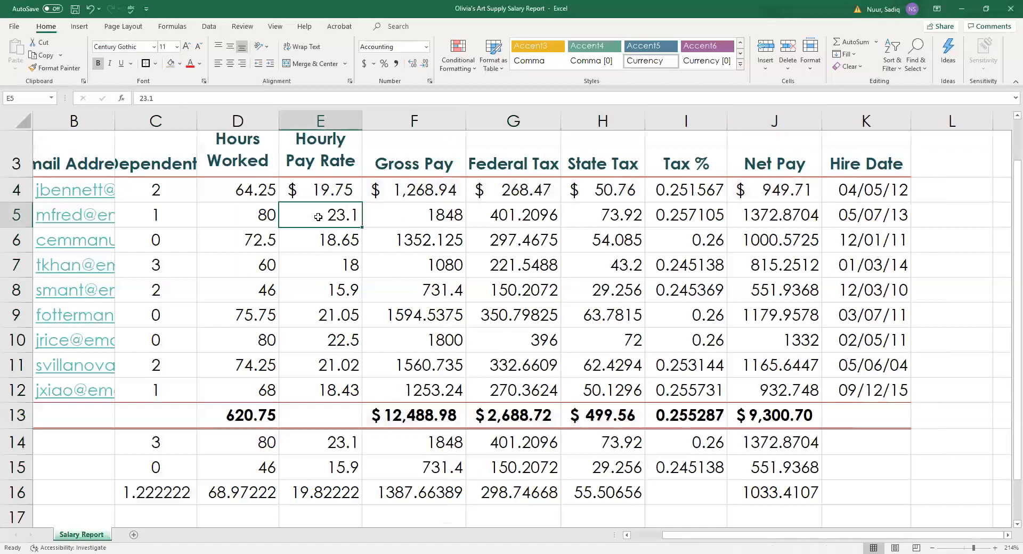
pyautogui.moveTo(318, 217); pyautogui.dragTo(601, 378)
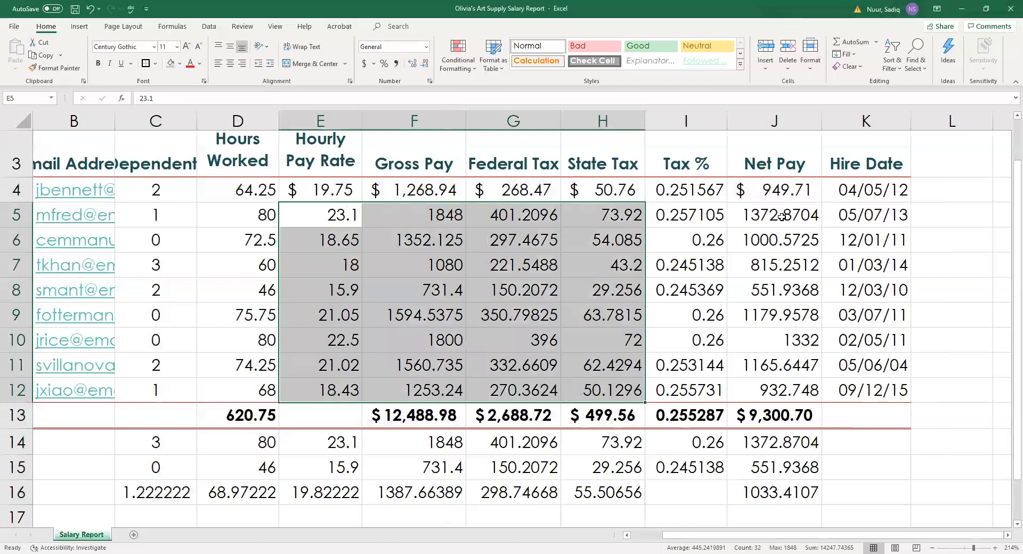
pyautogui.moveTo(781, 216); pyautogui.dragTo(769, 366)
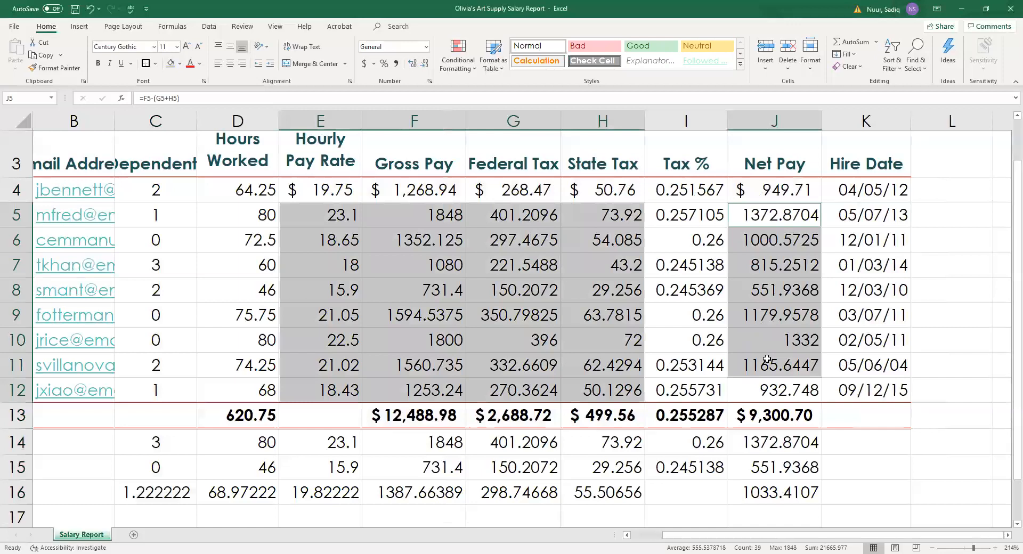
pyautogui.keyDown('ctrl'); pyautogui.click(778, 393); pyautogui.keyUp('ctrl')
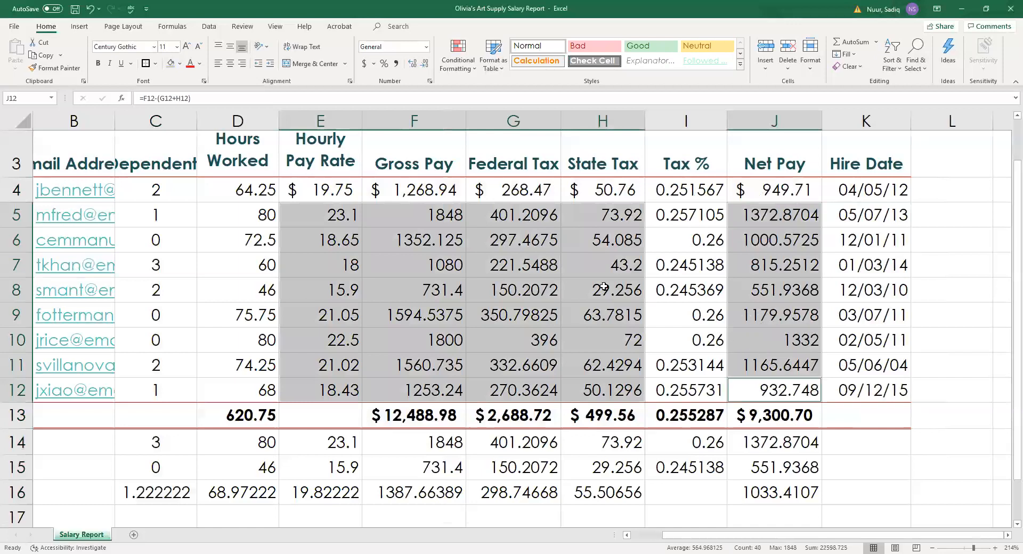
pyautogui.click(397, 64)
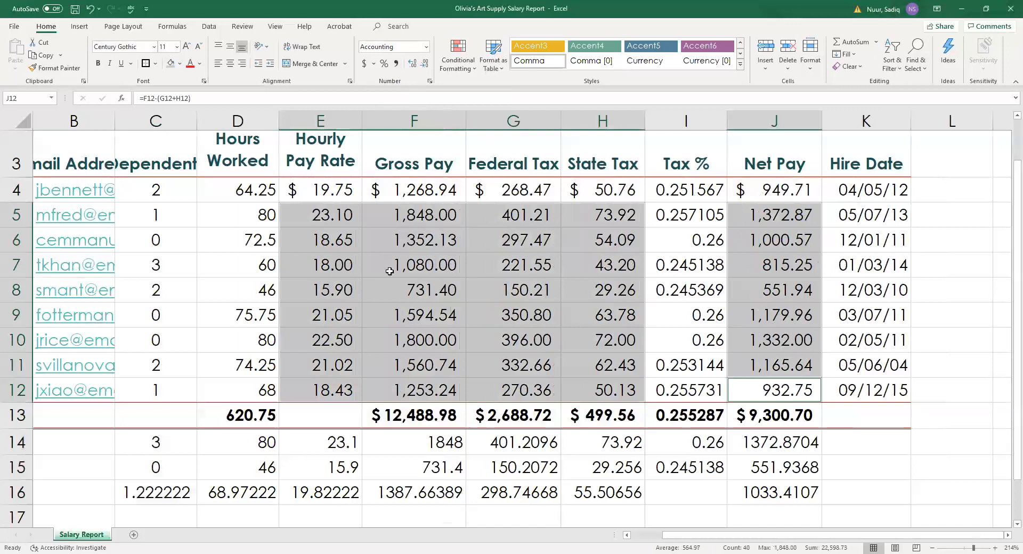
pyautogui.click(230, 190)
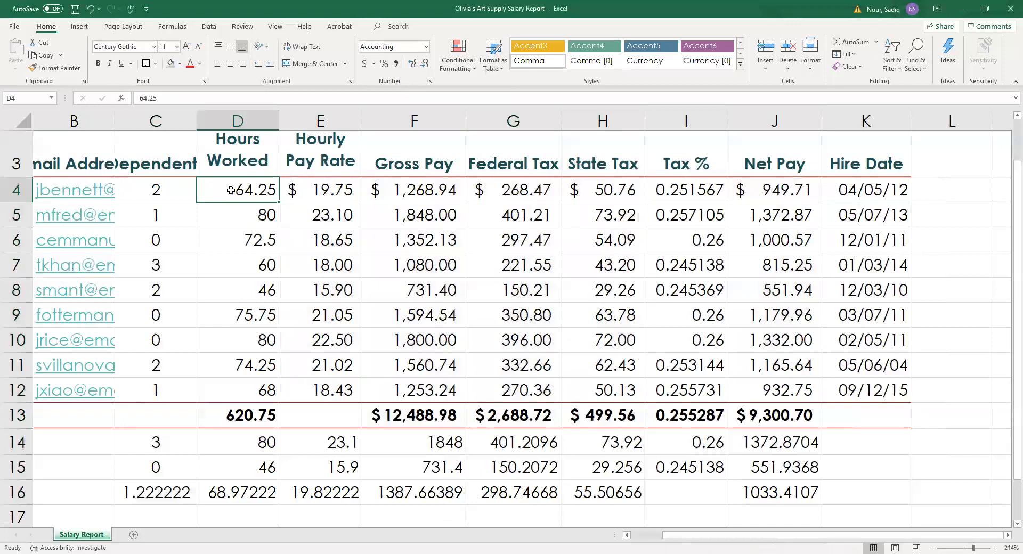
# Apply Comma Style to the Hours Worked values D4:D16.
pyautogui.moveTo(230, 191); pyautogui.dragTo(246, 493)
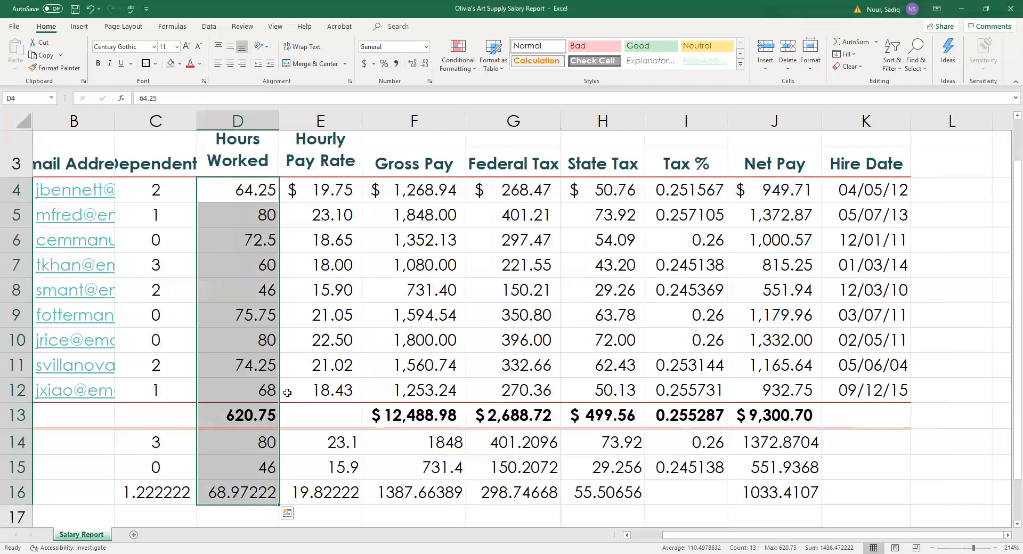
pyautogui.click(396, 64)
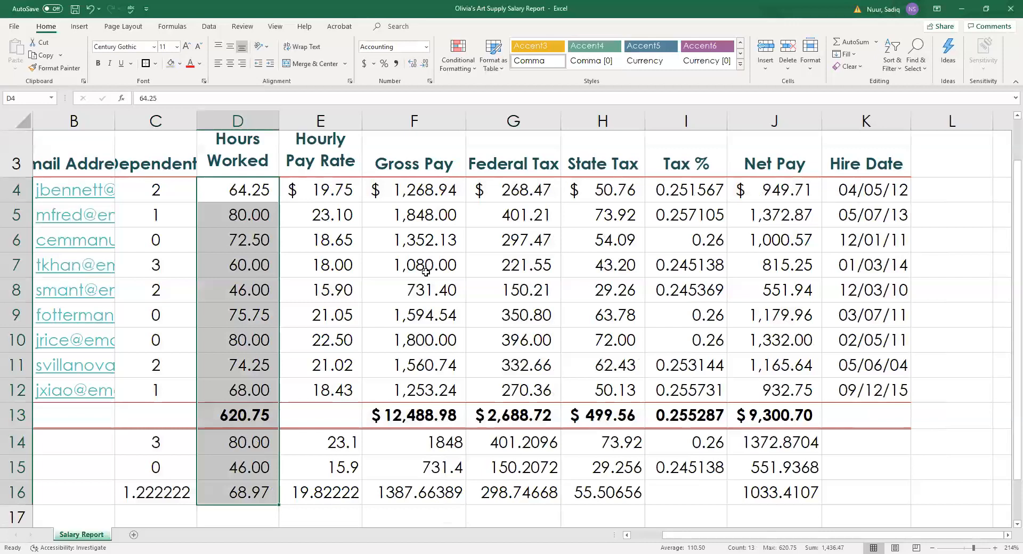
pyautogui.scroll(-2, 426, 272)
# Format E14:H16 and J14:J16 as Currency with two decimals and ($1,234.10) negatives.
pyautogui.click(318, 271)
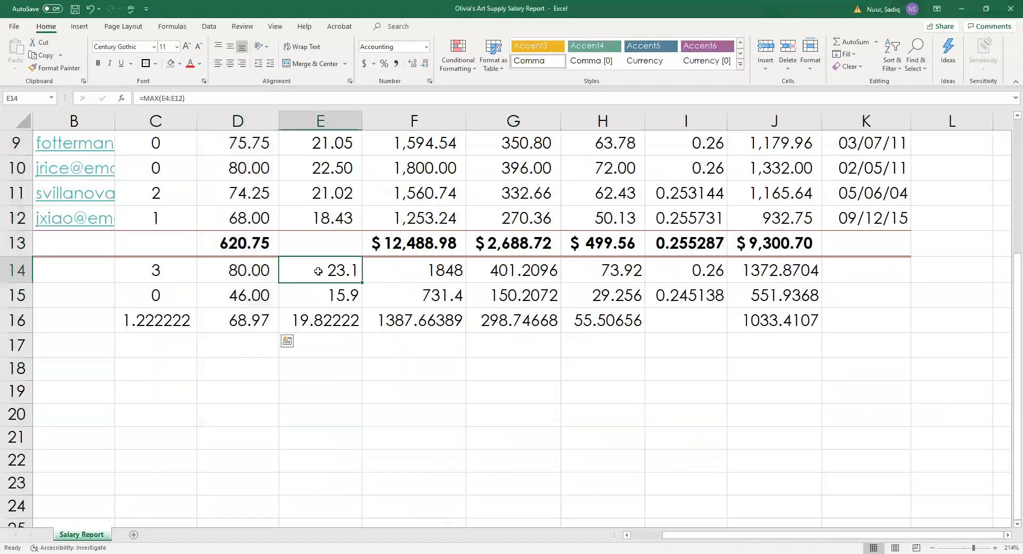
pyautogui.moveTo(322, 288); pyautogui.dragTo(576, 319)
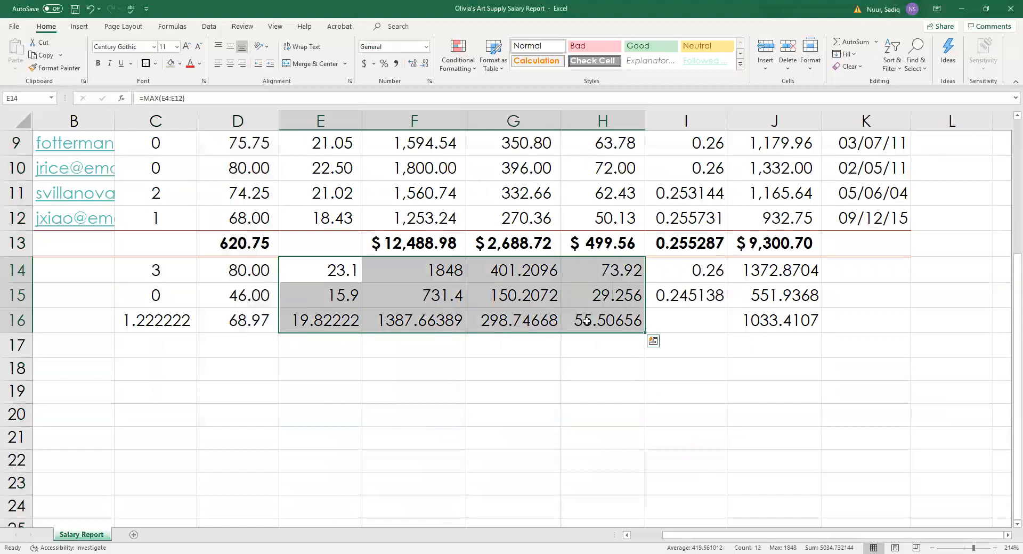
pyautogui.keyDown('ctrl'); pyautogui.click(774, 270); pyautogui.keyUp('ctrl')
pyautogui.moveTo(774, 271); pyautogui.dragTo(771, 316)
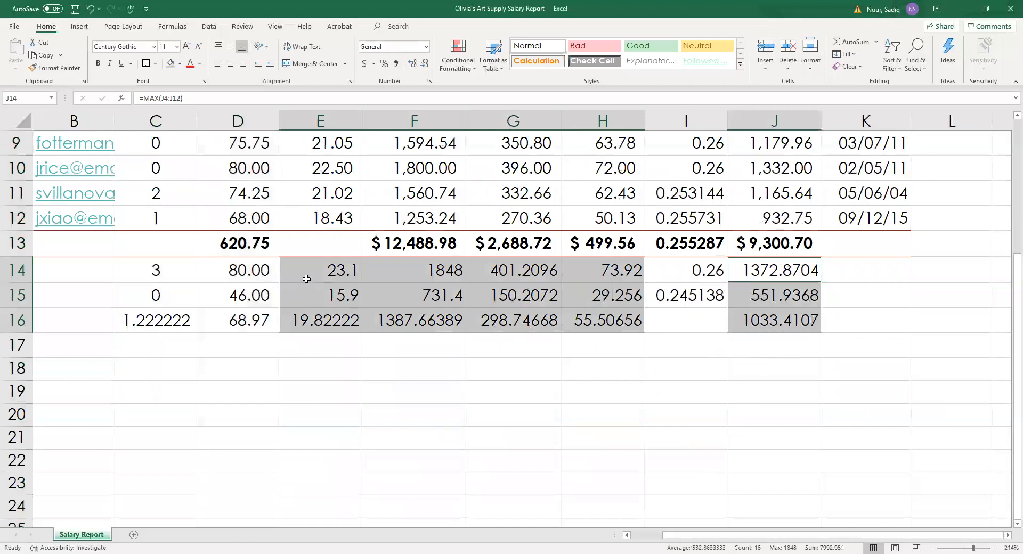
pyautogui.click(430, 81)
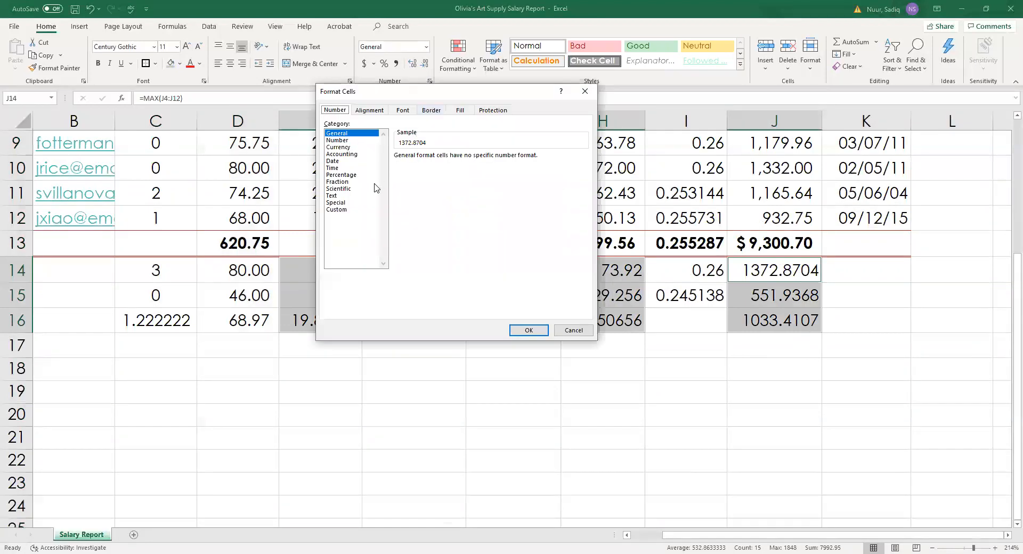
pyautogui.click(336, 148)
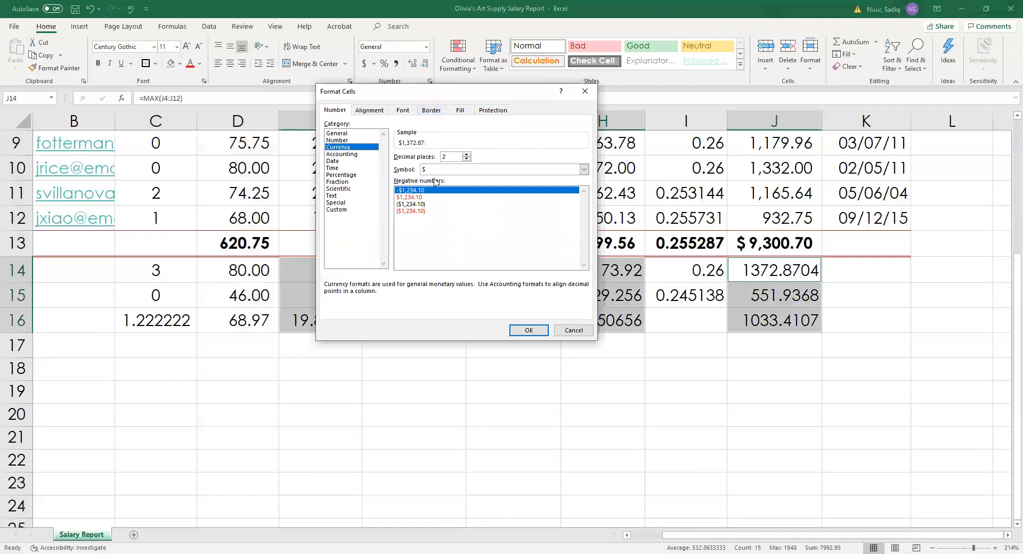
pyautogui.click(403, 206)
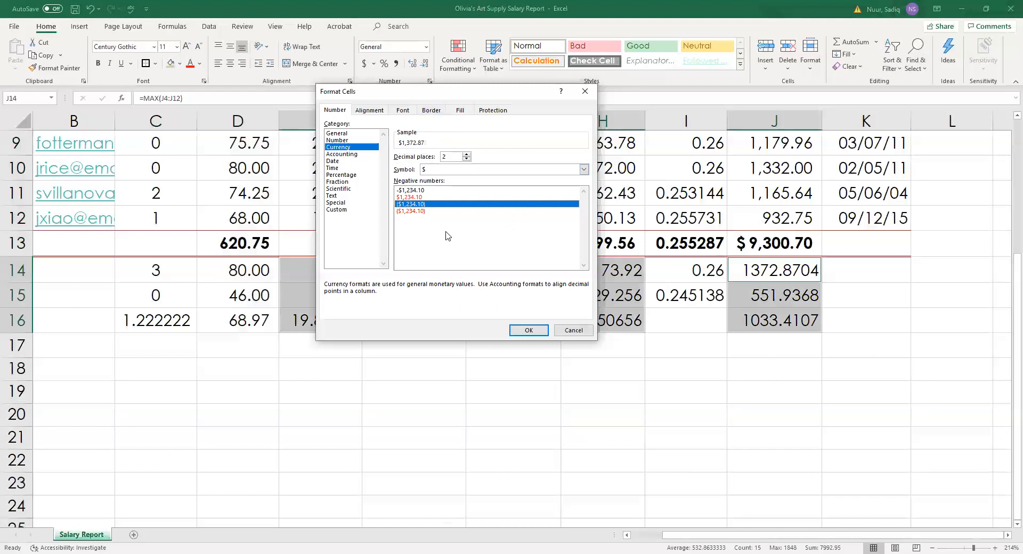
pyautogui.click(522, 331)
# Compare the first pay rate's format with the summary pay rate's new Currency format.
pyautogui.scroll(2, 319, 346)
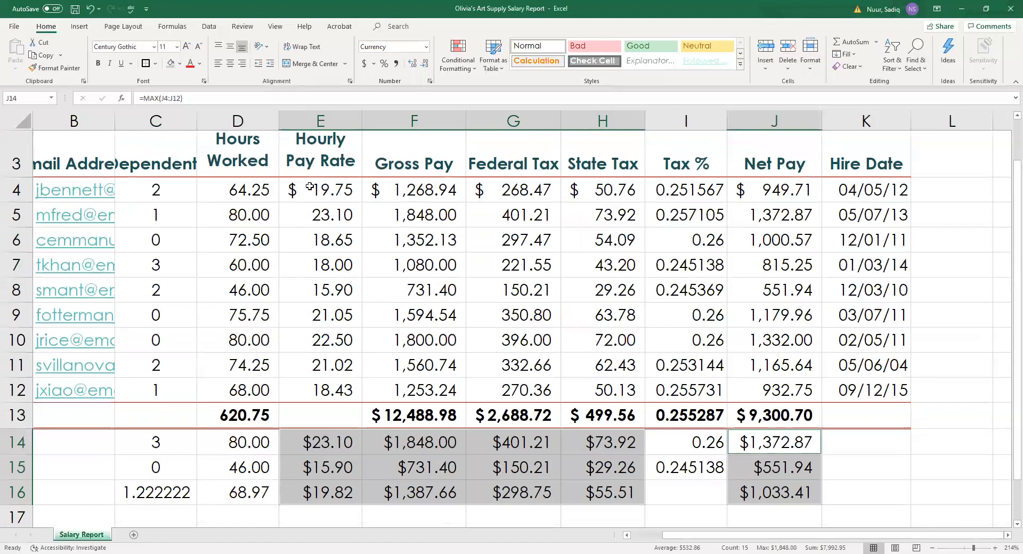
pyautogui.click(310, 187)
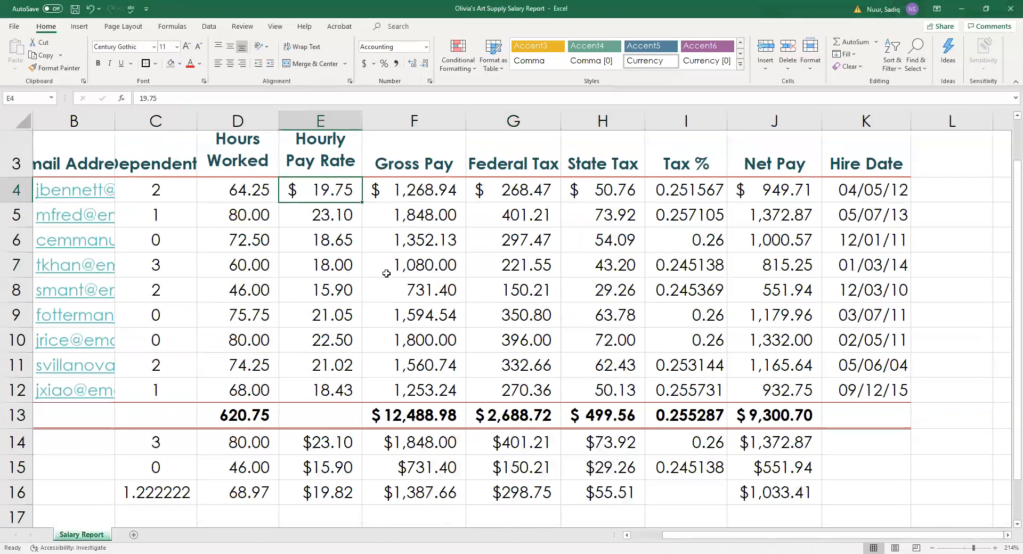
pyautogui.scroll(-1, 363, 286)
pyautogui.click(315, 344)
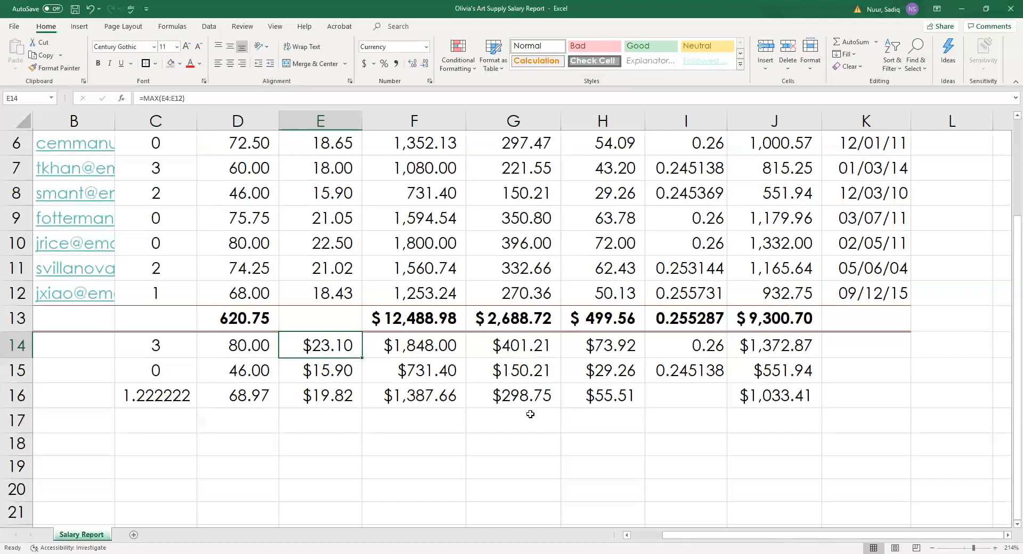
pyautogui.scroll(1, 530, 413)
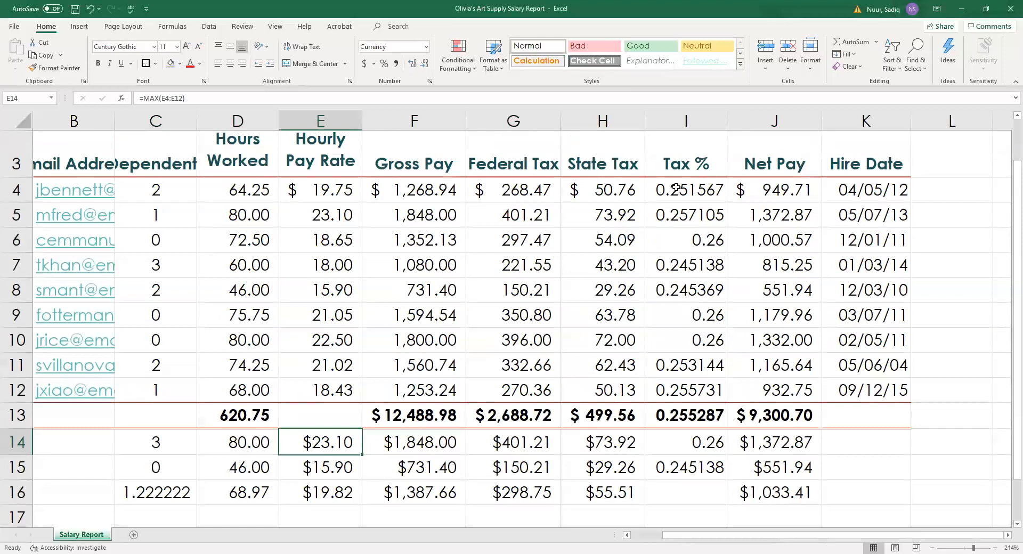
pyautogui.click(675, 188)
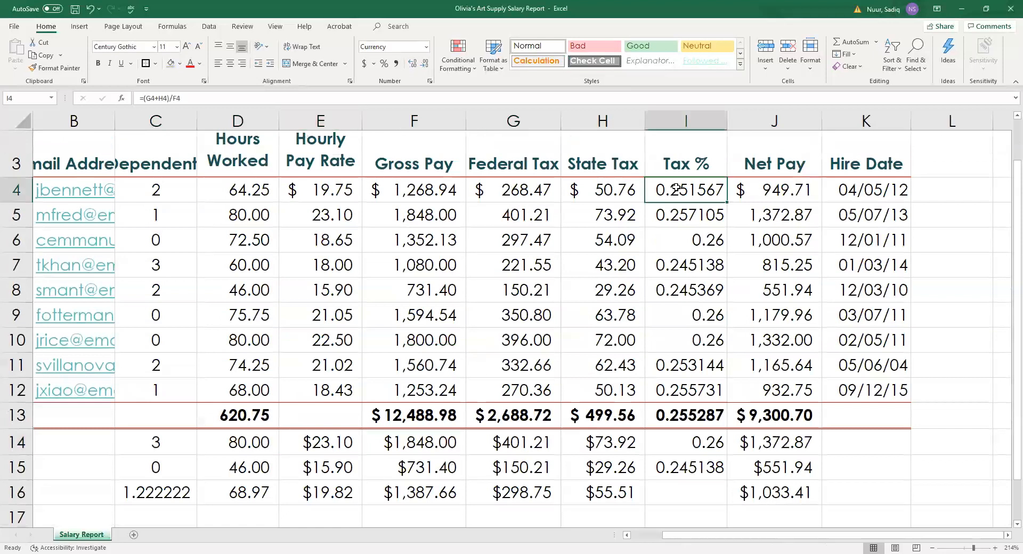
# Format Tax % cells I4:I15 as percentages with two decimals, e.g. 25.16%.
pyautogui.moveTo(675, 188); pyautogui.dragTo(667, 462)
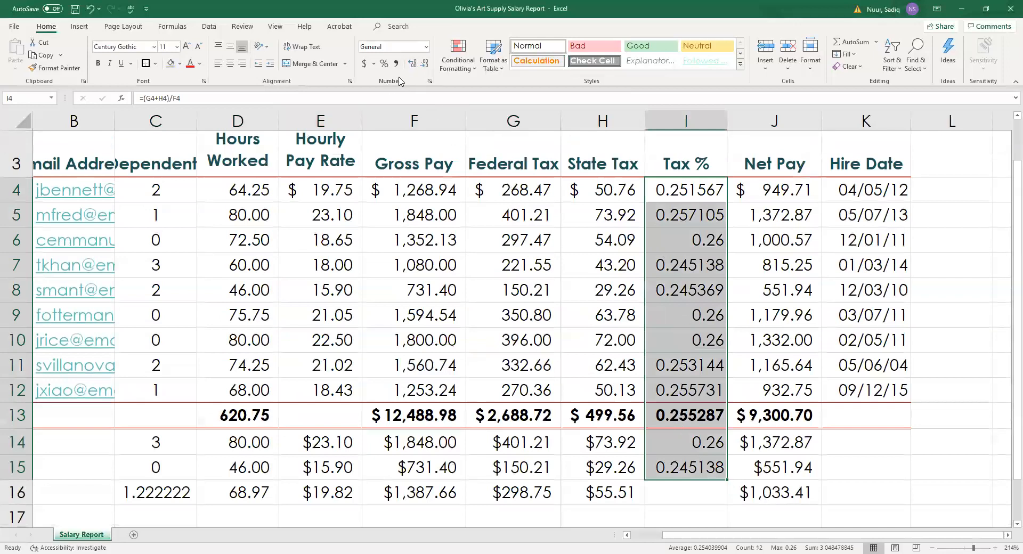
pyautogui.hotkey('ctrl', 'q')
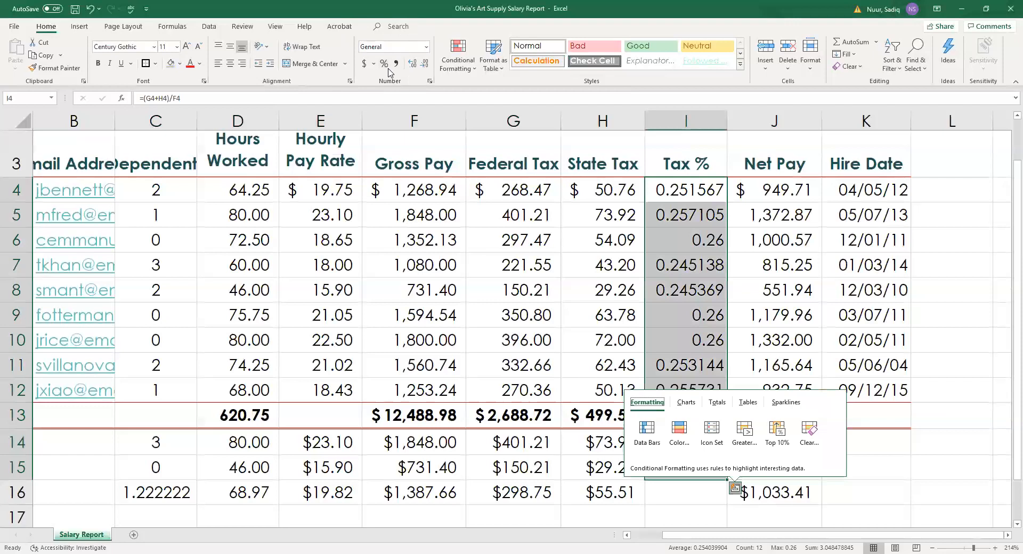
pyautogui.click(384, 64)
pyautogui.click(384, 64)
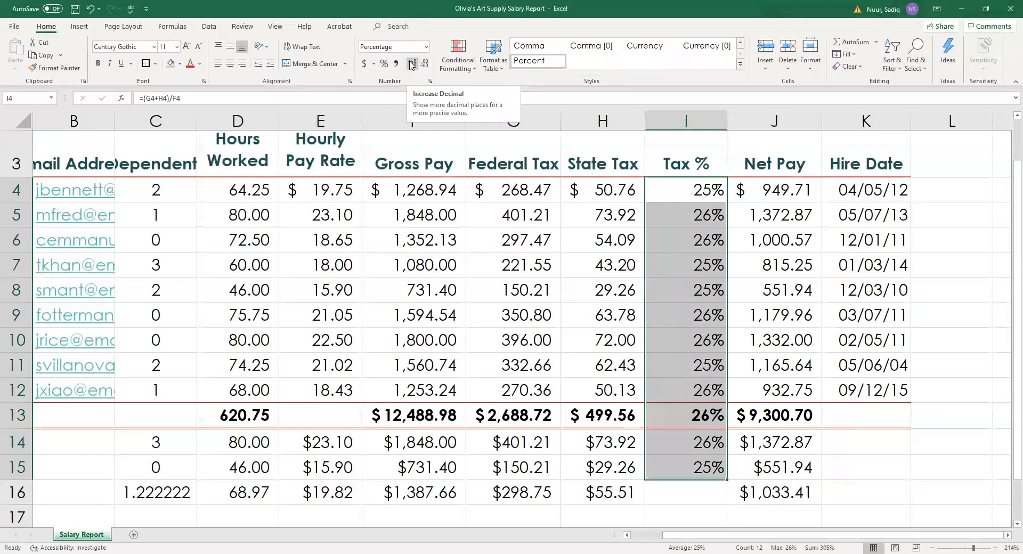
pyautogui.click(412, 64)
pyautogui.click(411, 65)
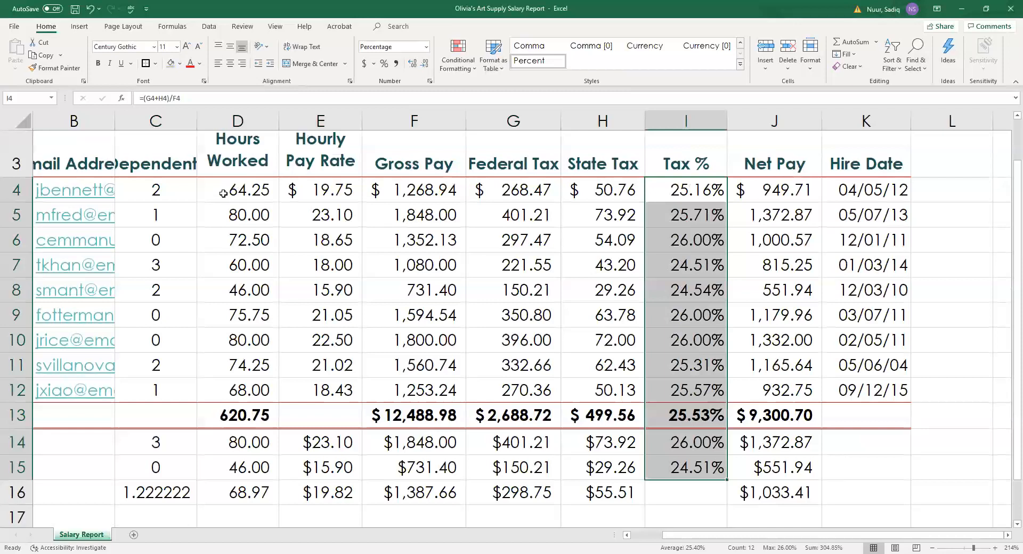
# Select the nine Hours Worked values in D4:D12.
pyautogui.moveTo(224, 189); pyautogui.dragTo(237, 379)
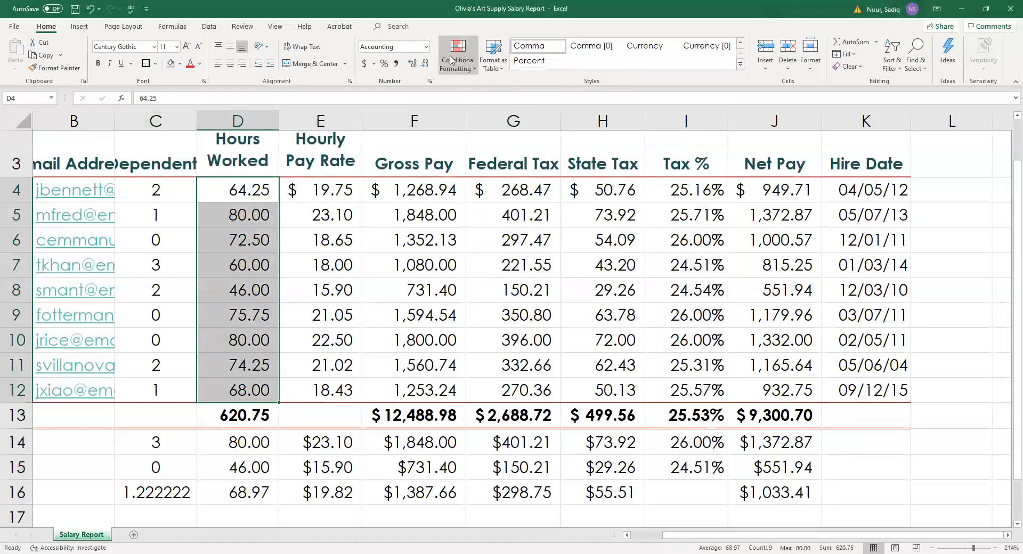
# Preview data bars, color scales and icon sets on the hours, then begin a new rule.
pyautogui.click(476, 72)
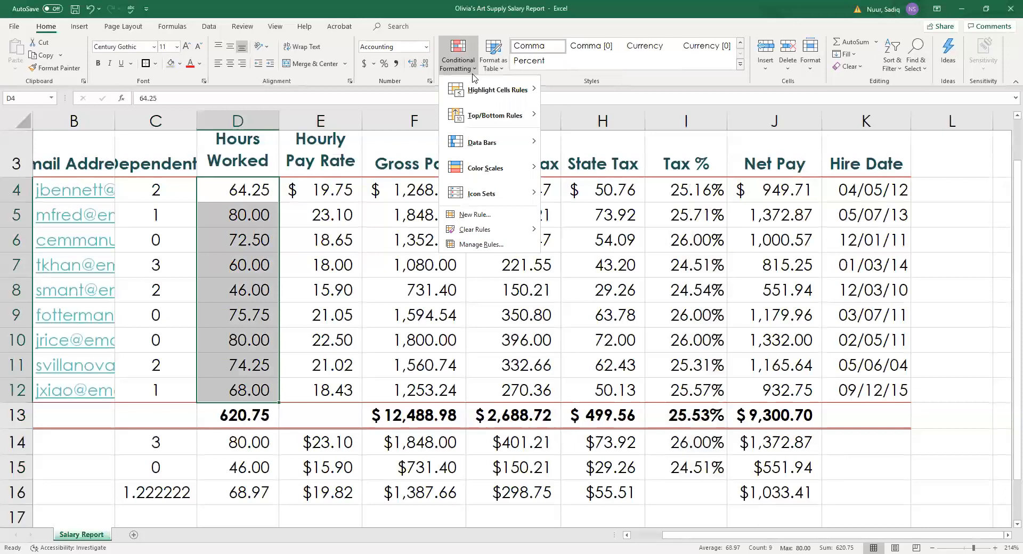
pyautogui.click(482, 143)
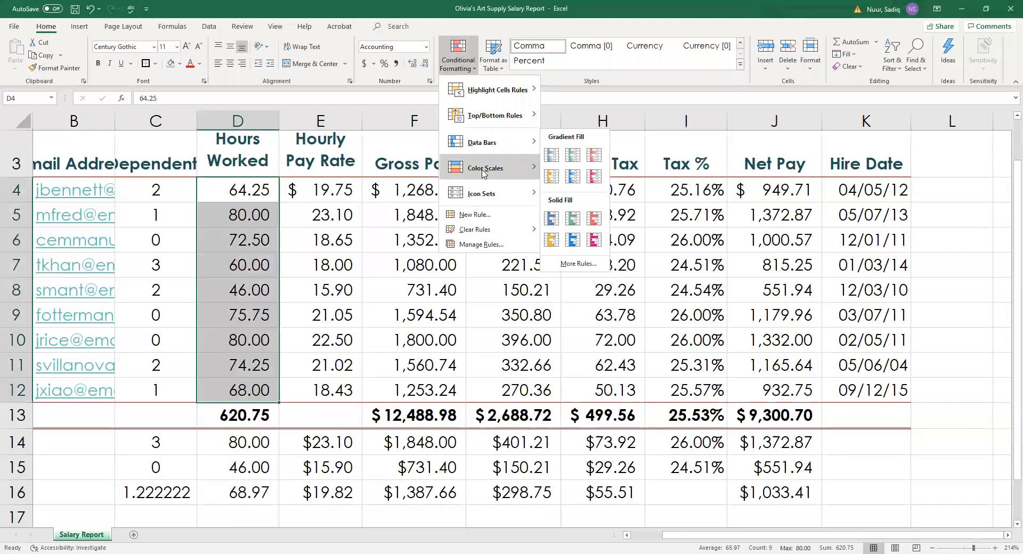
pyautogui.moveTo(483, 172)
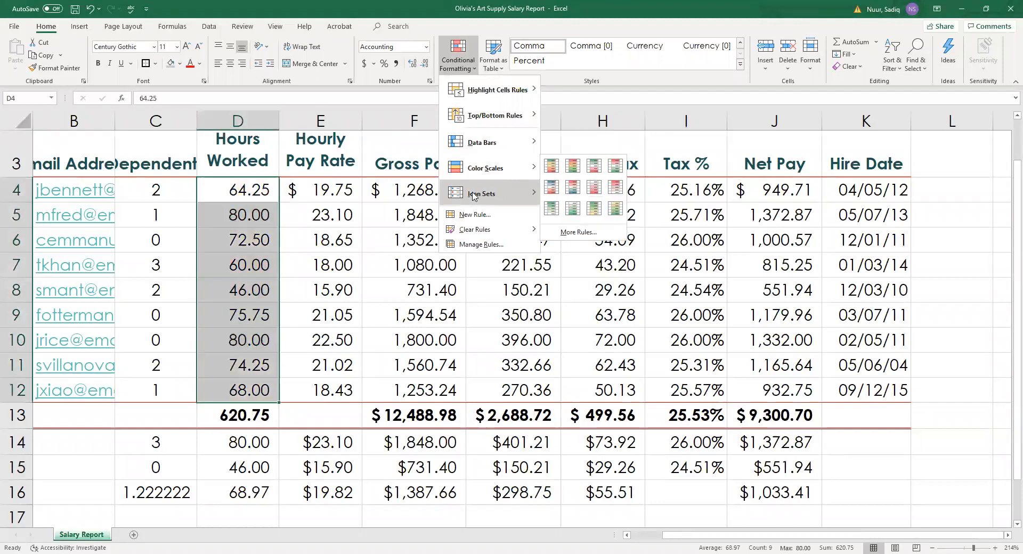
pyautogui.moveTo(472, 196)
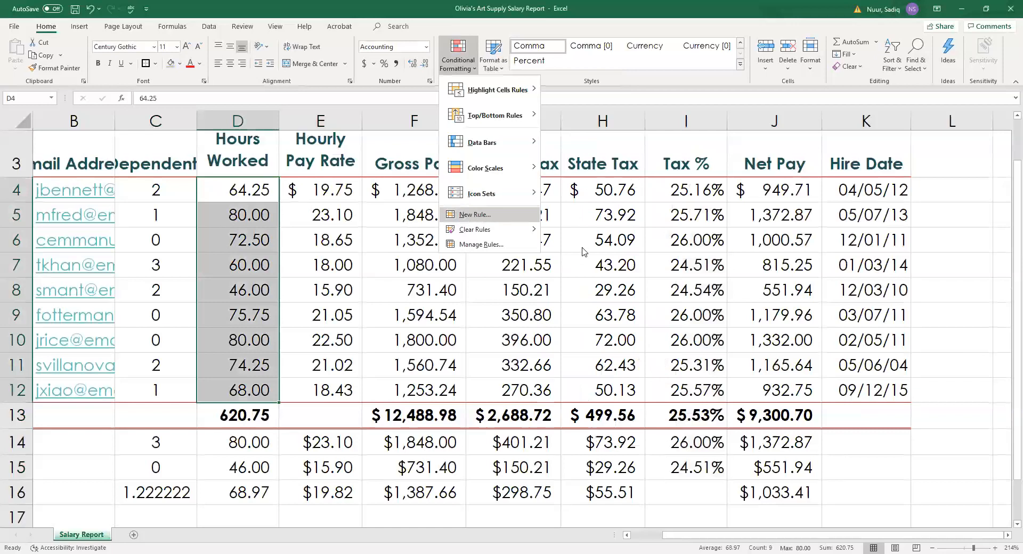
pyautogui.click(481, 215)
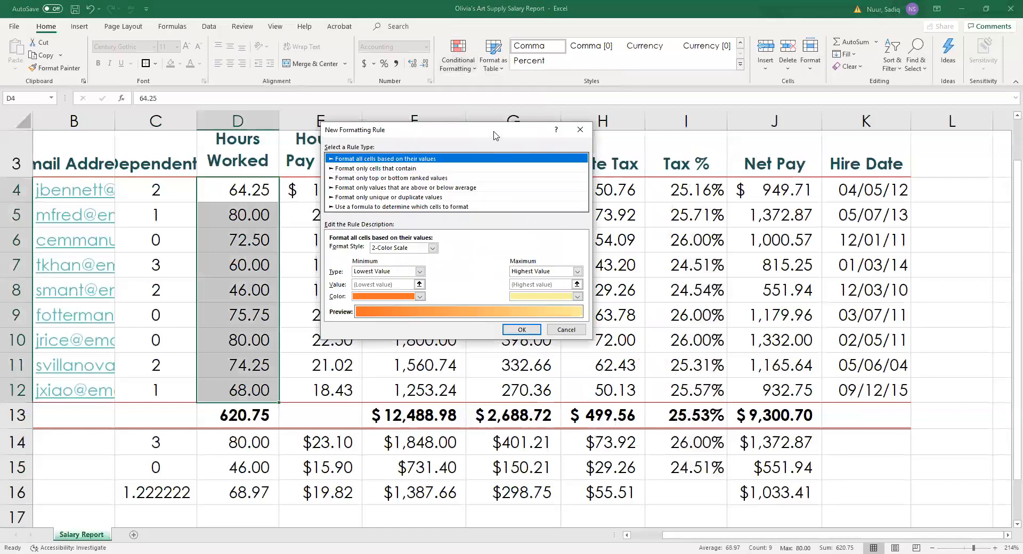
# Make the rule format only cells whose value is greater than 72.
pyautogui.moveTo(496, 135); pyautogui.dragTo(537, 139)
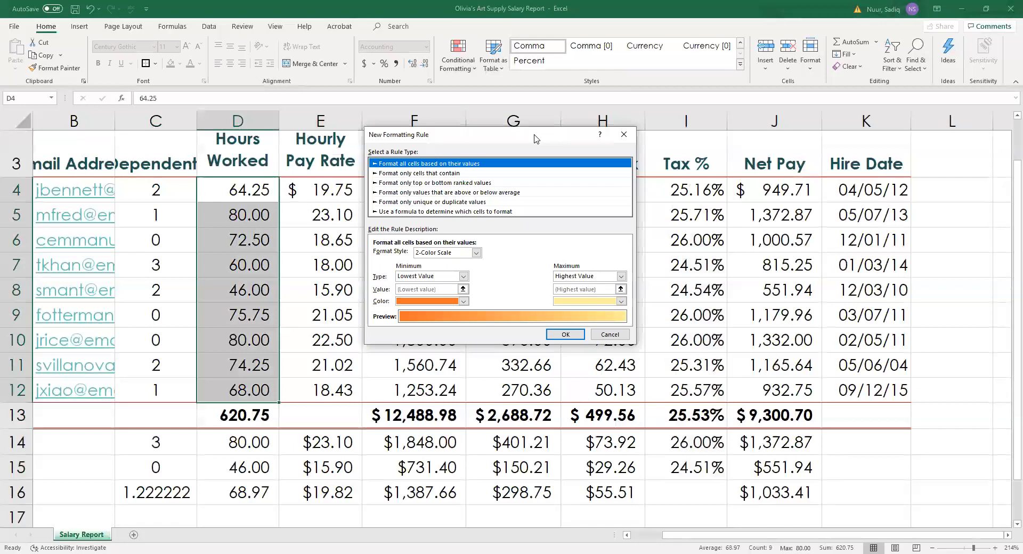
pyautogui.click(391, 175)
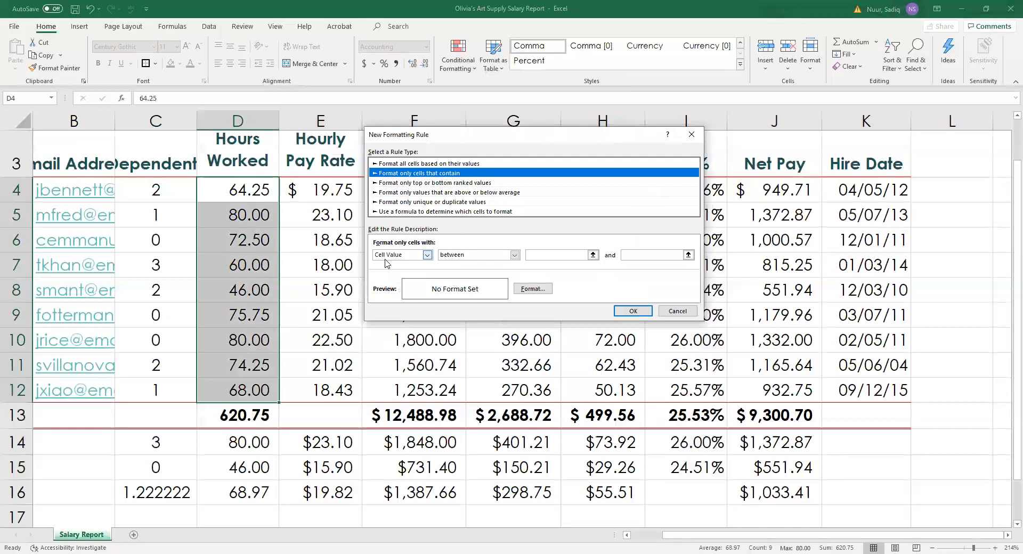
pyautogui.click(514, 255)
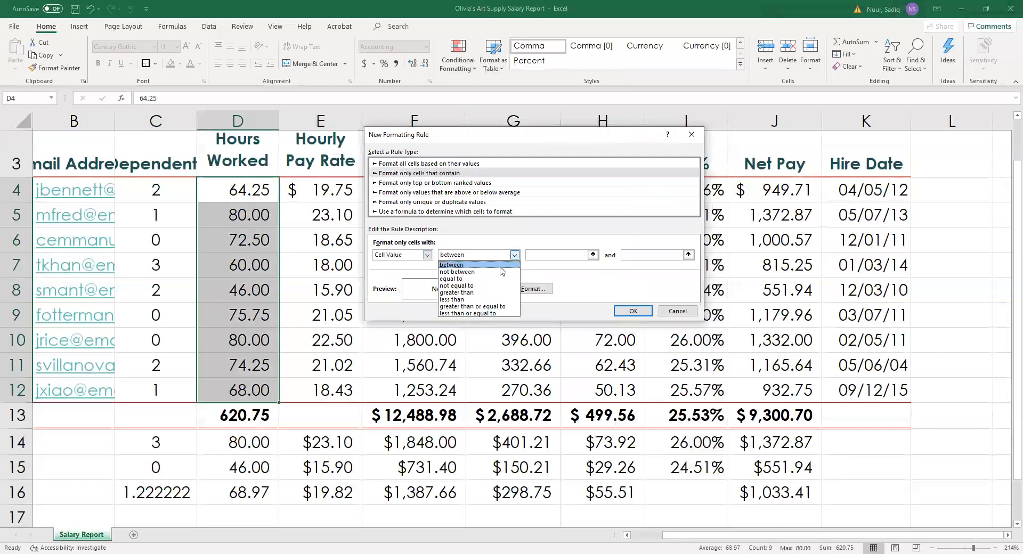
pyautogui.click(482, 292)
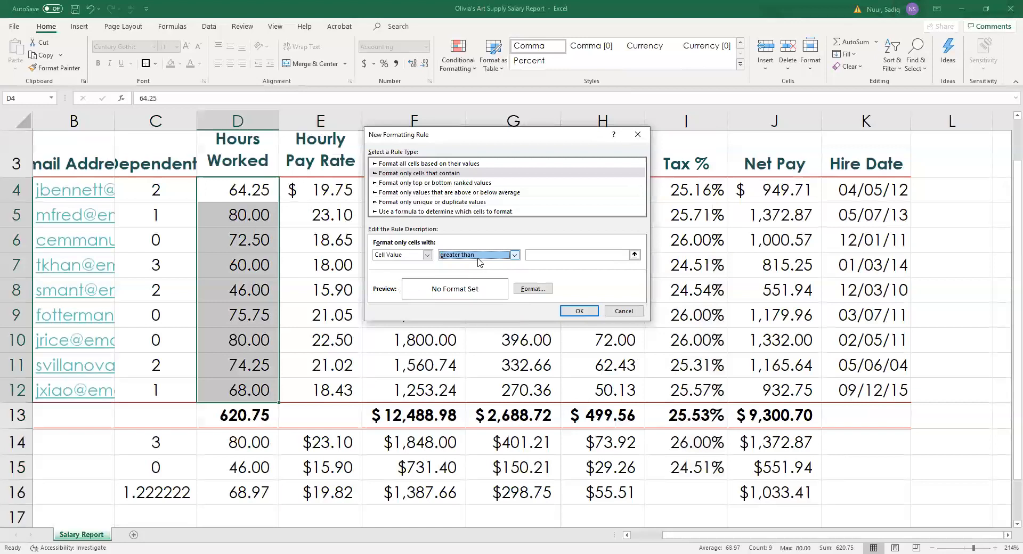
pyautogui.click(549, 255)
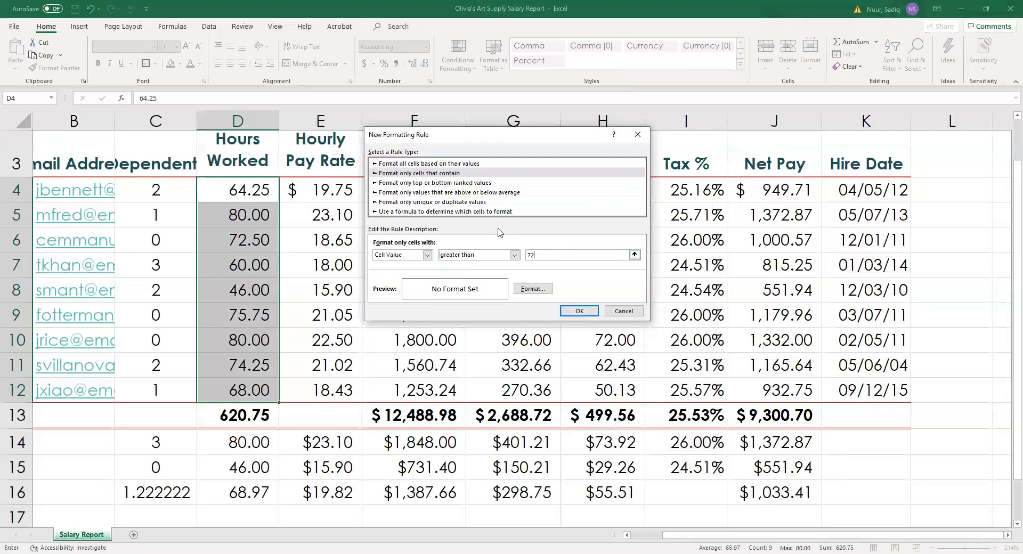
pyautogui.click(533, 289)
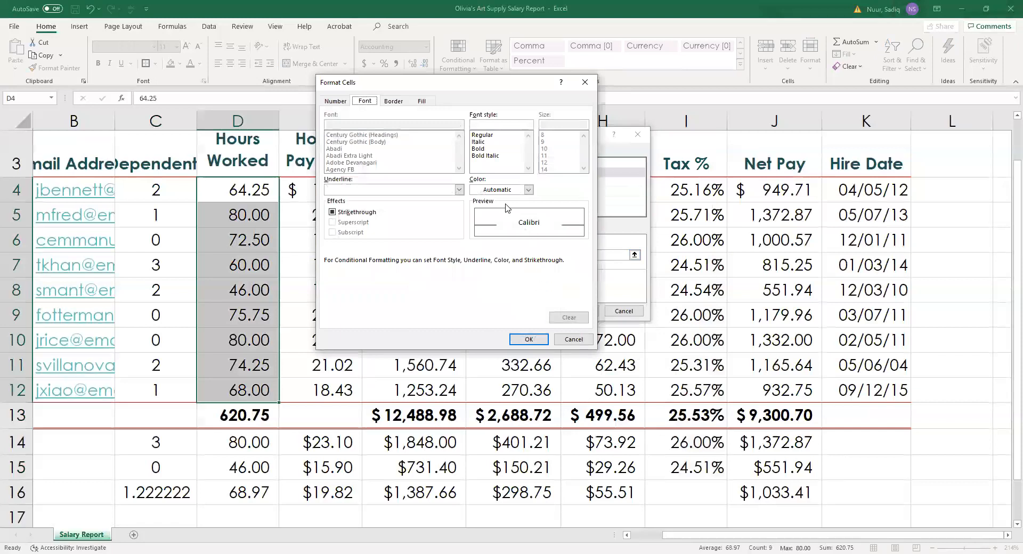
# Give the rule's format bold white text on a blue-grey fill.
pyautogui.click(529, 190)
pyautogui.click(475, 233)
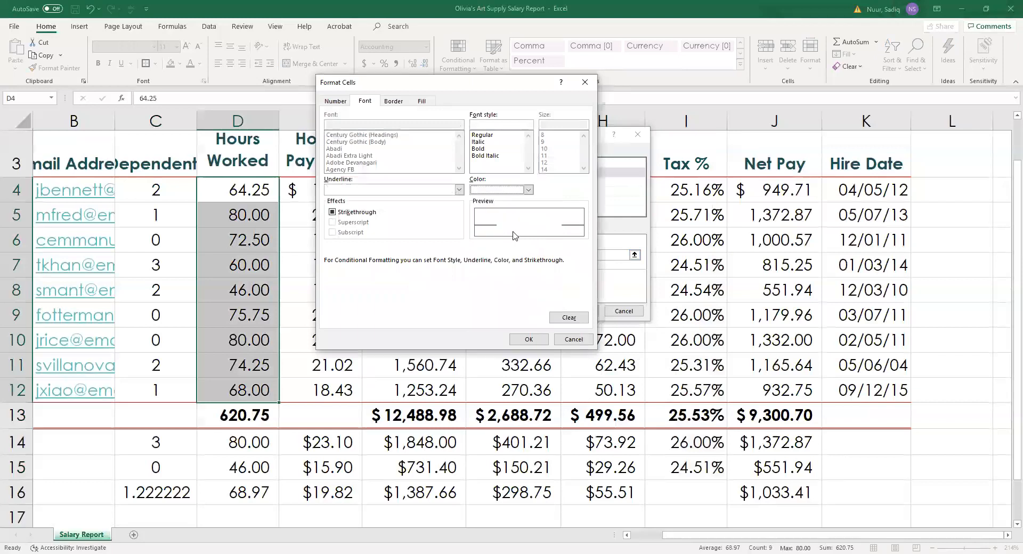
pyautogui.click(482, 149)
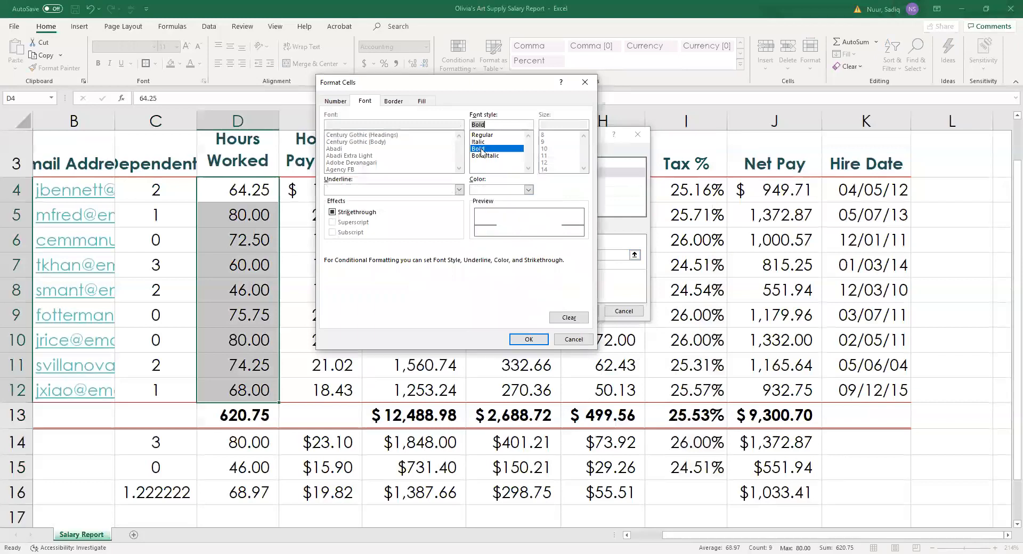
pyautogui.click(422, 102)
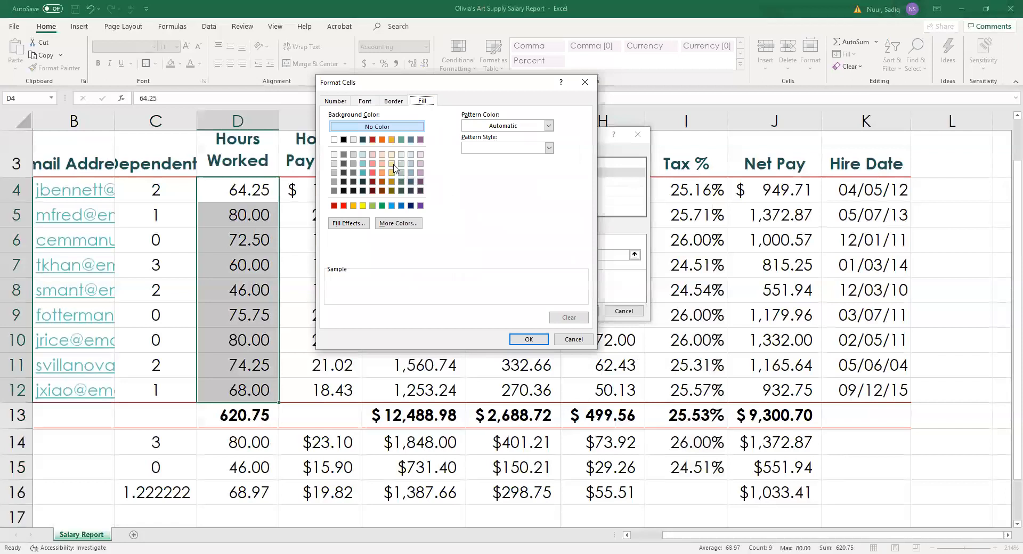
pyautogui.click(411, 140)
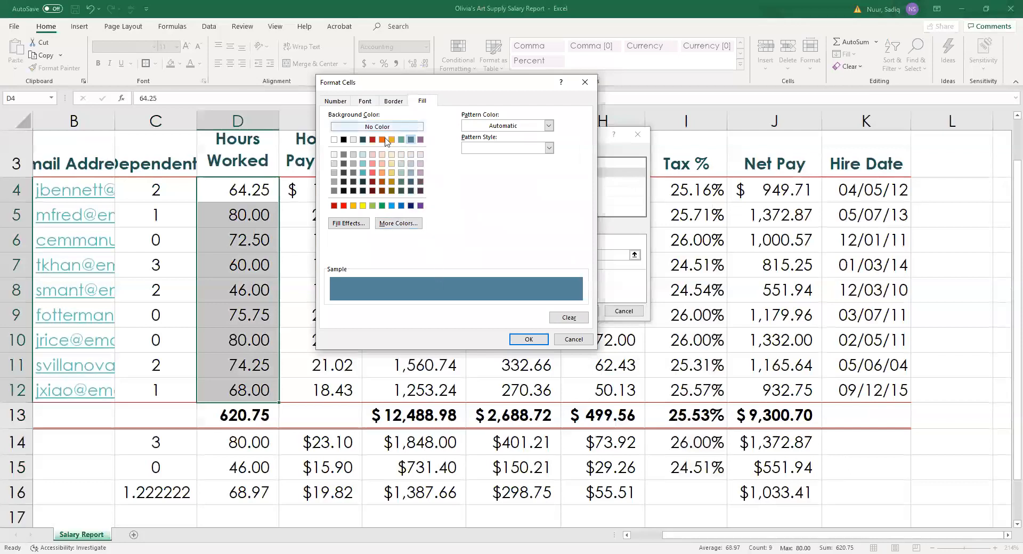
pyautogui.click(528, 339)
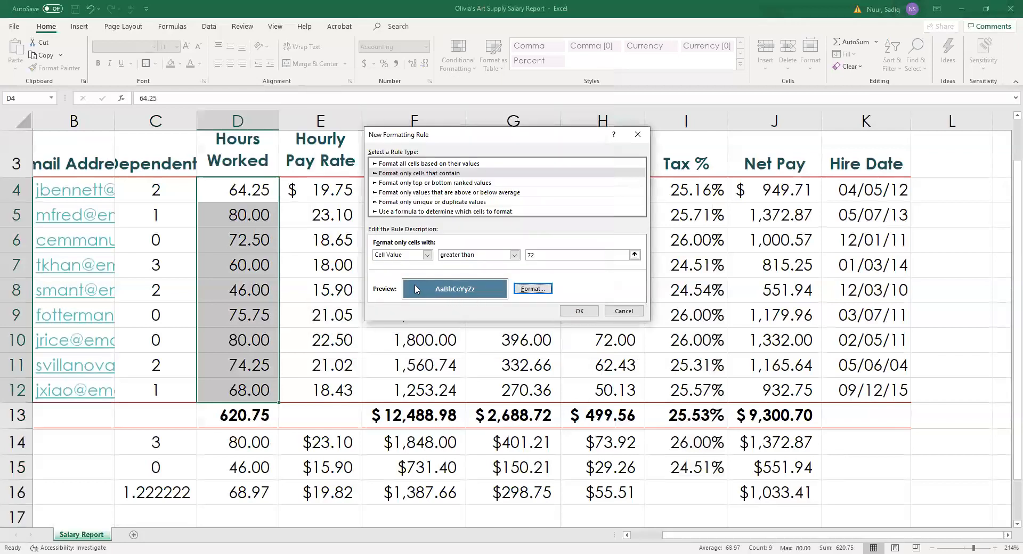
# Apply the greater-than-72 rule, check the five highlighted hours, and reselect D4:D12.
pyautogui.click(581, 313)
pyautogui.click(326, 243)
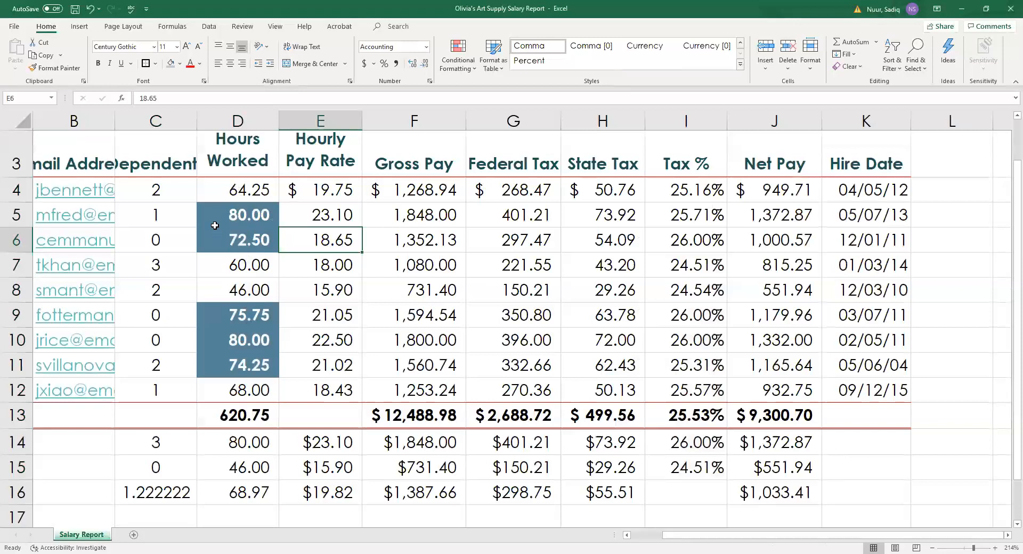
pyautogui.moveTo(240, 189); pyautogui.dragTo(240, 391)
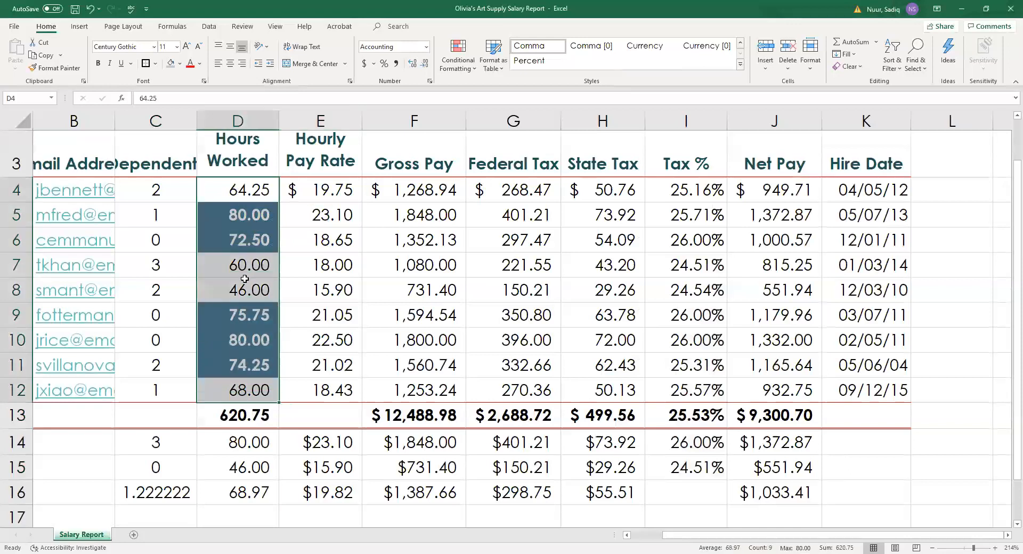
pyautogui.click(476, 72)
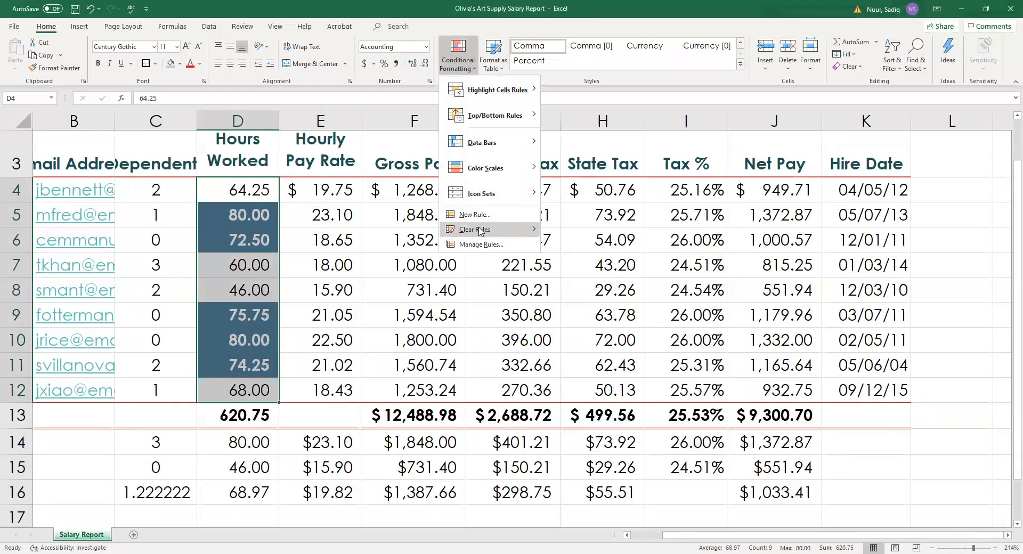
pyautogui.moveTo(481, 230)
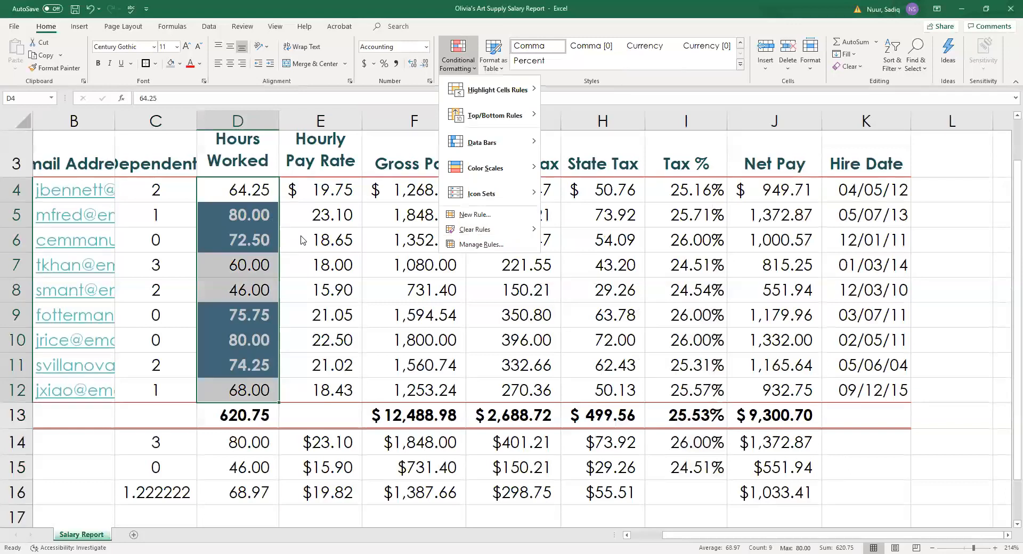
pyautogui.click(326, 290)
pyautogui.moveTo(672, 535); pyautogui.dragTo(609, 535)
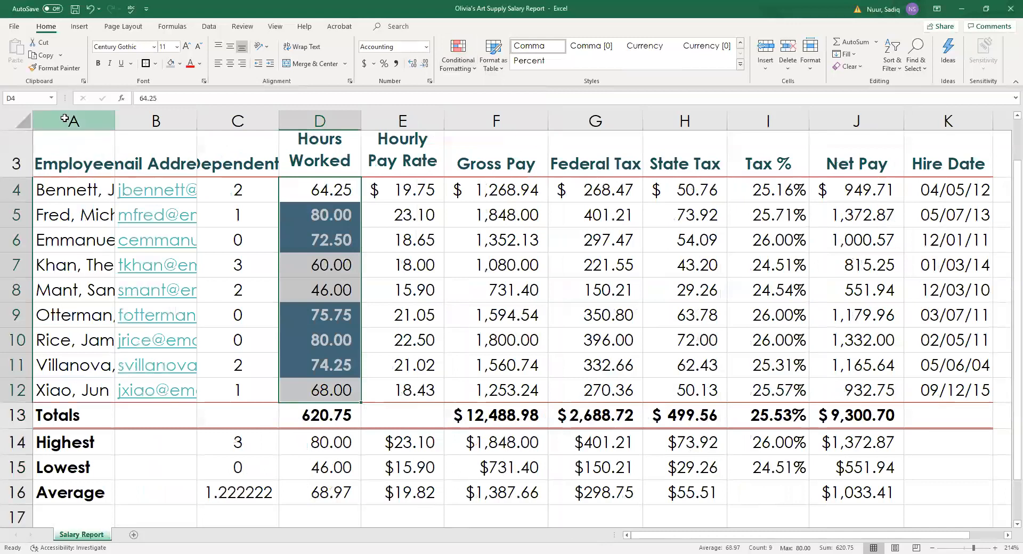
# Select columns A through C and widen them to 10.25 (87 pixels).
pyautogui.click(64, 115)
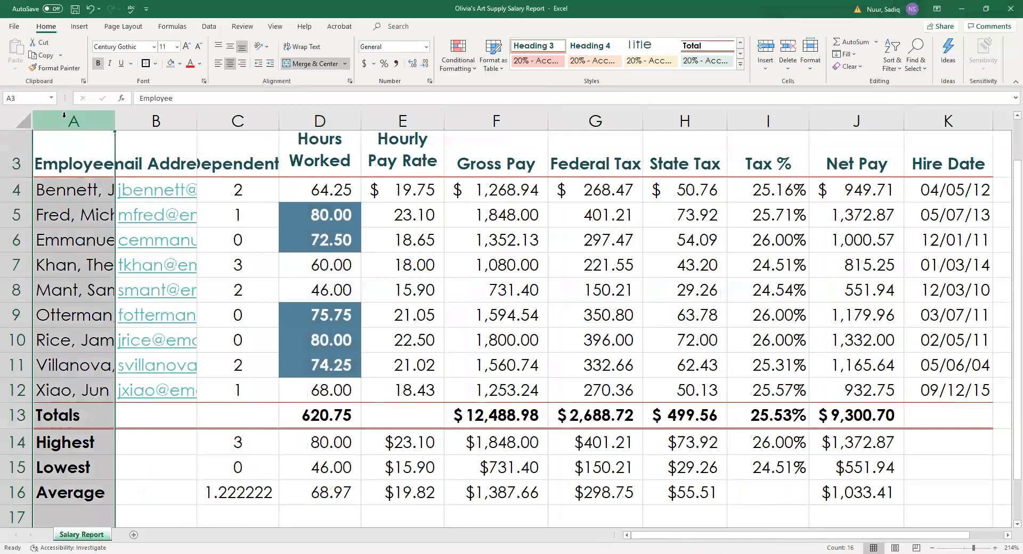
pyautogui.keyDown('shift'); pyautogui.click(231, 116); pyautogui.keyUp('shift')
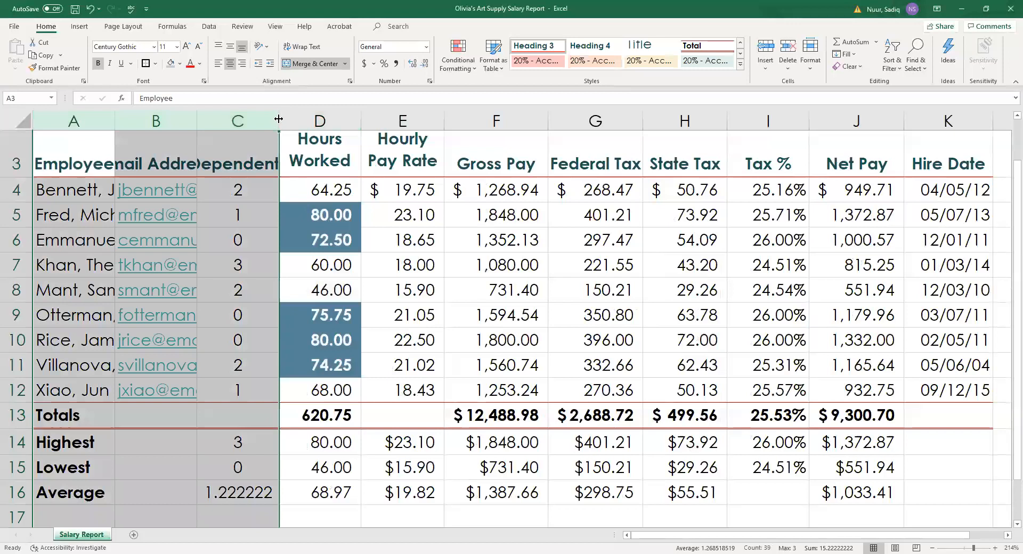
pyautogui.moveTo(278, 119); pyautogui.dragTo(278, 119)
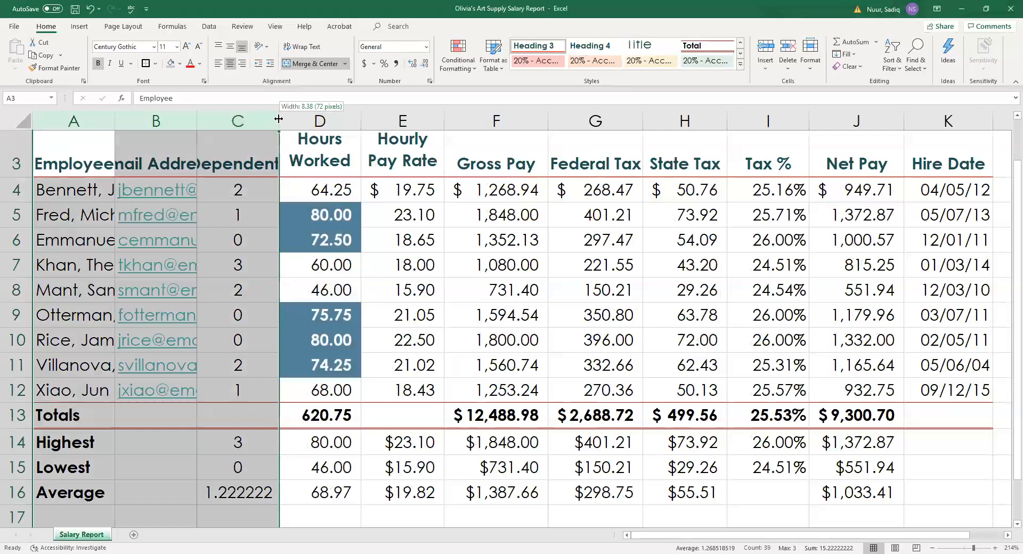
pyautogui.moveTo(278, 119); pyautogui.dragTo(296, 113)
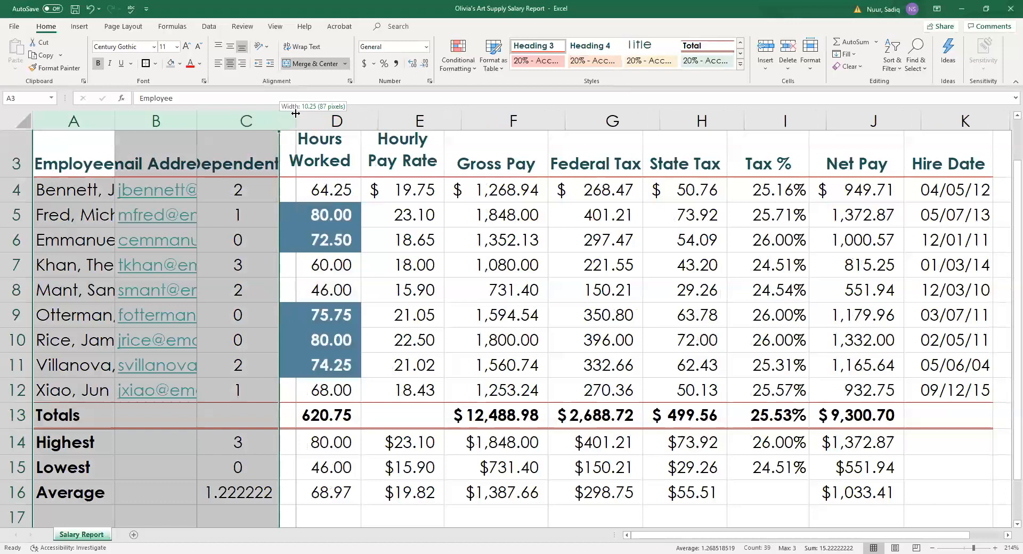
pyautogui.moveTo(296, 113); pyautogui.dragTo(296, 114)
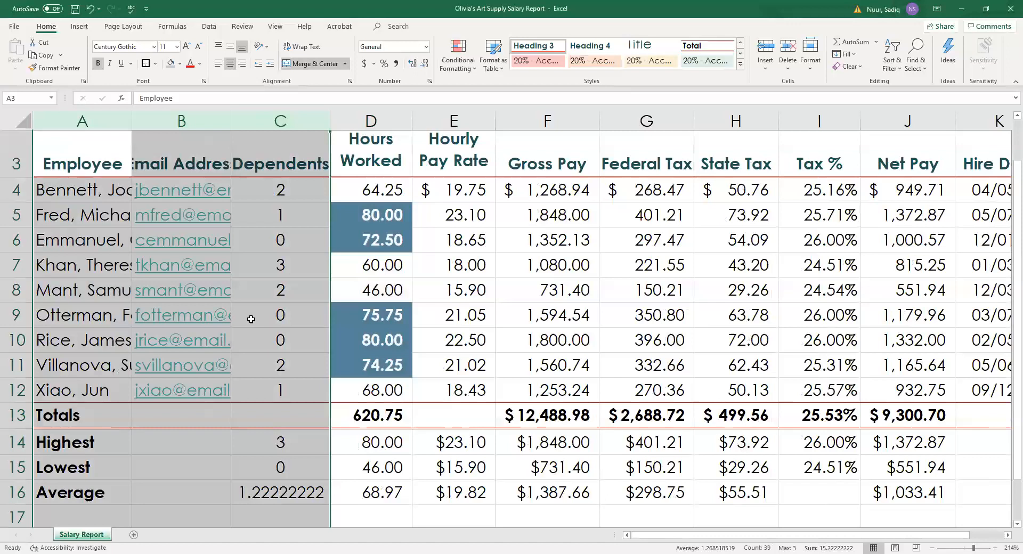
# AutoFit columns D, E and I (Hours Worked, Hourly Pay Rate, Tax %) to their contents.
pyautogui.click(373, 114)
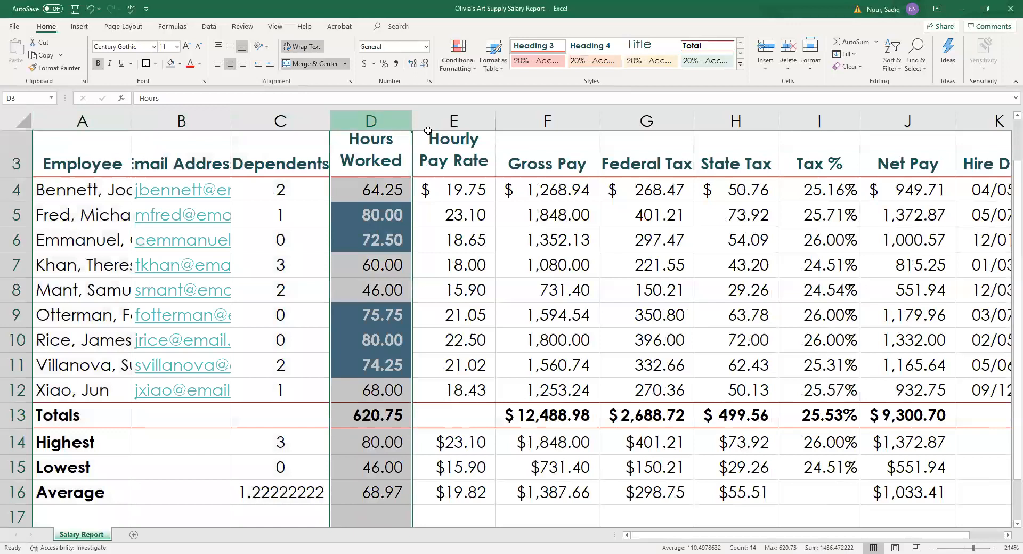
pyautogui.keyDown('ctrl'); pyautogui.click(467, 118); pyautogui.keyUp('ctrl')
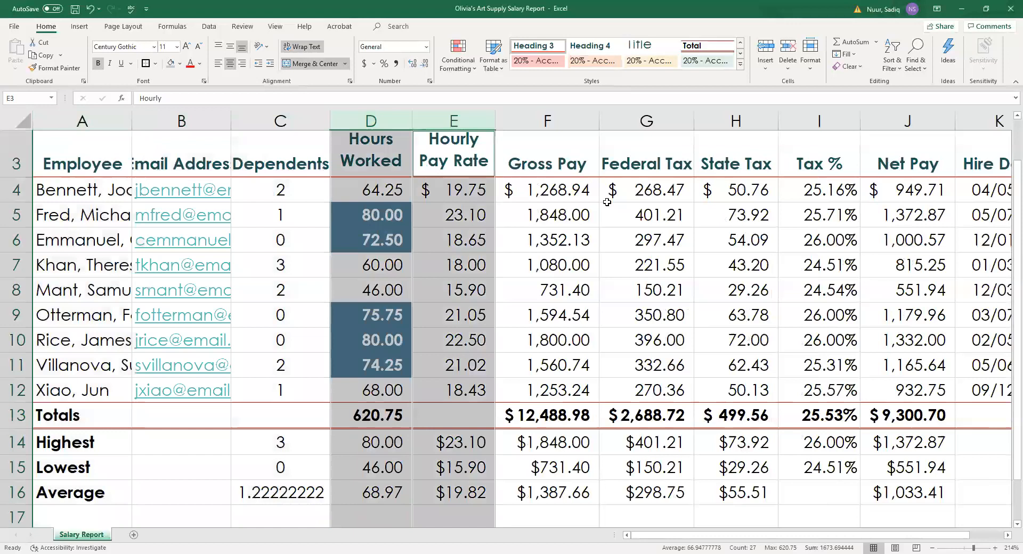
pyautogui.keyDown('ctrl'); pyautogui.click(812, 120); pyautogui.keyUp('ctrl')
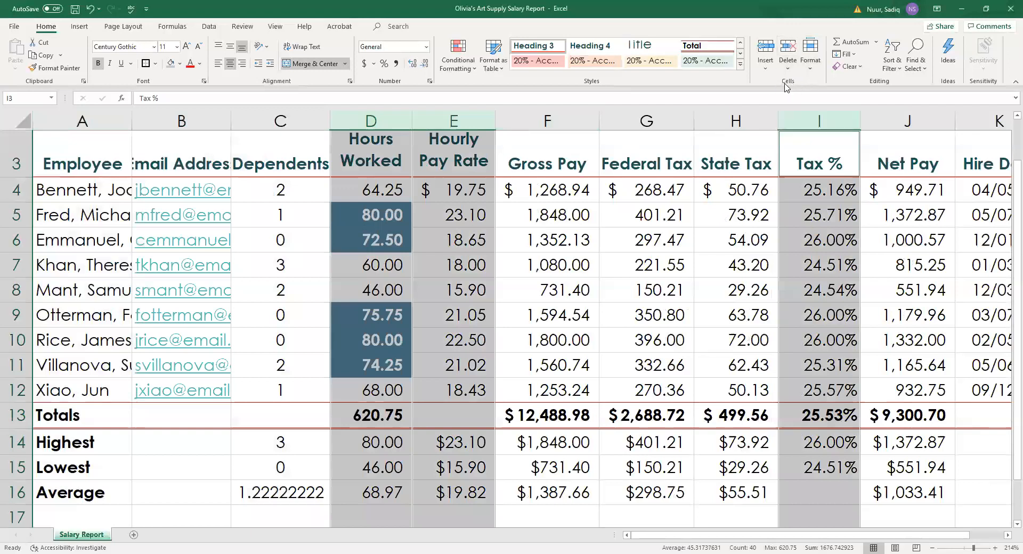
pyautogui.click(811, 74)
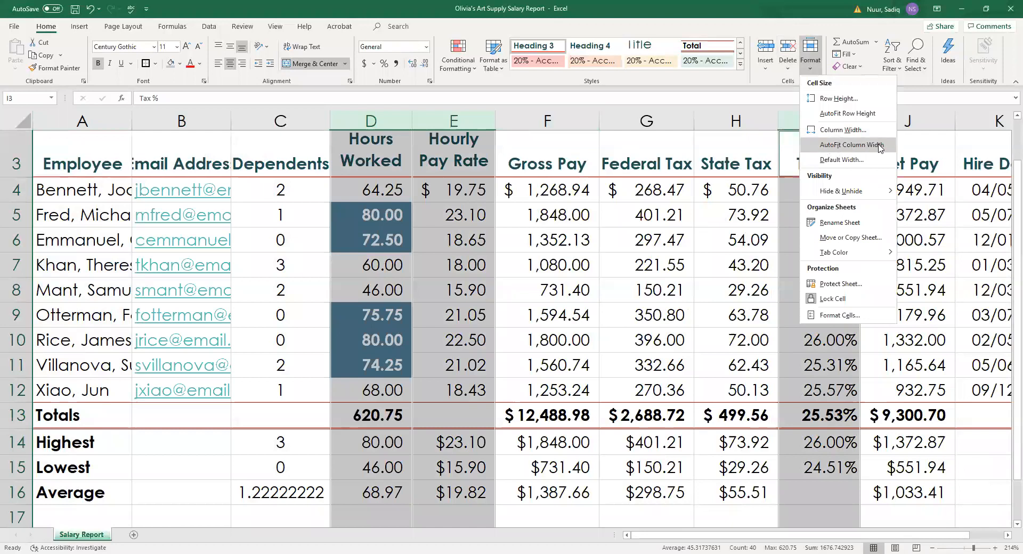
pyautogui.click(831, 147)
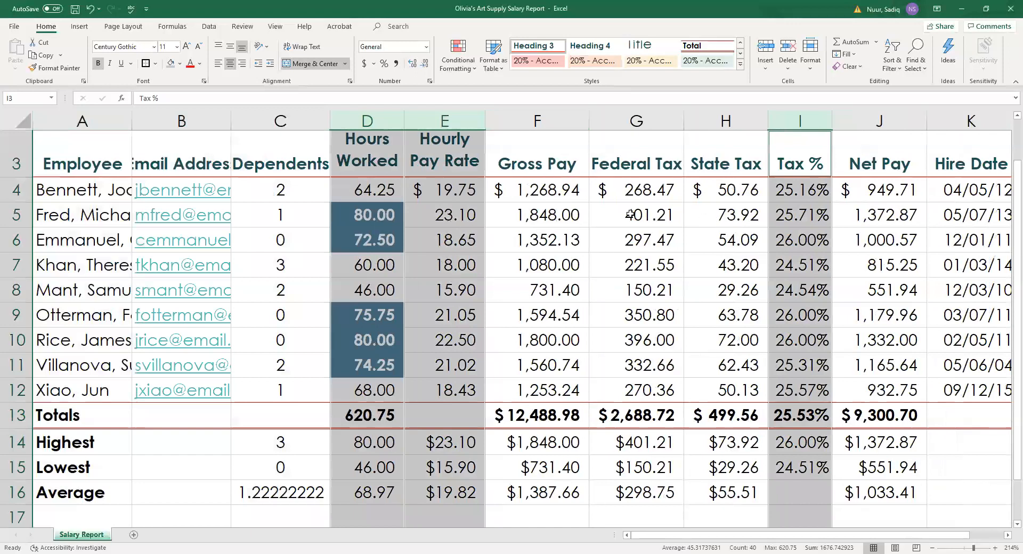
pyautogui.click(73, 118)
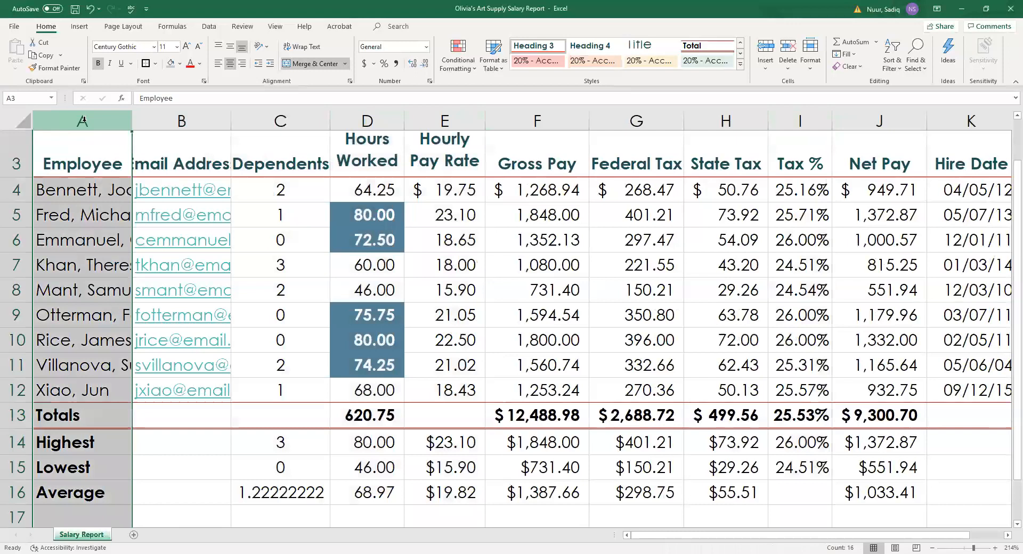
# AutoFit columns A, B and C to show full employee names and email addresses.
pyautogui.keyDown('ctrl'); pyautogui.click(182, 120); pyautogui.keyUp('ctrl')
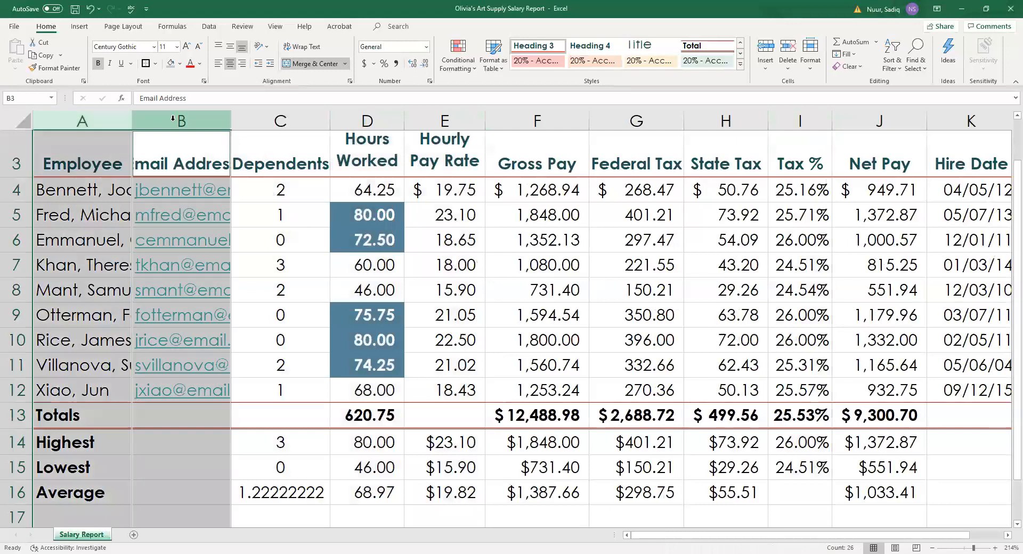
pyautogui.keyDown('ctrl'); pyautogui.click(282, 120); pyautogui.keyUp('ctrl')
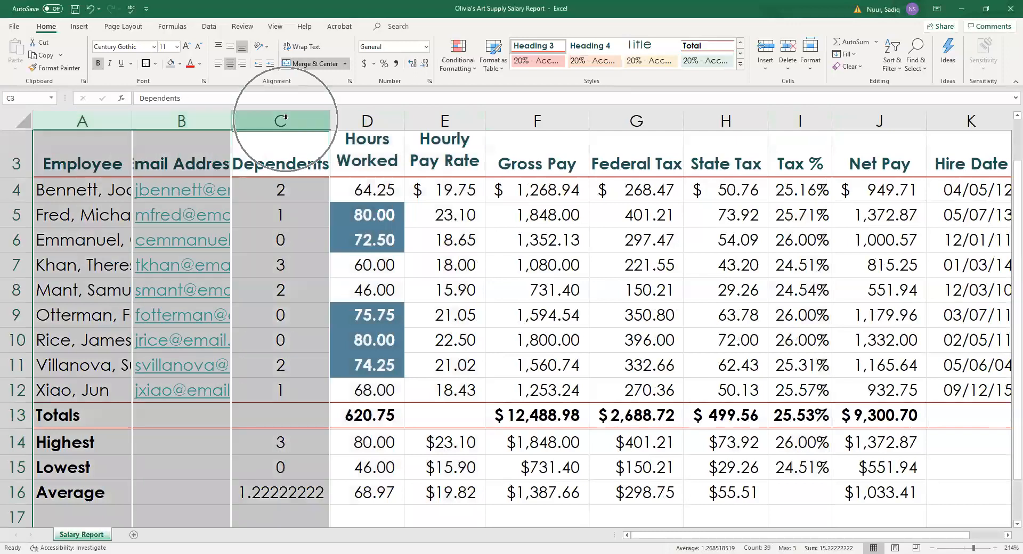
pyautogui.click(814, 71)
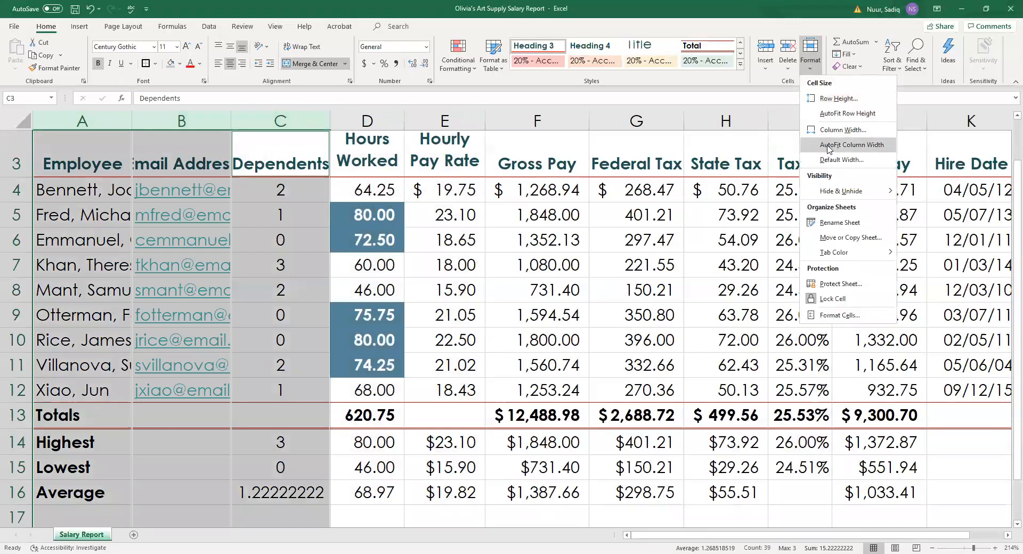
pyautogui.click(829, 144)
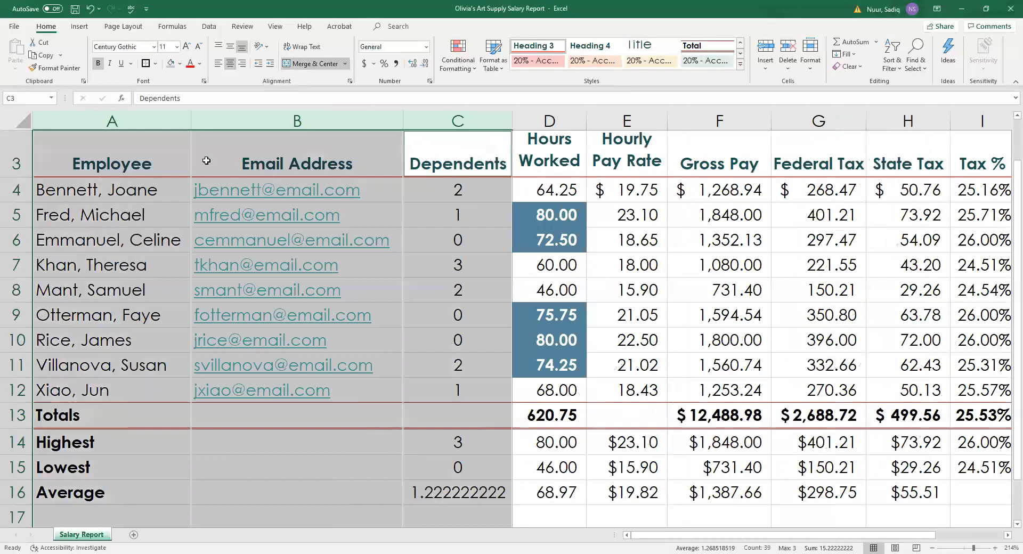
# Narrow Email Address to 21.13, Employee slightly, and Dependents to 11.00.
pyautogui.click(364, 157)
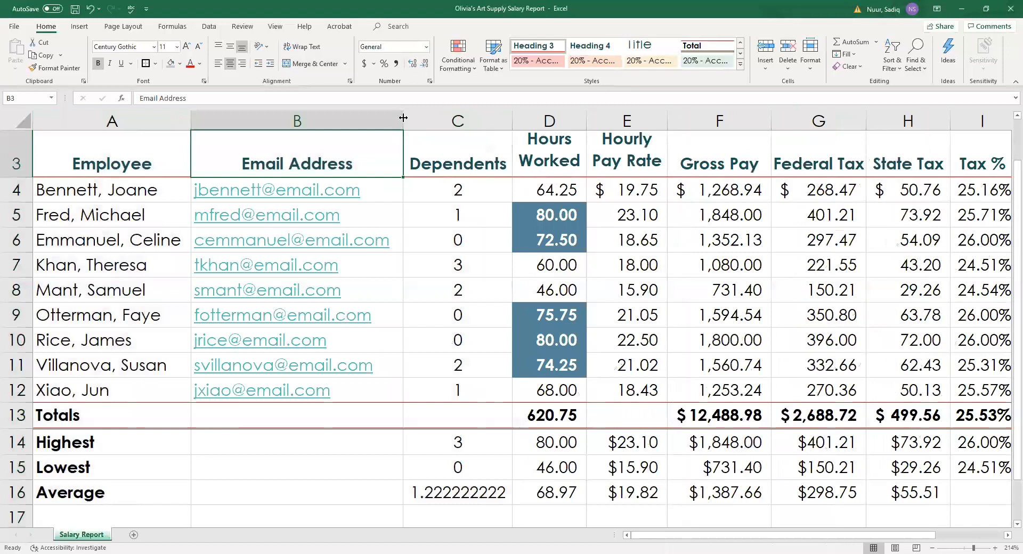
pyautogui.moveTo(402, 115); pyautogui.dragTo(390, 114)
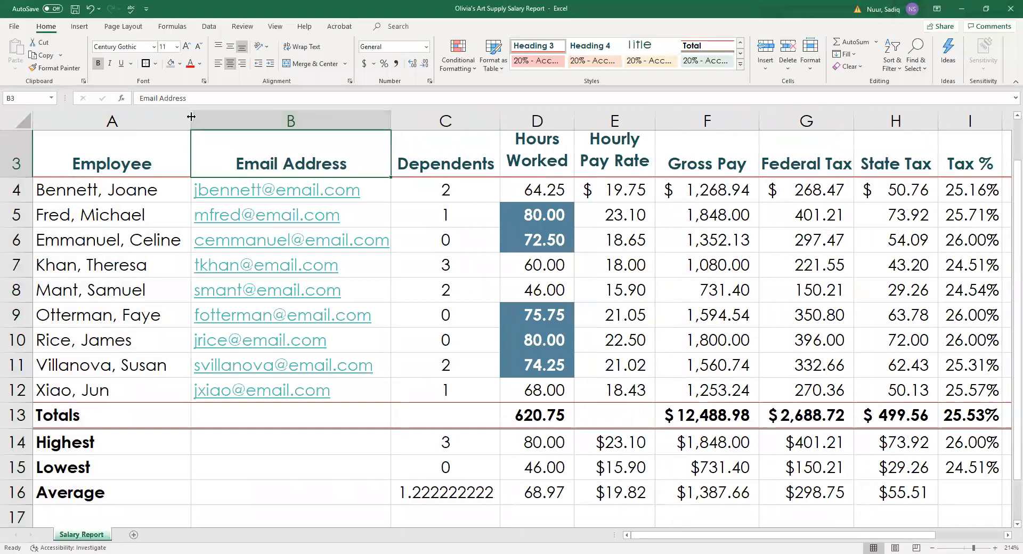
pyautogui.moveTo(191, 116); pyautogui.dragTo(182, 116)
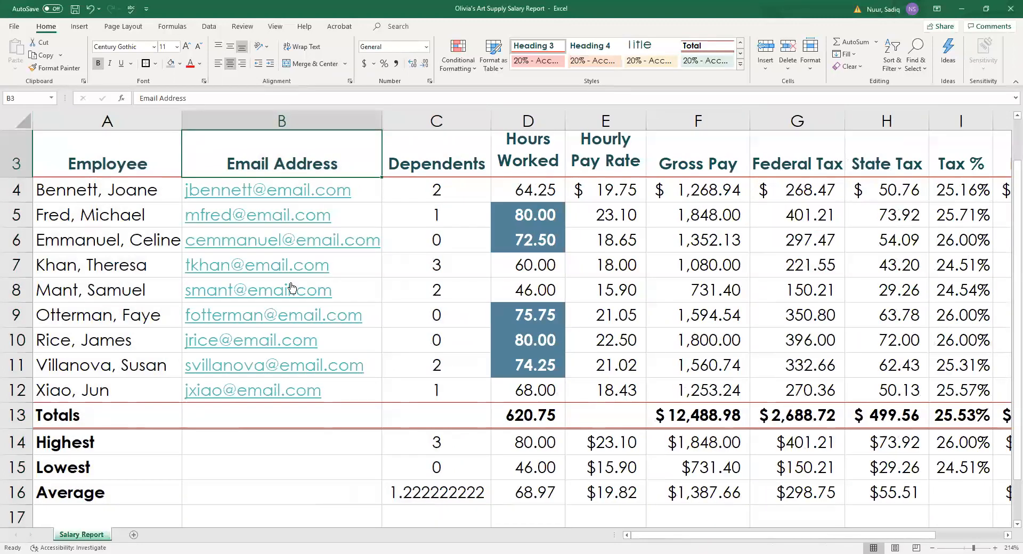
pyautogui.moveTo(489, 115); pyautogui.dragTo(477, 117)
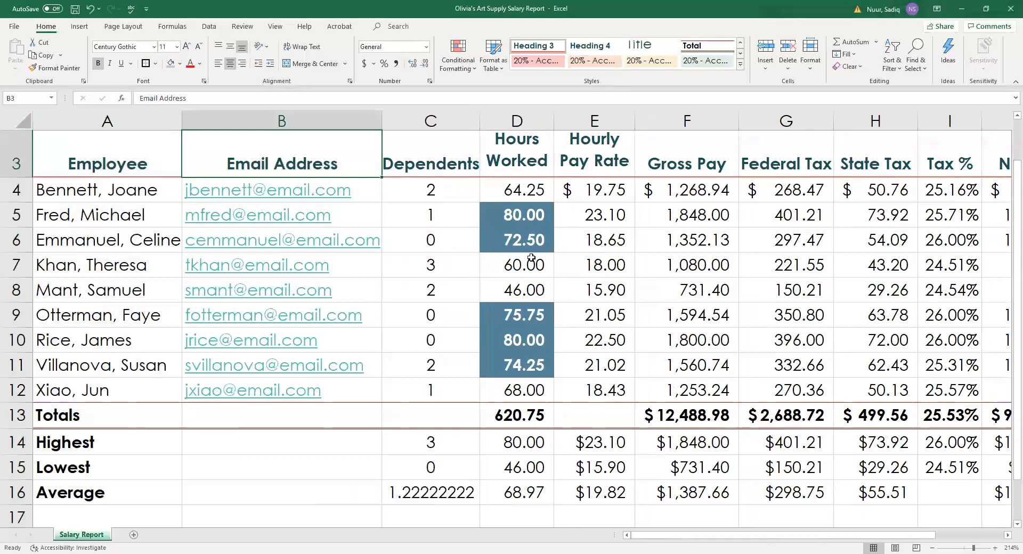
# Set columns F, G, J and K (Gross Pay, Federal Tax, Net Pay, Hire Date) to width 11.
pyautogui.click(706, 119)
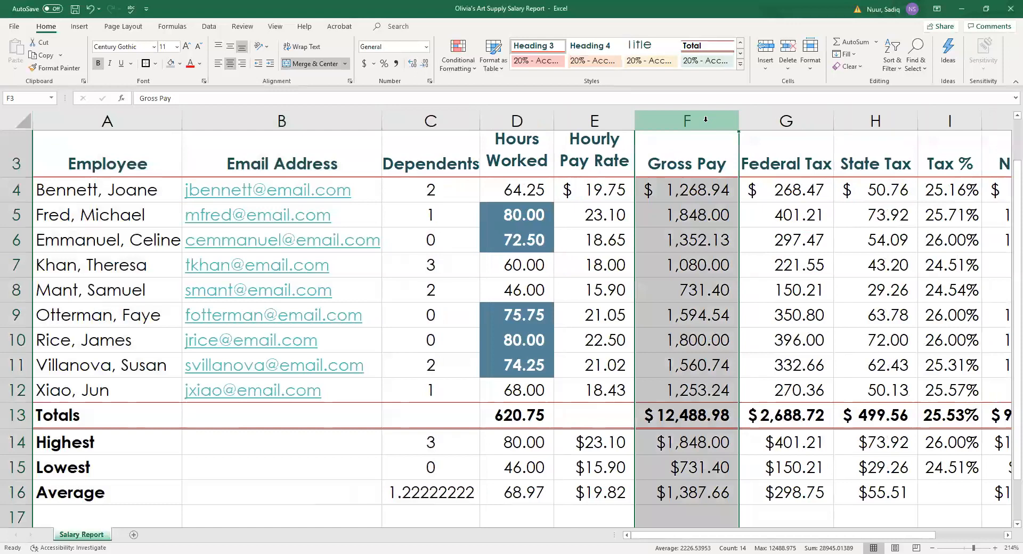
pyautogui.keyDown('ctrl'); pyautogui.click(788, 115); pyautogui.keyUp('ctrl')
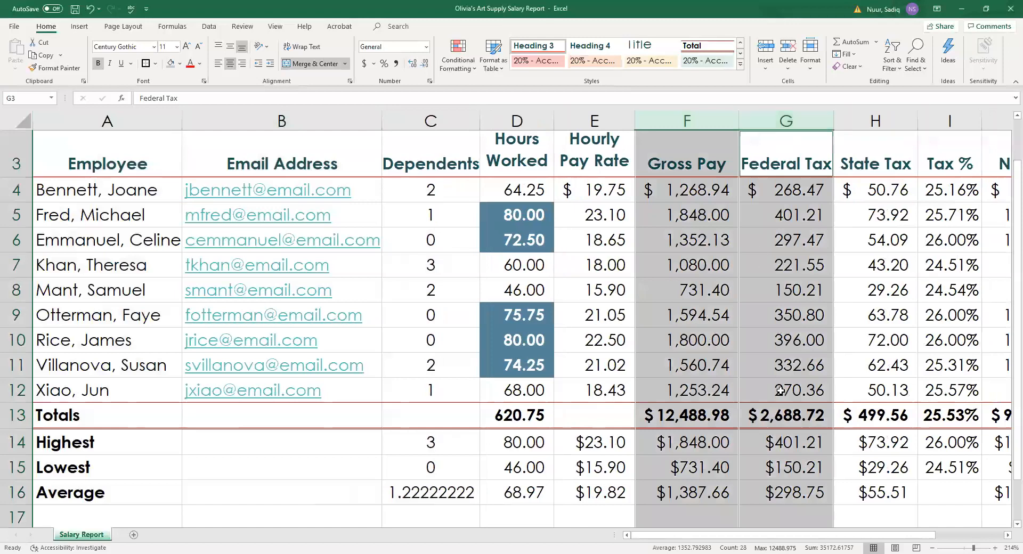
pyautogui.moveTo(840, 540); pyautogui.dragTo(894, 535)
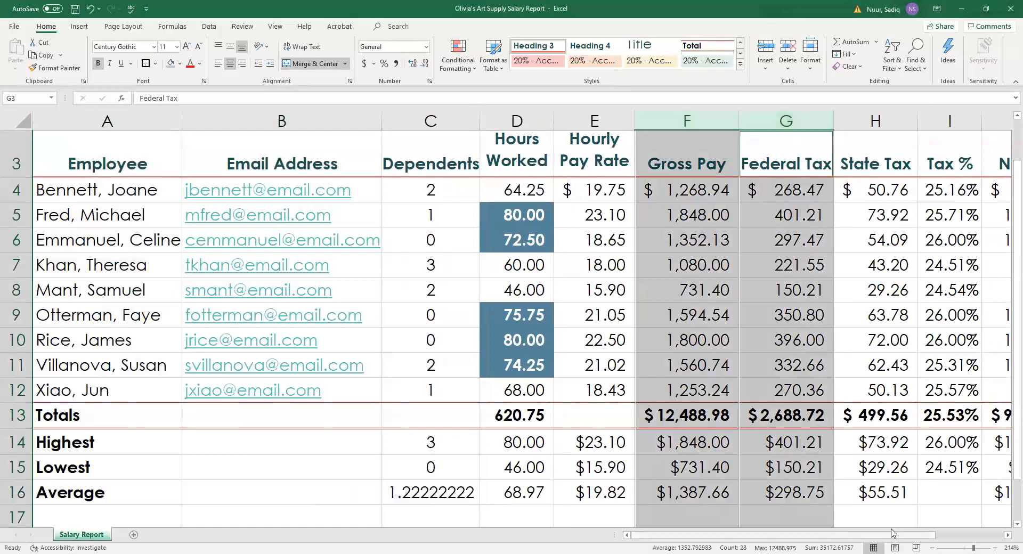
pyautogui.keyDown('ctrl'); pyautogui.click(692, 117); pyautogui.keyUp('ctrl')
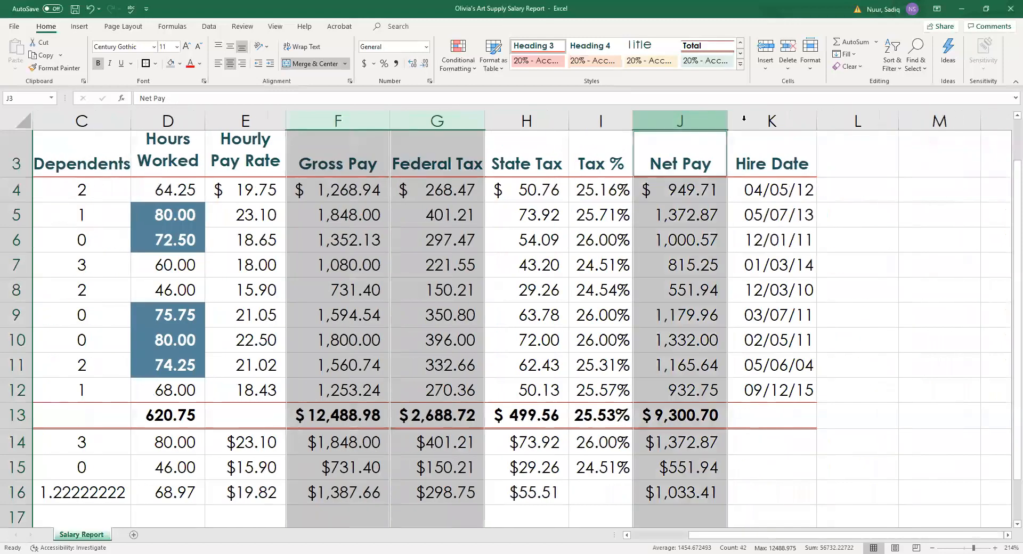
pyautogui.keyDown('ctrl'); pyautogui.click(772, 120); pyautogui.keyUp('ctrl')
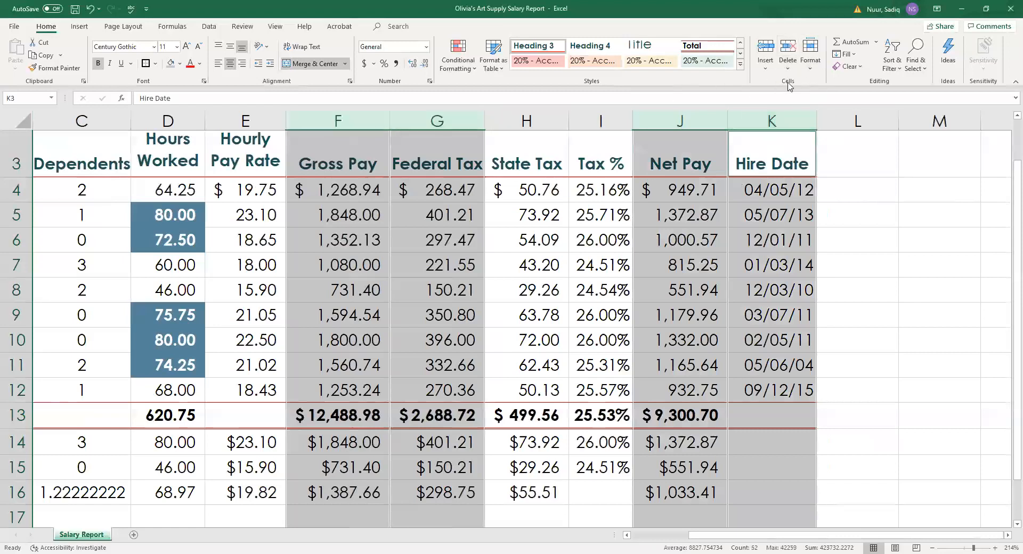
pyautogui.click(811, 63)
pyautogui.click(844, 131)
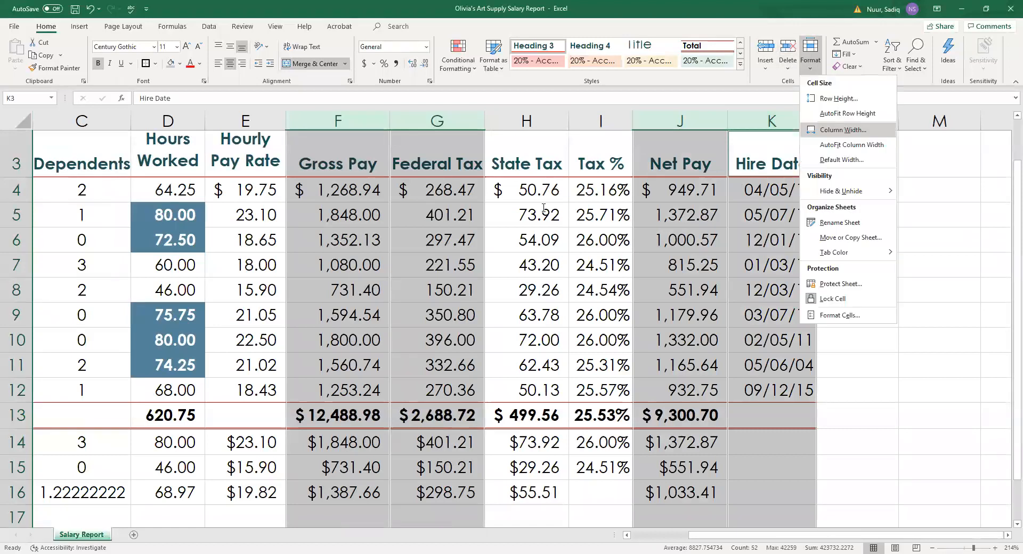
pyautogui.write('11')
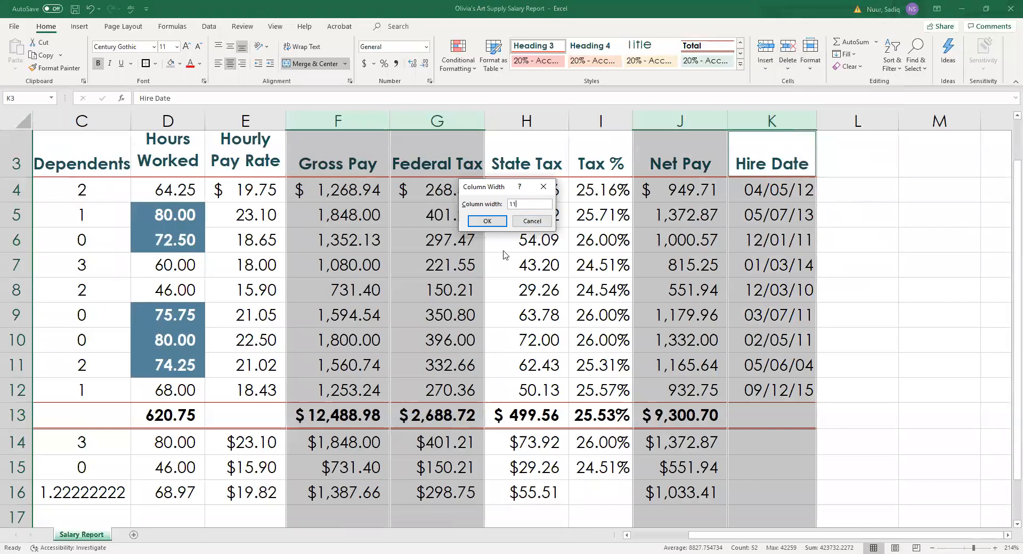
pyautogui.click(485, 223)
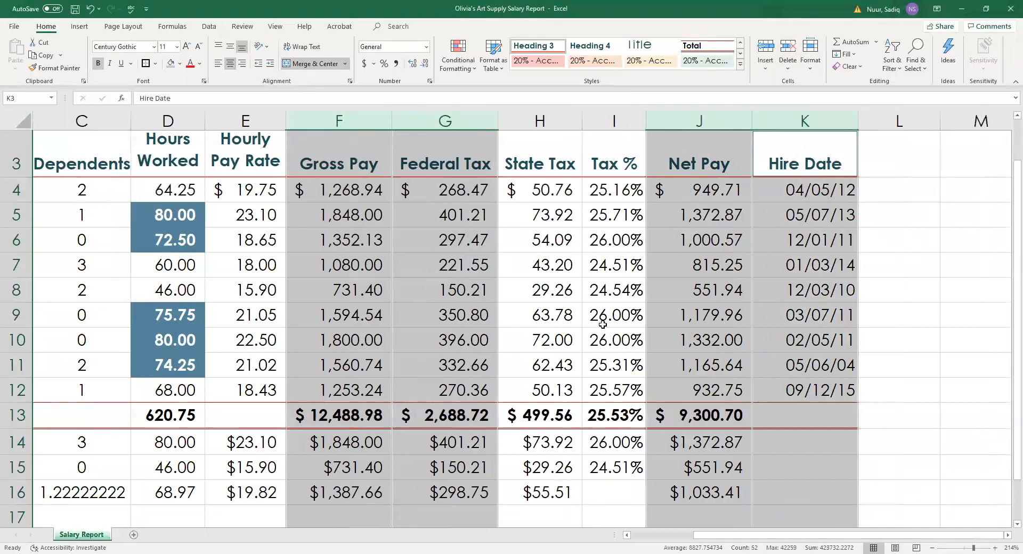
pyautogui.click(591, 230)
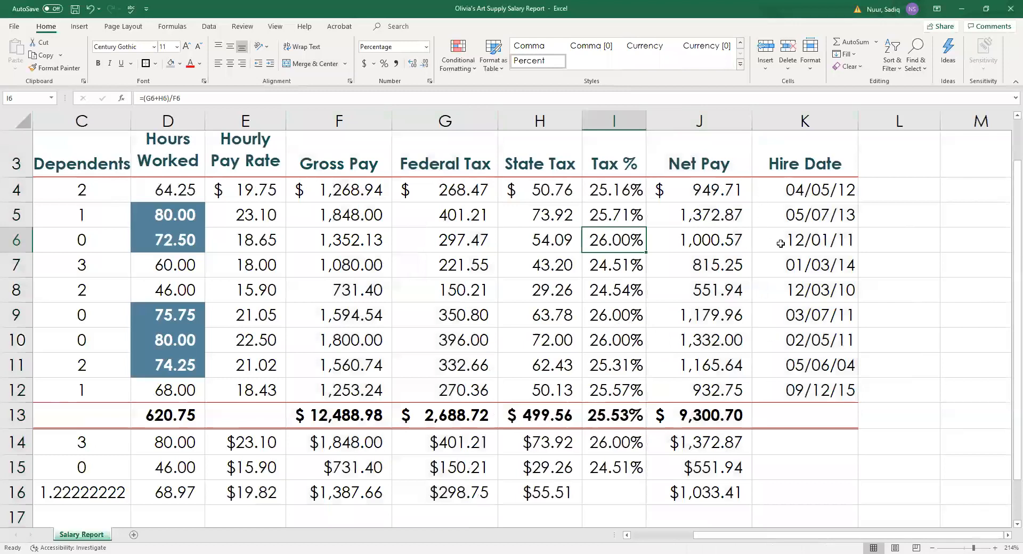
# Narrow the Hire Date, Net Pay, Federal Tax, Gross Pay and Hourly Pay Rate columns, keeping Net Pay's total visible.
pyautogui.moveTo(858, 123); pyautogui.dragTo(829, 119)
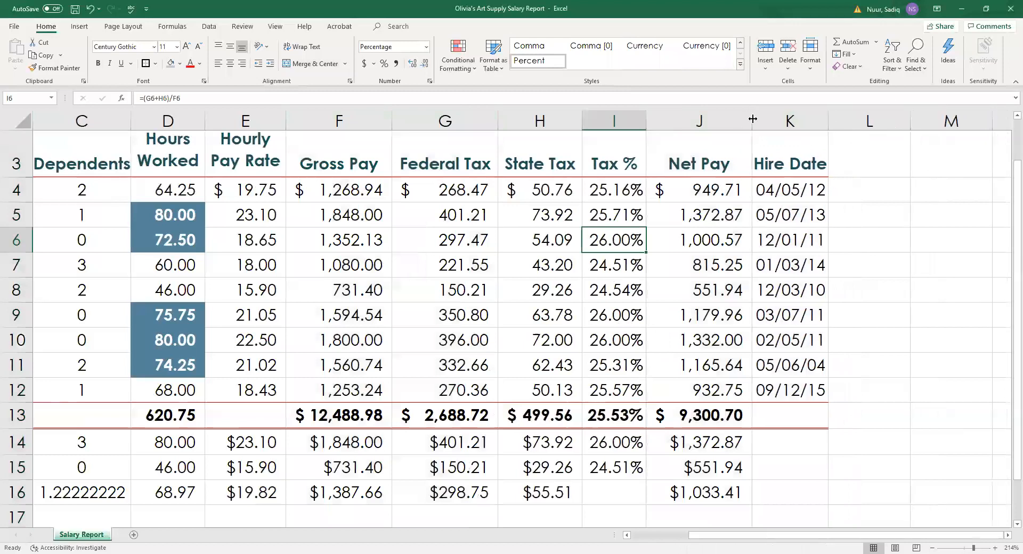
pyautogui.moveTo(753, 119); pyautogui.dragTo(735, 116)
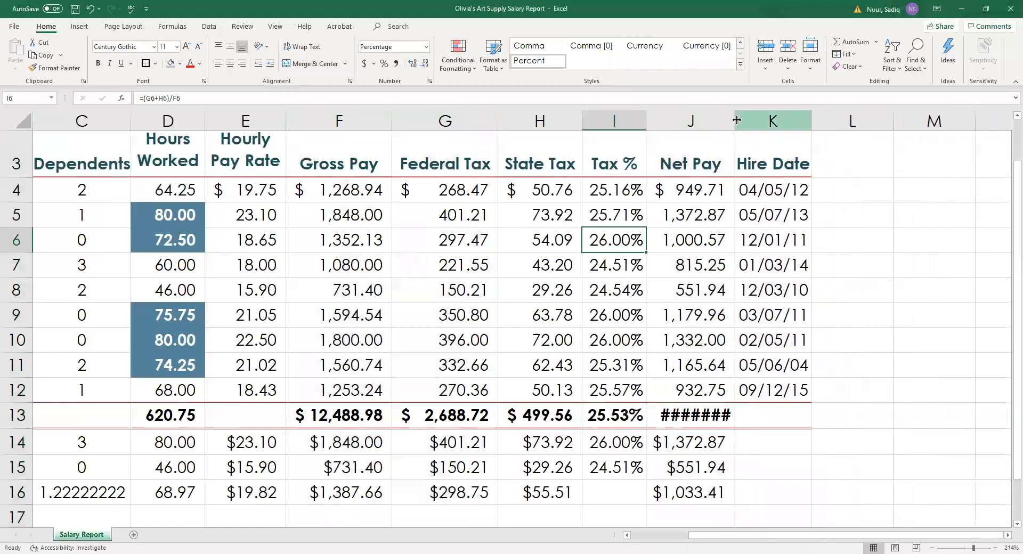
pyautogui.moveTo(736, 119); pyautogui.dragTo(740, 118)
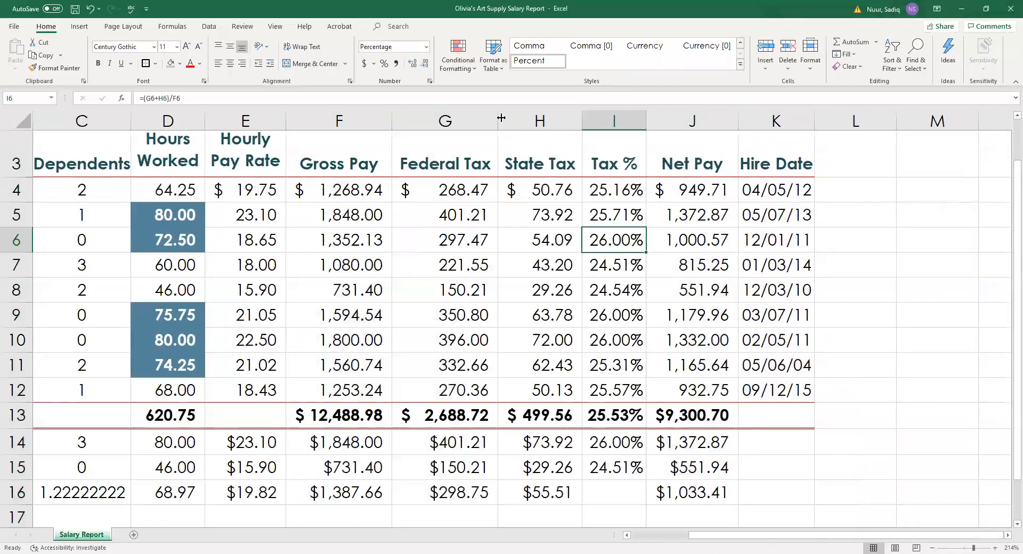
pyautogui.moveTo(496, 117); pyautogui.dragTo(484, 117)
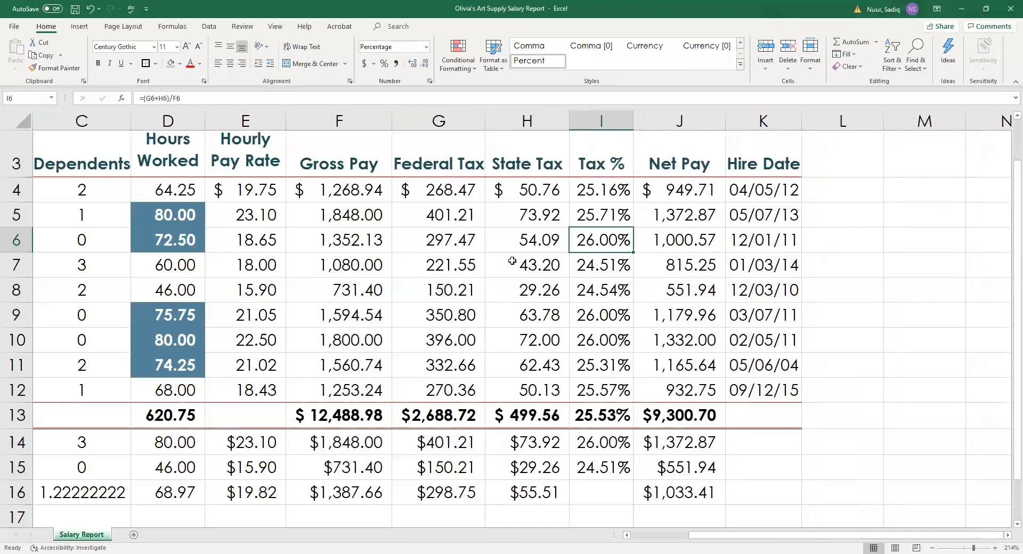
pyautogui.moveTo(391, 113)
pyautogui.mouseDown()
pyautogui.moveTo(382, 112)
pyautogui.moveTo(389, 118)
pyautogui.mouseUp()
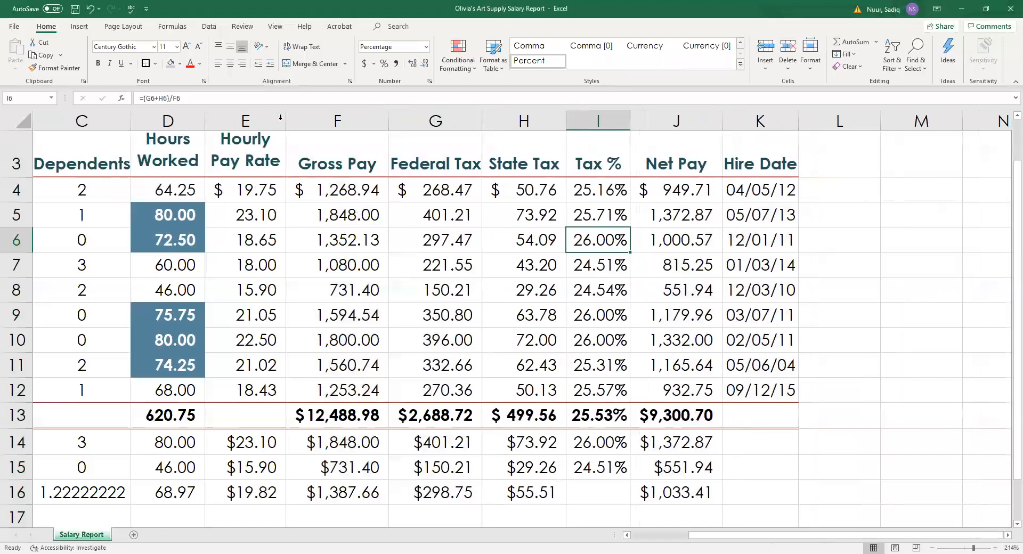
pyautogui.moveTo(285, 119); pyautogui.dragTo(282, 118)
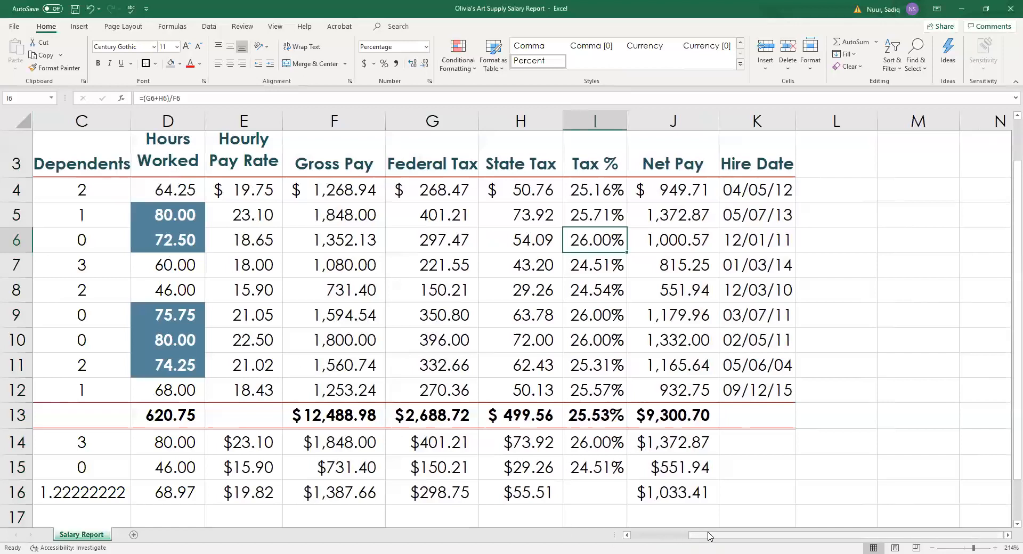
# Make heading row 3 taller, to about 43.50.
pyautogui.hscroll(-3, 85, 380)
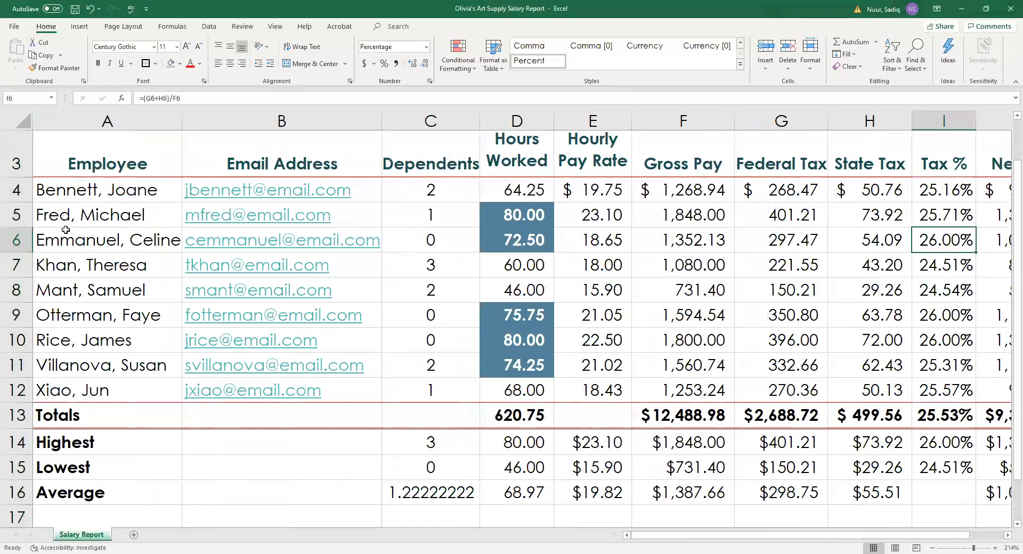
pyautogui.scroll(1, 23, 187)
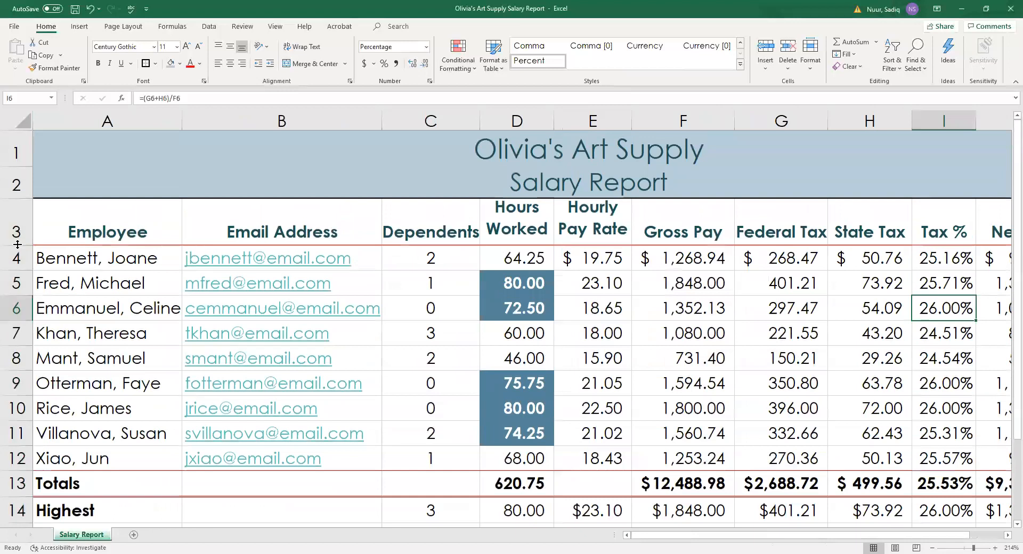
pyautogui.moveTo(18, 245); pyautogui.dragTo(18, 244)
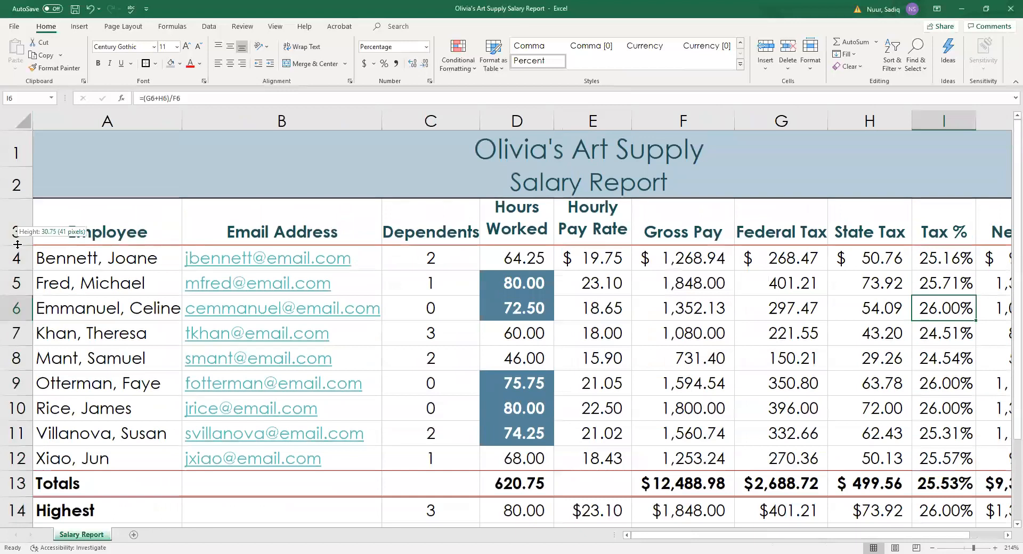
pyautogui.moveTo(18, 244); pyautogui.dragTo(23, 271)
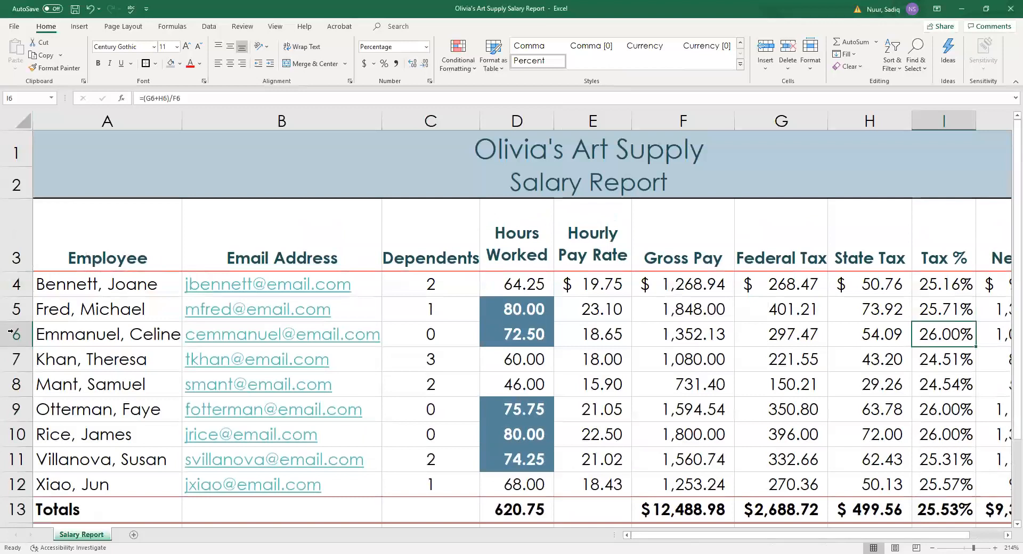
# Raise the Highest row 14 height to about 24.00.
pyautogui.scroll(-2, 110, 454)
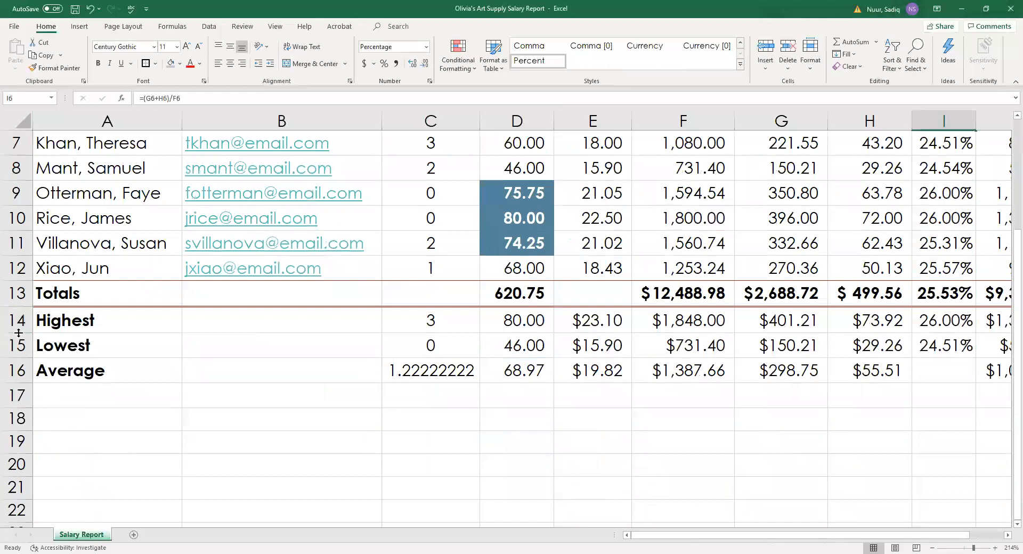
pyautogui.moveTo(18, 333); pyautogui.dragTo(19, 333)
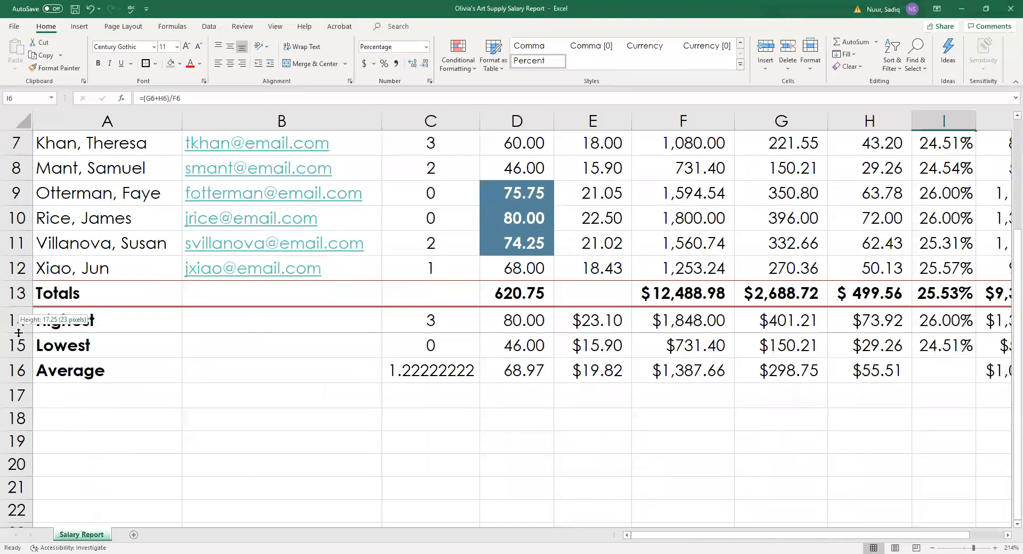
pyautogui.moveTo(19, 333); pyautogui.dragTo(18, 340)
pyautogui.moveTo(18, 340); pyautogui.dragTo(16, 343)
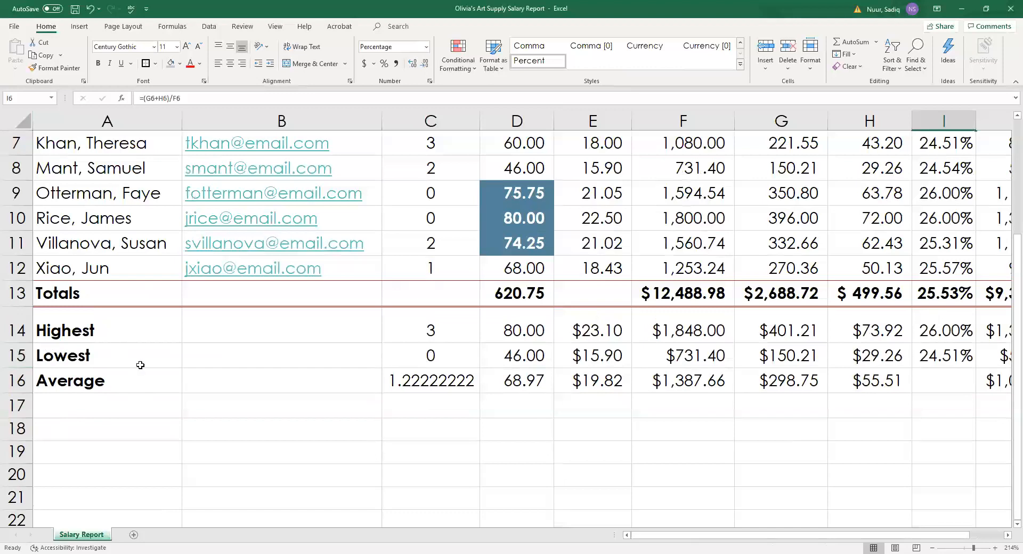
pyautogui.scroll(2, 140, 365)
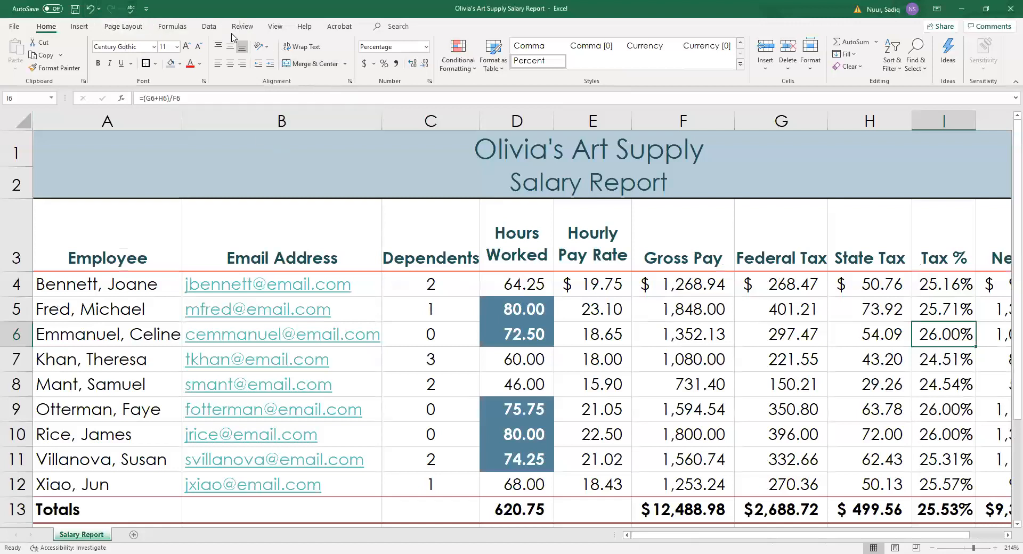
# Spell-check the sheet, ignoring all instances of the surname and correcting the first-name typo in A4.
pyautogui.click(238, 27)
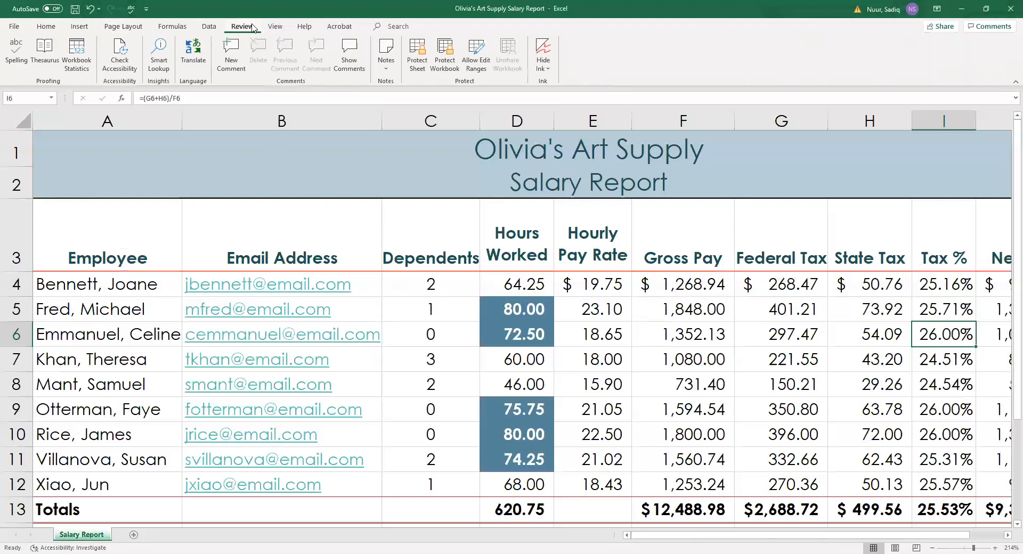
pyautogui.click(18, 50)
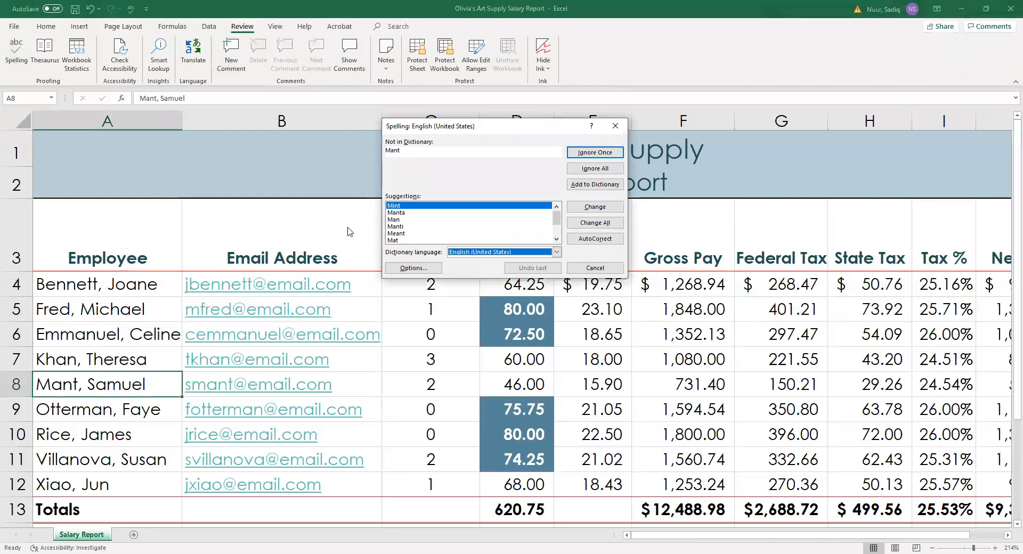
pyautogui.click(605, 173)
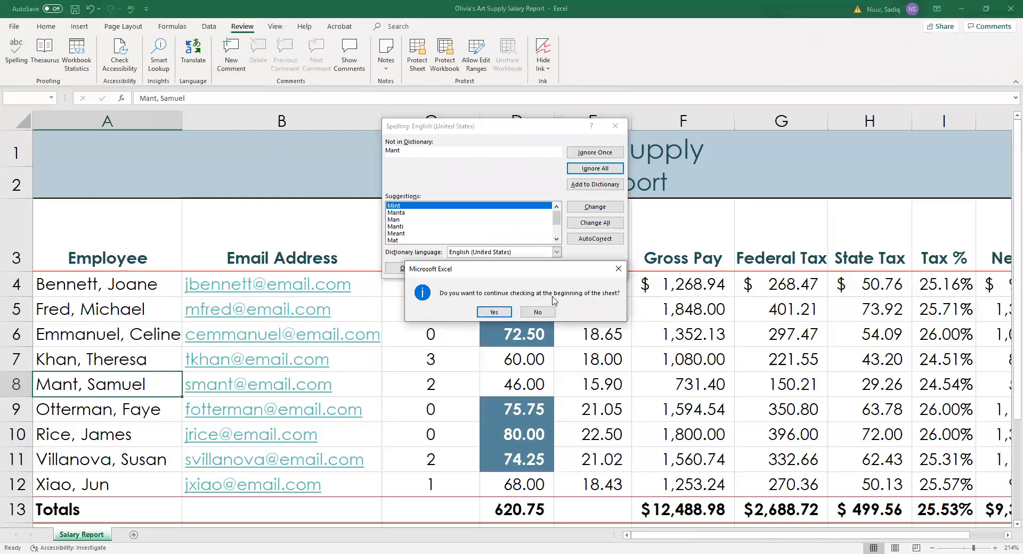
pyautogui.click(495, 312)
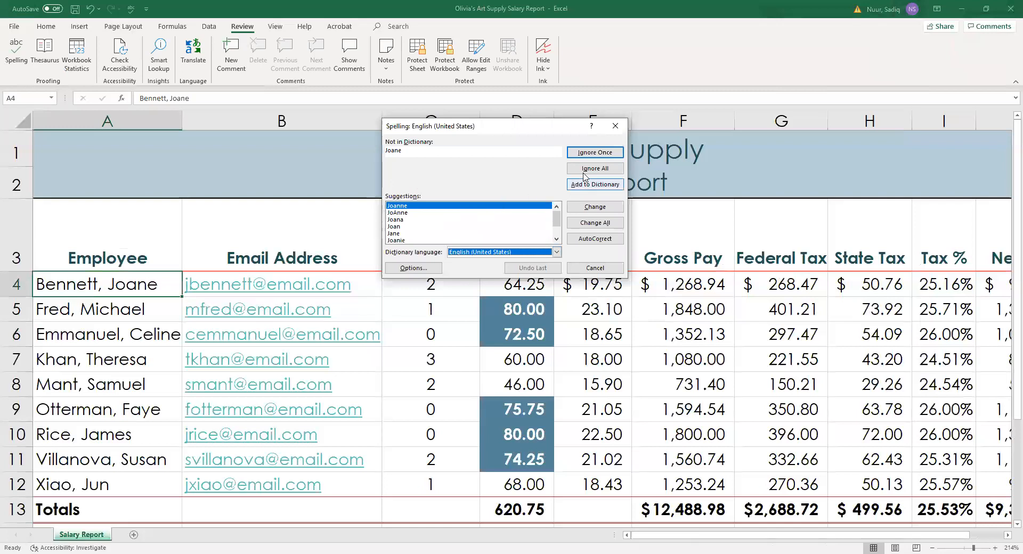
pyautogui.click(604, 208)
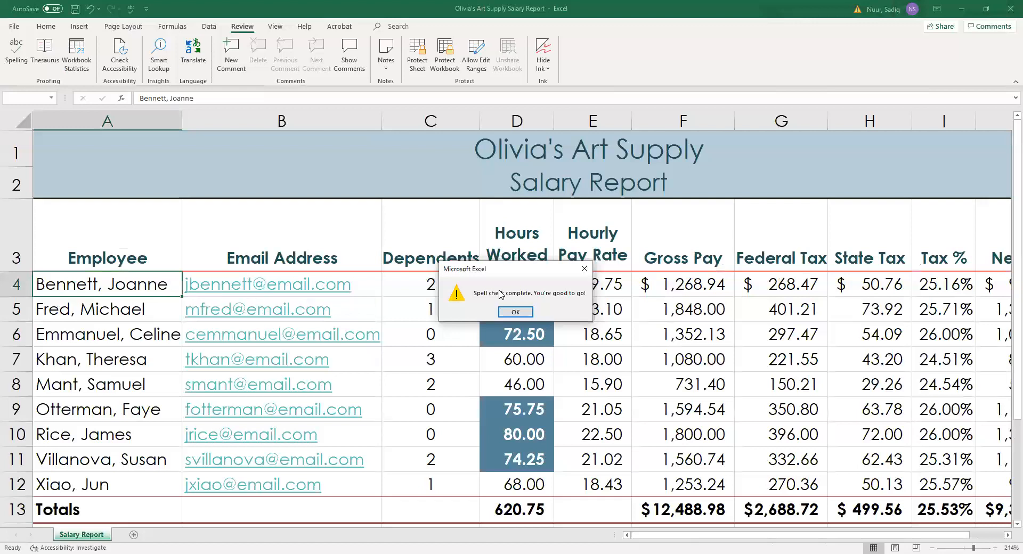
pyautogui.click(521, 312)
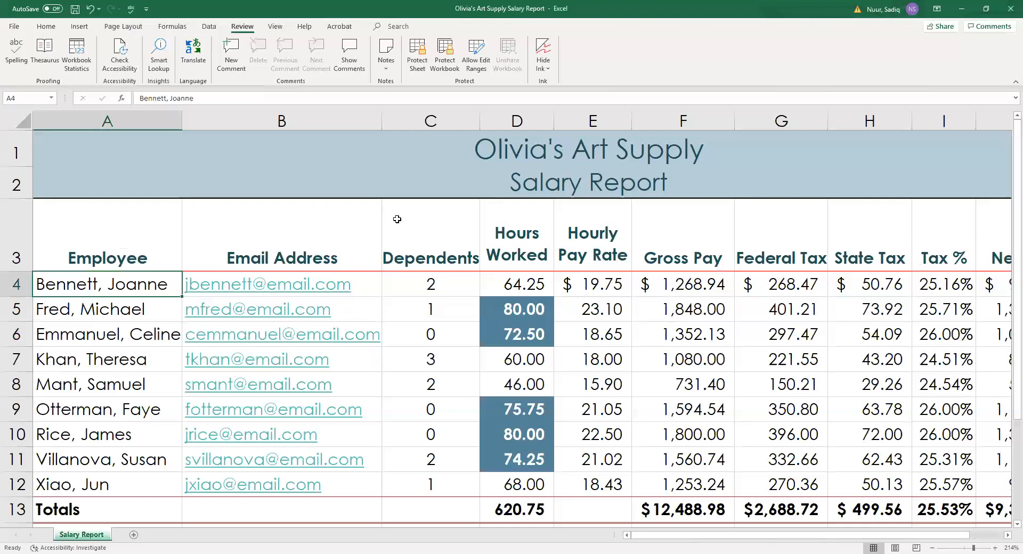
# Switch the salary report to Page Layout view, showing it split across two pages.
pyautogui.click(276, 27)
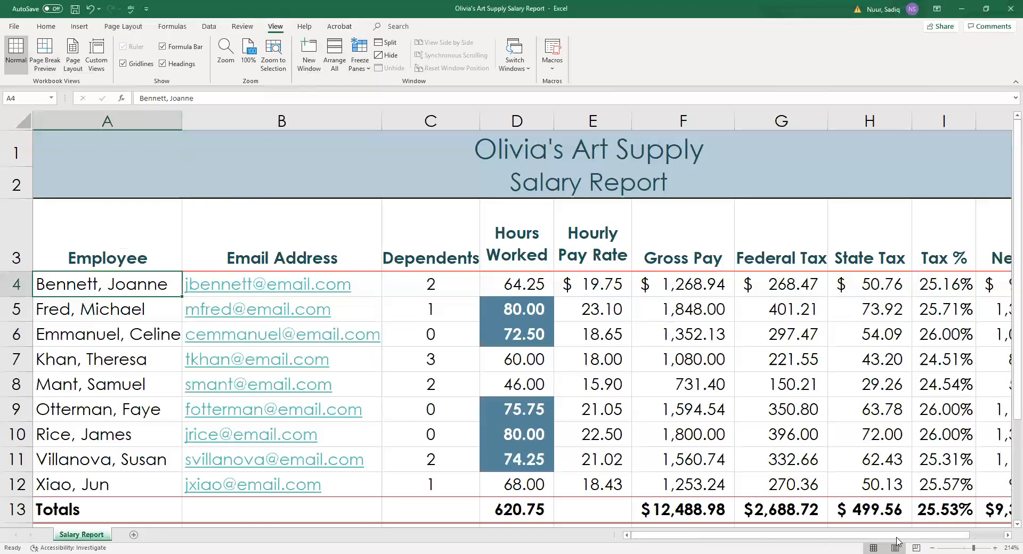
pyautogui.click(73, 55)
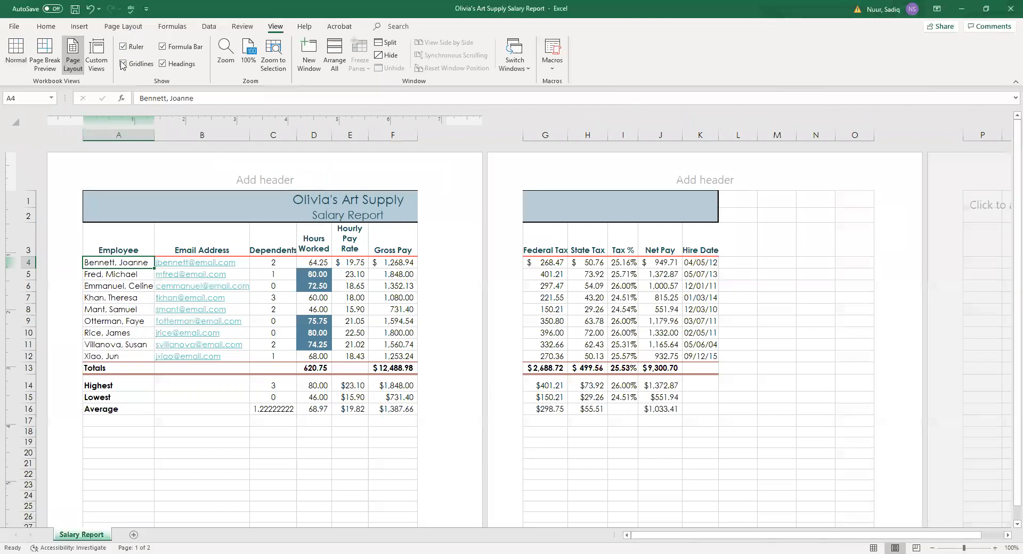
pyautogui.click(126, 30)
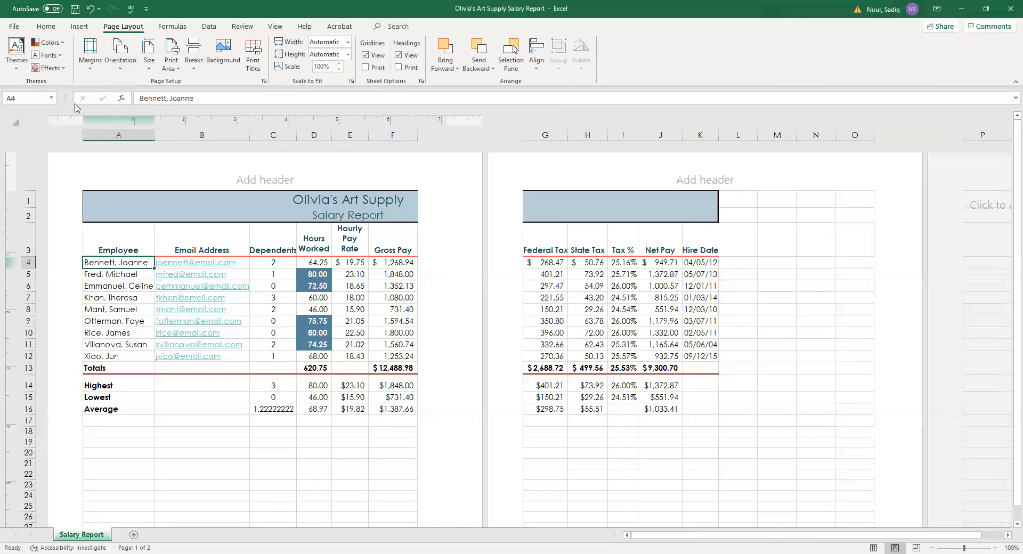
# Apply Narrow margins and Landscape orientation to the salary report.
pyautogui.click(91, 63)
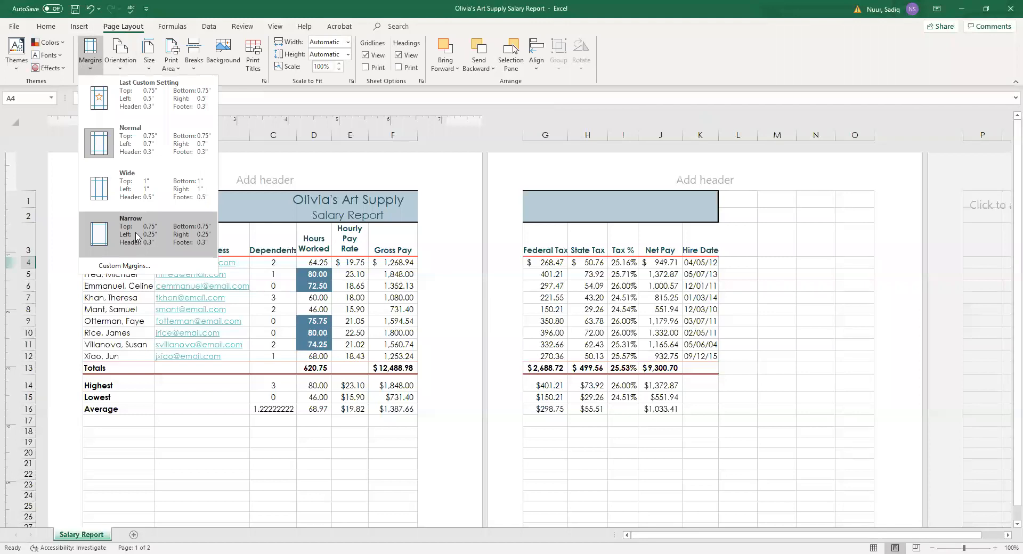
pyautogui.click(137, 236)
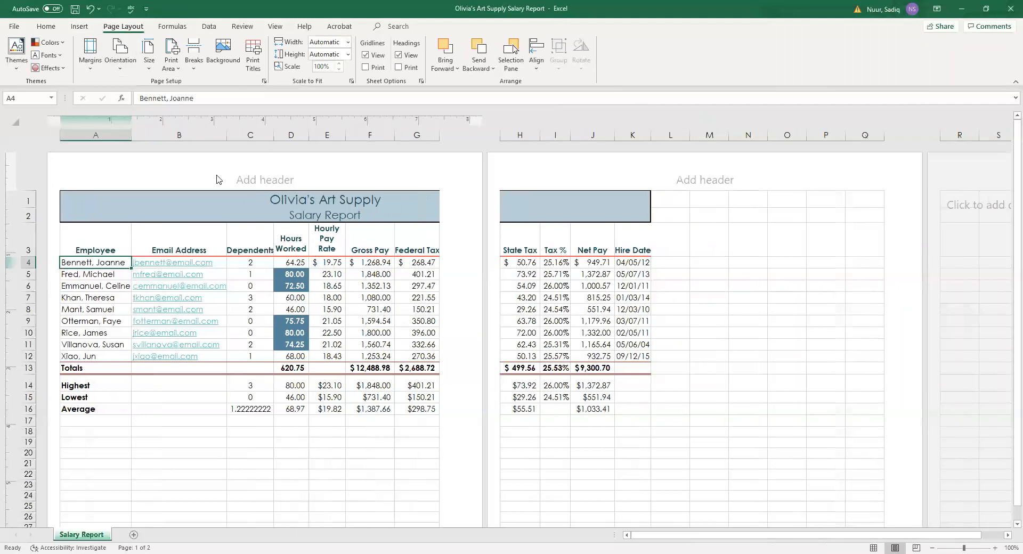
pyautogui.click(121, 71)
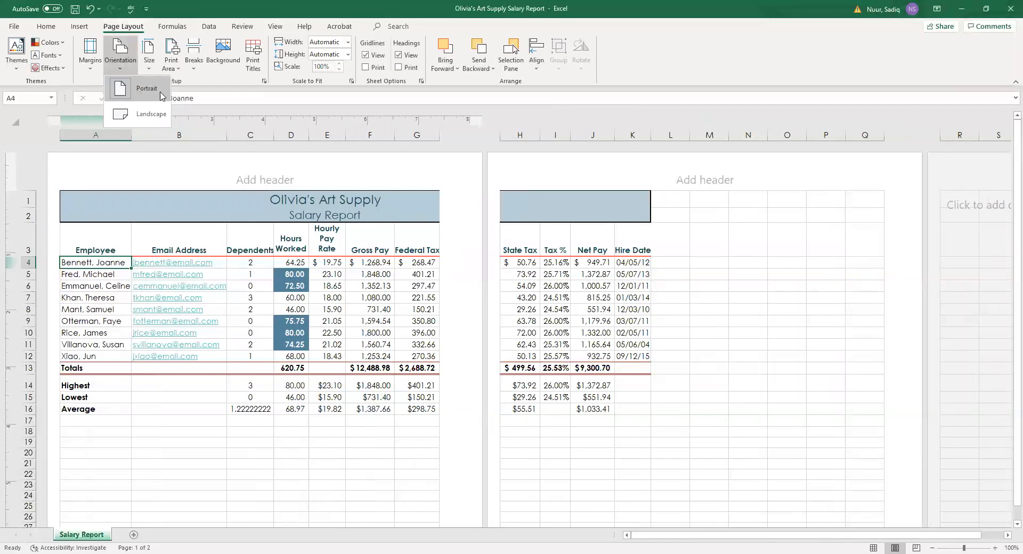
pyautogui.click(144, 118)
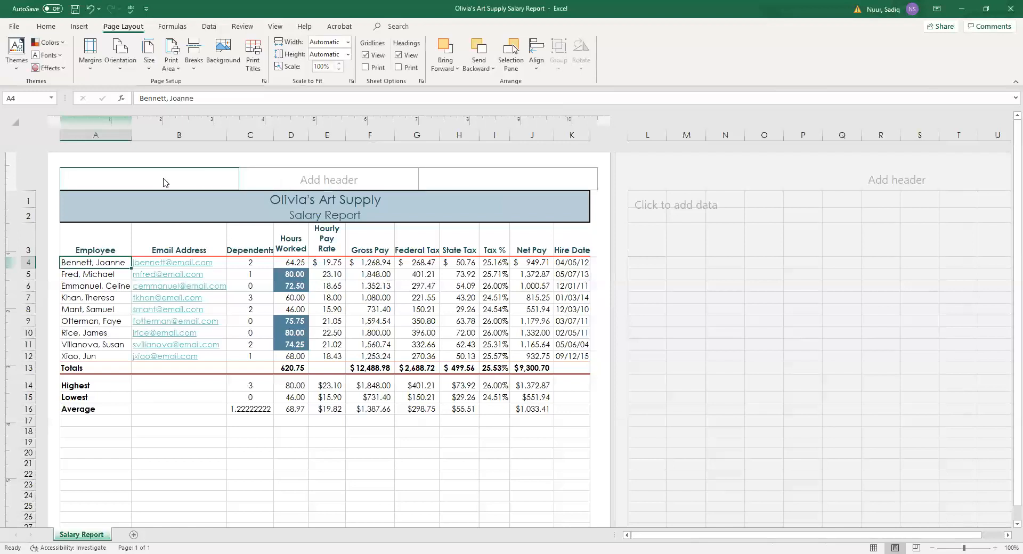
# Enter a two-line centre header: the CFO's name, then 'Chief Financial Officer'.
pyautogui.click(324, 179)
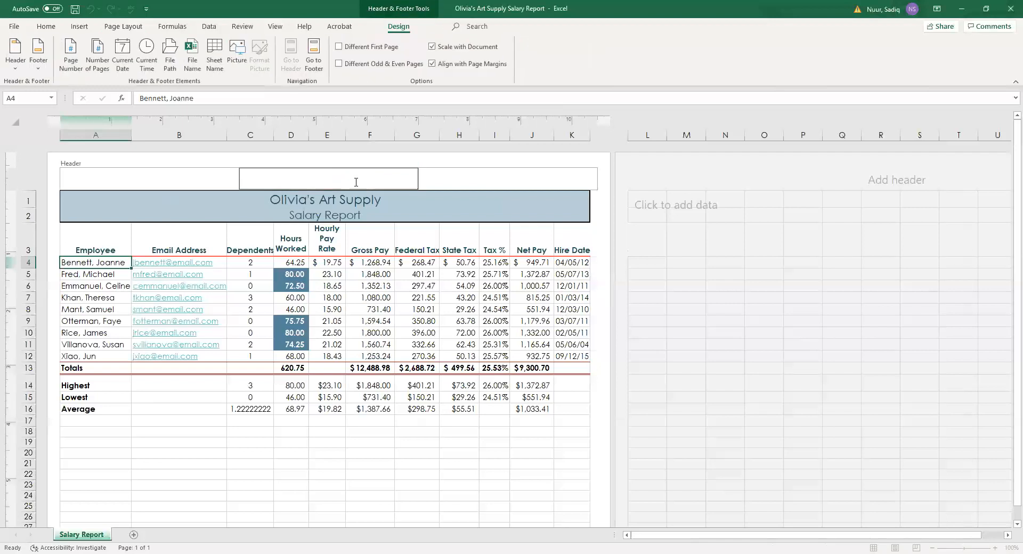
pyautogui.press('Return')
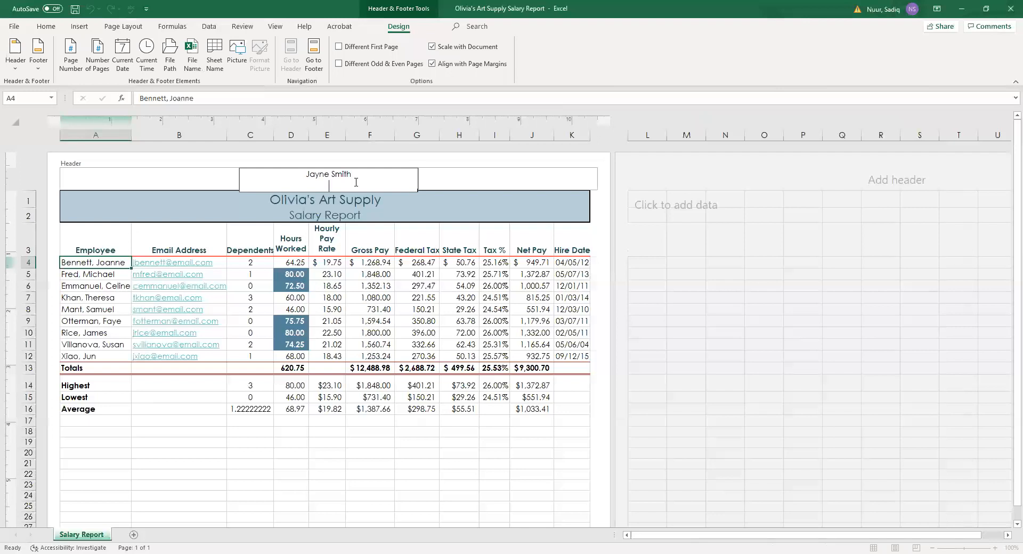
pyautogui.click(461, 181)
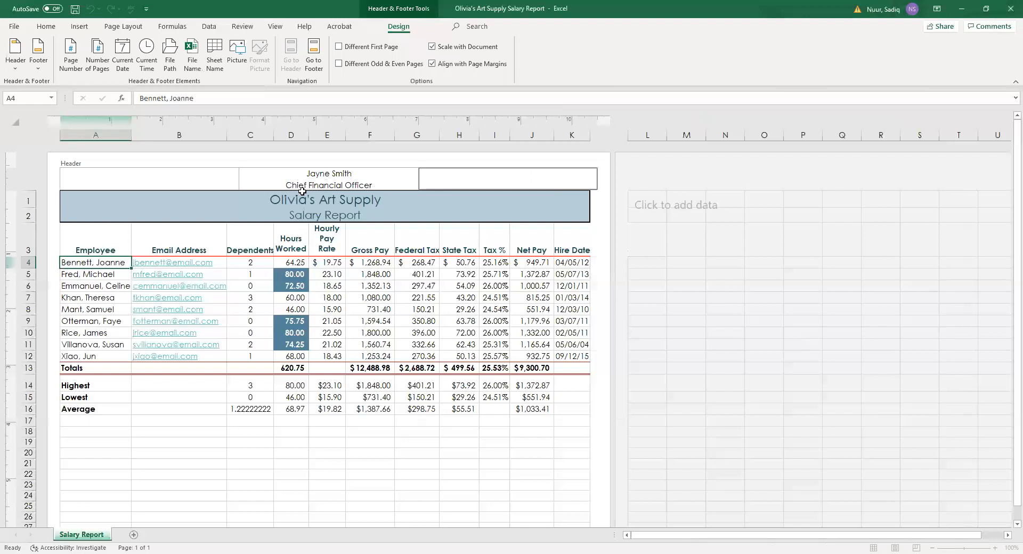
pyautogui.click(88, 288)
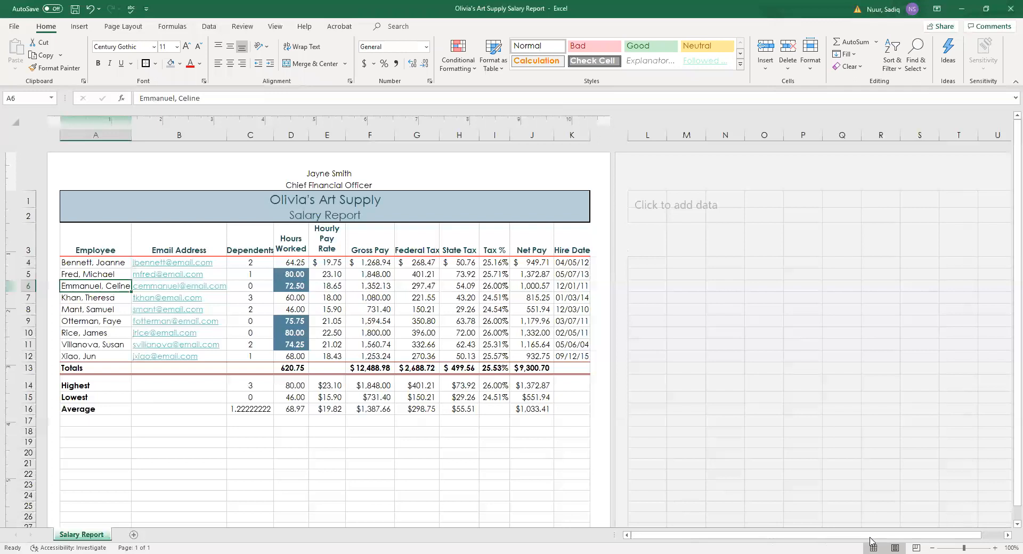
# Return the workbook to Normal view and open the File backstage.
pyautogui.click(275, 26)
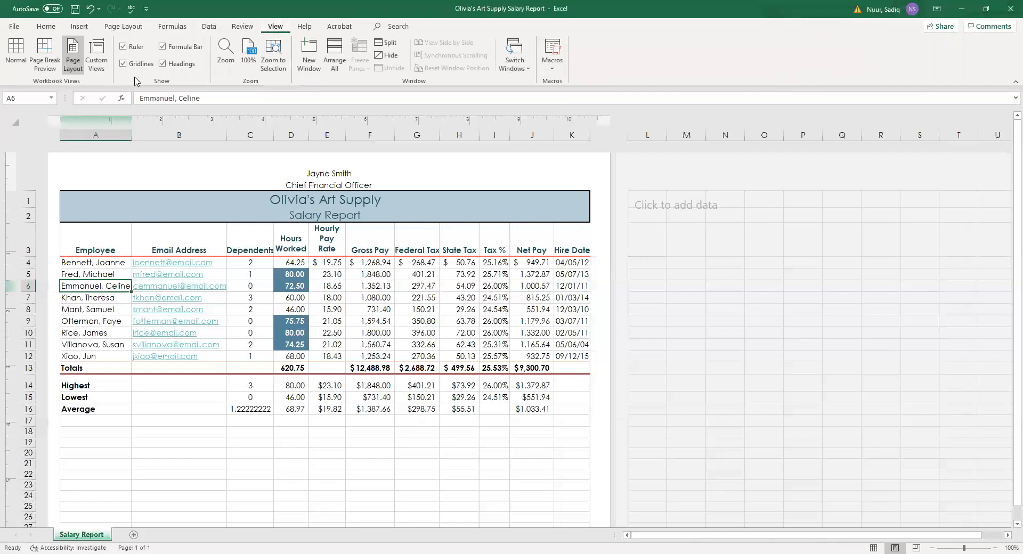
pyautogui.click(17, 49)
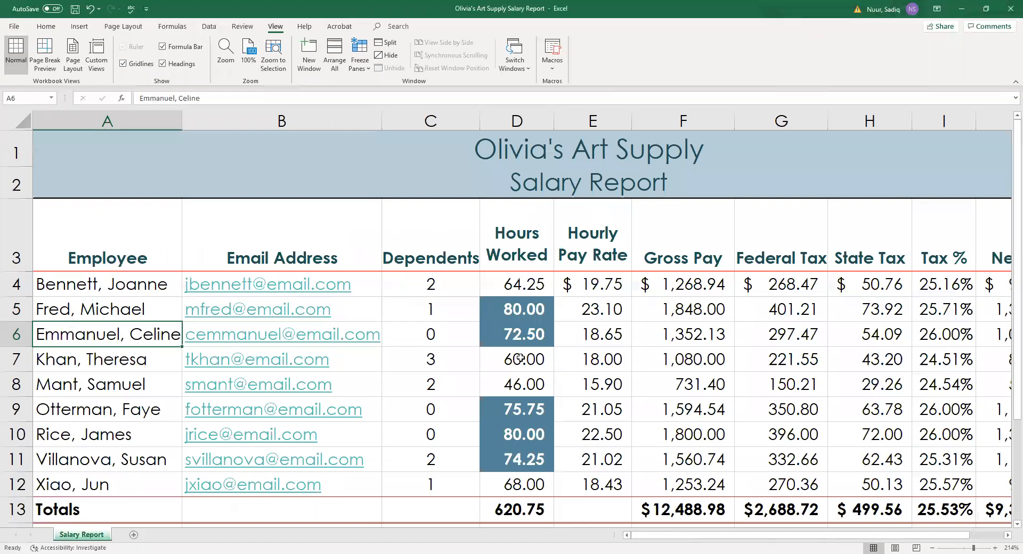
pyautogui.click(15, 27)
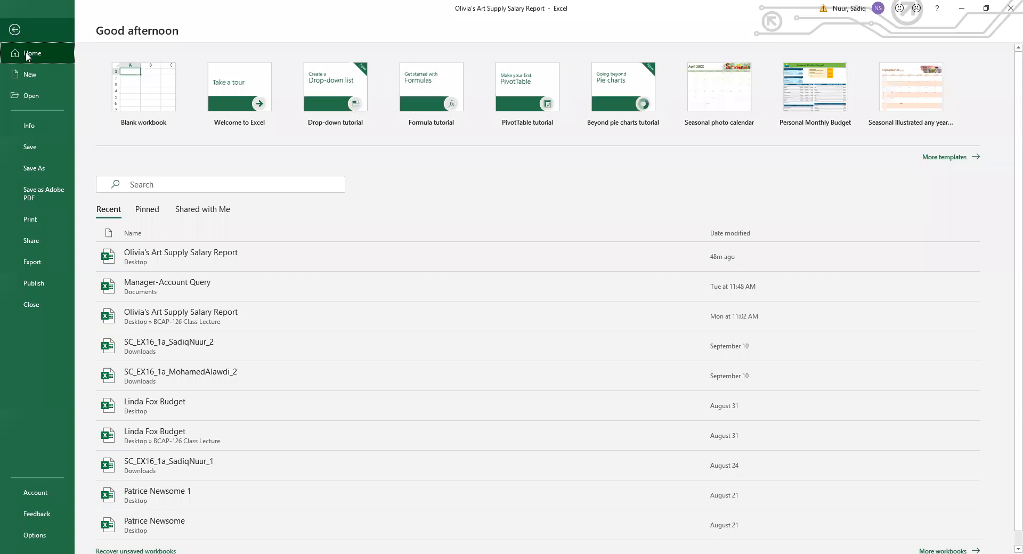
# Set print scaling to Fit Sheet on One Page, then go back to the worksheet.
pyautogui.click(38, 220)
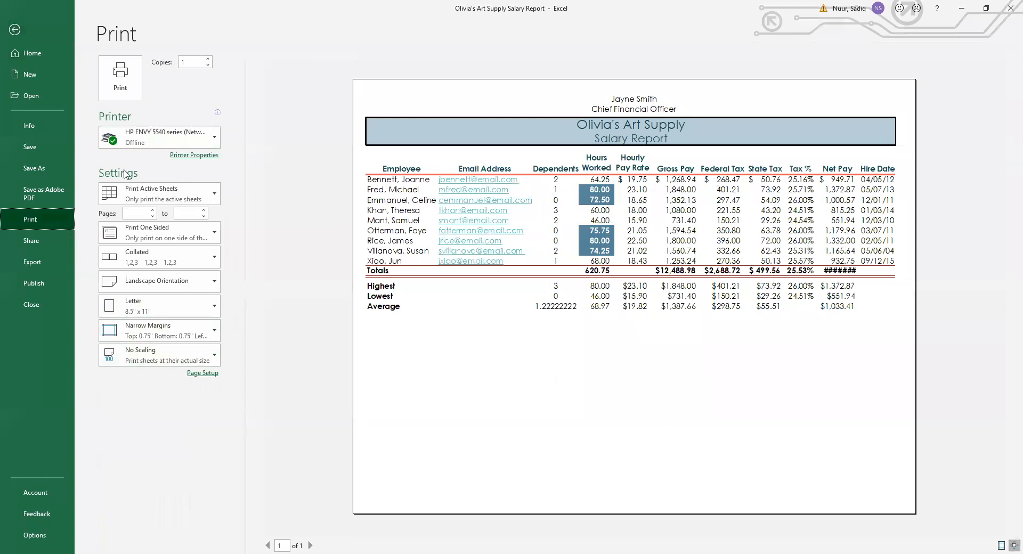
pyautogui.click(164, 362)
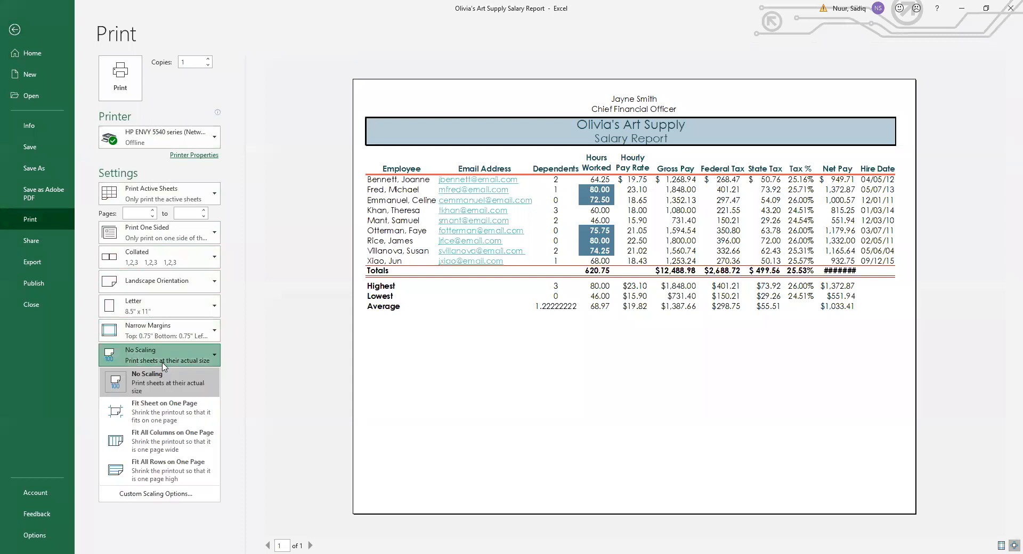
pyautogui.click(170, 417)
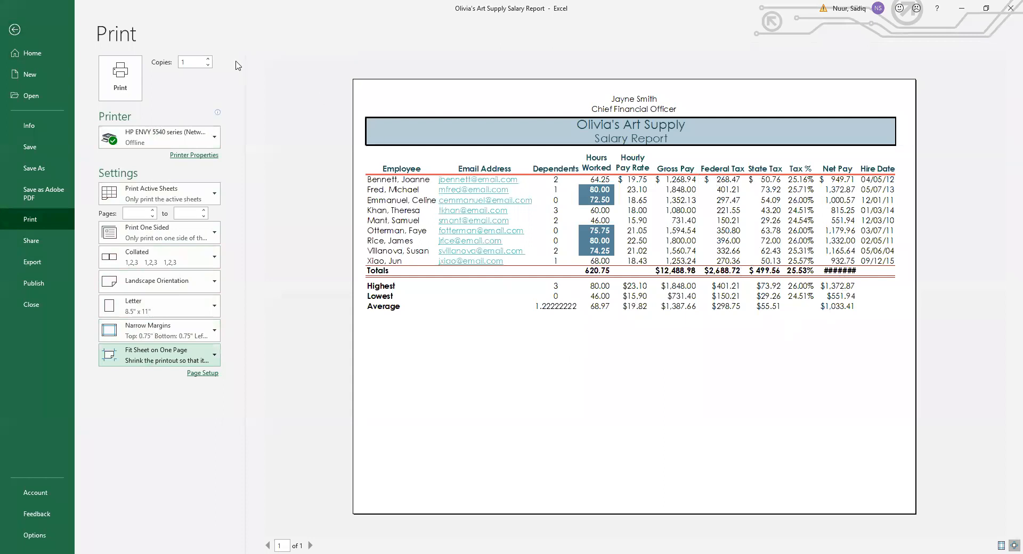
pyautogui.click(15, 30)
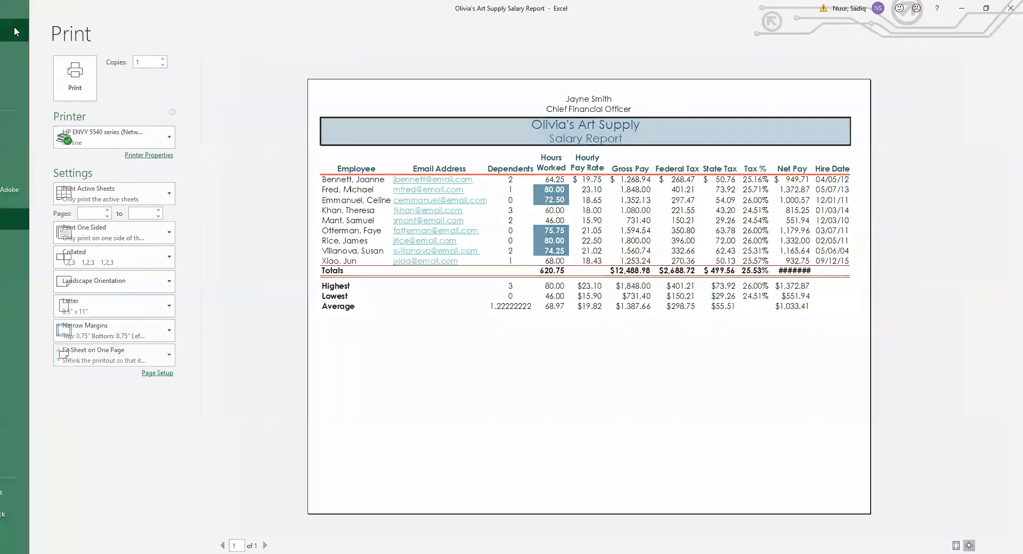
pyautogui.moveTo(768, 542); pyautogui.dragTo(860, 539)
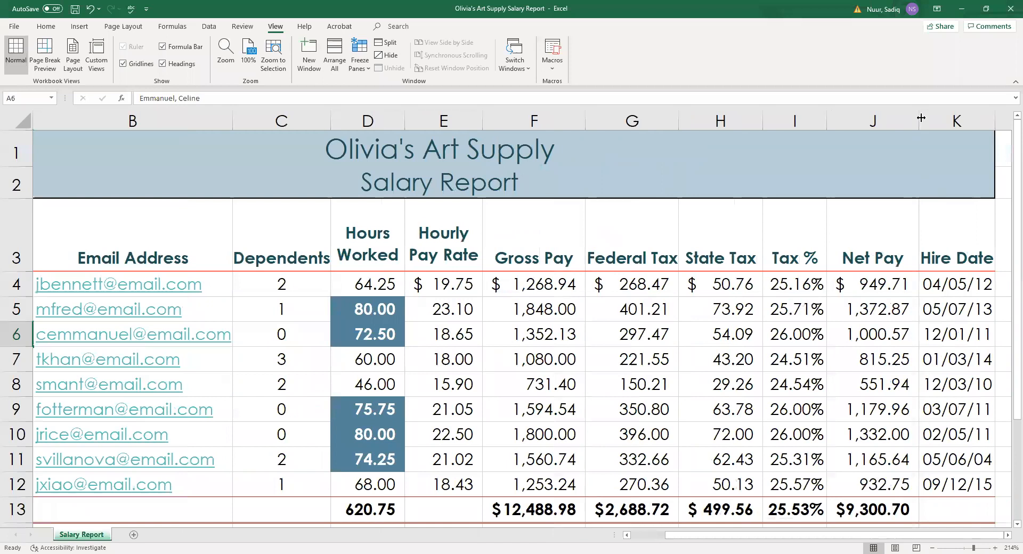
# Widen Net Pay column J so the $9,300.70 total shows, then preview the printout.
pyautogui.moveTo(920, 117); pyautogui.dragTo(922, 123)
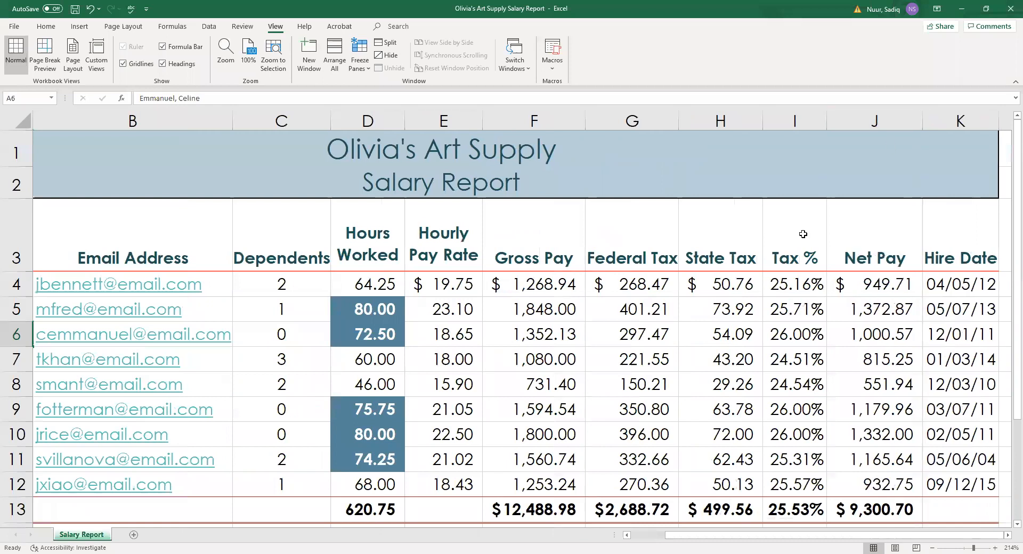
pyautogui.click(14, 26)
pyautogui.click(43, 222)
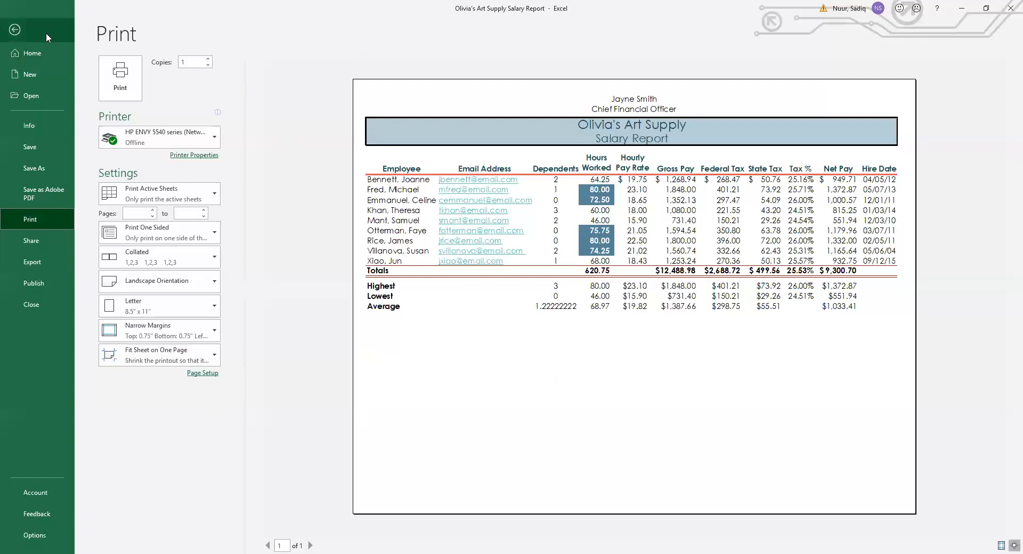
# Leave Print, zoom out and select from Employee in A3 through the Gross Pay column.
pyautogui.click(14, 30)
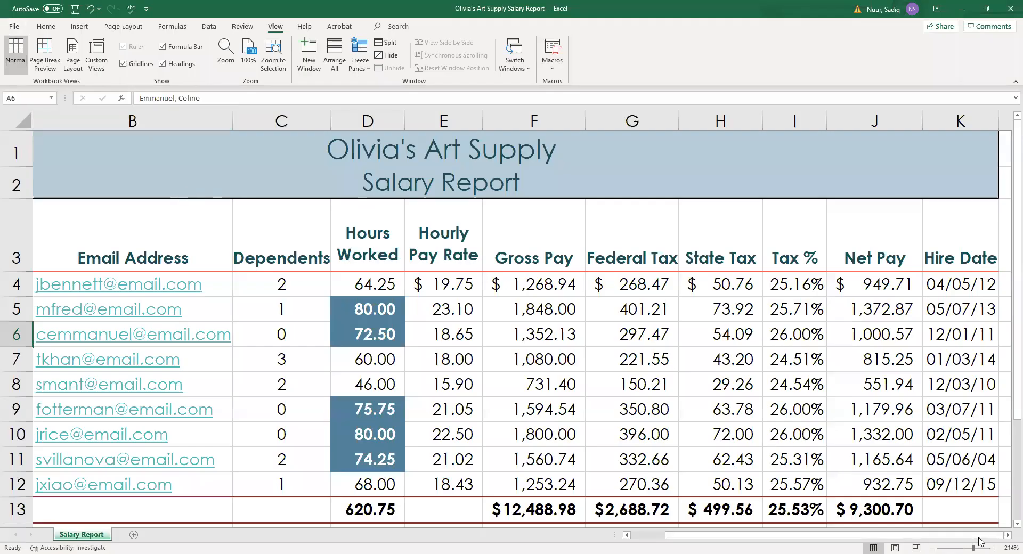
pyautogui.moveTo(972, 546); pyautogui.dragTo(971, 544)
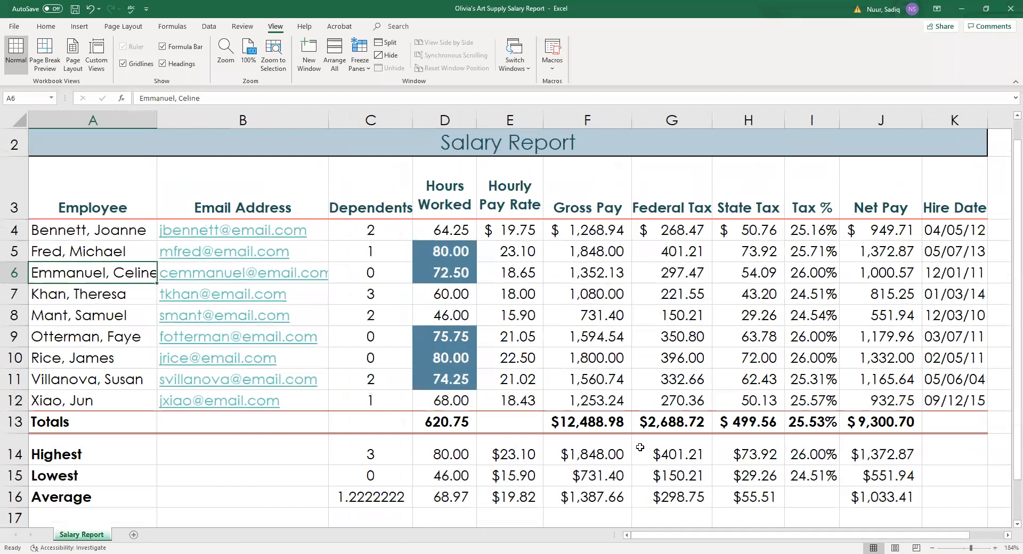
pyautogui.click(90, 208)
pyautogui.moveTo(91, 208); pyautogui.dragTo(615, 501)
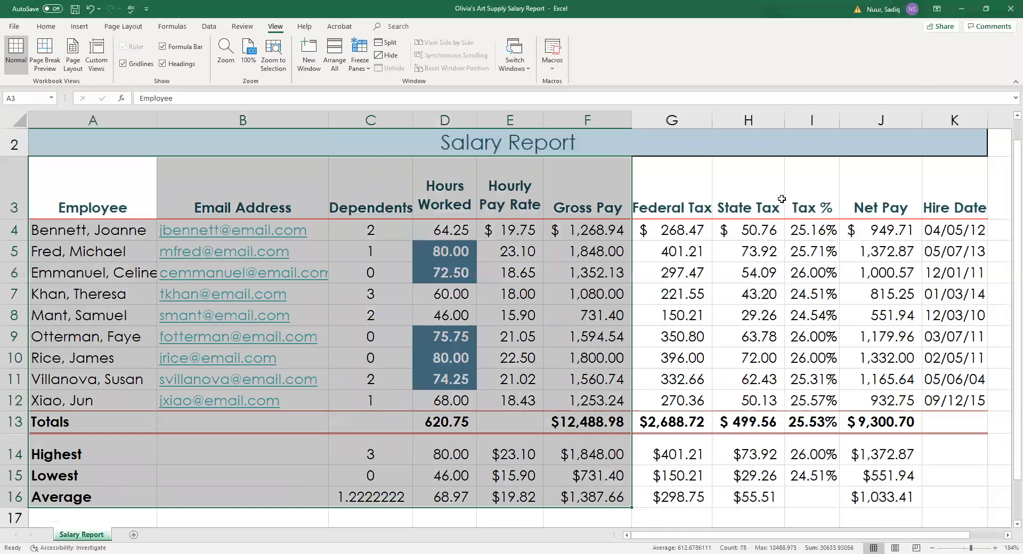
pyautogui.click(14, 28)
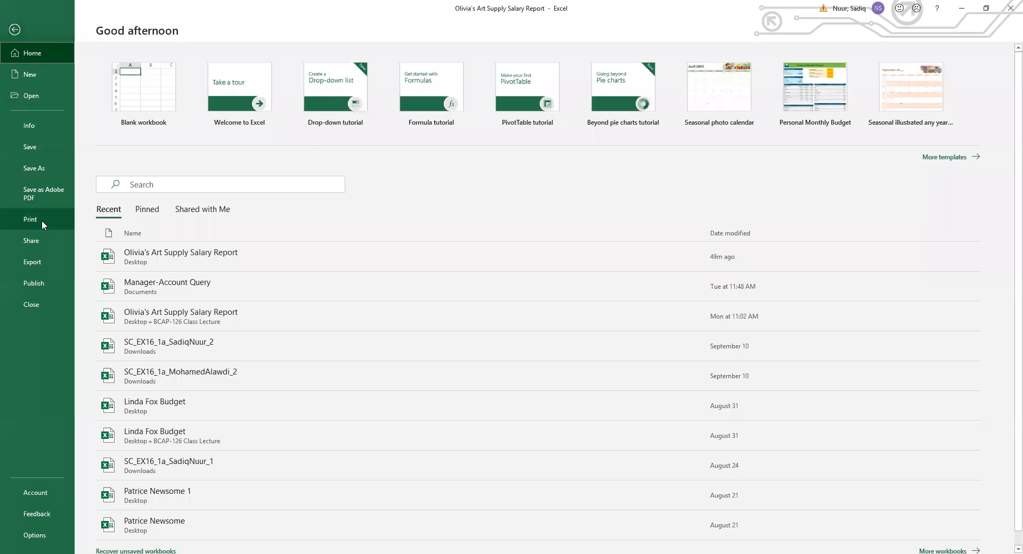
# Show the one-page landscape print preview of the salary report and open the Print Active Sheets list.
pyautogui.click(28, 219)
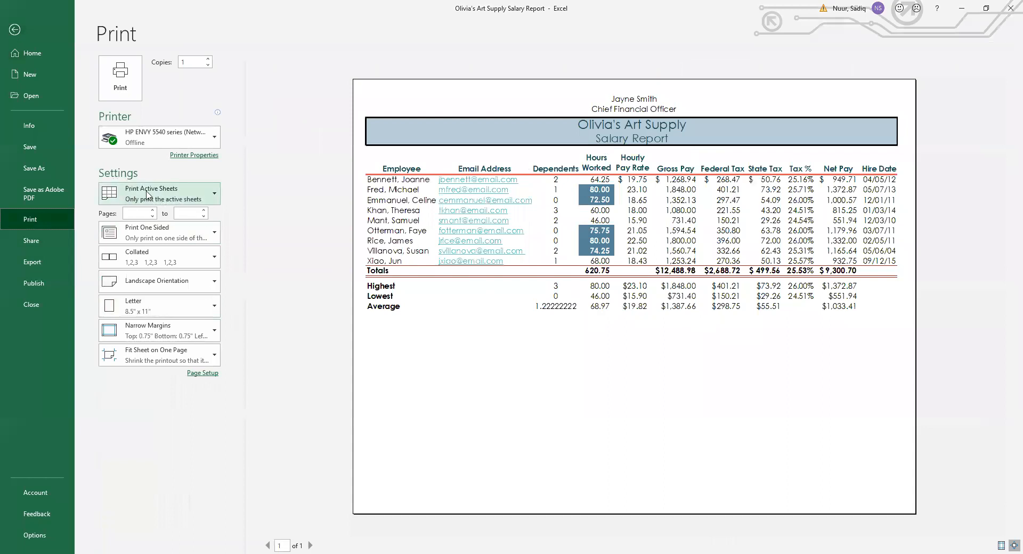
pyautogui.click(215, 195)
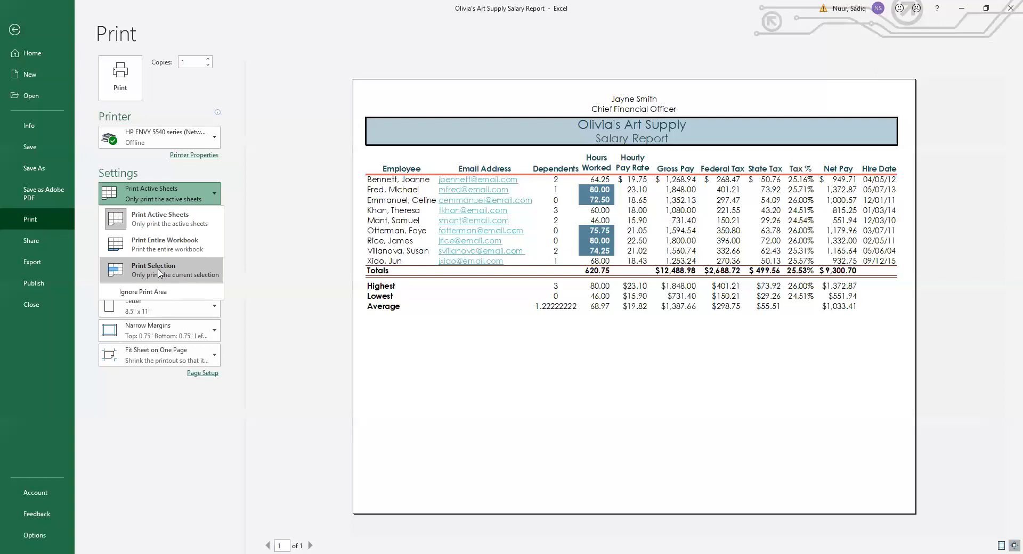
# Switch to Print Selection so only Employee through Gross Pay previews, then reopen the print list.
pyautogui.click(159, 273)
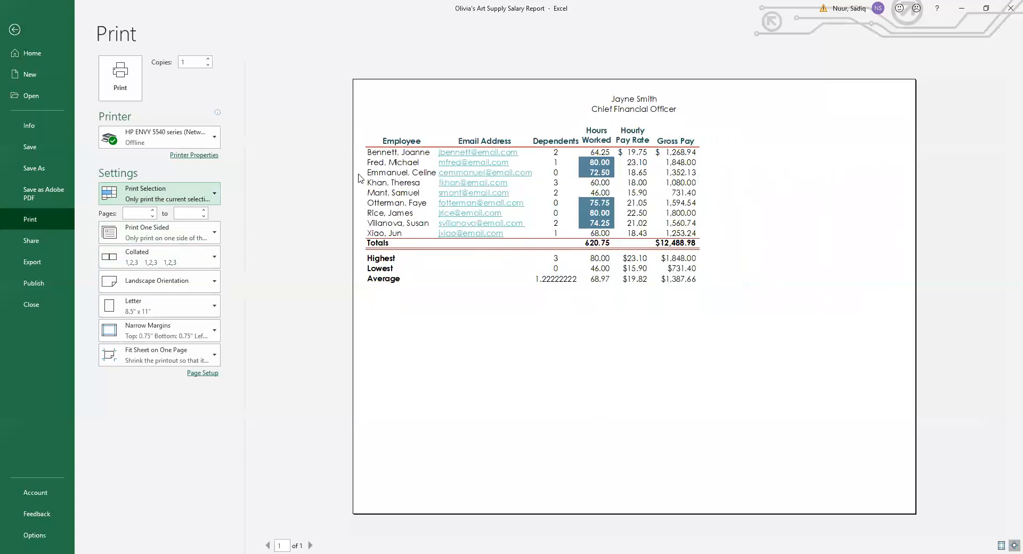
pyautogui.click(215, 198)
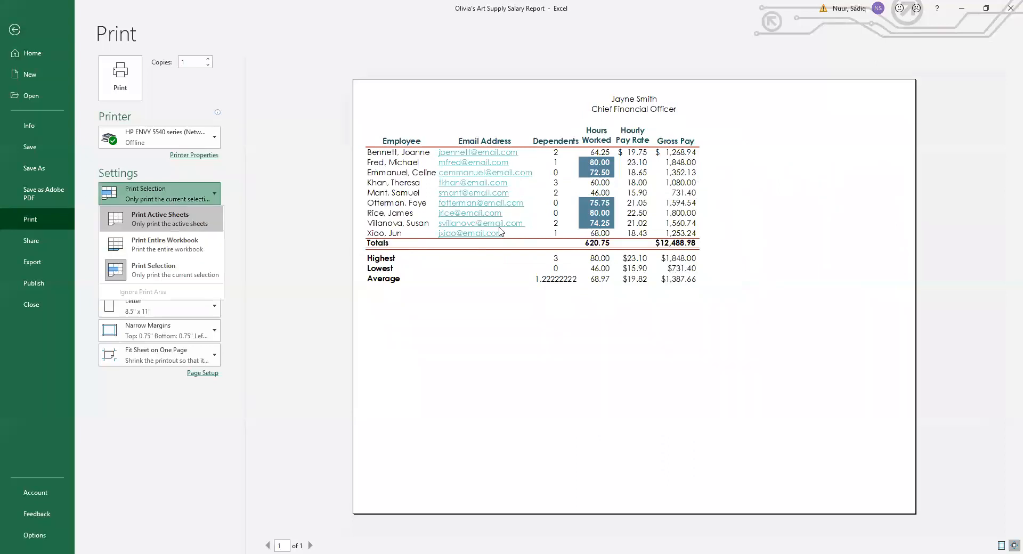
# Restore Print Active Sheets so the full report previews, then leave Backstage for the worksheet.
pyautogui.click(195, 221)
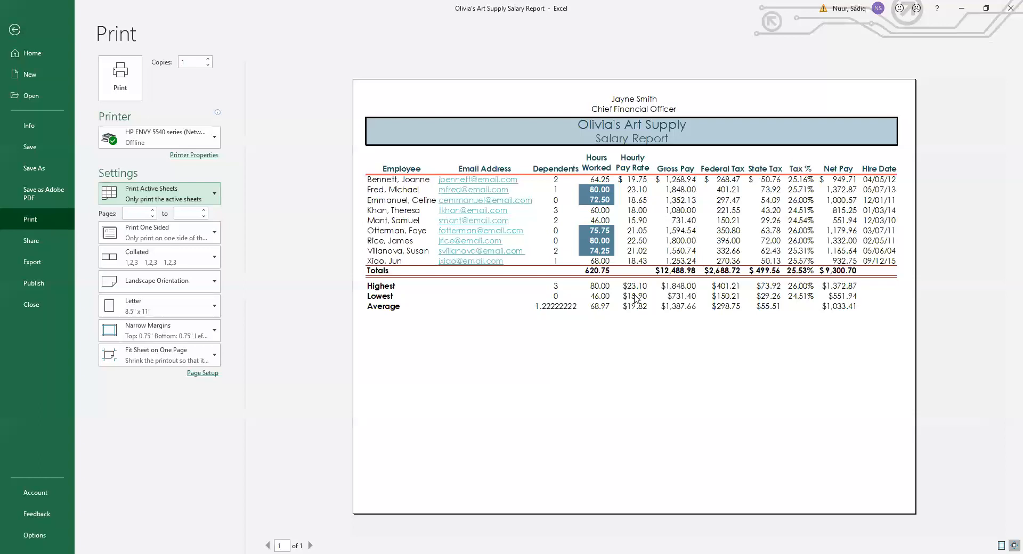
pyautogui.click(16, 31)
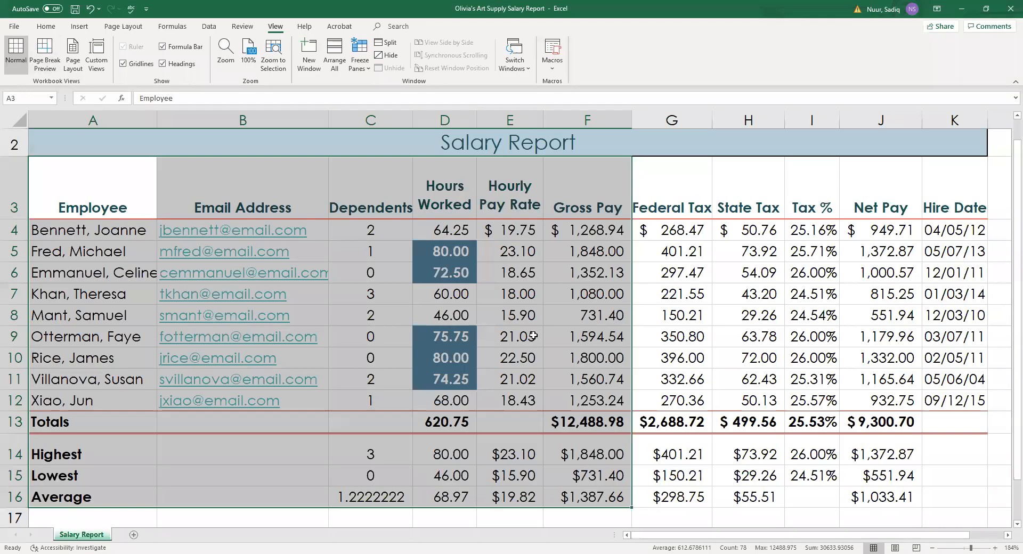
# Turn on the drawing pen with Ctrl+Shift+D and scribble red ink over the Federal Tax and State Tax headings.
pyautogui.click(561, 334)
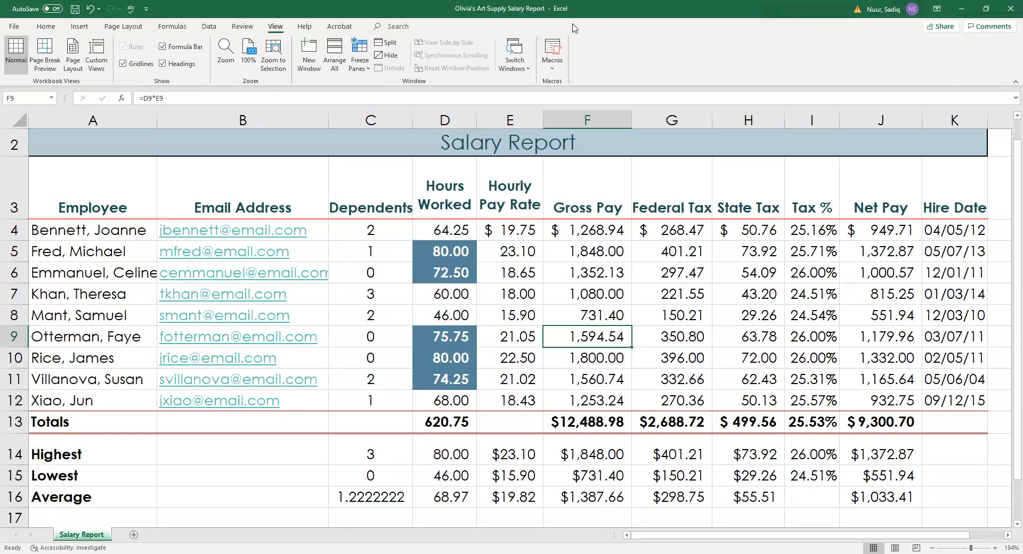
pyautogui.hotkey('ctrl', 'shift', 'd')
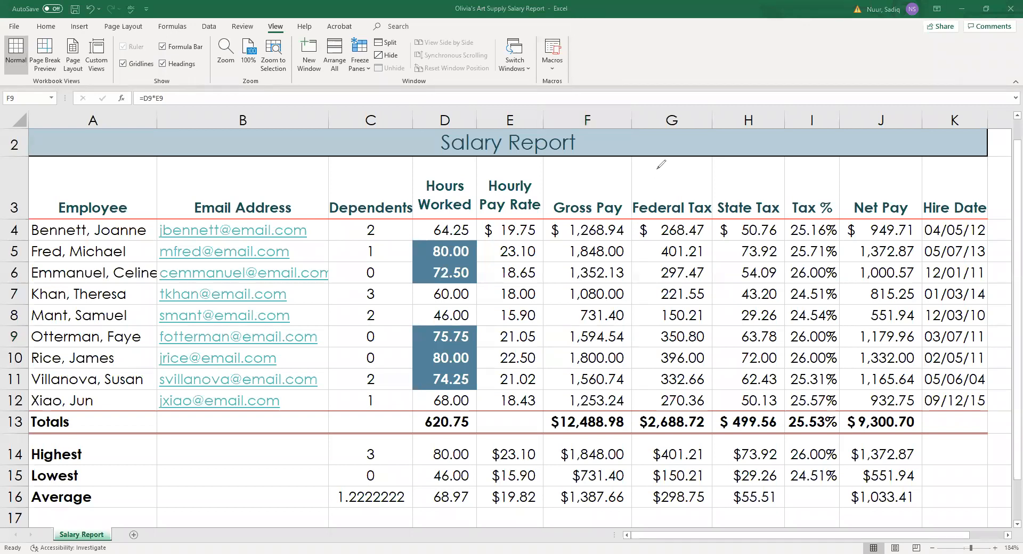
pyautogui.moveTo(633, 219); pyautogui.dragTo(675, 222)
pyautogui.moveTo(674, 178)
pyautogui.mouseDown()
pyautogui.moveTo(715, 228)
pyautogui.moveTo(733, 227)
pyautogui.mouseUp()
pyautogui.moveTo(697, 216); pyautogui.dragTo(741, 201)
pyautogui.moveTo(743, 195); pyautogui.dragTo(745, 216)
pyautogui.moveTo(754, 170)
pyautogui.mouseDown()
pyautogui.moveTo(768, 206)
pyautogui.moveTo(802, 210)
pyautogui.moveTo(823, 167)
pyautogui.moveTo(830, 181)
pyautogui.moveTo(891, 173)
pyautogui.mouseUp()
# Add ink marks above Net Pay and on G8's 150.21, then erase all the red ink.
pyautogui.moveTo(887, 153)
pyautogui.mouseDown()
pyautogui.moveTo(955, 153)
pyautogui.moveTo(936, 143)
pyautogui.mouseUp()
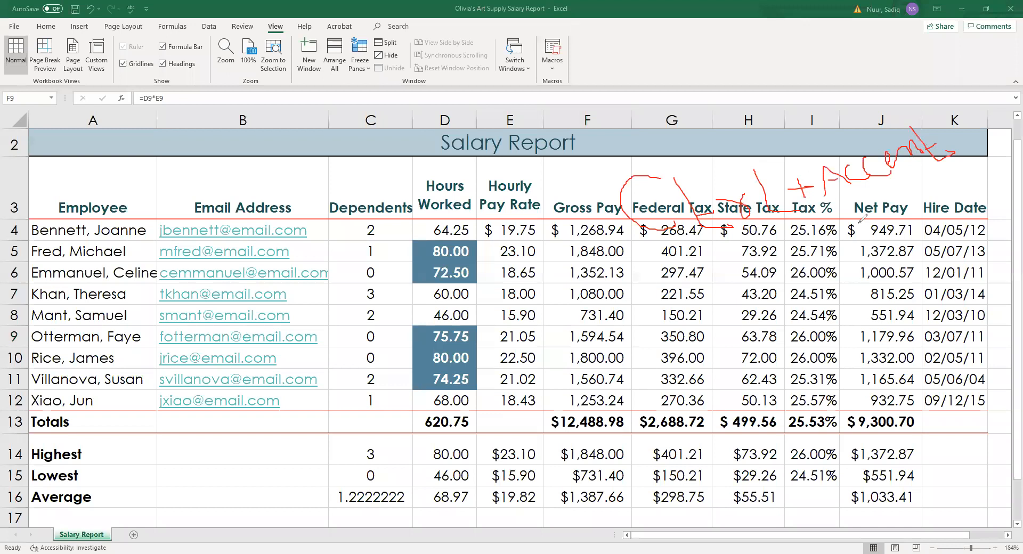
pyautogui.moveTo(855, 192)
pyautogui.mouseDown()
pyautogui.moveTo(867, 199)
pyautogui.moveTo(925, 175)
pyautogui.moveTo(927, 165)
pyautogui.moveTo(933, 182)
pyautogui.moveTo(947, 174)
pyautogui.mouseUp()
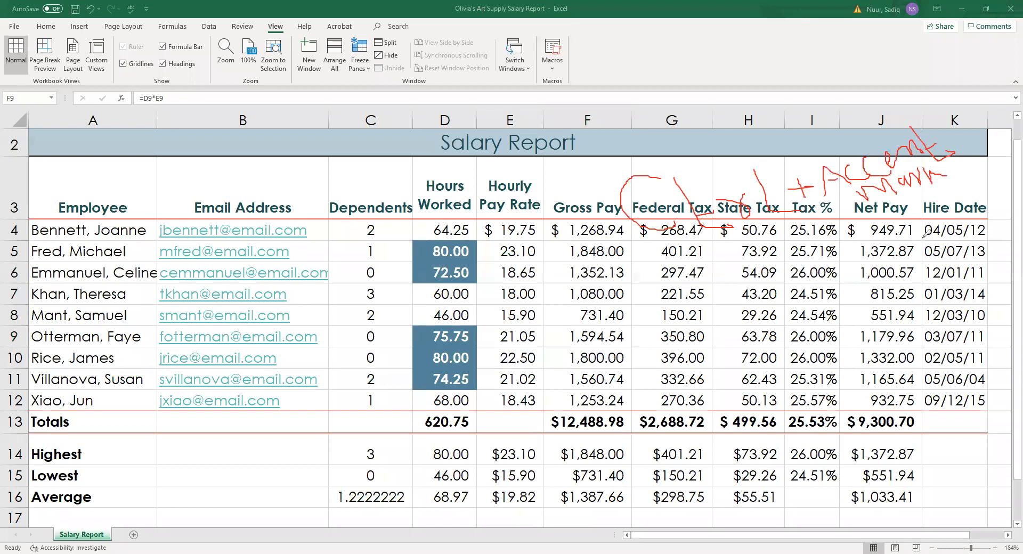
pyautogui.moveTo(898, 226)
pyautogui.mouseDown()
pyautogui.moveTo(906, 252)
pyautogui.moveTo(885, 253)
pyautogui.moveTo(886, 235)
pyautogui.moveTo(916, 256)
pyautogui.moveTo(913, 271)
pyautogui.moveTo(808, 277)
pyautogui.moveTo(844, 273)
pyautogui.mouseUp()
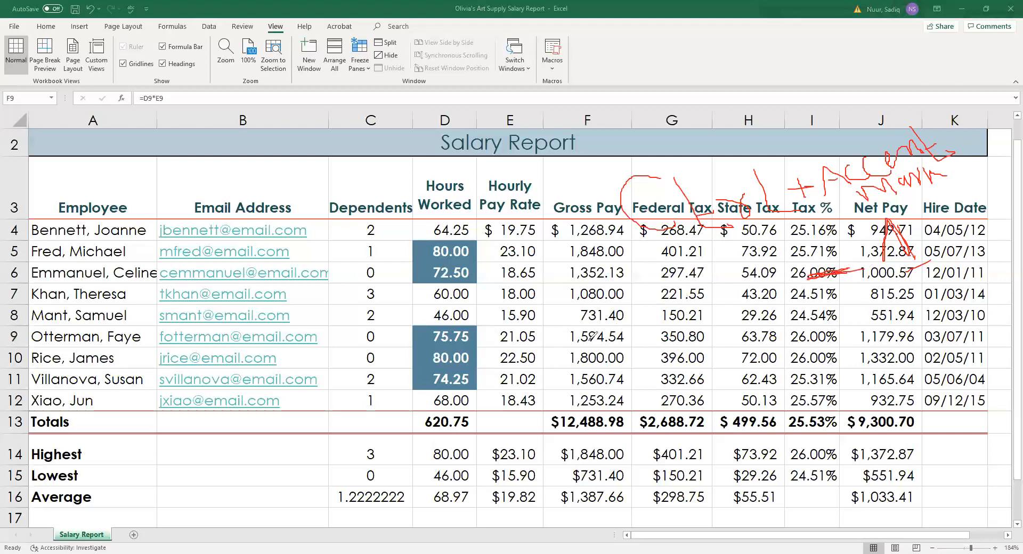
pyautogui.moveTo(648, 323); pyautogui.dragTo(750, 277)
pyautogui.moveTo(685, 326)
pyautogui.mouseDown()
pyautogui.moveTo(719, 326)
pyautogui.moveTo(680, 326)
pyautogui.moveTo(699, 341)
pyautogui.moveTo(739, 320)
pyautogui.mouseUp()
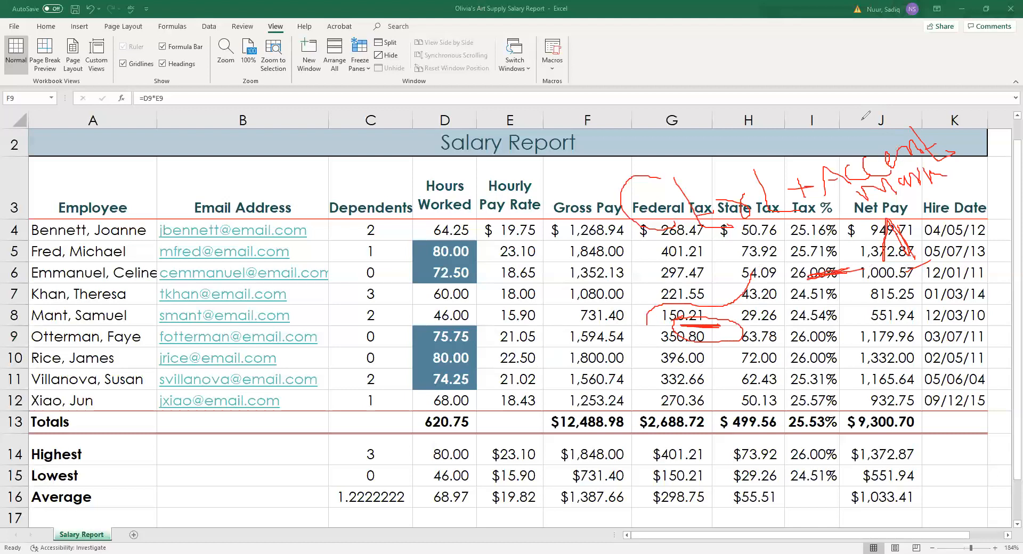
pyautogui.click(769, 20)
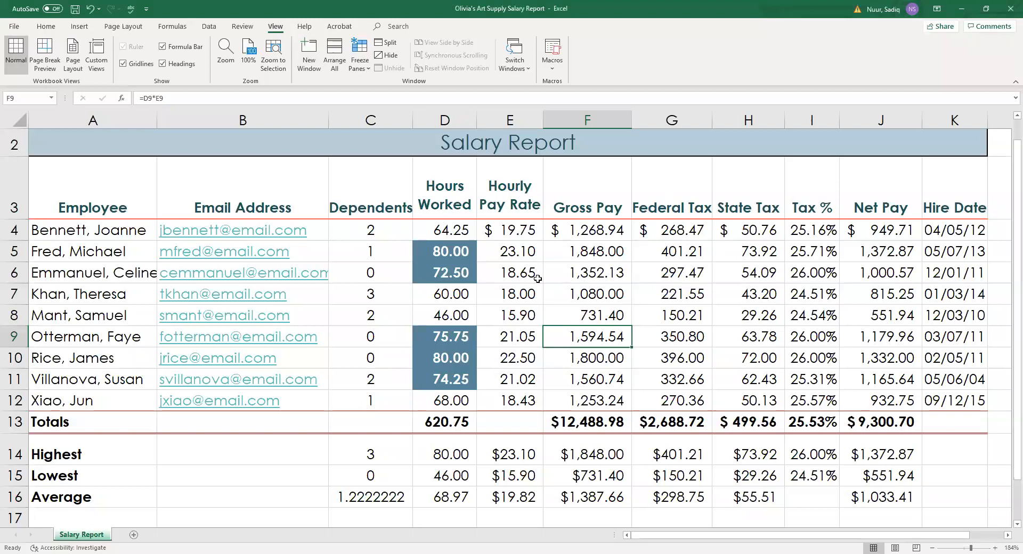
pyautogui.hotkey('ctrl', '`')
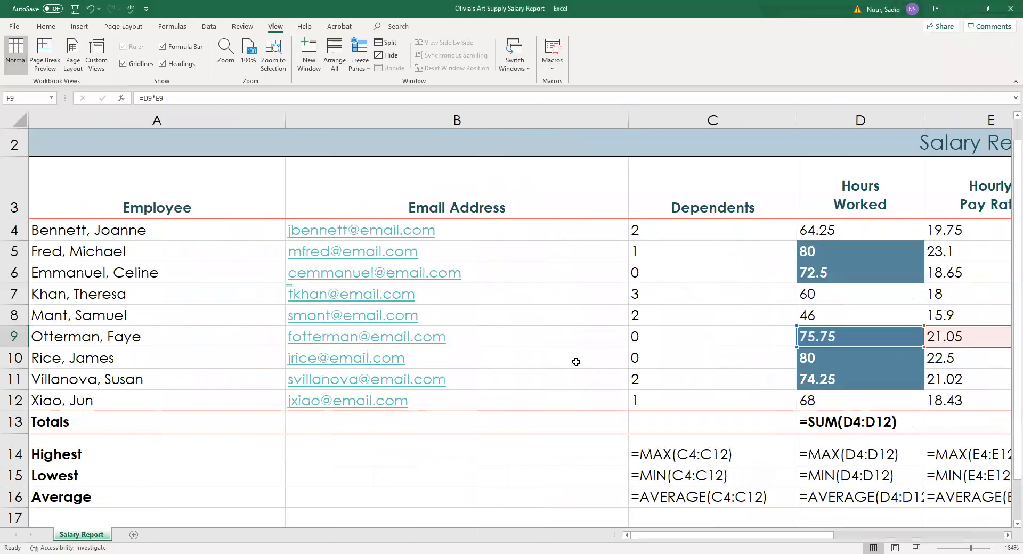
pyautogui.moveTo(714, 541); pyautogui.dragTo(676, 541)
pyautogui.hotkey('ctrl', '`')
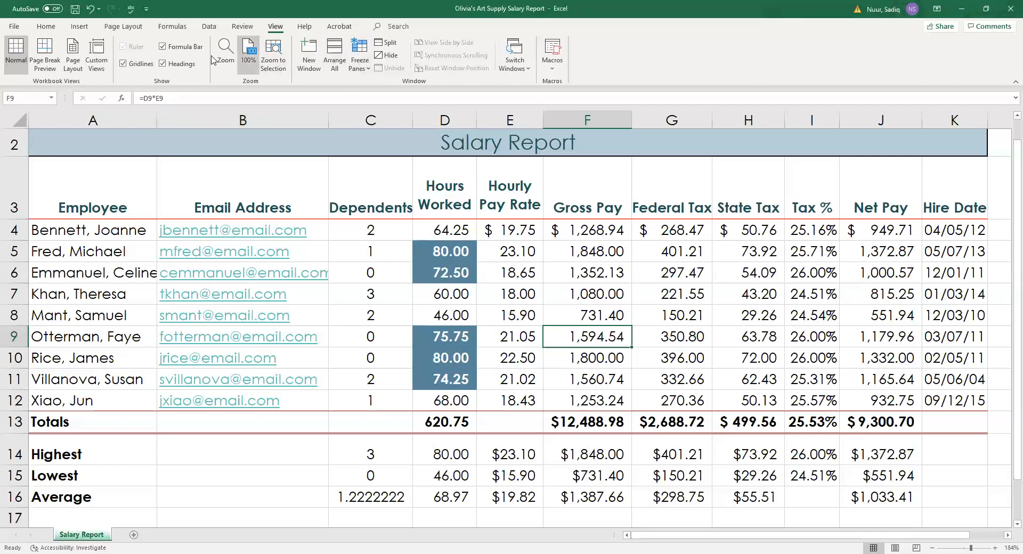
# Toggle Show Formulas on, off and on again so cells show =D9*E9 and =SUM(F4:F12).
pyautogui.click(173, 31)
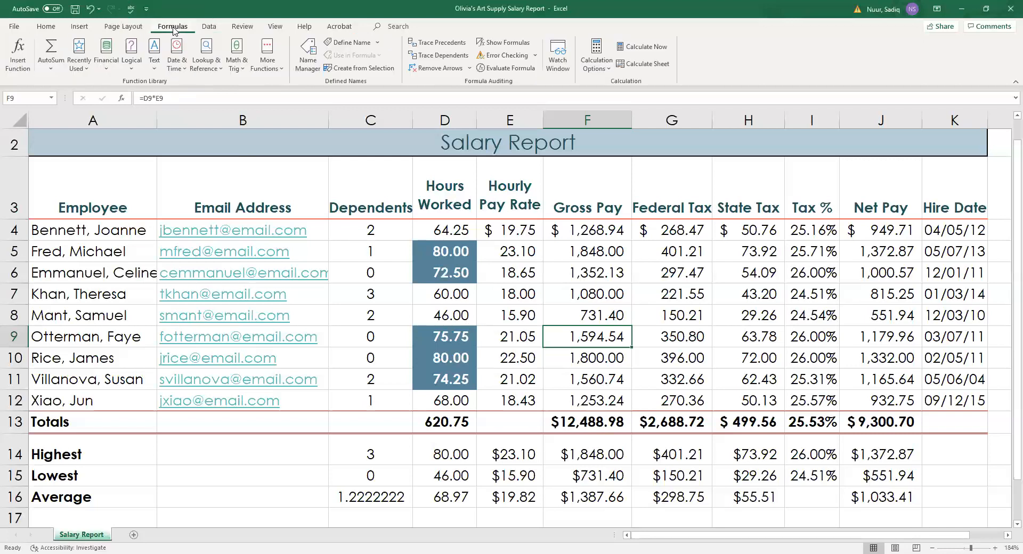
pyautogui.press('ctrl')
pyautogui.press('ctrl')
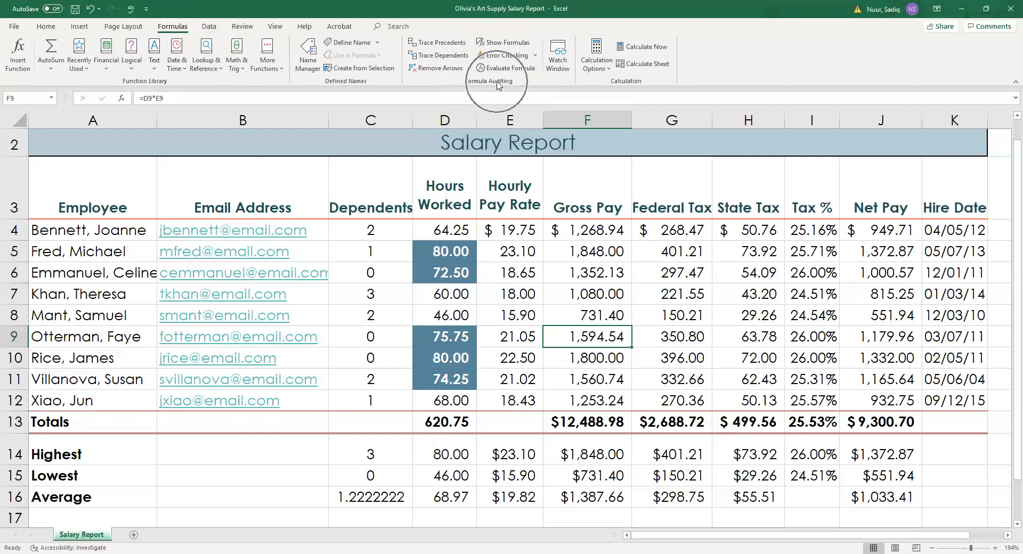
pyautogui.press('ctrl')
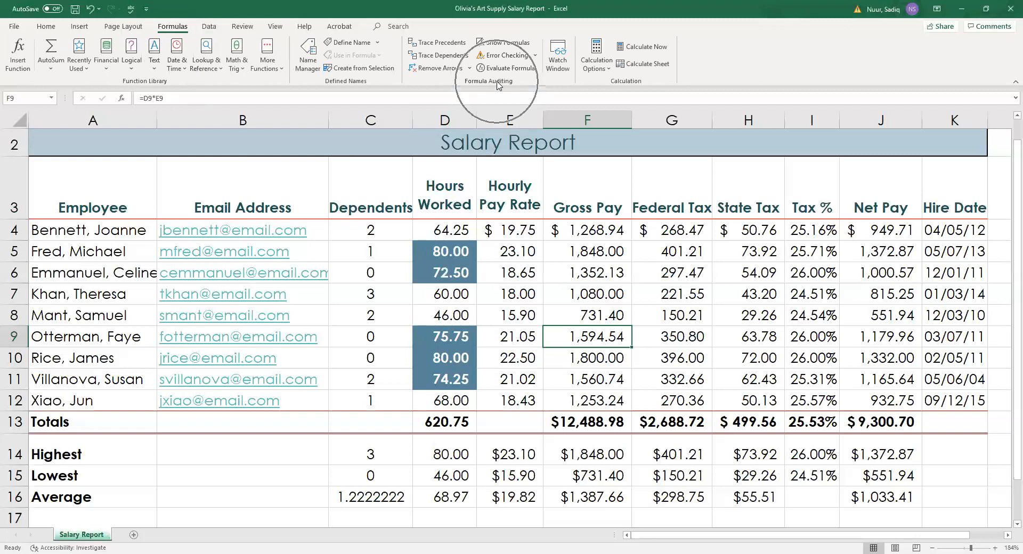
pyautogui.click(494, 45)
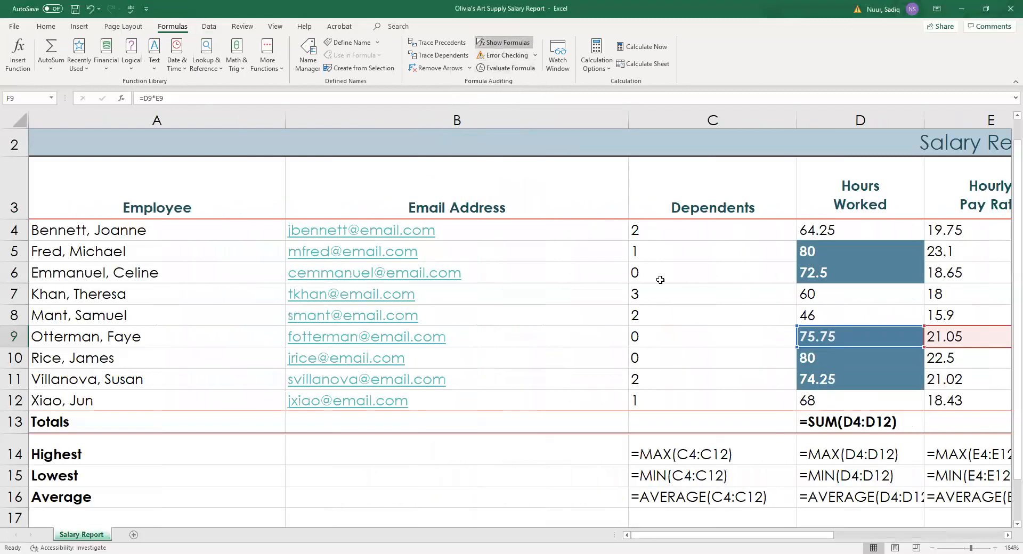
pyautogui.moveTo(761, 538); pyautogui.dragTo(828, 538)
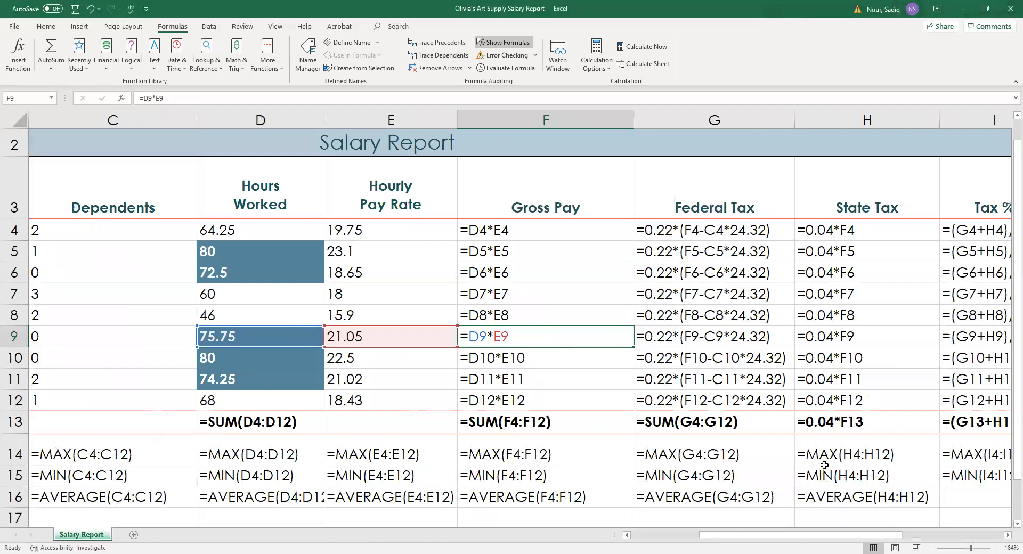
pyautogui.click(504, 45)
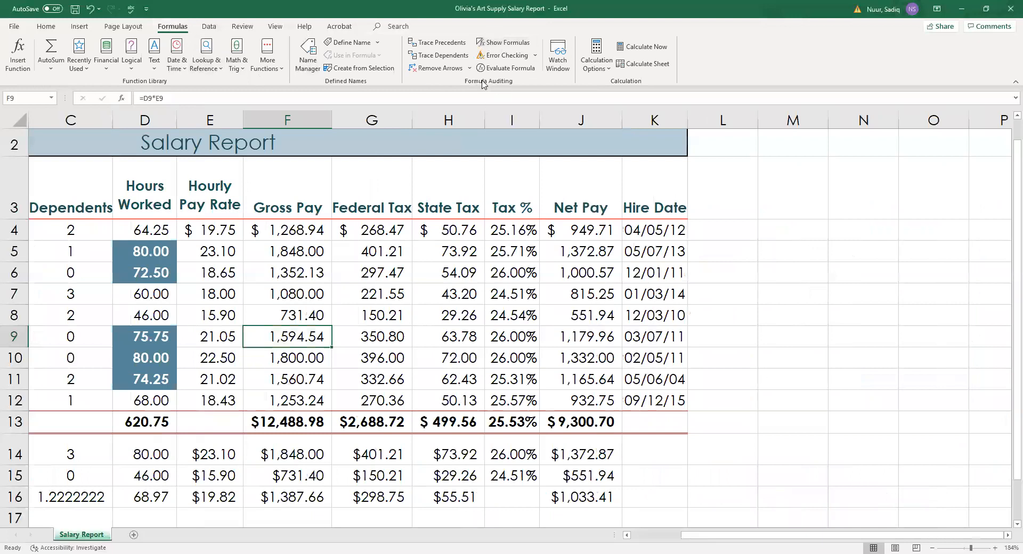
pyautogui.click(504, 42)
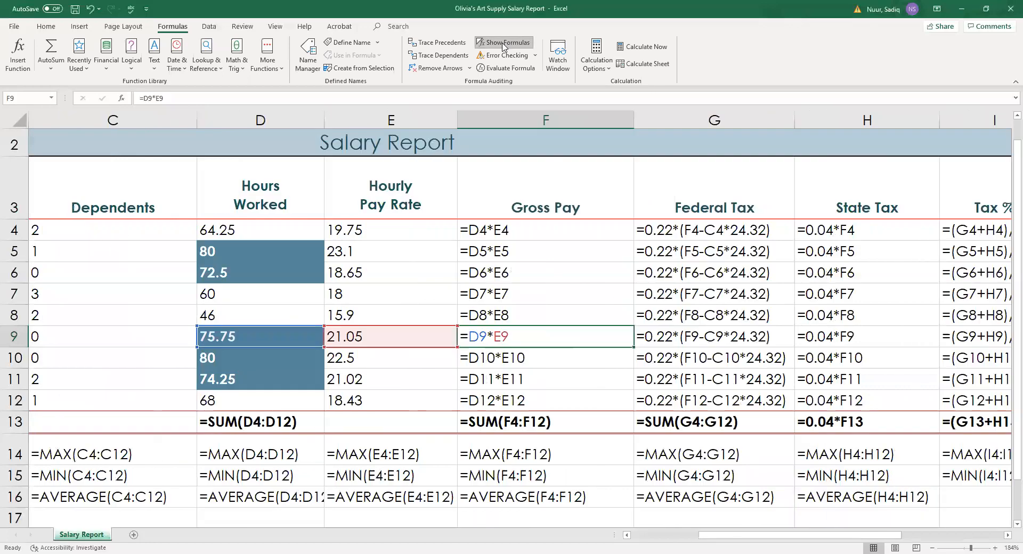
pyautogui.click(13, 27)
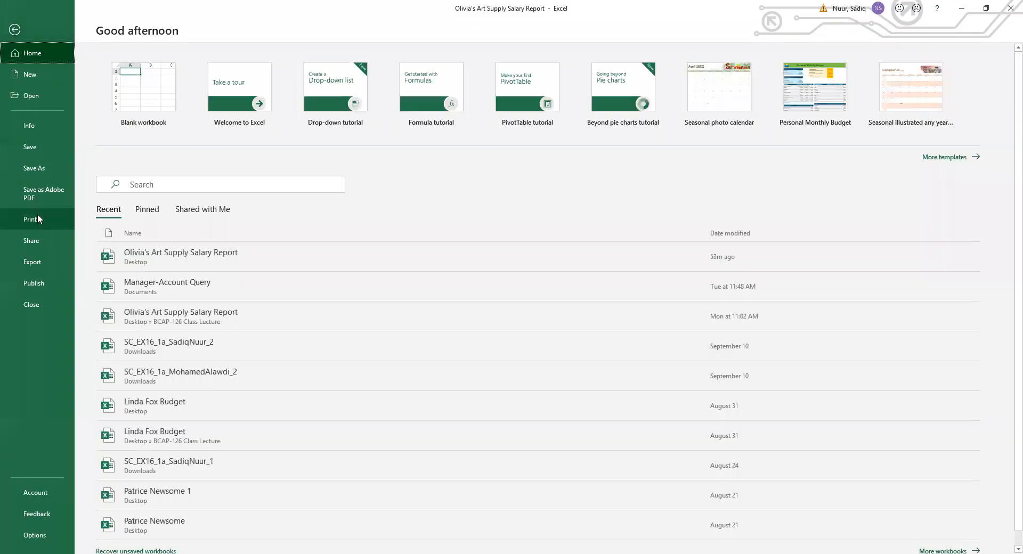
# Preview the formula version of the report on one landscape page, then return to the worksheet.
pyautogui.click(40, 219)
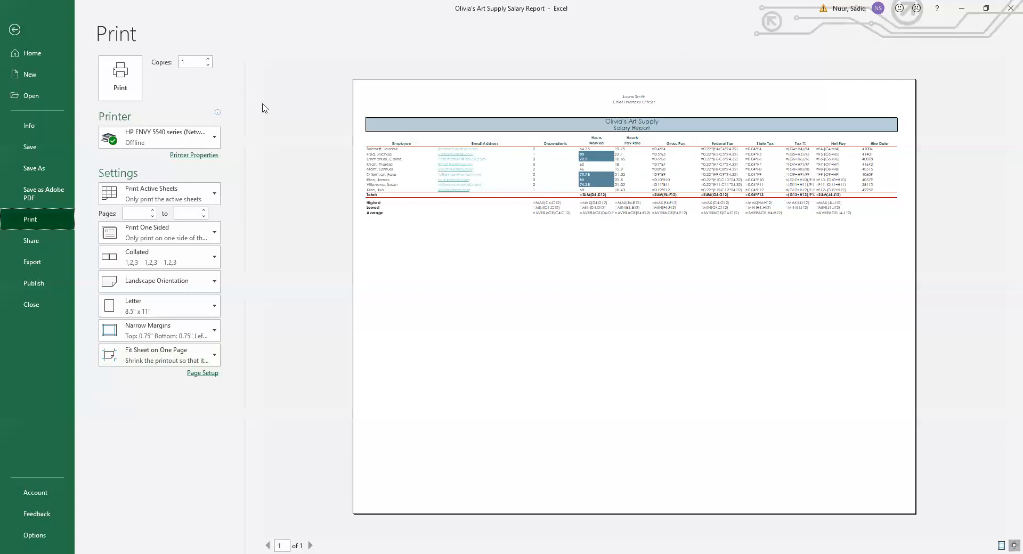
pyautogui.click(18, 32)
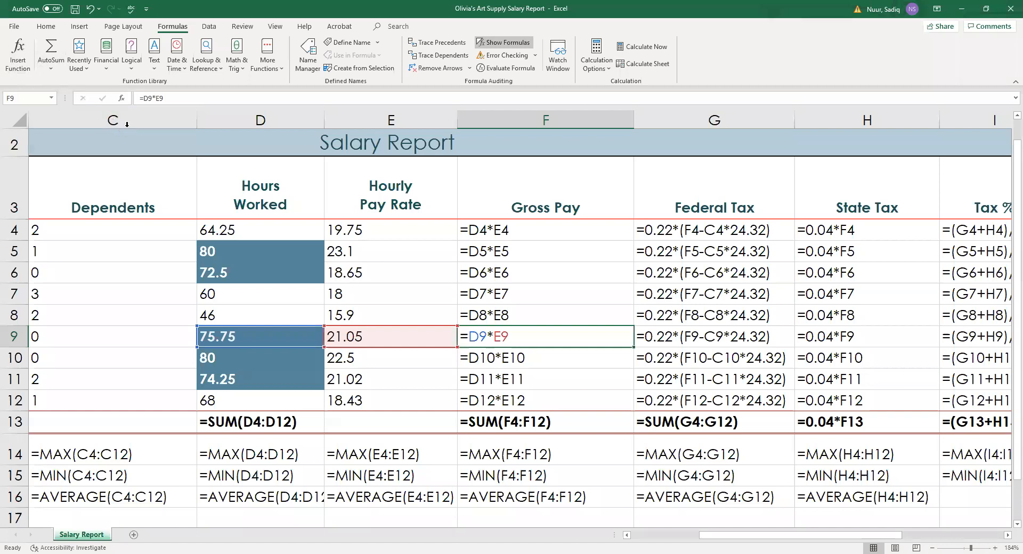
pyautogui.click(123, 26)
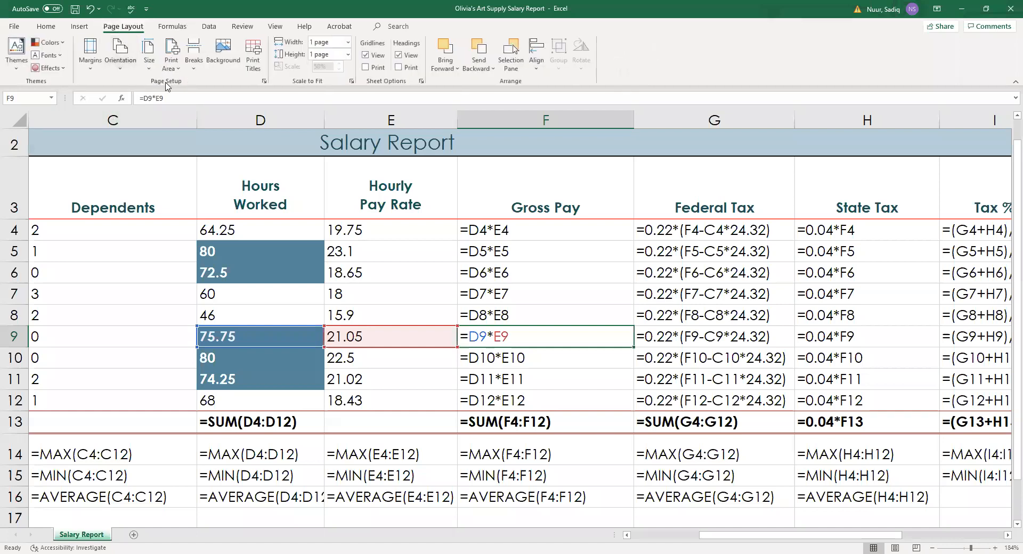
# Review Page Setup's landscape, Letter, fit-to-one-page settings twice, discarding a trial Adjust to scaling.
pyautogui.click(264, 82)
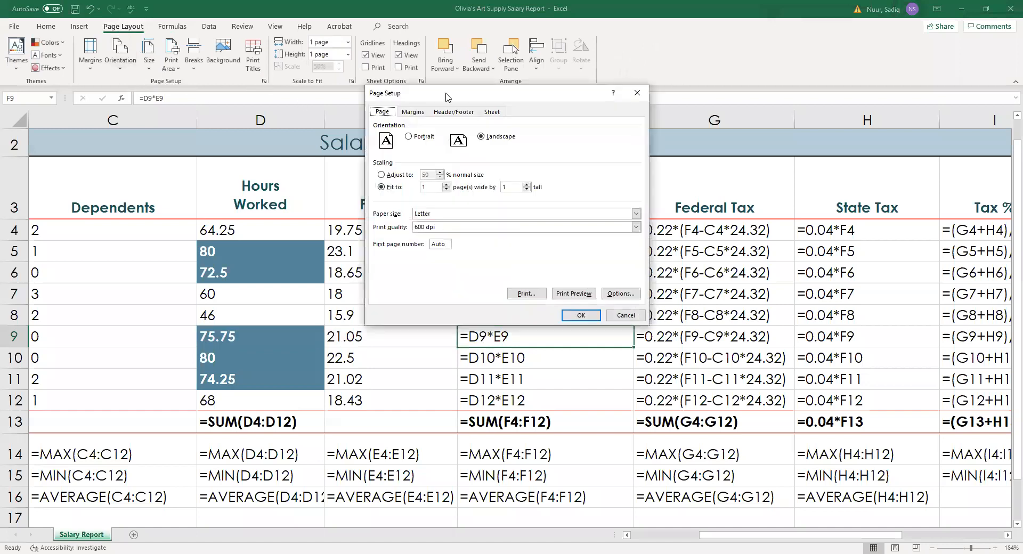
pyautogui.moveTo(446, 97); pyautogui.dragTo(497, 105)
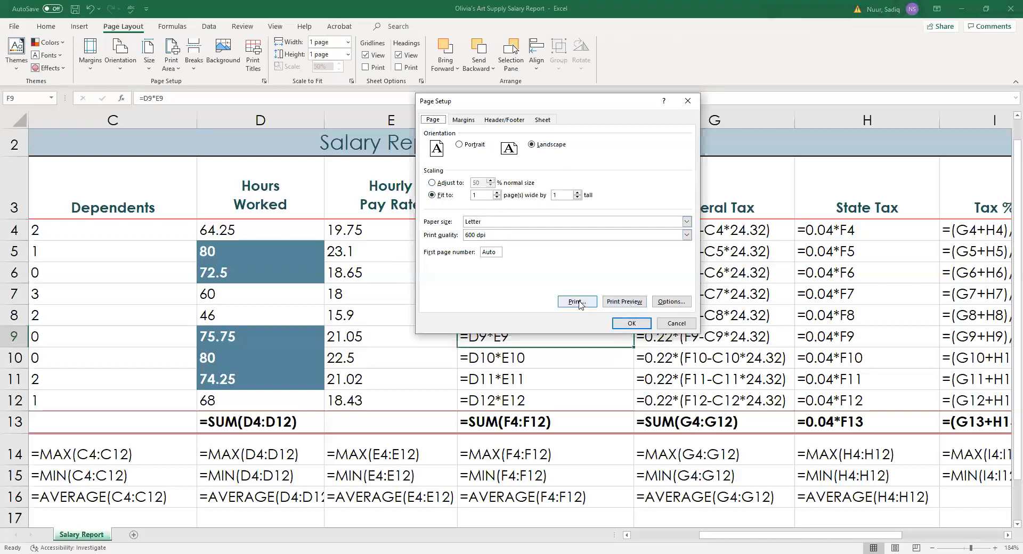
pyautogui.click(631, 323)
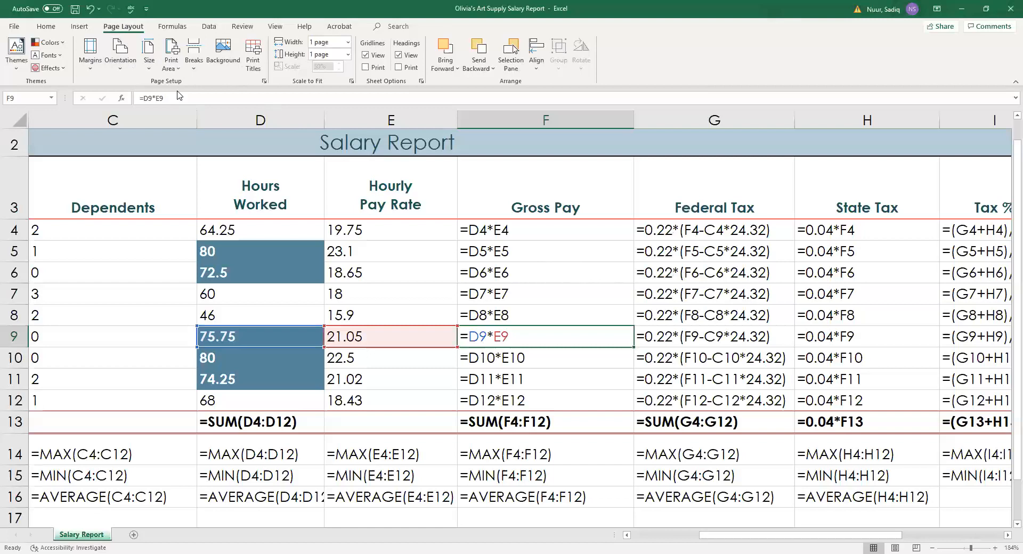
pyautogui.click(263, 81)
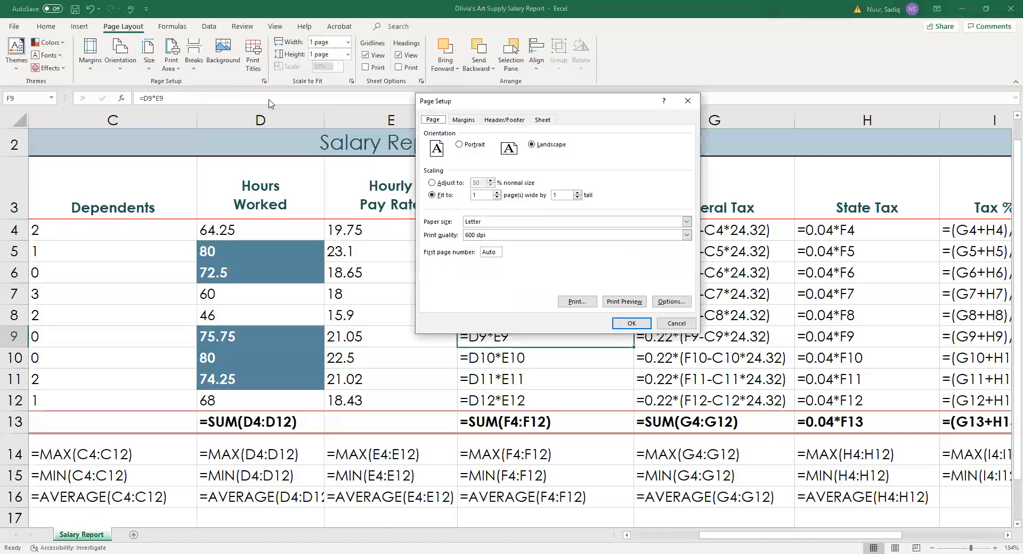
pyautogui.click(432, 183)
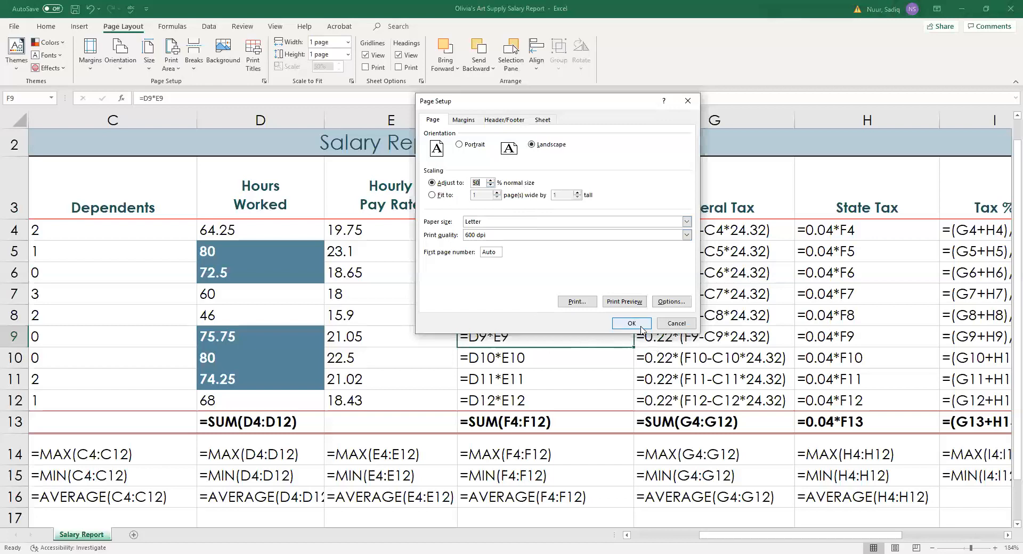
pyautogui.click(667, 325)
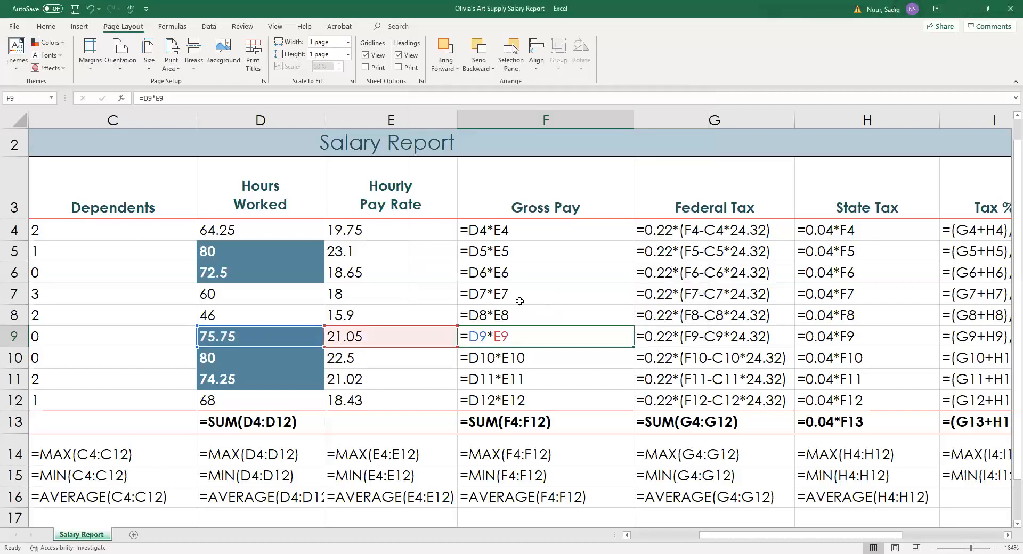
pyautogui.click(172, 26)
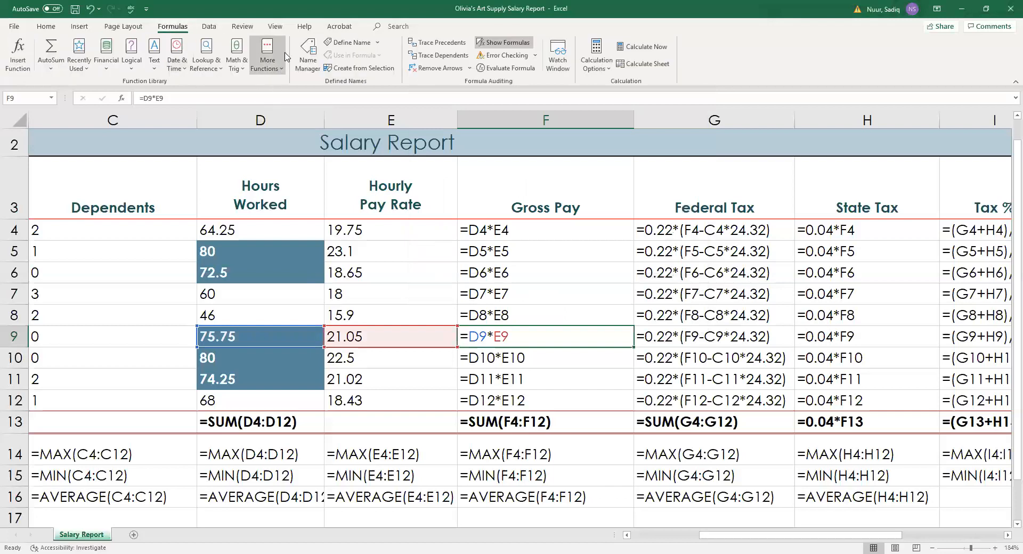
# Turn off Show Formulas so values like 1,594.54 return, and scroll back to the title.
pyautogui.click(505, 45)
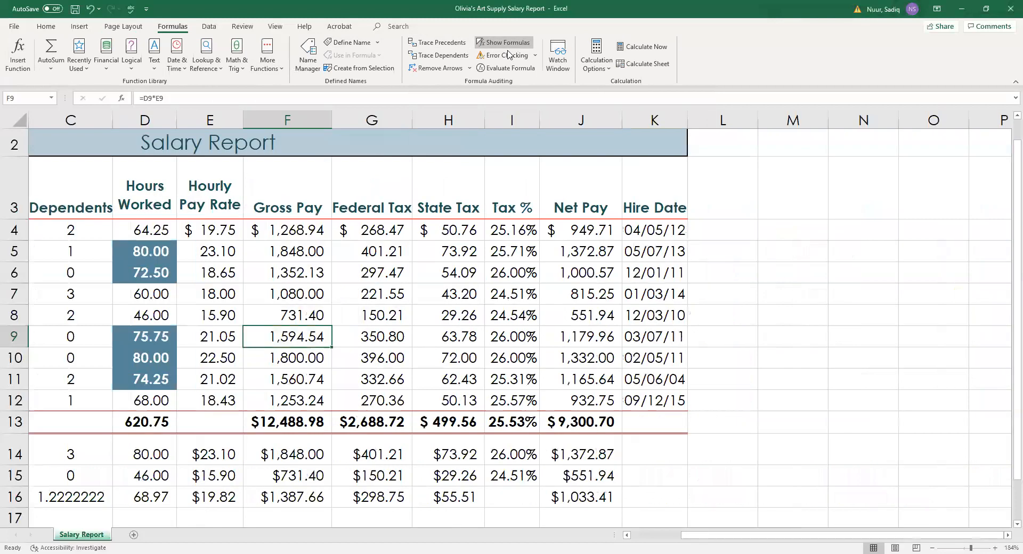
pyautogui.moveTo(748, 536); pyautogui.dragTo(684, 536)
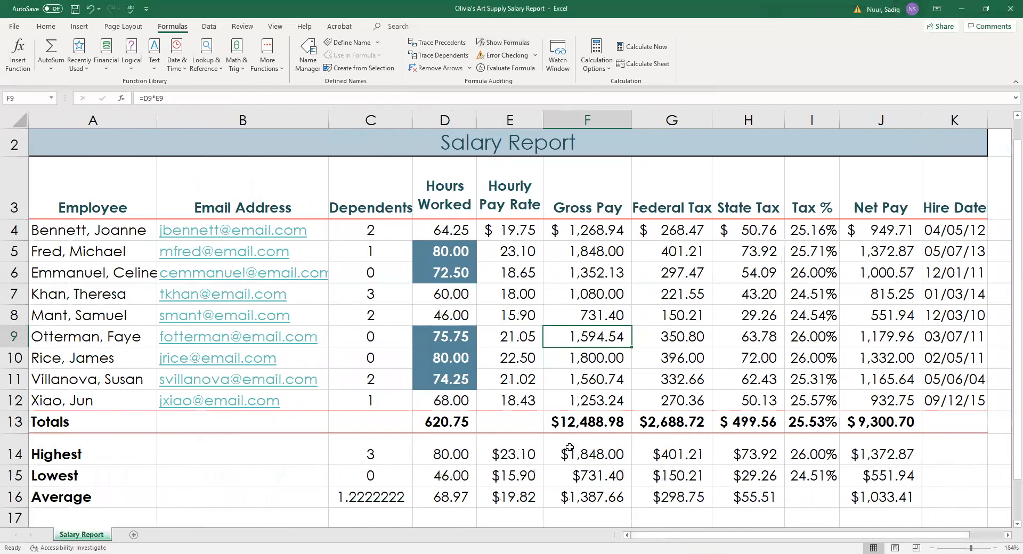
pyautogui.scroll(1, 554, 351)
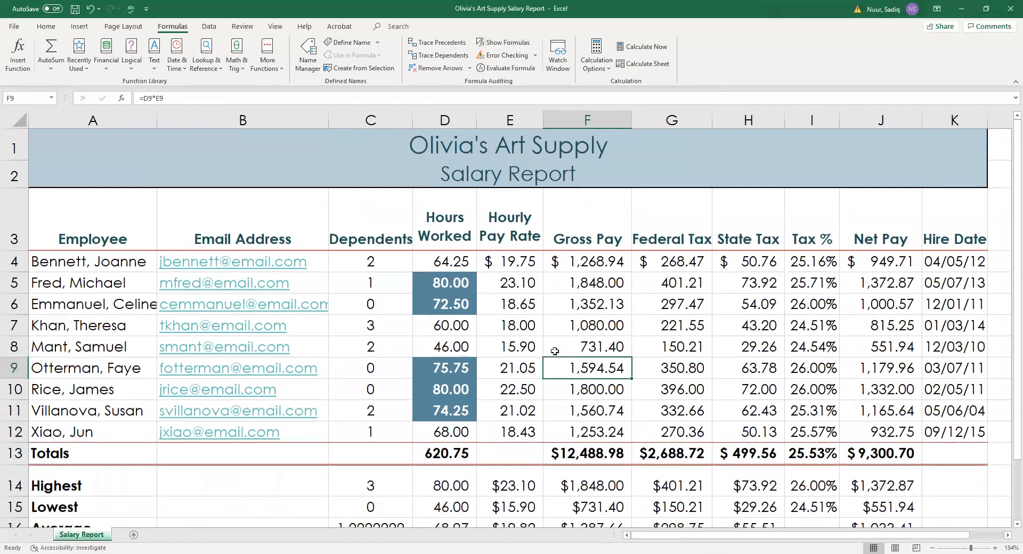